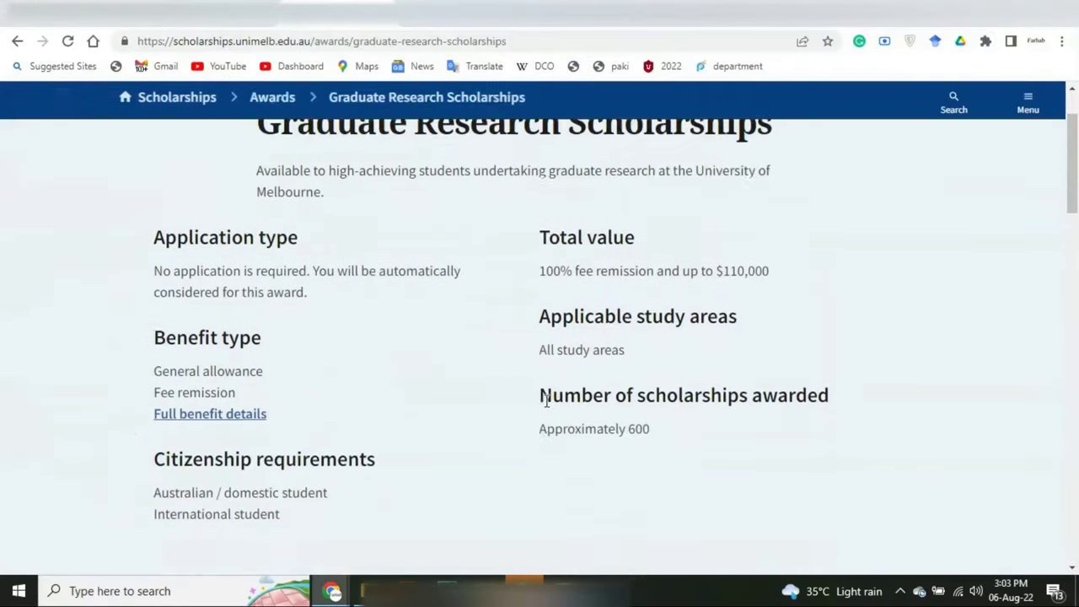
{"action": "scroll", "coordinate": [545, 408], "scroll_direction": "down", "scroll_amount": 4}
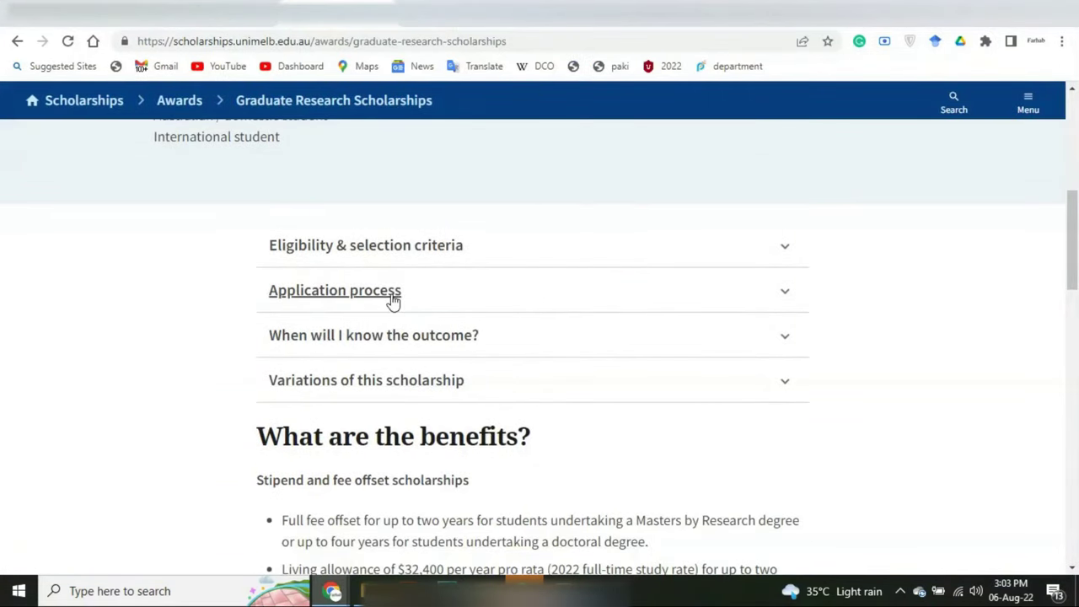
Step: Expand the scholarship's Application process and follow the 'applied for a graduate research course' link
{"action": "left_click", "coordinate": [393, 295]}
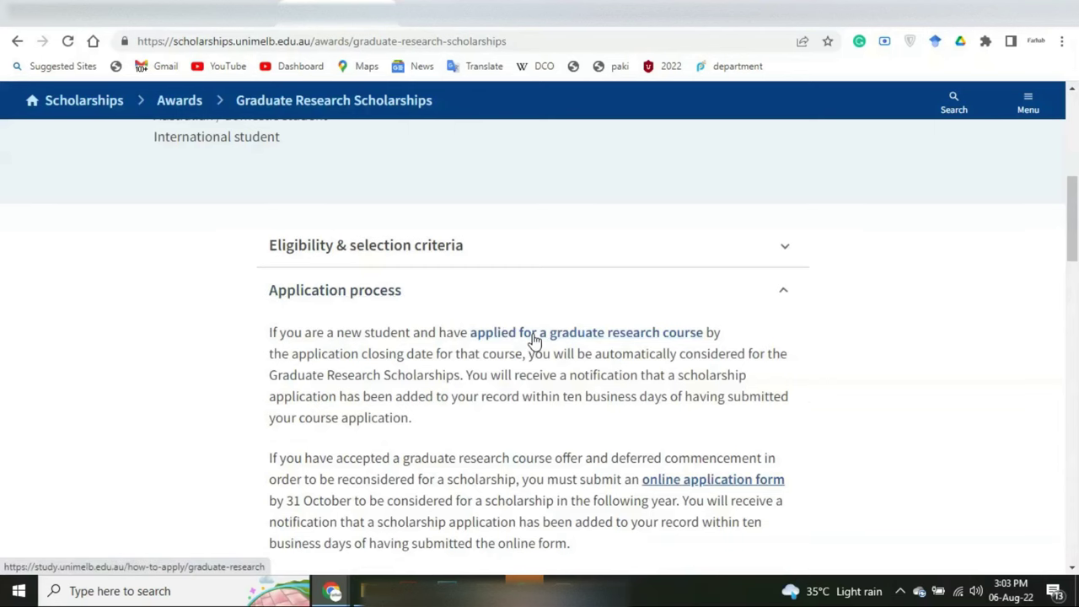
{"action": "scroll", "coordinate": [535, 341], "scroll_direction": "down", "scroll_amount": 3}
{"action": "scroll", "coordinate": [534, 341], "scroll_direction": "up", "scroll_amount": 2}
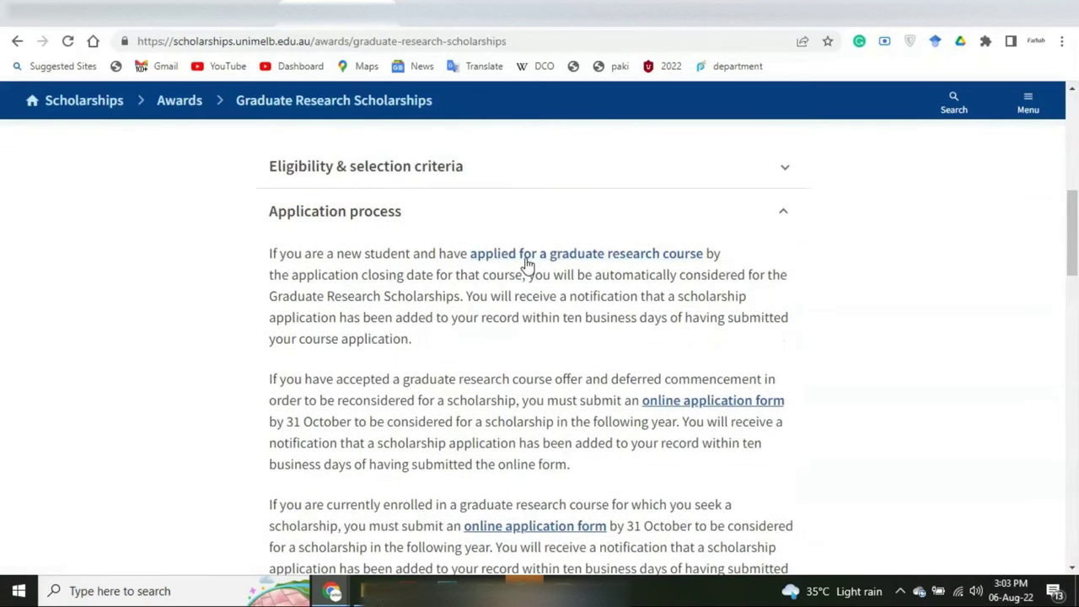
{"action": "left_click", "coordinate": [526, 262]}
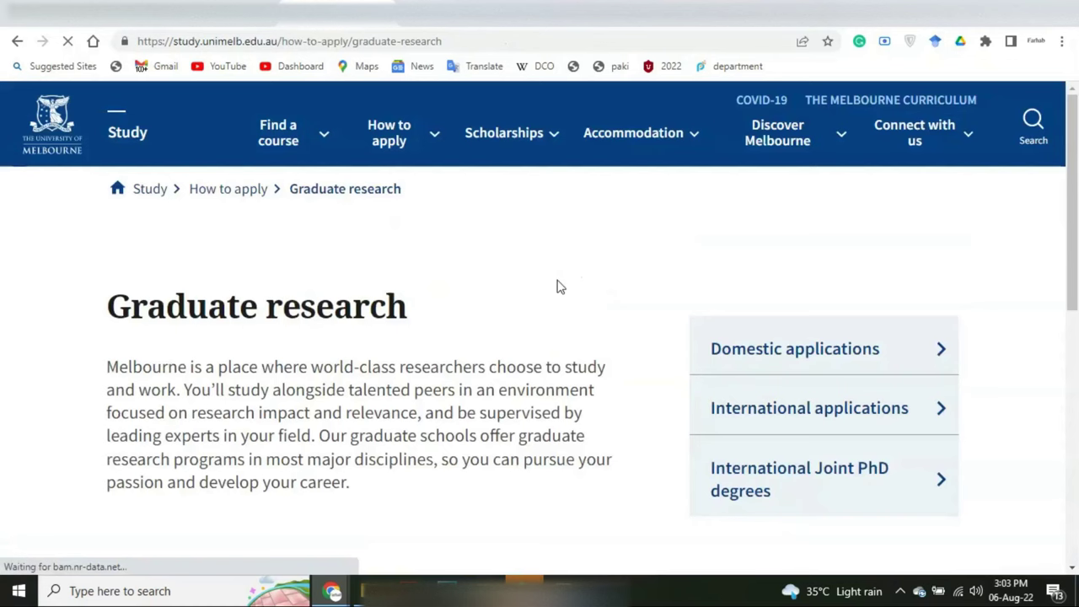
Step: Open the International applications guidance, then its Entry requirements page
{"action": "scroll", "coordinate": [558, 291], "scroll_direction": "down", "scroll_amount": 2}
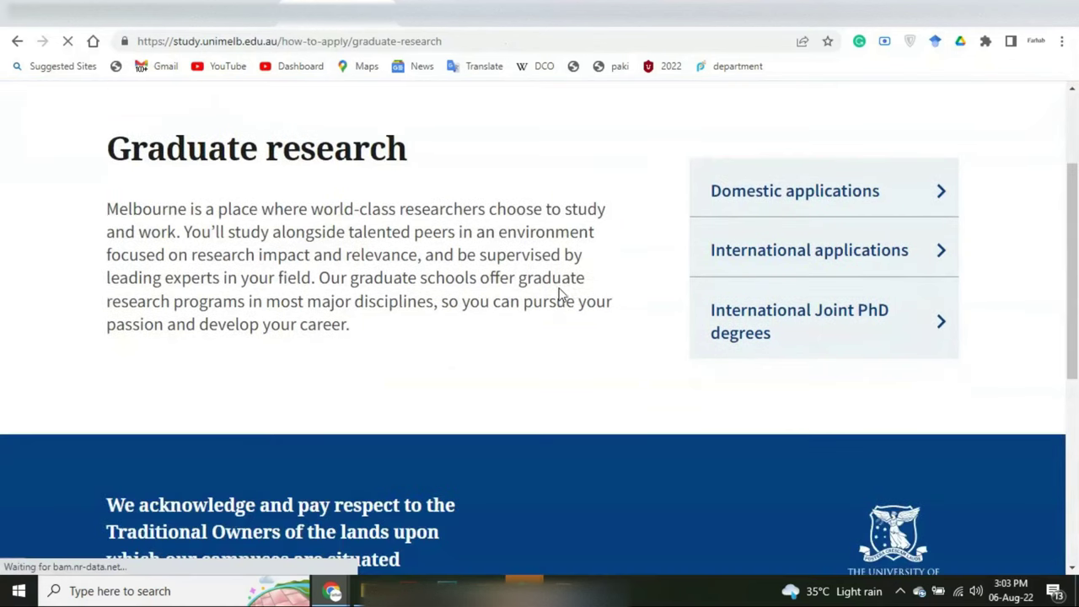
{"action": "left_click", "coordinate": [756, 260]}
{"action": "scroll", "coordinate": [590, 307], "scroll_direction": "down", "scroll_amount": 1}
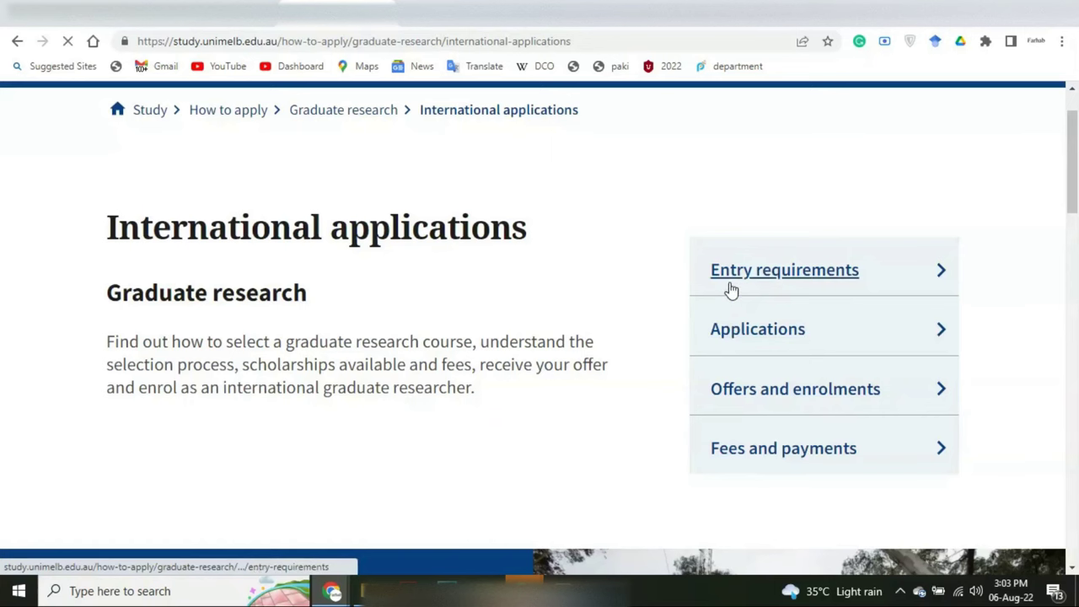
{"action": "left_click", "coordinate": [732, 289]}
Step: Read through the entry requirements and open the international Applications step-by-step guide
{"action": "scroll", "coordinate": [469, 363], "scroll_direction": "down", "scroll_amount": 5}
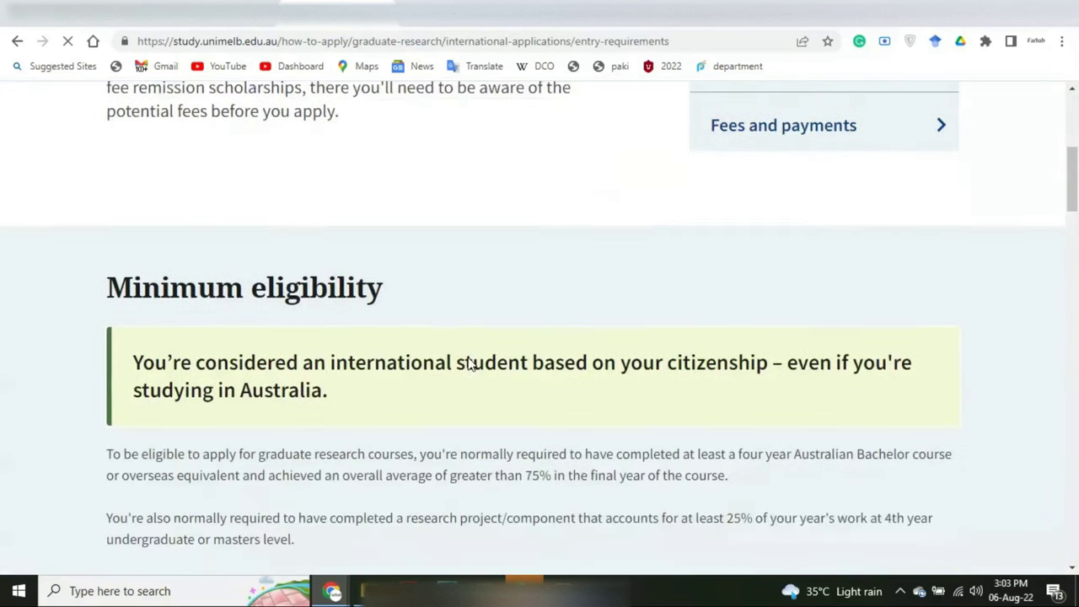
{"action": "scroll", "coordinate": [469, 363], "scroll_direction": "down", "scroll_amount": 2}
{"action": "scroll", "coordinate": [469, 363], "scroll_direction": "down", "scroll_amount": 6}
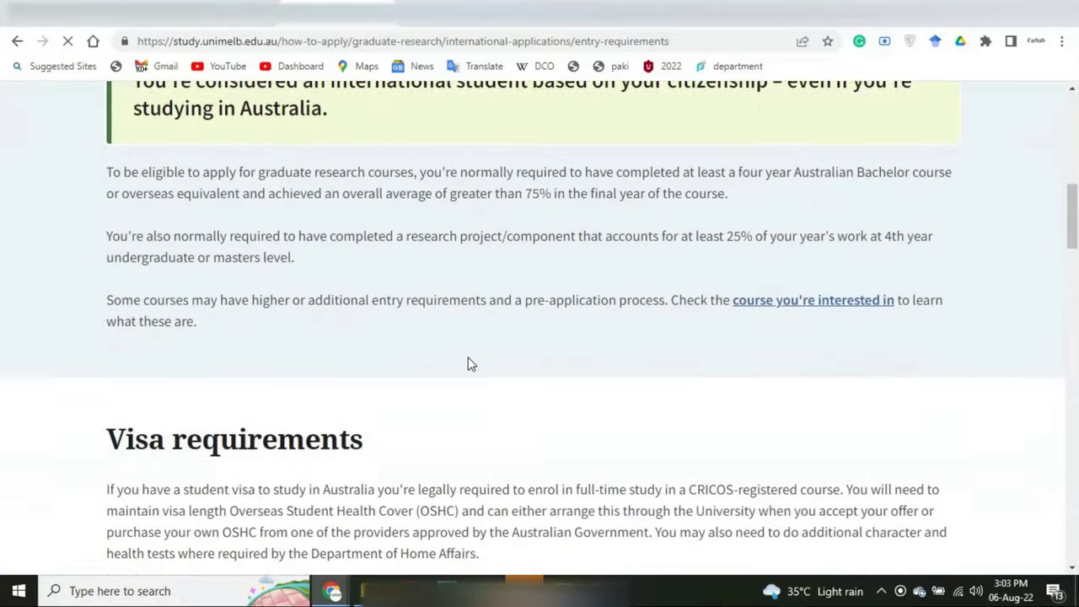
{"action": "scroll", "coordinate": [469, 357], "scroll_direction": "down", "scroll_amount": 2}
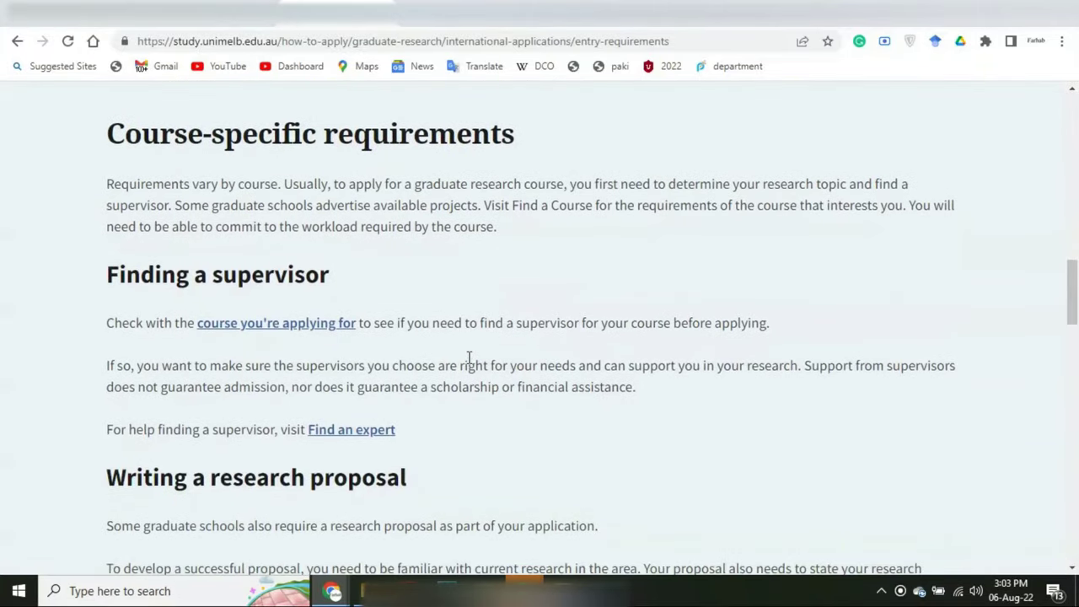
{"action": "scroll", "coordinate": [469, 358], "scroll_direction": "down", "scroll_amount": 4}
{"action": "scroll", "coordinate": [469, 363], "scroll_direction": "down", "scroll_amount": 5}
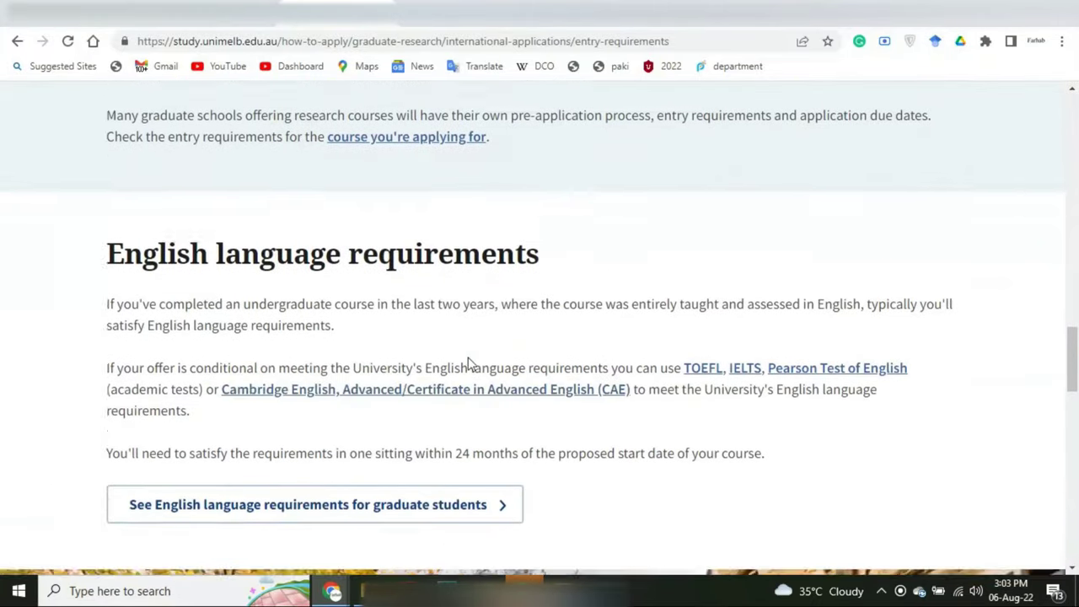
{"action": "scroll", "coordinate": [468, 358], "scroll_direction": "down", "scroll_amount": 6}
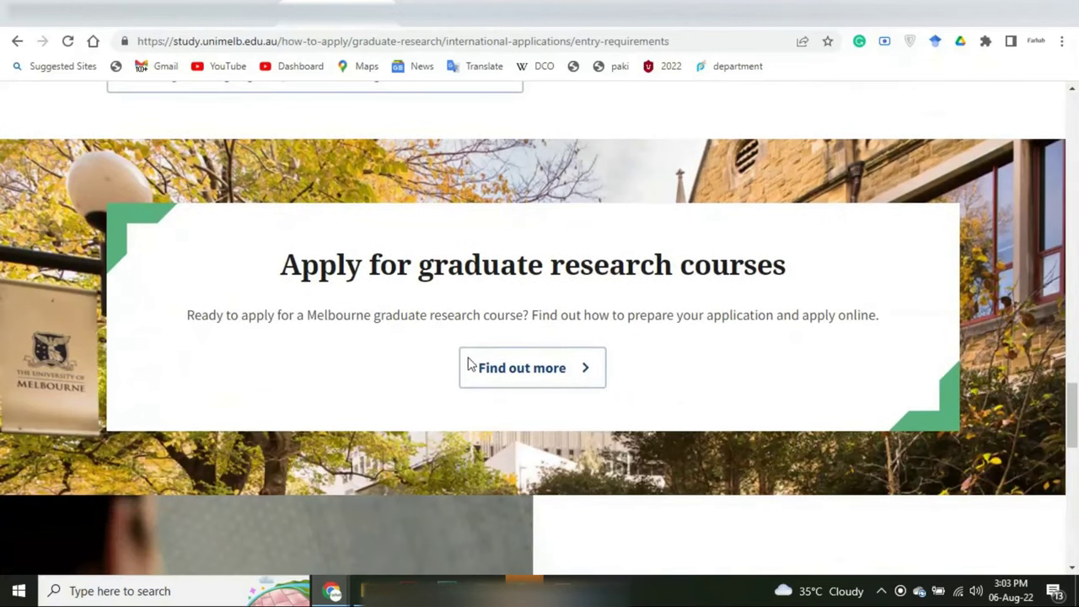
{"action": "scroll", "coordinate": [468, 357], "scroll_direction": "down", "scroll_amount": 4}
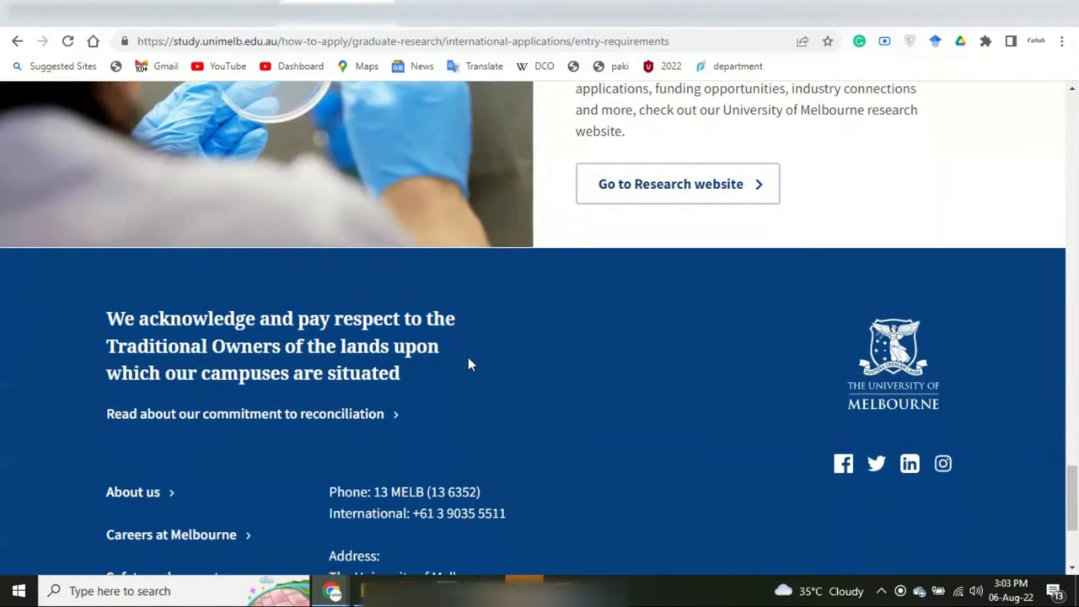
{"action": "scroll", "coordinate": [468, 361], "scroll_direction": "up", "scroll_amount": 15}
{"action": "scroll", "coordinate": [470, 363], "scroll_direction": "up", "scroll_amount": 6}
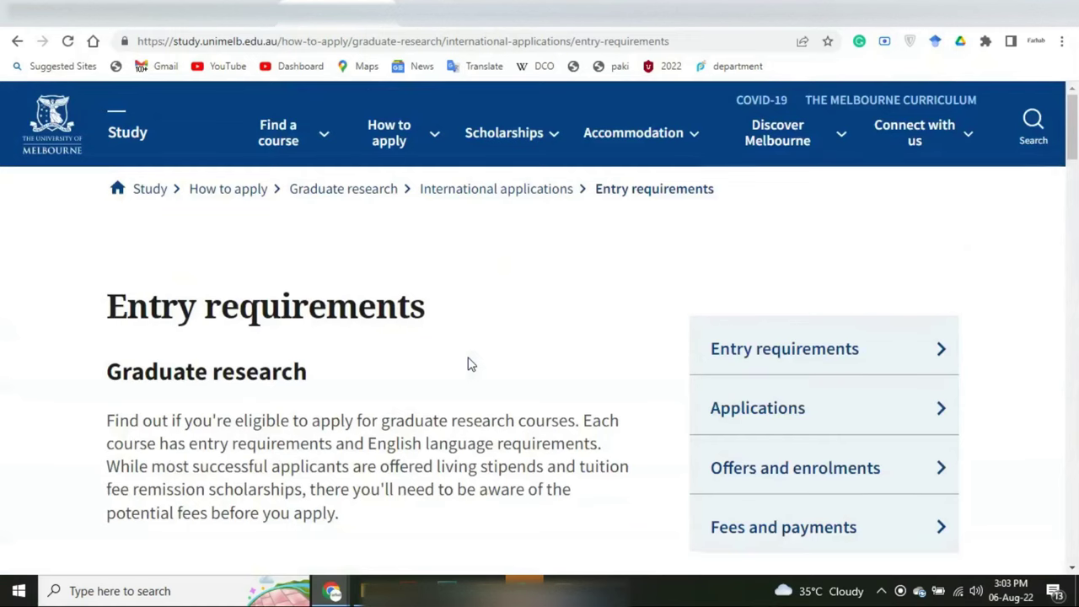
{"action": "scroll", "coordinate": [469, 363], "scroll_direction": "down", "scroll_amount": 2}
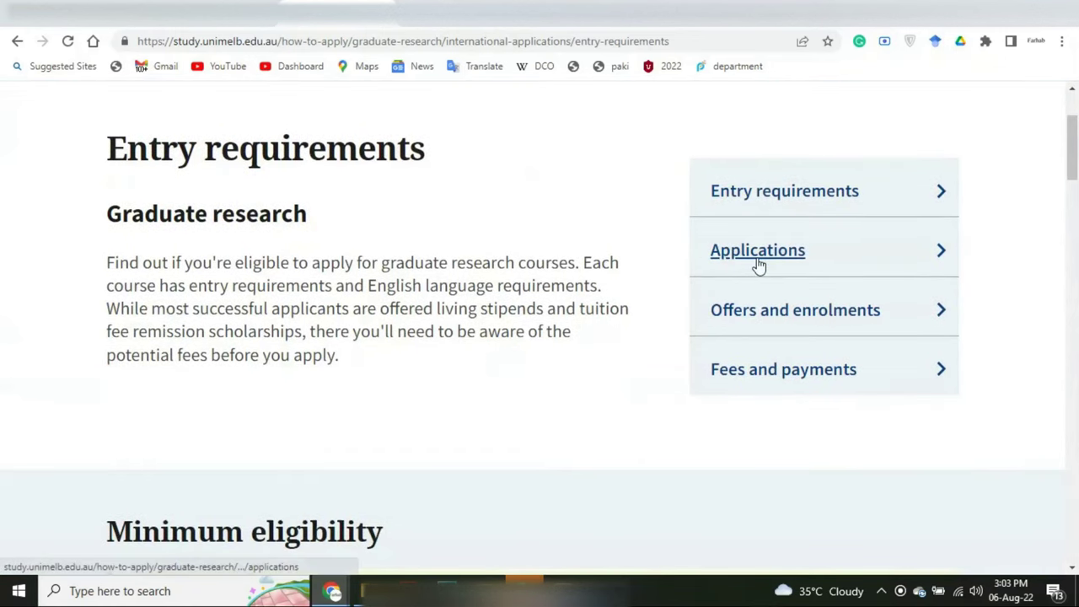
{"action": "left_click", "coordinate": [759, 265]}
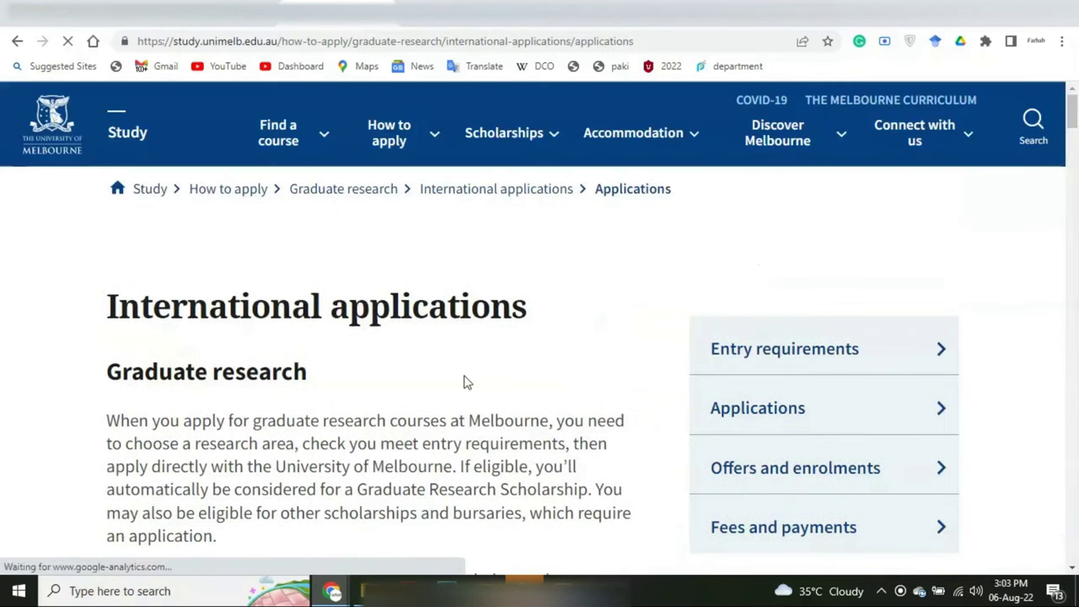
Step: Scroll to 'Step 4: Apply with Melbourne' and follow the 'you can apply online' link
{"action": "scroll", "coordinate": [465, 382], "scroll_direction": "down", "scroll_amount": 7}
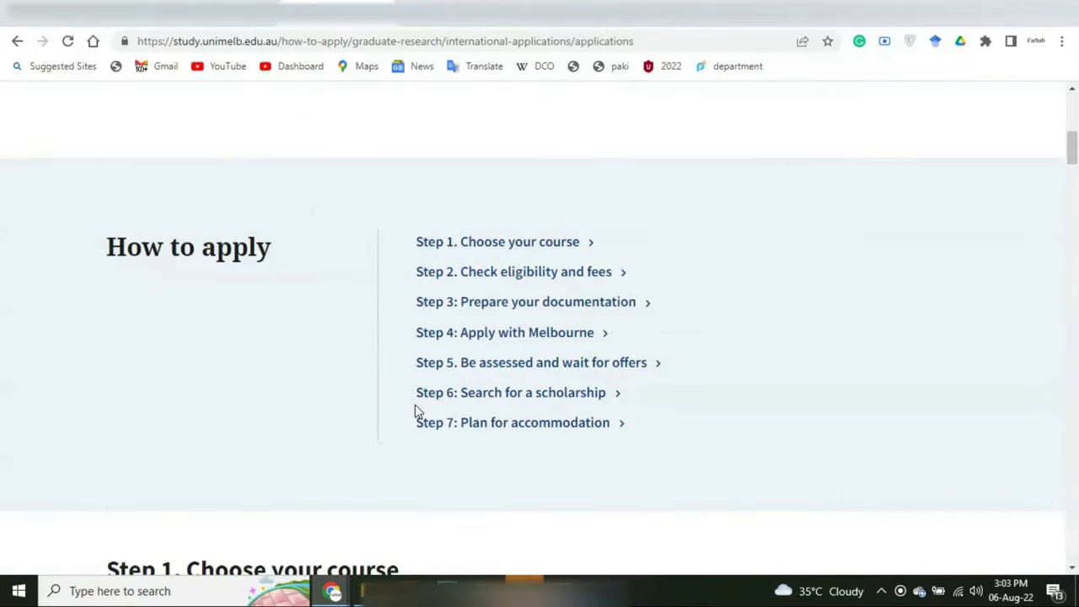
{"action": "scroll", "coordinate": [415, 411], "scroll_direction": "down", "scroll_amount": 8}
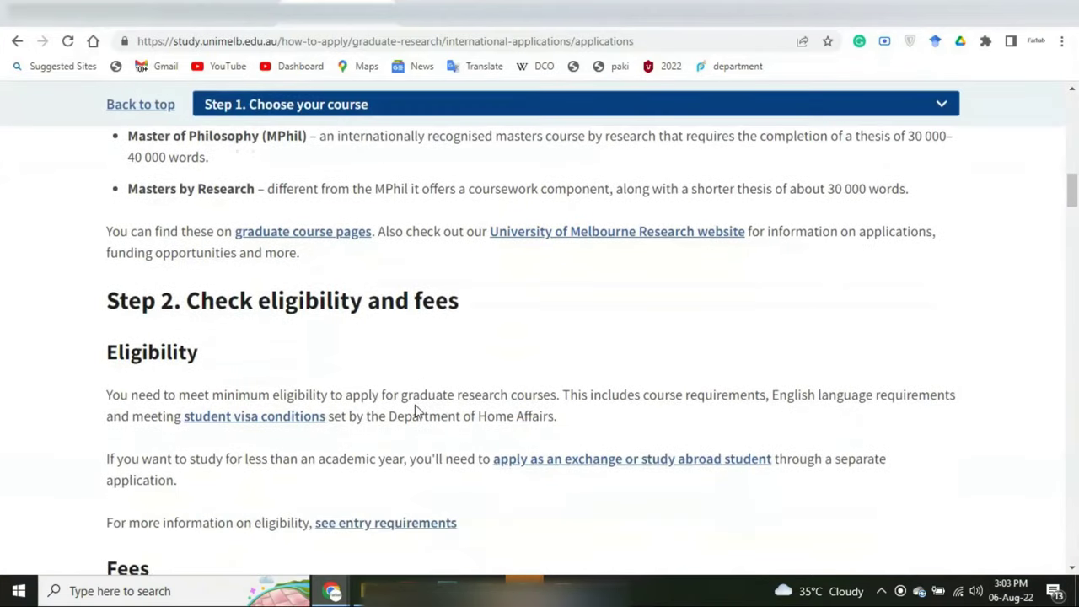
{"action": "scroll", "coordinate": [415, 410], "scroll_direction": "down", "scroll_amount": 8}
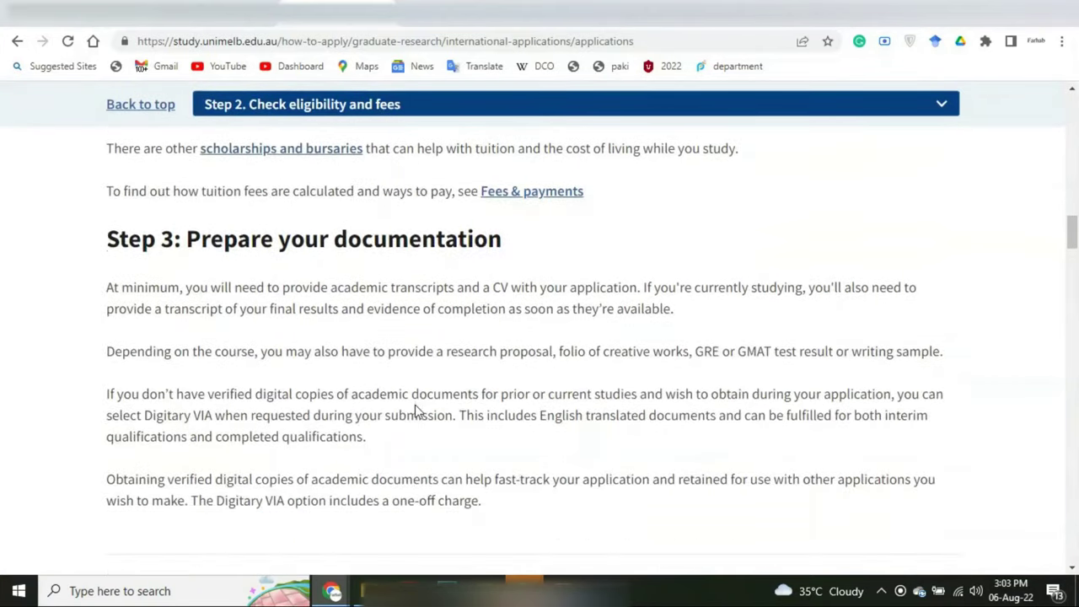
{"action": "scroll", "coordinate": [415, 411], "scroll_direction": "down", "scroll_amount": 9}
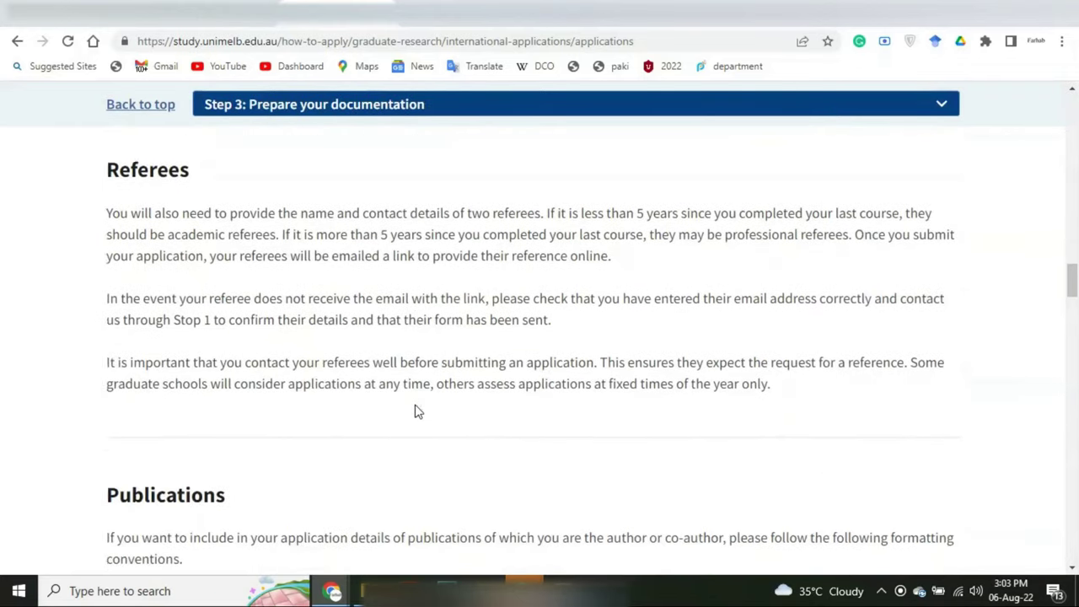
{"action": "scroll", "coordinate": [414, 411], "scroll_direction": "down", "scroll_amount": 7}
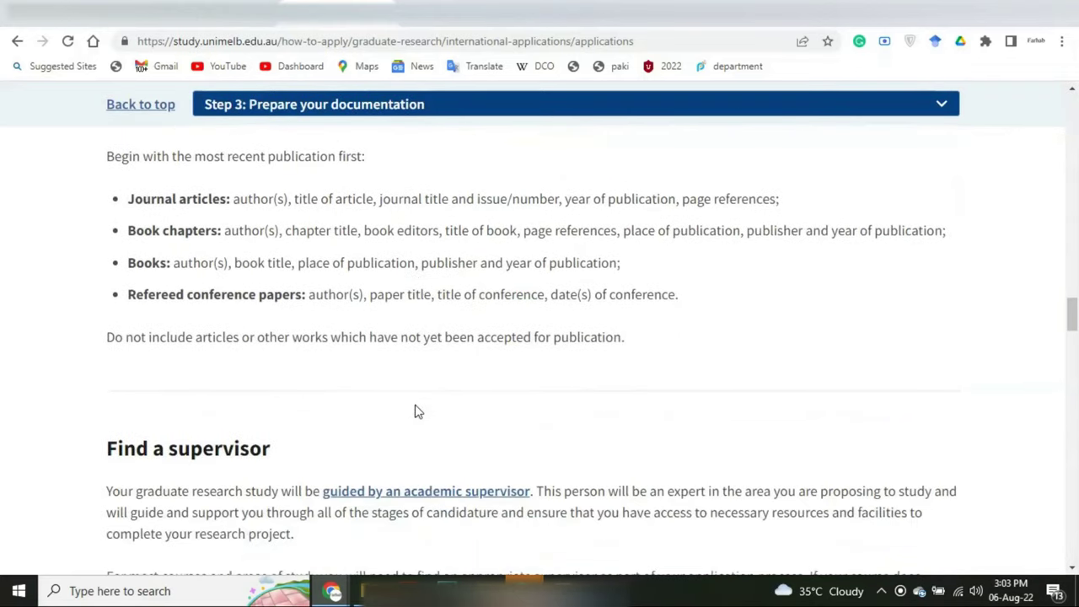
{"action": "scroll", "coordinate": [415, 411], "scroll_direction": "down", "scroll_amount": 6}
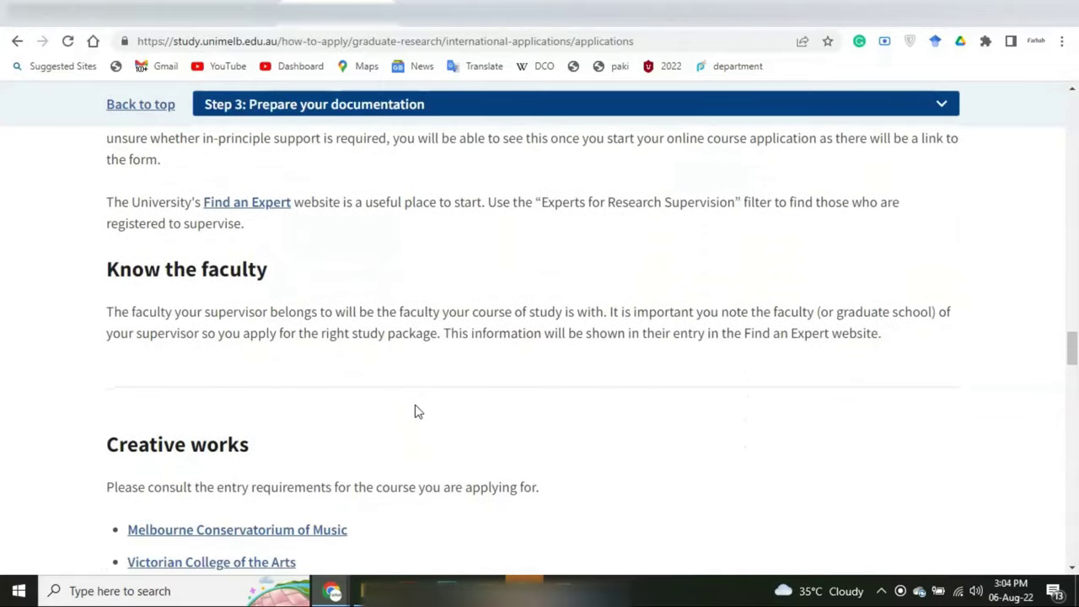
{"action": "scroll", "coordinate": [415, 410], "scroll_direction": "down", "scroll_amount": 6}
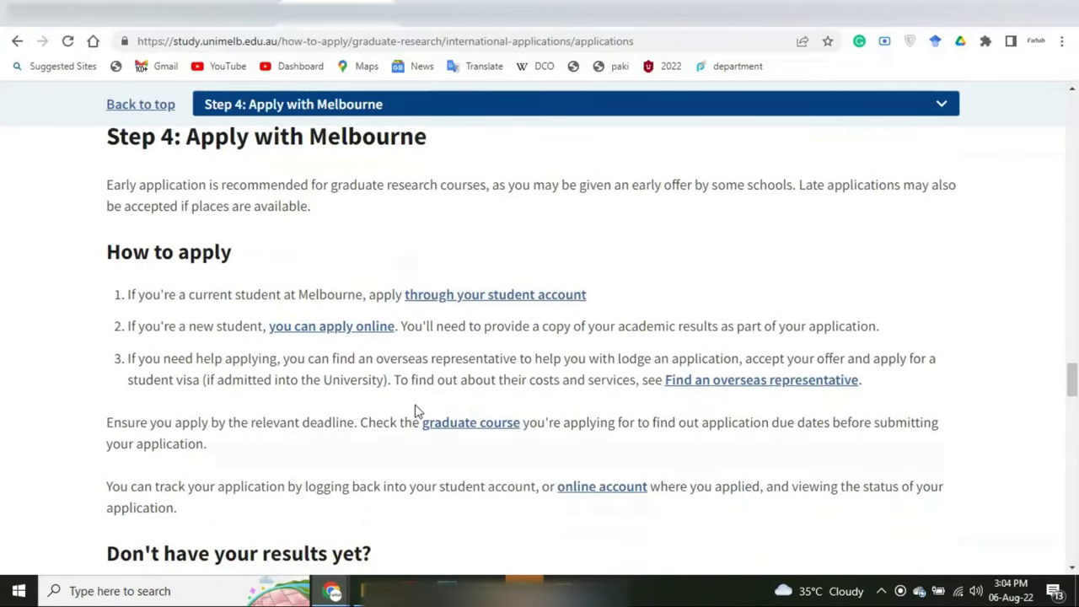
{"action": "scroll", "coordinate": [373, 395], "scroll_direction": "down", "scroll_amount": 1}
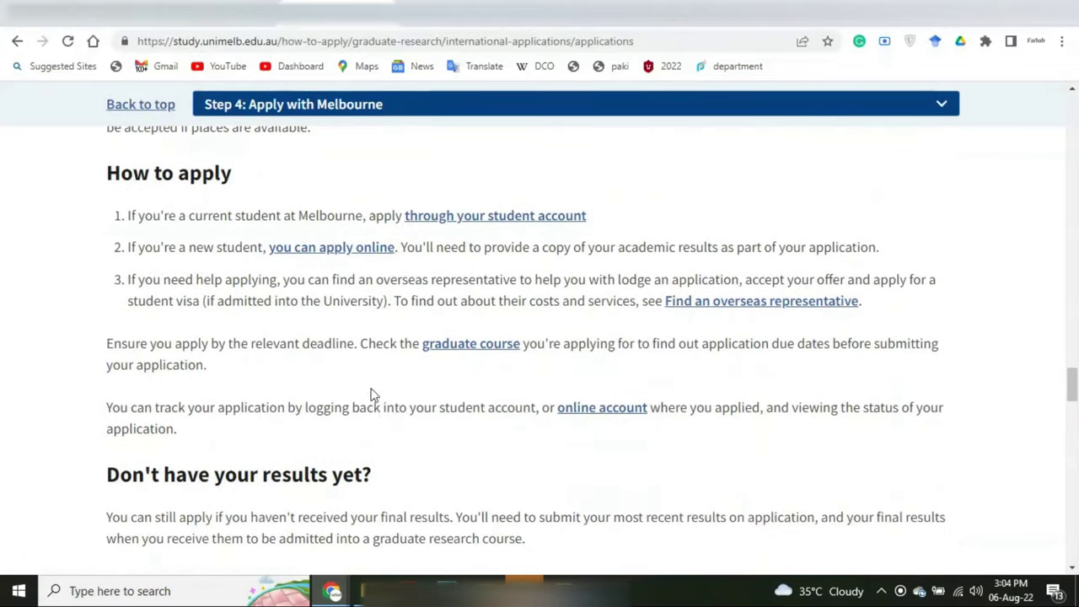
{"action": "left_click", "coordinate": [363, 253]}
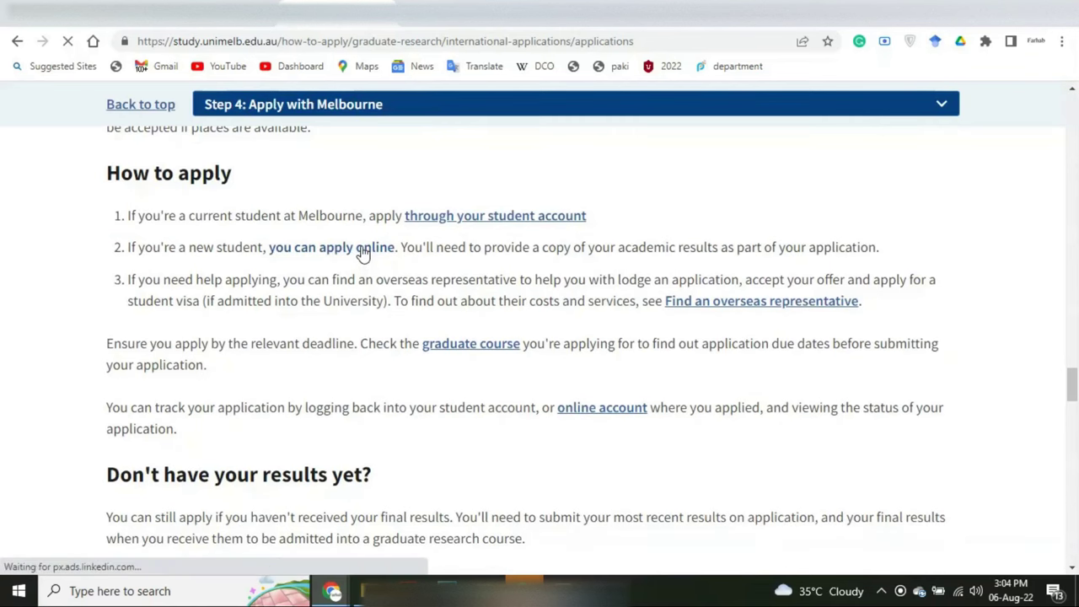
{"action": "scroll", "coordinate": [359, 347], "scroll_direction": "down", "scroll_amount": 2}
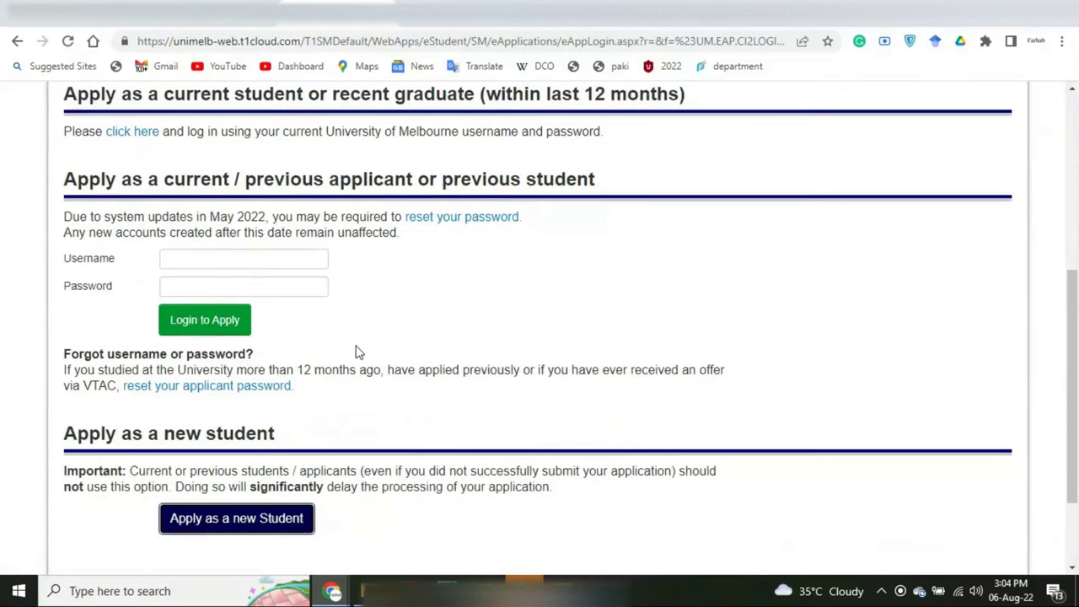
Step: Start a new-student application and scroll down through the registration form
{"action": "left_click", "coordinate": [270, 404]}
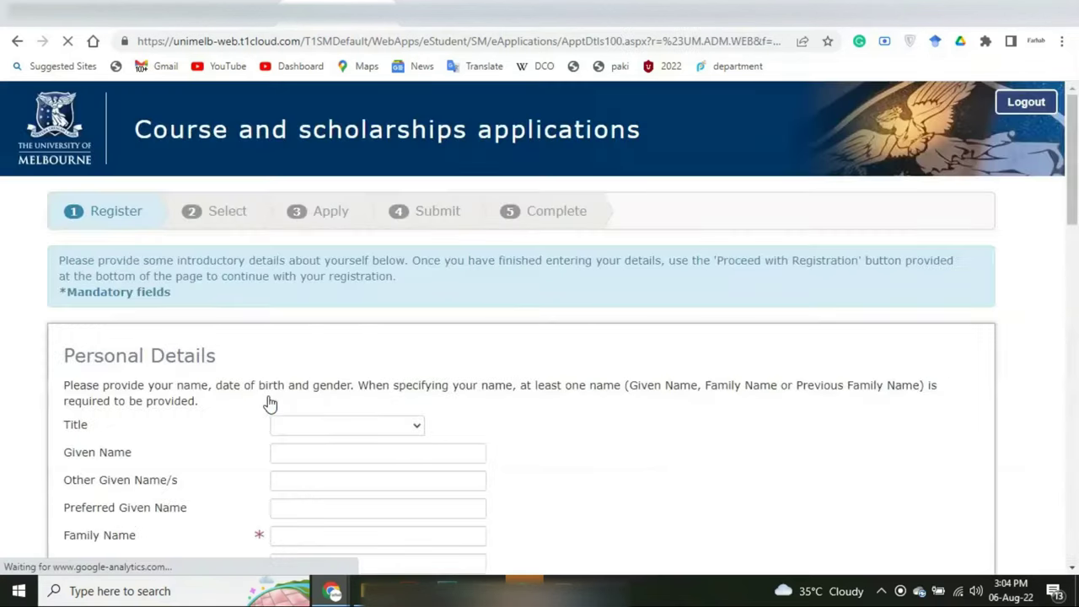
{"action": "scroll", "coordinate": [269, 400], "scroll_direction": "down", "scroll_amount": 2}
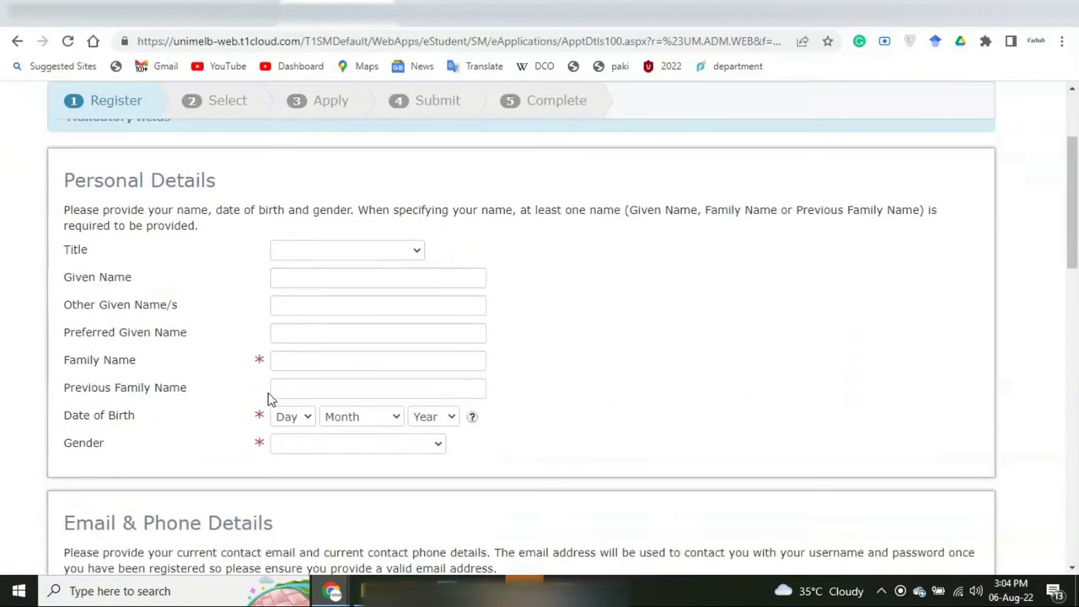
{"action": "scroll", "coordinate": [270, 400], "scroll_direction": "down", "scroll_amount": 1}
{"action": "scroll", "coordinate": [270, 399], "scroll_direction": "down", "scroll_amount": 2}
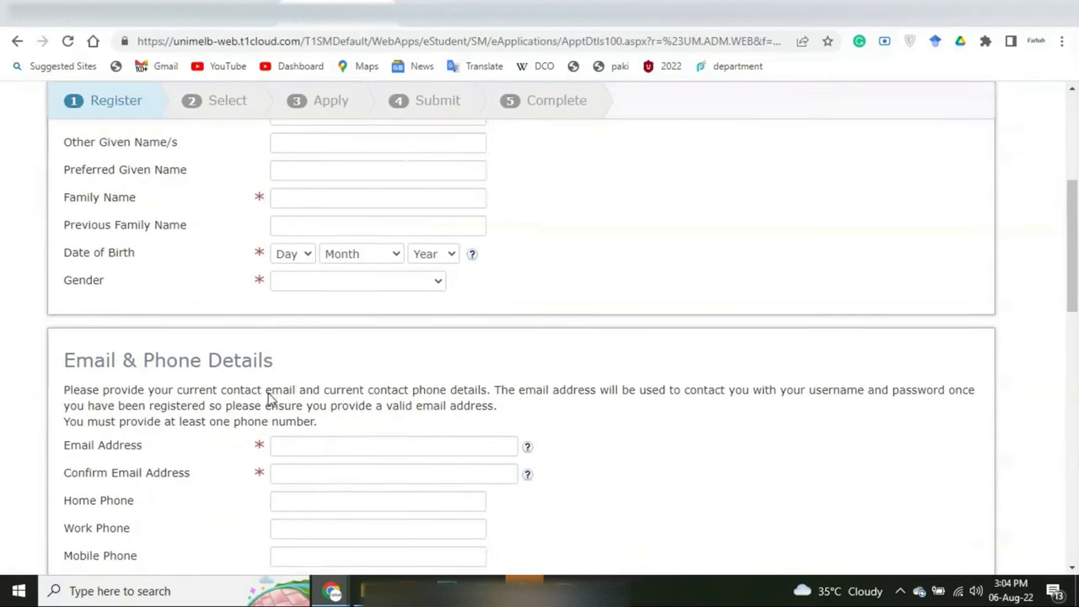
{"action": "scroll", "coordinate": [270, 400], "scroll_direction": "down", "scroll_amount": 3}
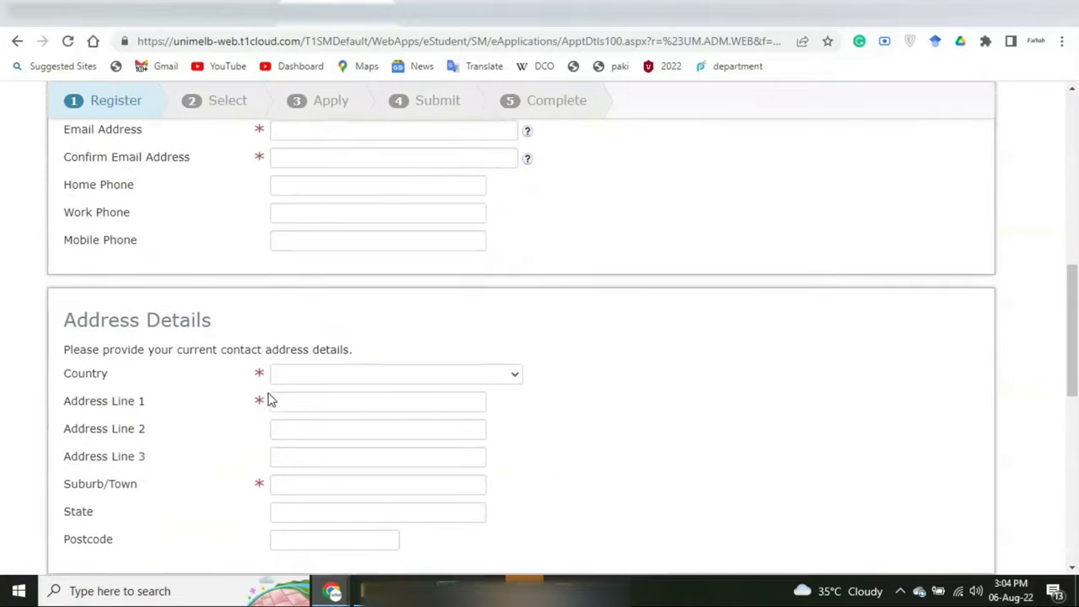
{"action": "scroll", "coordinate": [270, 400], "scroll_direction": "down", "scroll_amount": 2}
{"action": "scroll", "coordinate": [270, 400], "scroll_direction": "down", "scroll_amount": 3}
{"action": "scroll", "coordinate": [270, 400], "scroll_direction": "down", "scroll_amount": 2}
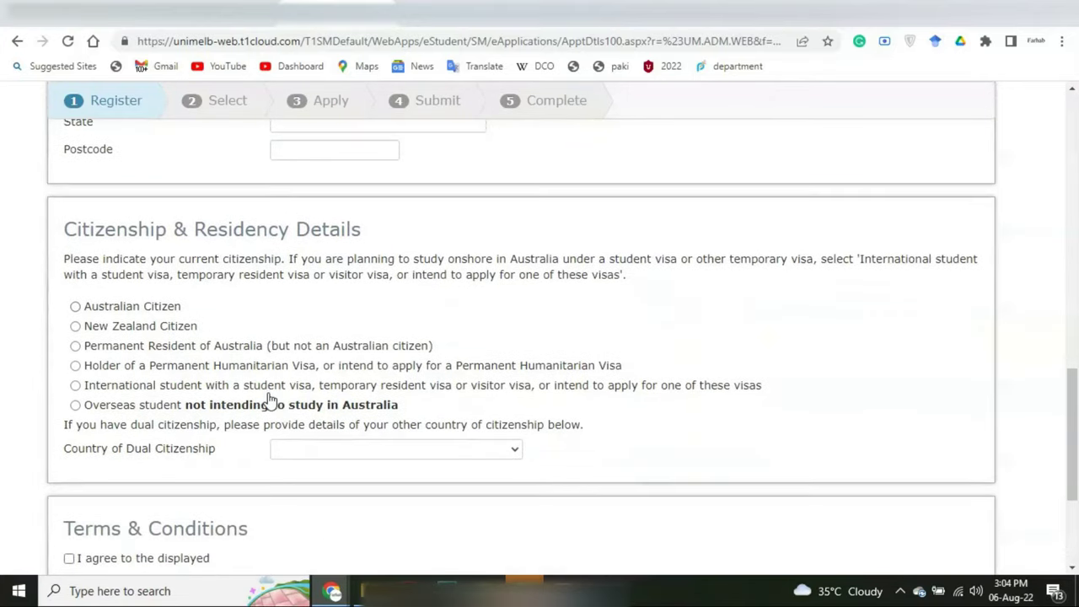
{"action": "scroll", "coordinate": [269, 400], "scroll_direction": "down", "scroll_amount": 1}
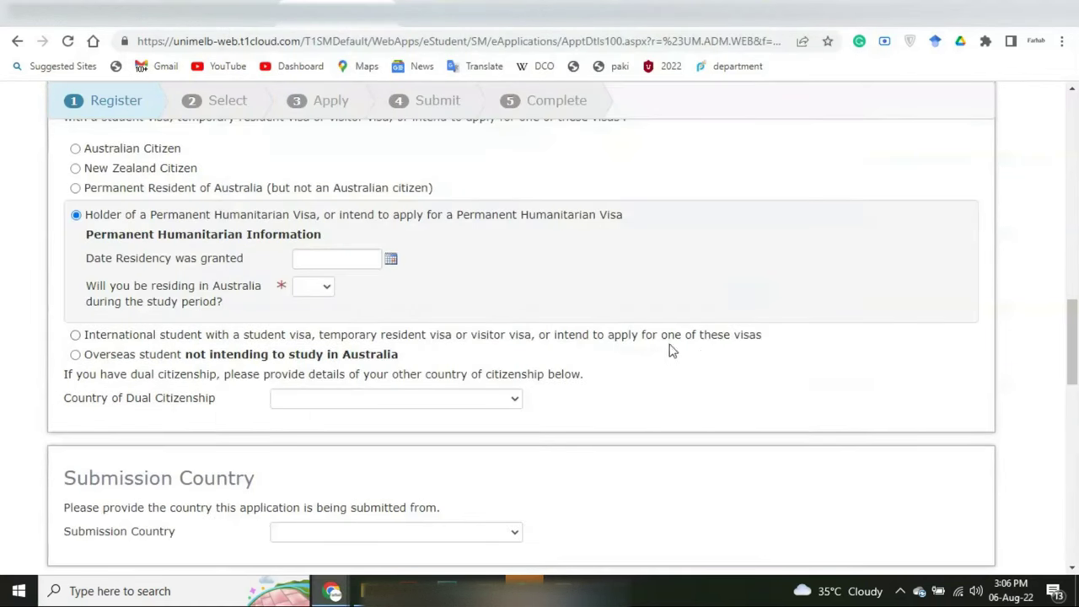
{"action": "left_click_drag", "start_coordinate": [733, 335], "coordinate": [17, 344]}
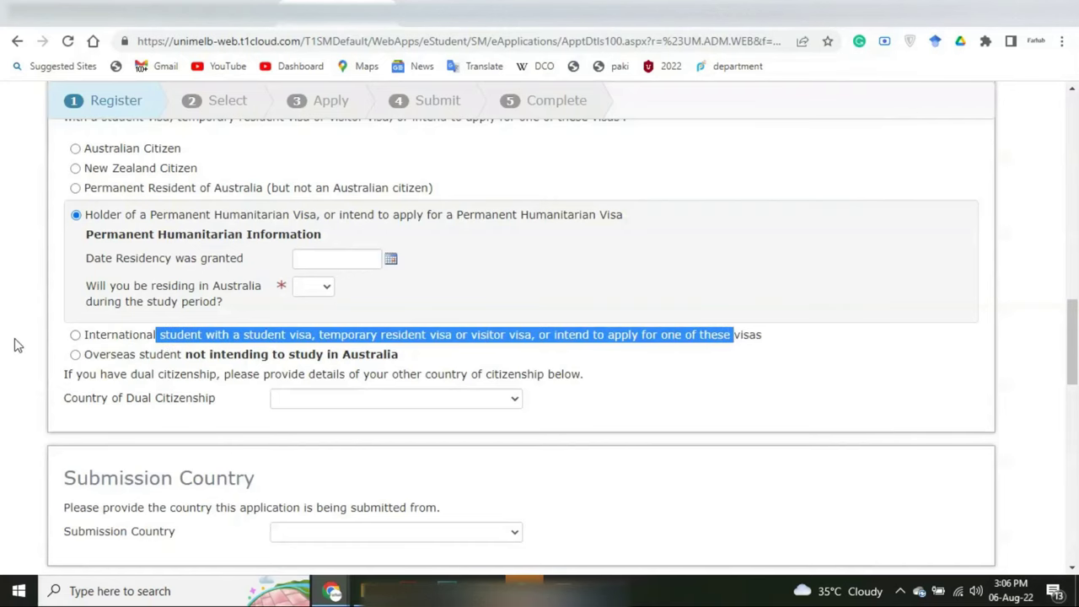
Step: Register as an International student with Pakistan as Country of Citizenship
{"action": "left_click", "coordinate": [76, 336]}
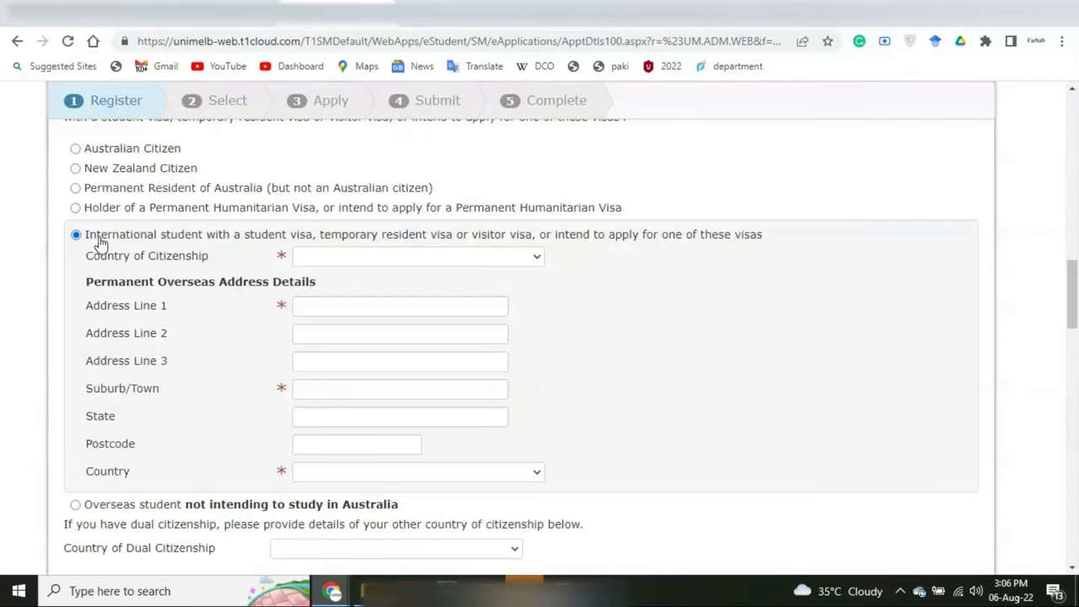
{"action": "left_click", "coordinate": [336, 261]}
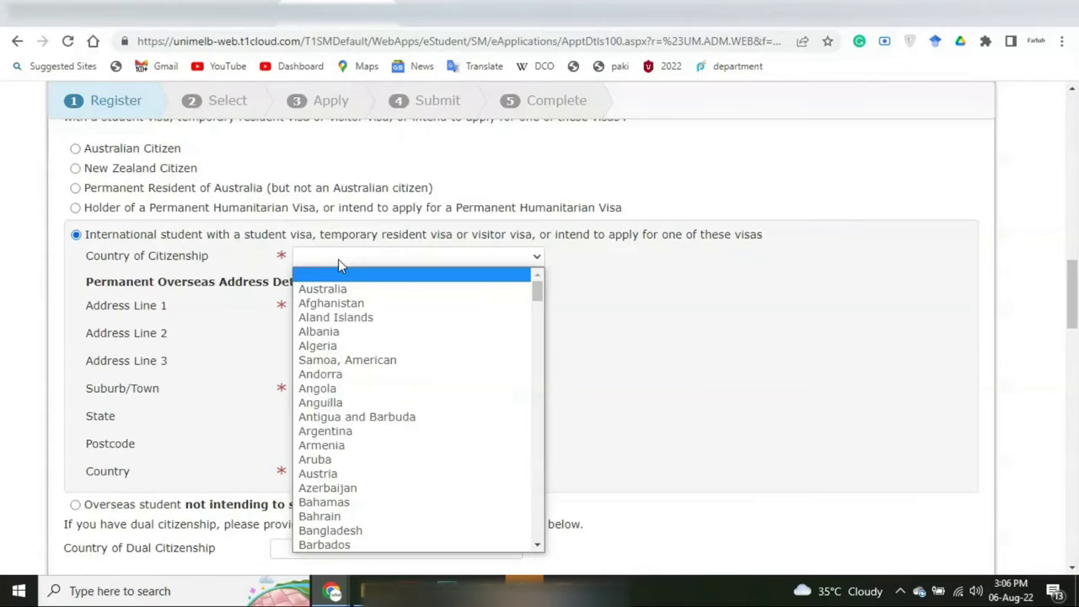
{"action": "key", "text": "p"}
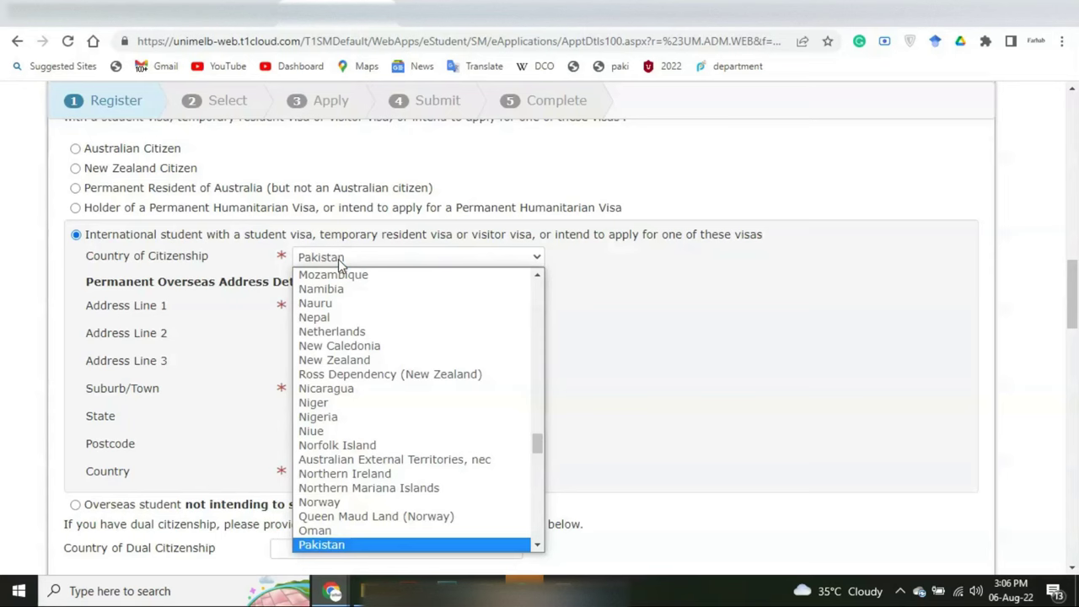
{"action": "key", "text": "Return"}
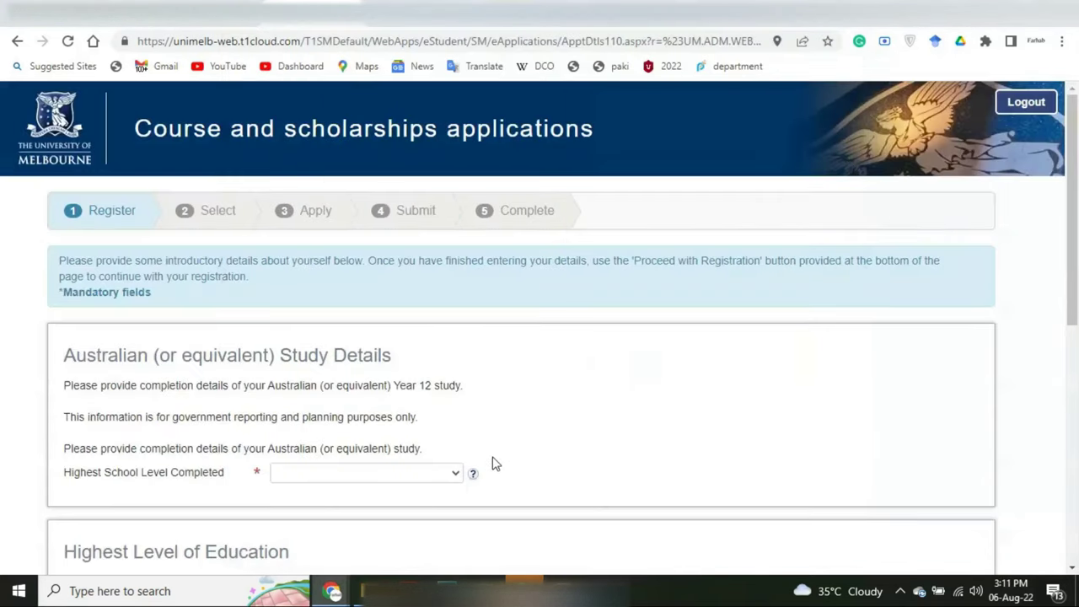
Step: Record Complete Postgrad education, year 2020, and add it as a previous study record
{"action": "left_click", "coordinate": [403, 473]}
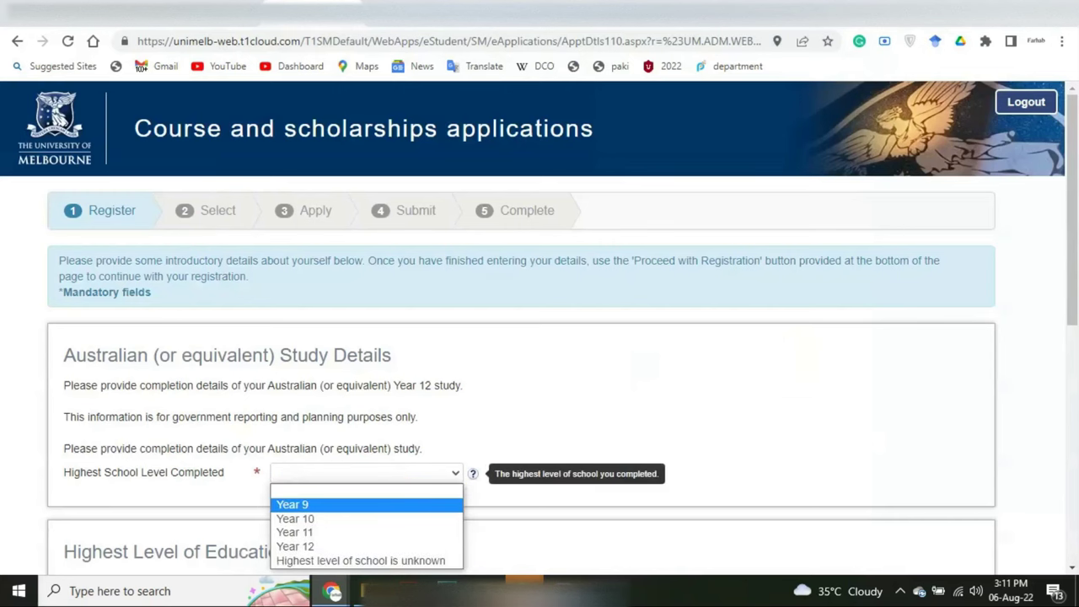
{"action": "left_click", "coordinate": [742, 423]}
{"action": "scroll", "coordinate": [732, 426], "scroll_direction": "down", "scroll_amount": 2}
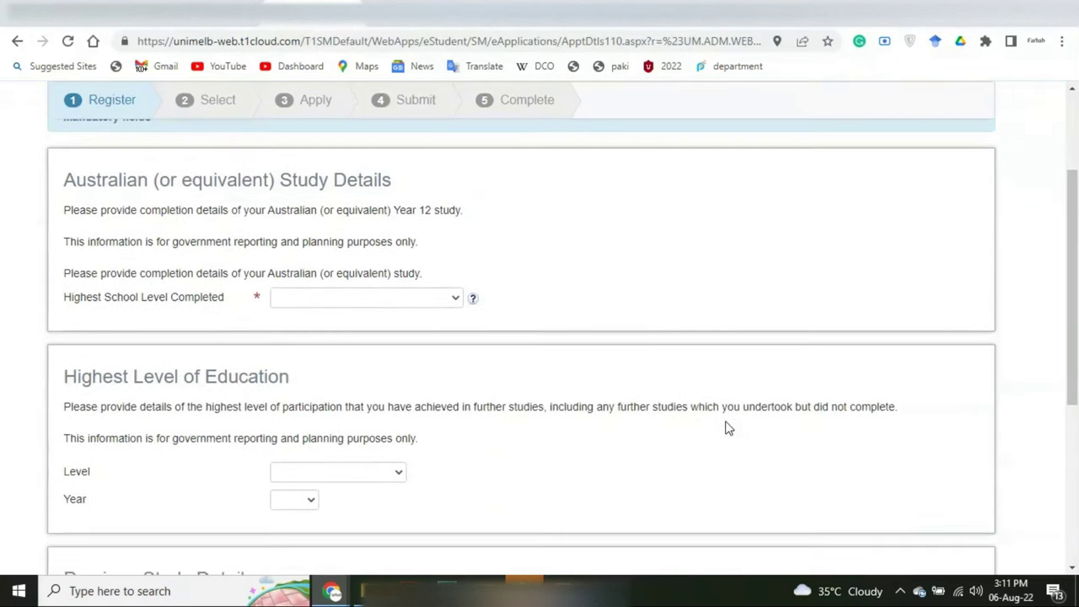
{"action": "scroll", "coordinate": [729, 427], "scroll_direction": "down", "scroll_amount": 3}
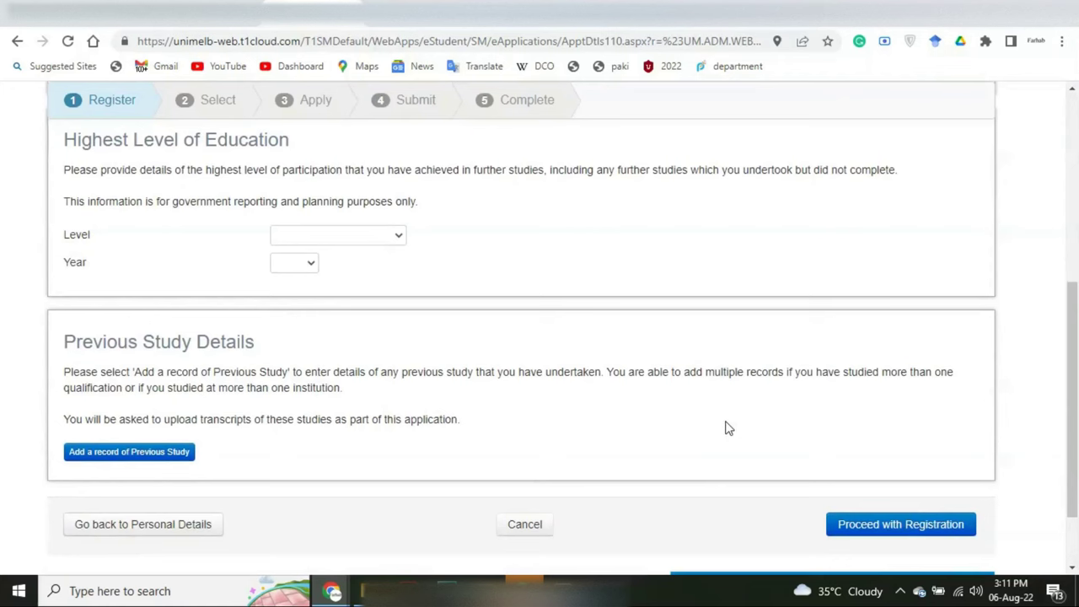
{"action": "scroll", "coordinate": [729, 428], "scroll_direction": "down", "scroll_amount": 1}
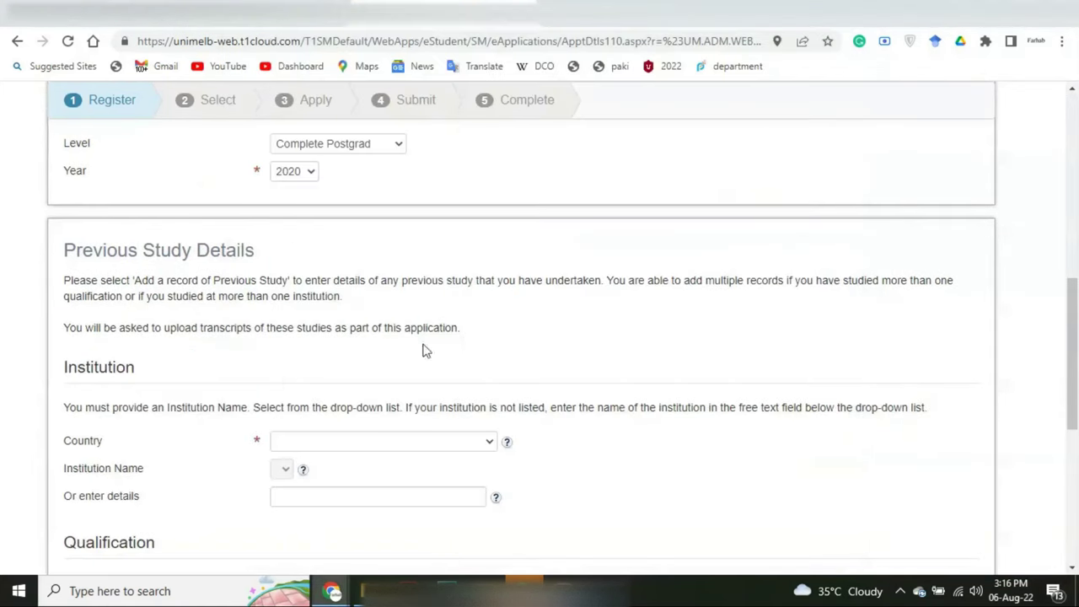
{"action": "scroll", "coordinate": [393, 345], "scroll_direction": "up", "scroll_amount": 1}
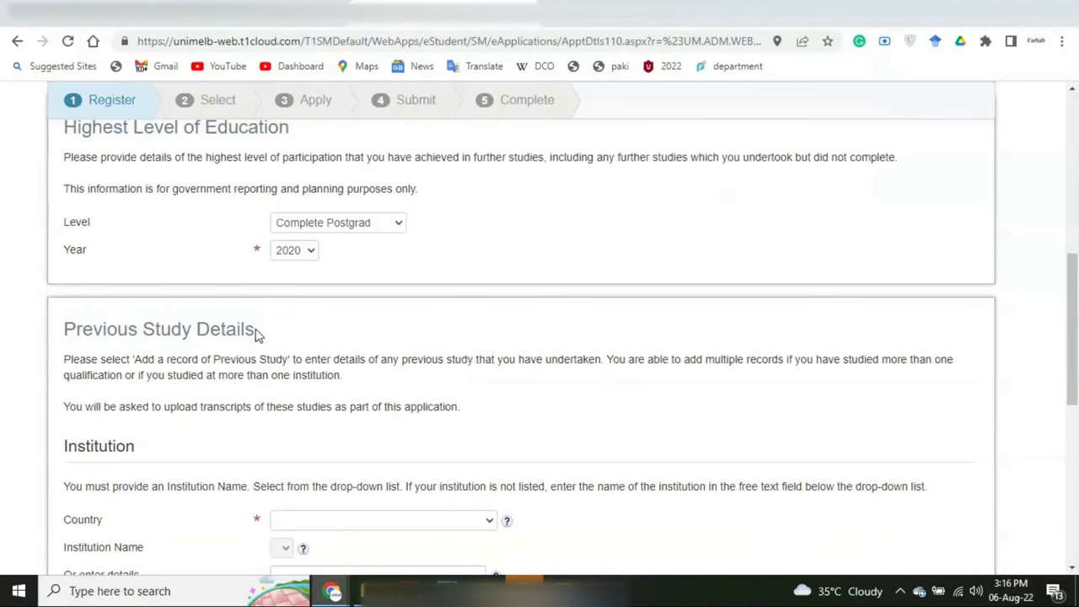
{"action": "scroll", "coordinate": [245, 325], "scroll_direction": "down", "scroll_amount": 1}
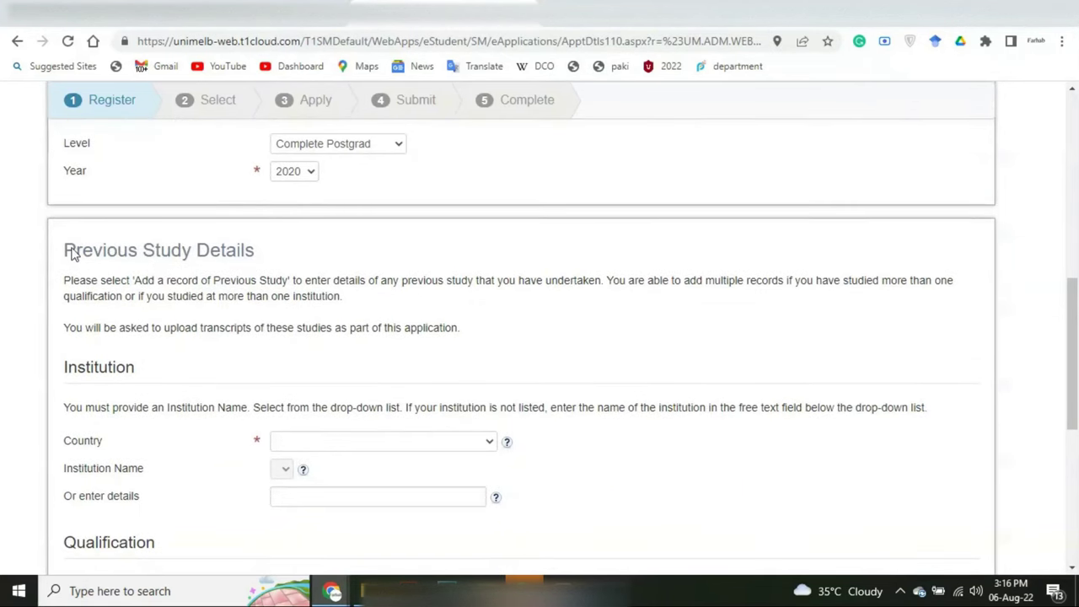
{"action": "left_click_drag", "start_coordinate": [72, 255], "coordinate": [238, 261]}
{"action": "scroll", "coordinate": [243, 263], "scroll_direction": "down", "scroll_amount": 5}
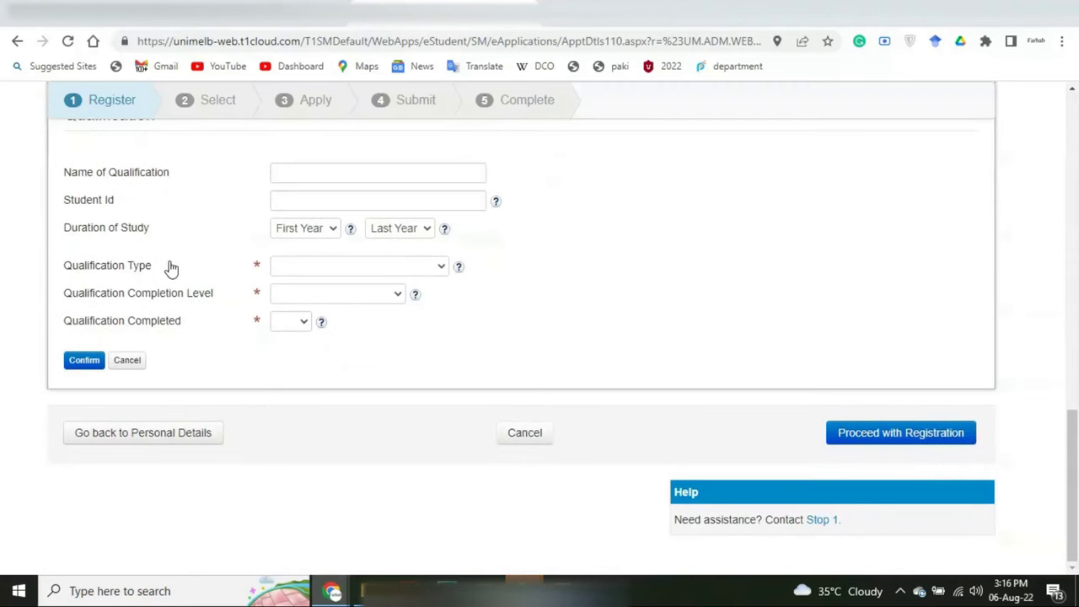
{"action": "left_click", "coordinate": [524, 590]}
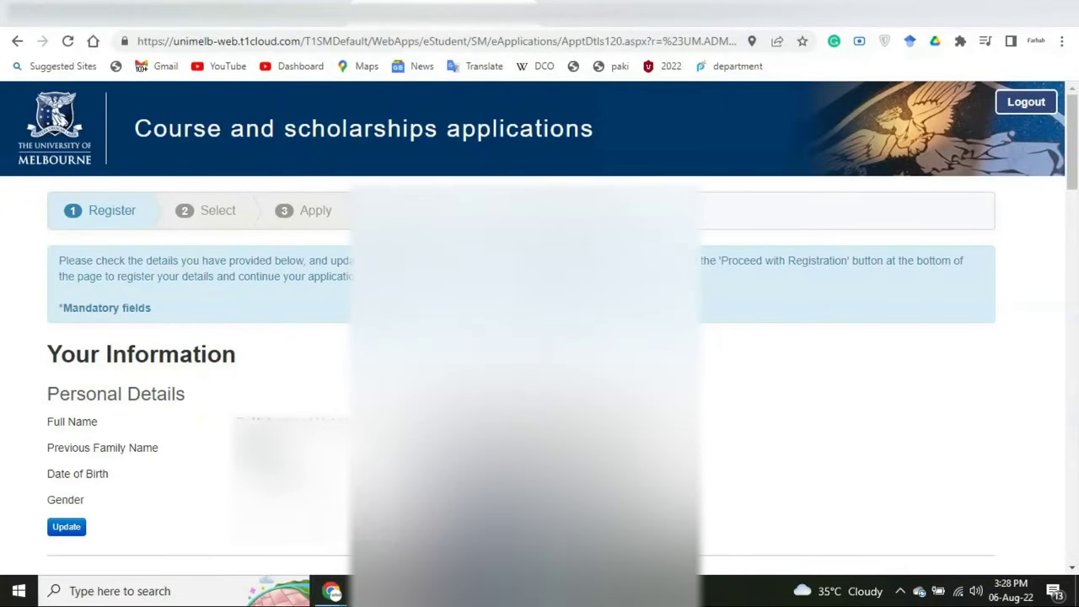
Step: Review the entered details and proceed with the registration
{"action": "scroll", "coordinate": [898, 509], "scroll_direction": "up", "scroll_amount": 3}
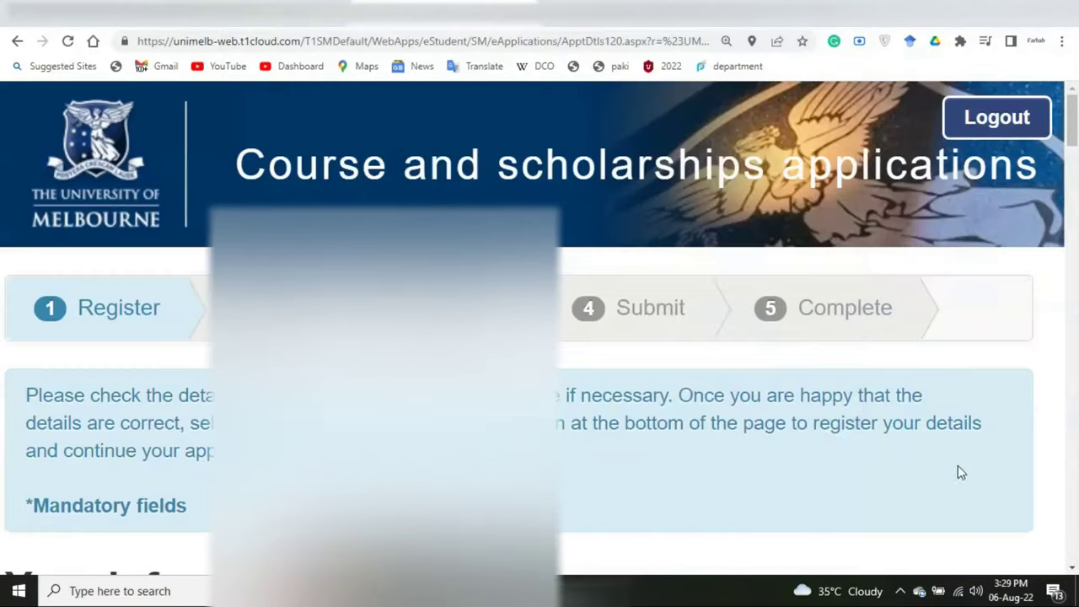
{"action": "scroll", "coordinate": [670, 386], "scroll_direction": "down", "scroll_amount": 6}
{"action": "scroll", "coordinate": [672, 386], "scroll_direction": "down", "scroll_amount": 20}
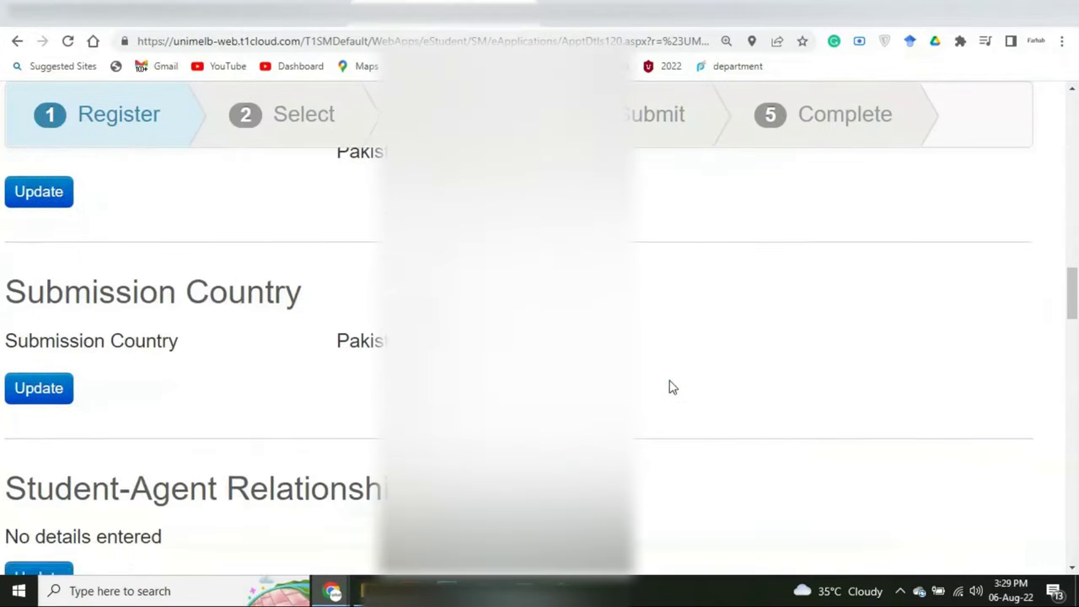
{"action": "scroll", "coordinate": [670, 387], "scroll_direction": "down", "scroll_amount": 2}
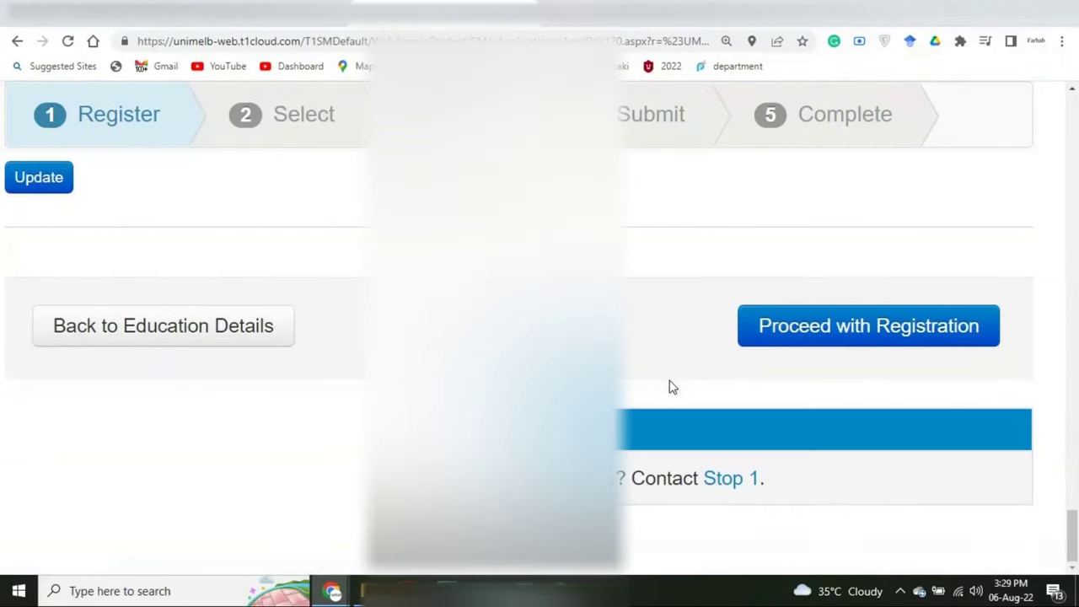
{"action": "left_click", "coordinate": [776, 329]}
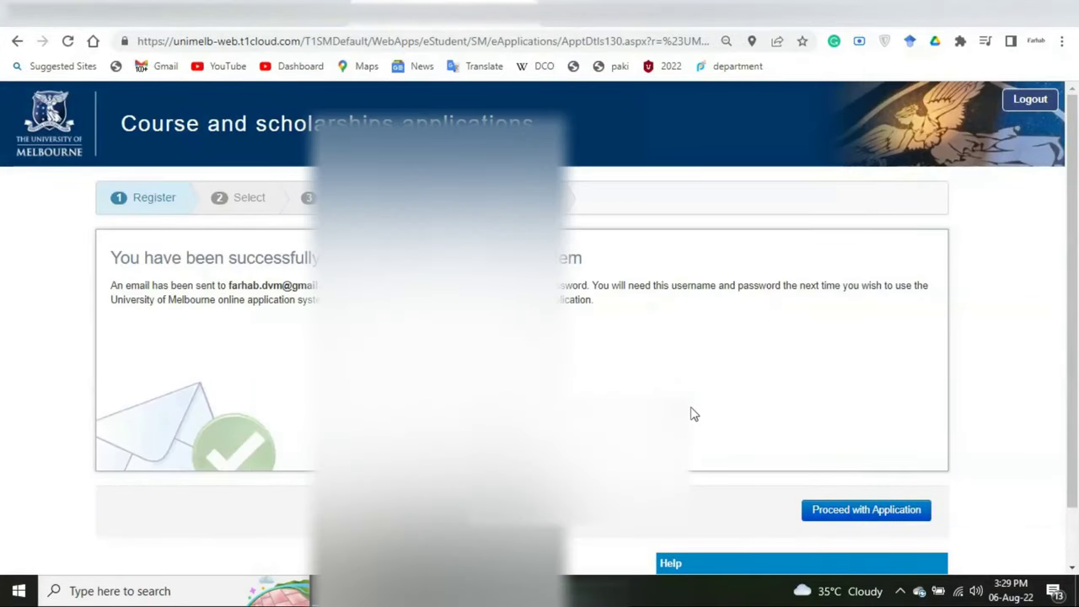
Step: Zoom the browser in to read the registration success message
{"action": "key", "text": "ctrl+plus"}
{"action": "key", "text": "ctrl+plus"}
{"action": "key", "text": "ctrl+plus"}
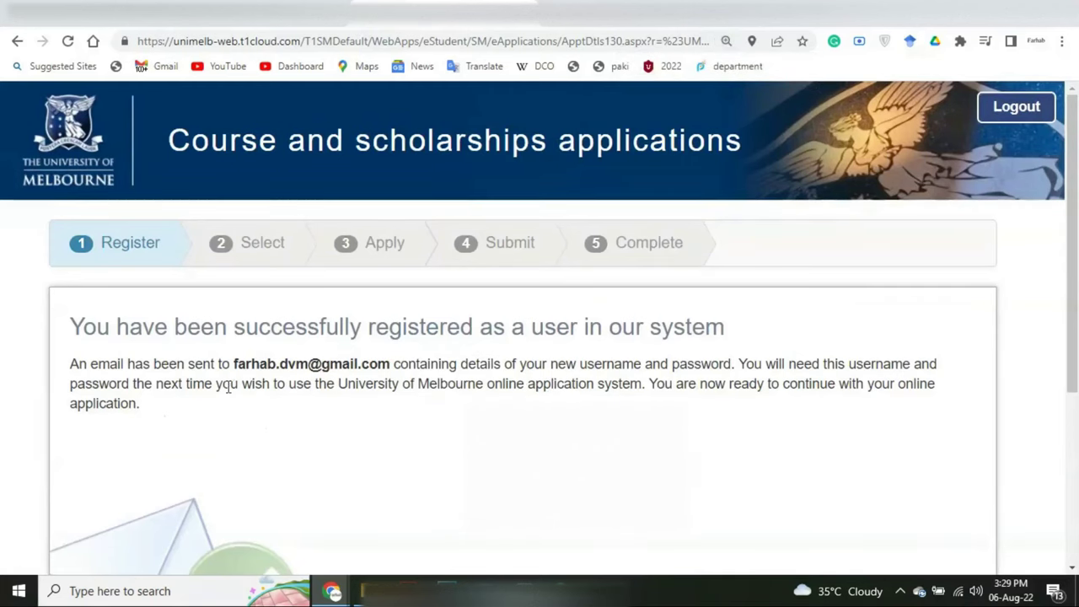
{"action": "scroll", "coordinate": [224, 386], "scroll_direction": "down", "scroll_amount": 3}
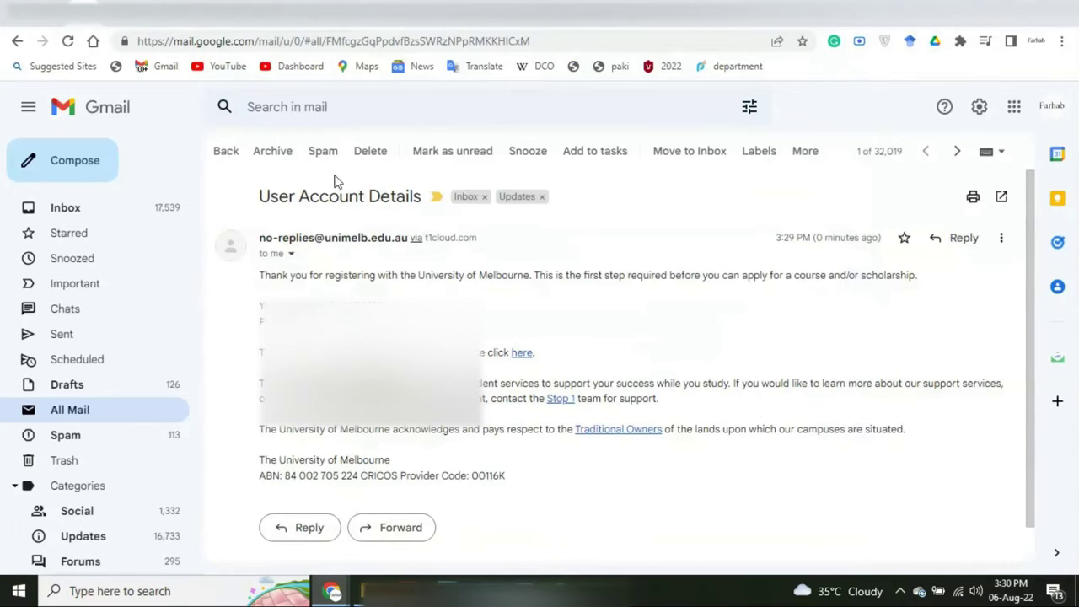
Step: Open the 'here' password link from the User Account Details email and switch to the reset page
{"action": "left_click_drag", "start_coordinate": [289, 237], "coordinate": [487, 426]}
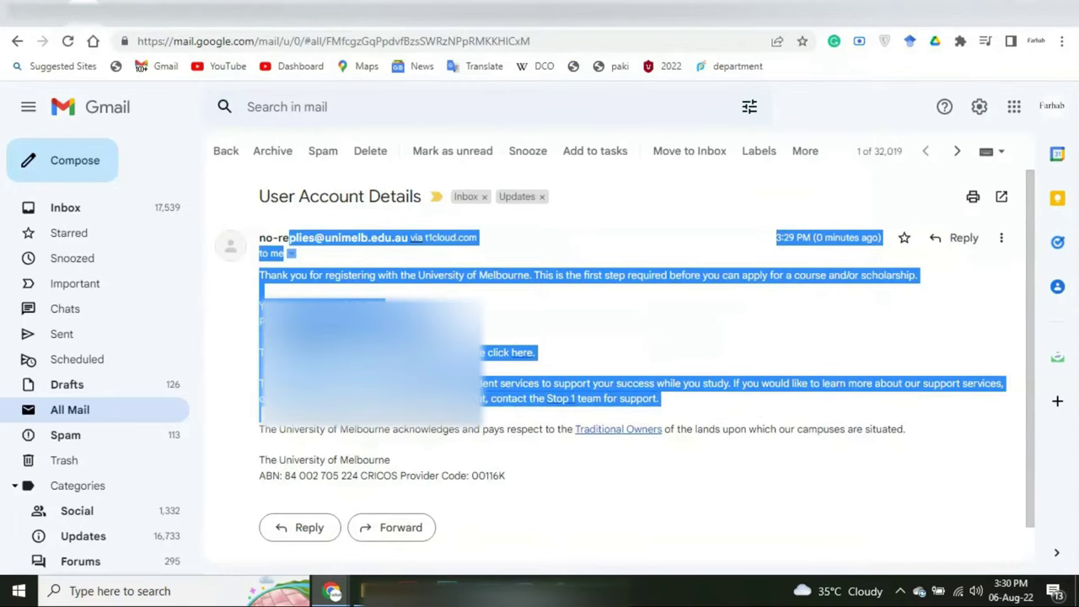
{"action": "left_click", "coordinate": [511, 352]}
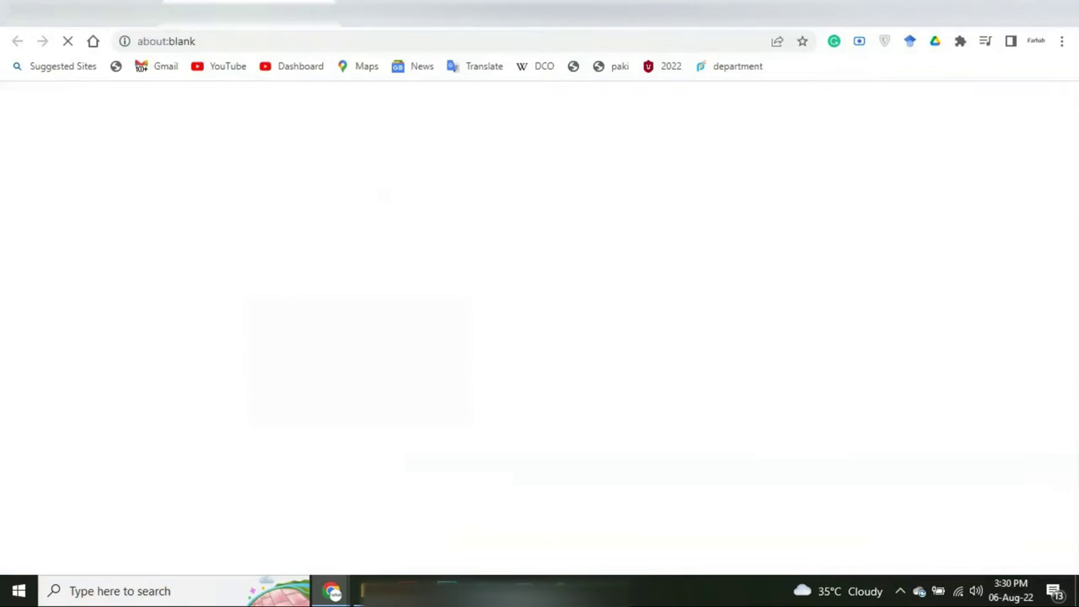
{"action": "left_click", "coordinate": [63, 25]}
{"action": "left_click", "coordinate": [485, 312]}
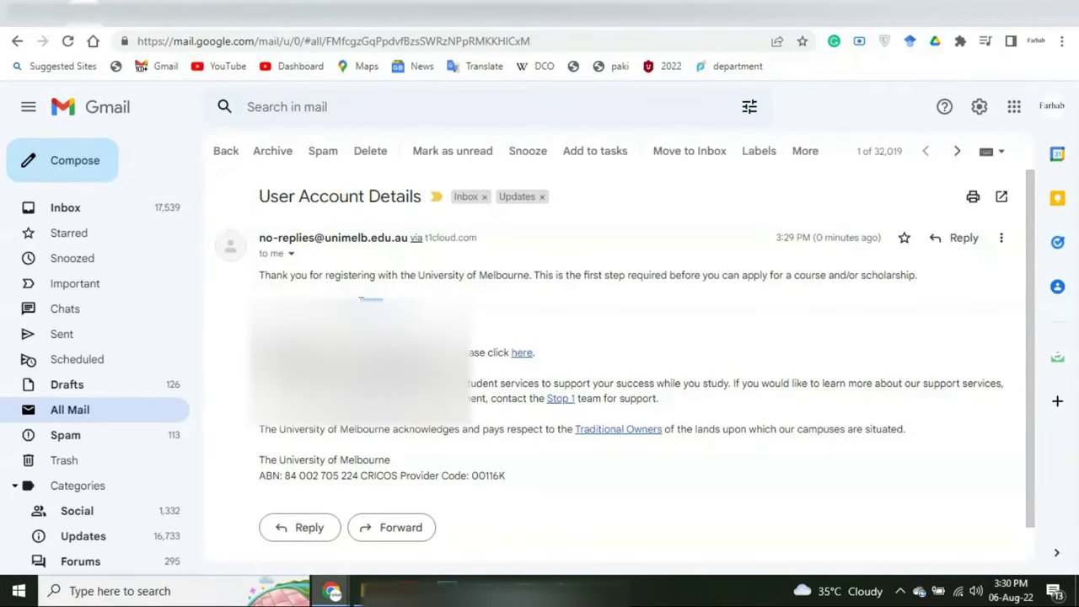
{"action": "left_click", "coordinate": [254, 2]}
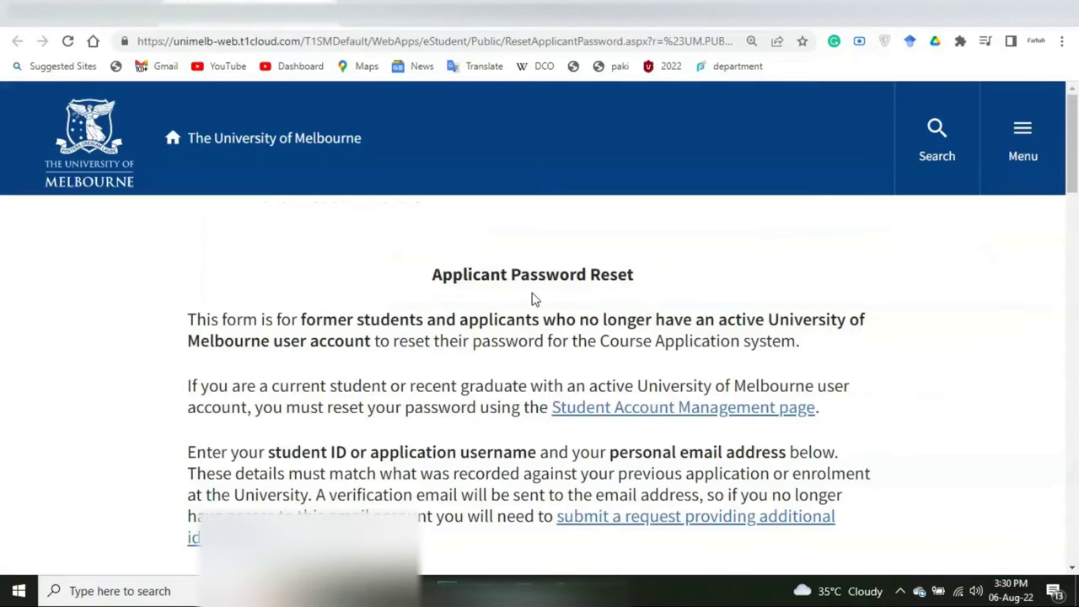
Step: Paste the application username from the email, enter the personal e-mail address, and submit the details
{"action": "scroll", "coordinate": [533, 296], "scroll_direction": "down", "scroll_amount": 3}
{"action": "scroll", "coordinate": [533, 294], "scroll_direction": "down", "scroll_amount": 3}
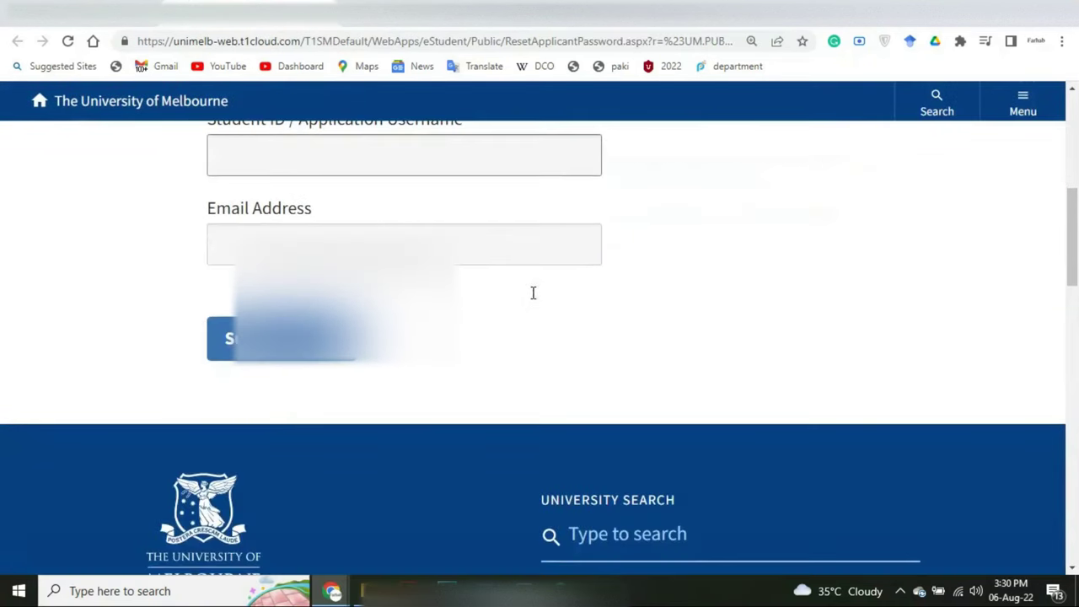
{"action": "scroll", "coordinate": [533, 295], "scroll_direction": "up", "scroll_amount": 1}
{"action": "left_click", "coordinate": [93, 25]}
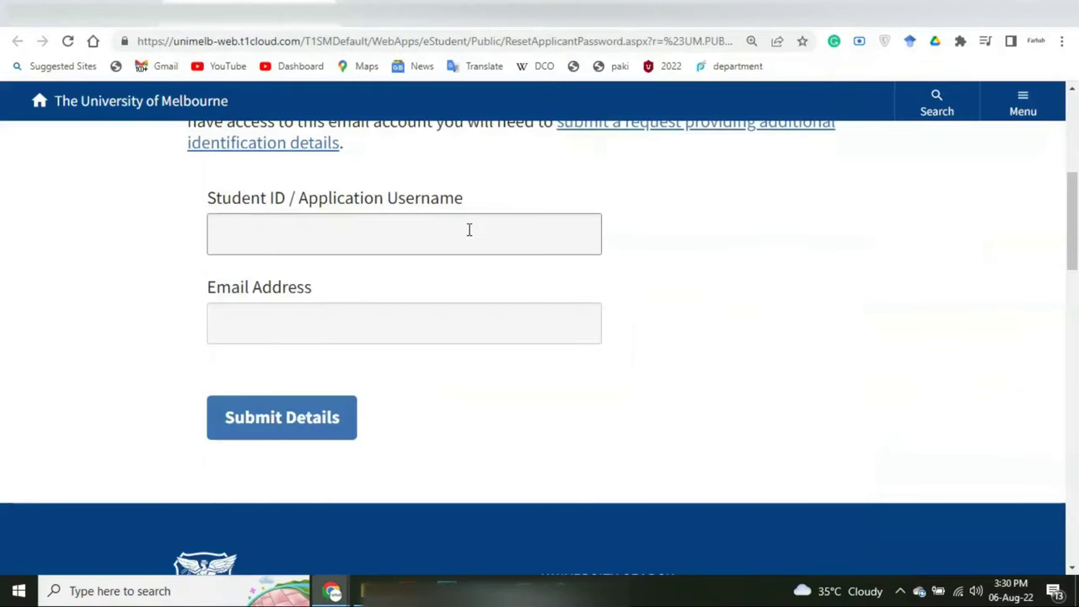
{"action": "left_click", "coordinate": [468, 228]}
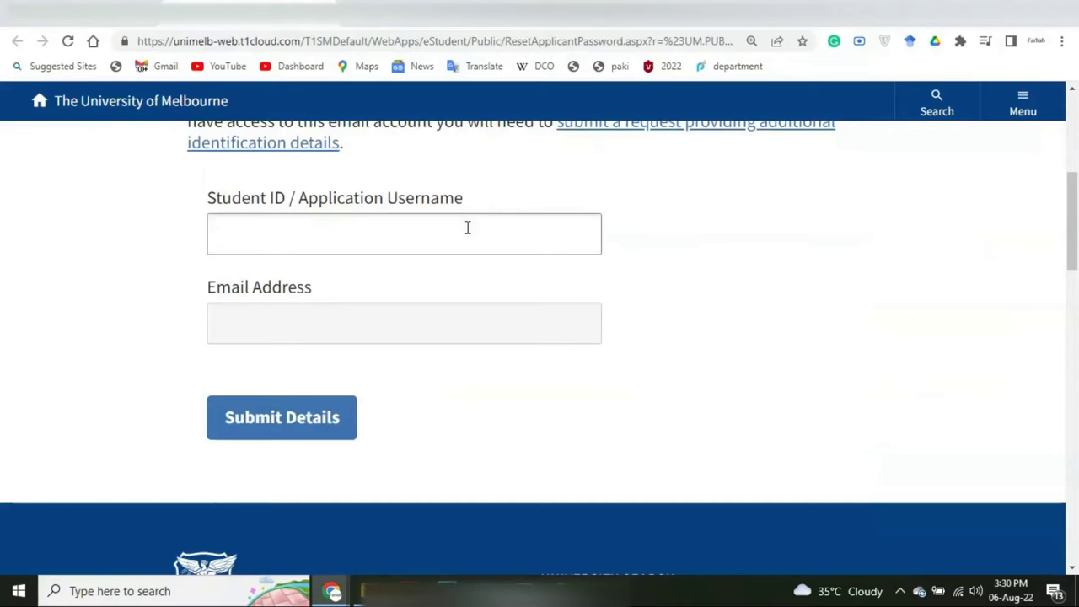
{"action": "type", "text": "1404792"}
{"action": "left_click", "coordinate": [279, 321]}
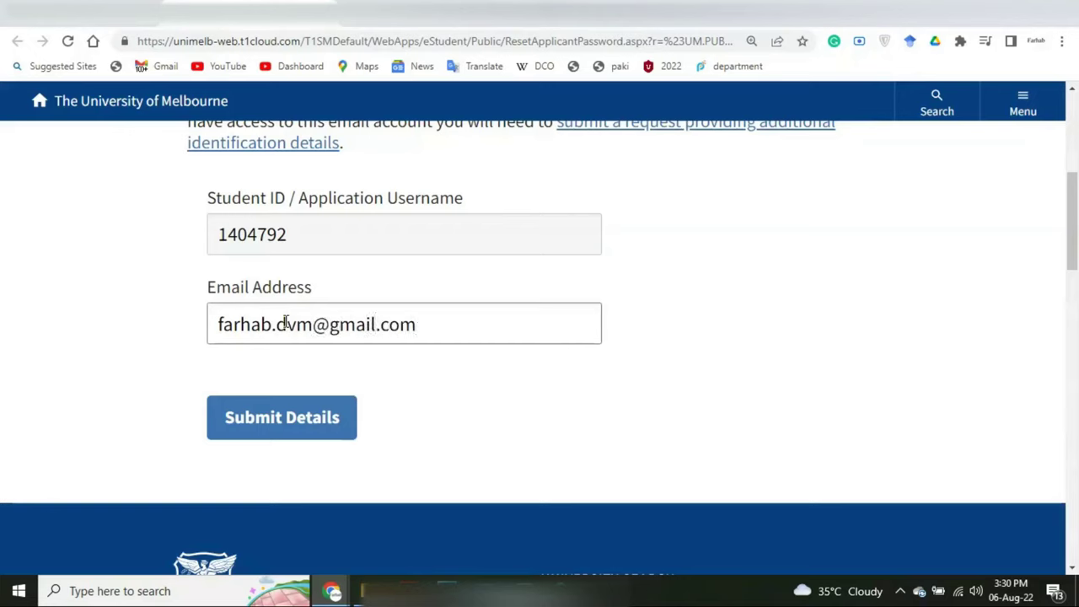
{"action": "left_click", "coordinate": [264, 423]}
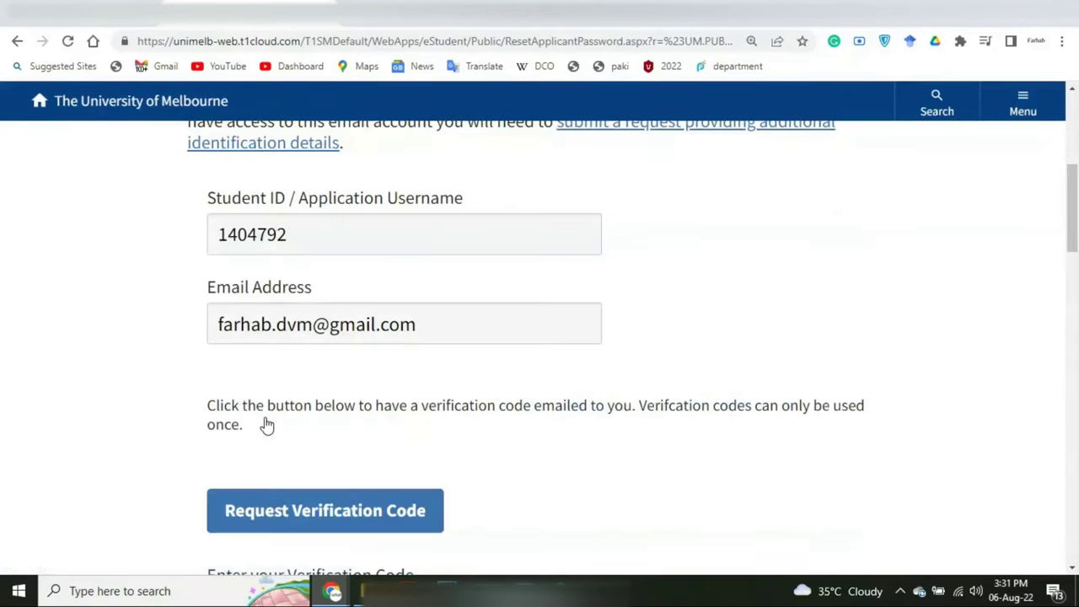
Step: Submit the emailed verification code on the Applicant Password Reset page
{"action": "scroll", "coordinate": [267, 424], "scroll_direction": "up", "scroll_amount": 4}
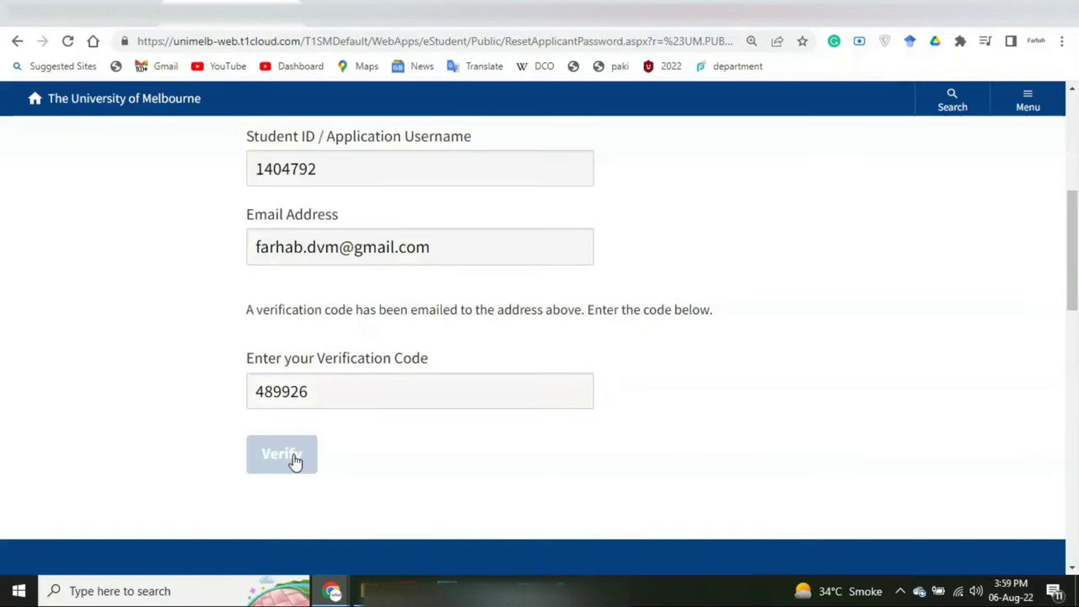
{"action": "left_click", "coordinate": [292, 461]}
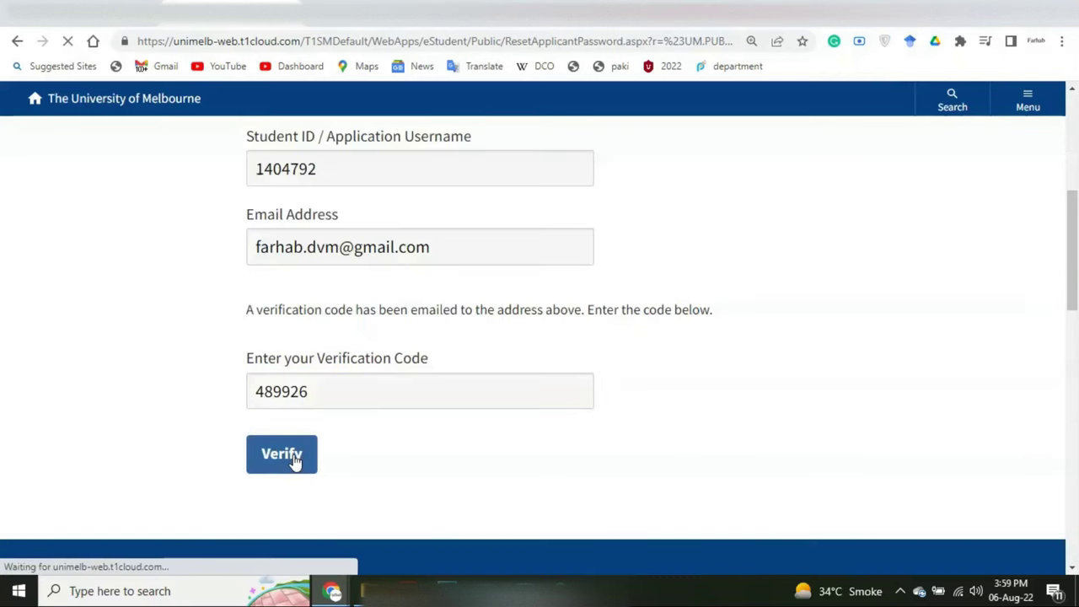
{"action": "scroll", "coordinate": [294, 462], "scroll_direction": "down", "scroll_amount": 2}
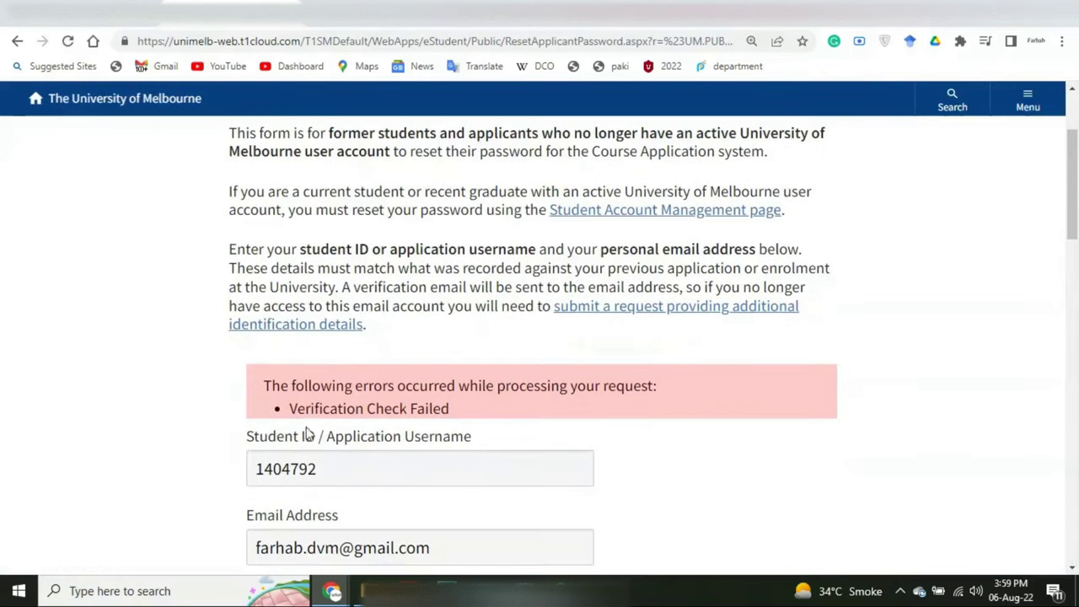
{"action": "left_click_drag", "start_coordinate": [318, 409], "coordinate": [496, 411]}
Step: Submit the new password change and confirm the 'Your password has been updated' message
{"action": "scroll", "coordinate": [496, 412], "scroll_direction": "down", "scroll_amount": 2}
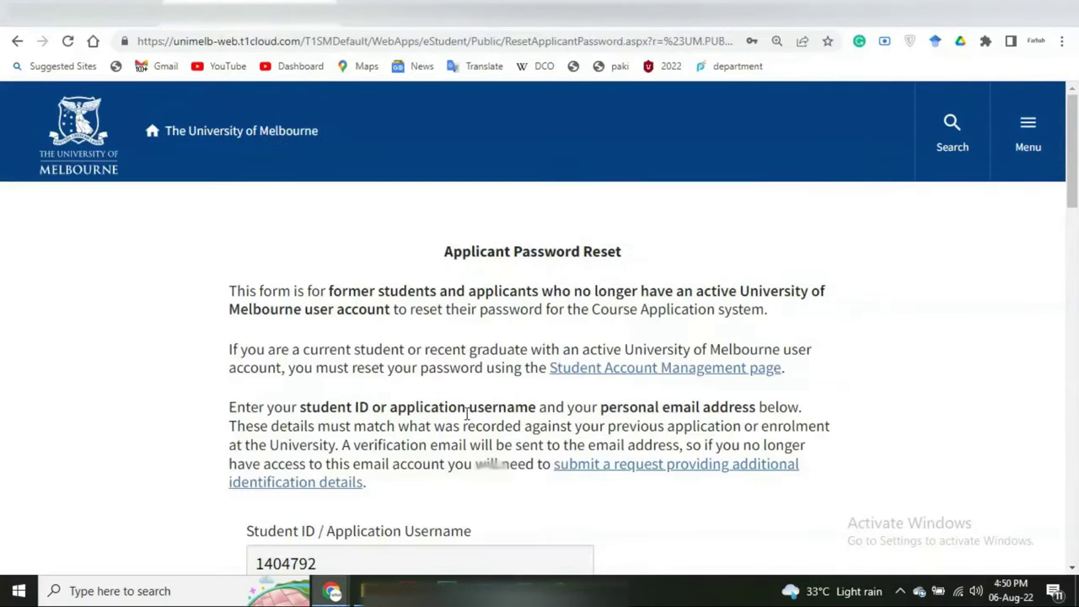
{"action": "scroll", "coordinate": [466, 413], "scroll_direction": "down", "scroll_amount": 8}
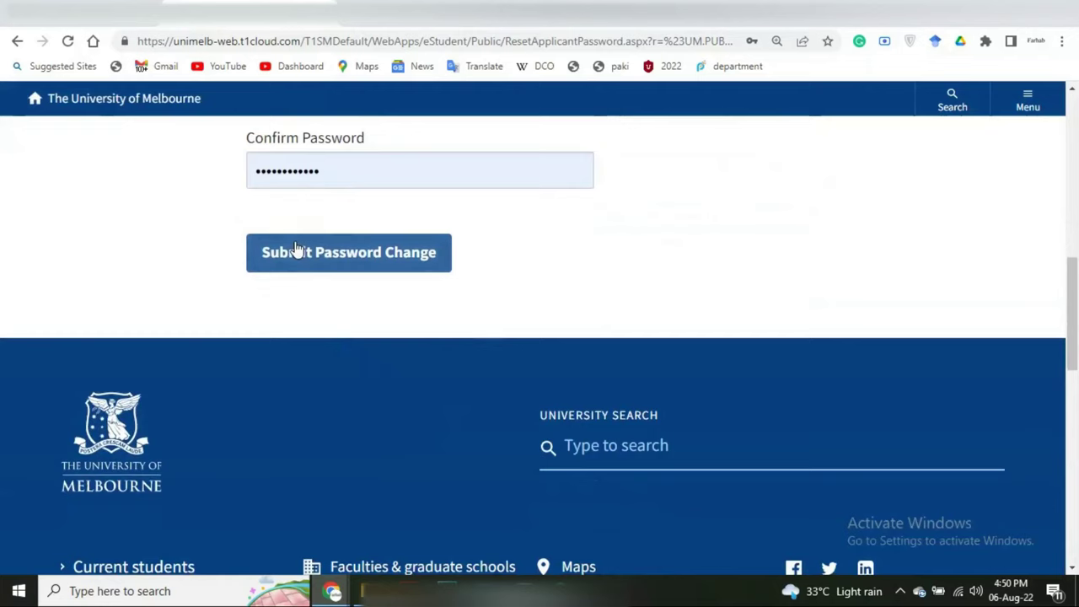
{"action": "left_click", "coordinate": [297, 253]}
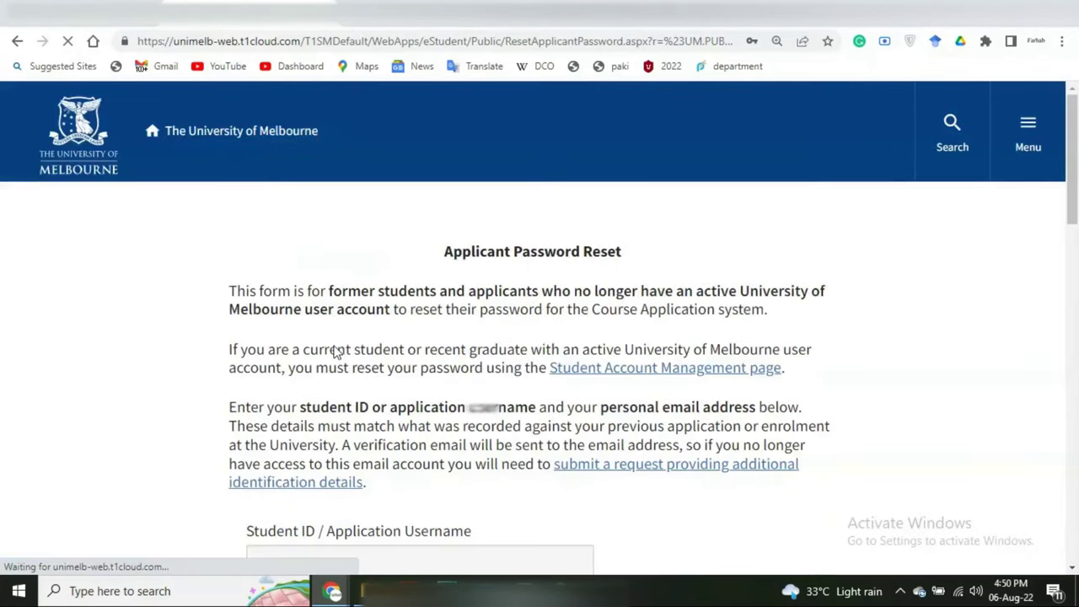
{"action": "scroll", "coordinate": [335, 358], "scroll_direction": "down", "scroll_amount": 5}
{"action": "scroll", "coordinate": [335, 361], "scroll_direction": "down", "scroll_amount": 2}
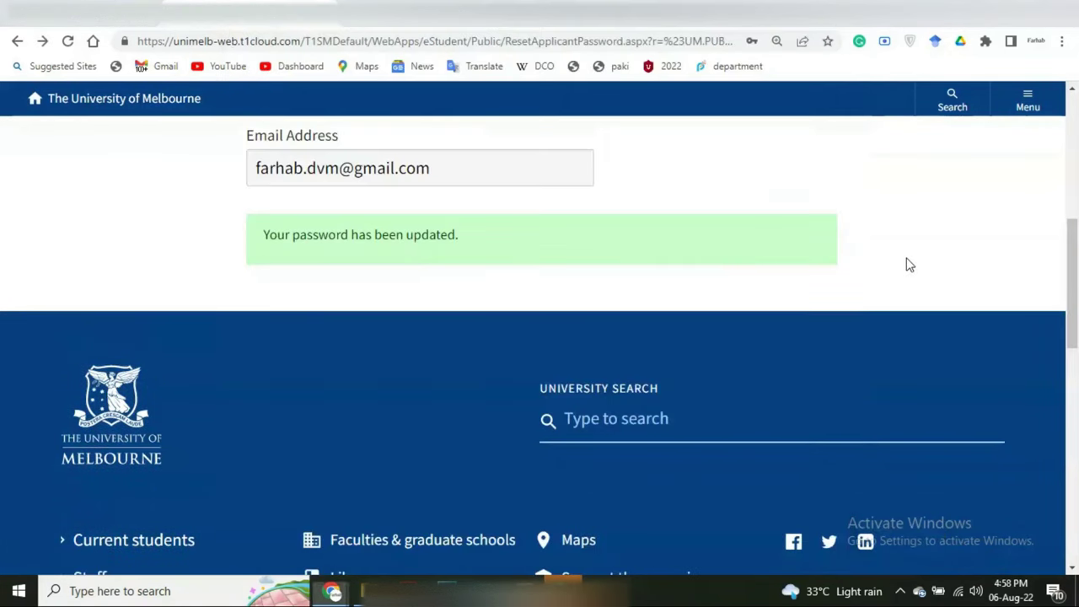
{"action": "scroll", "coordinate": [565, 451], "scroll_direction": "up", "scroll_amount": 8}
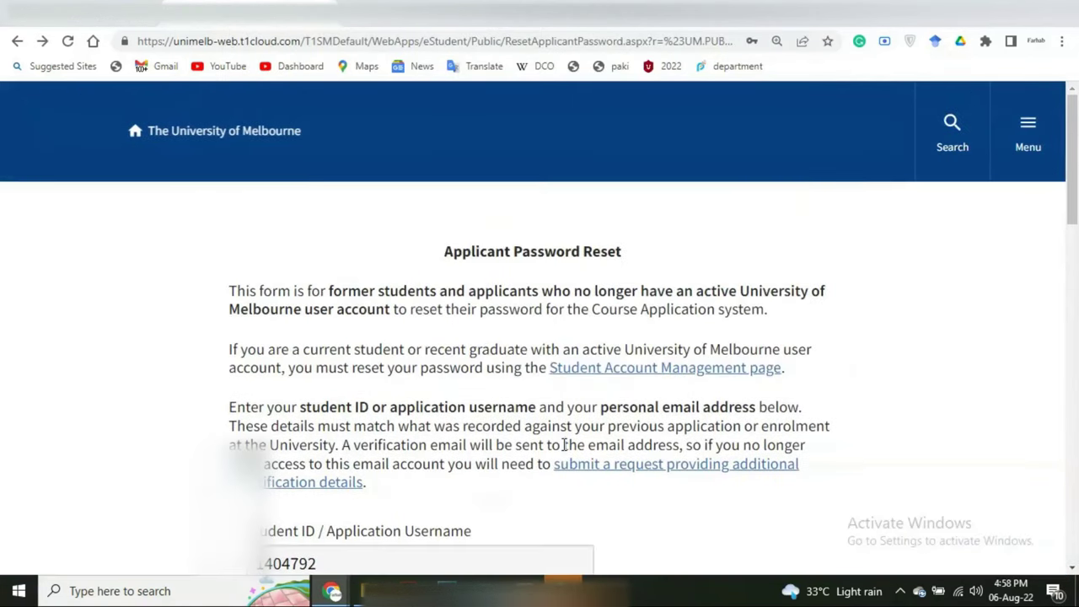
Step: Go to Apply for a Course from the menu and log in as a previous applicant
{"action": "left_click", "coordinate": [1023, 158]}
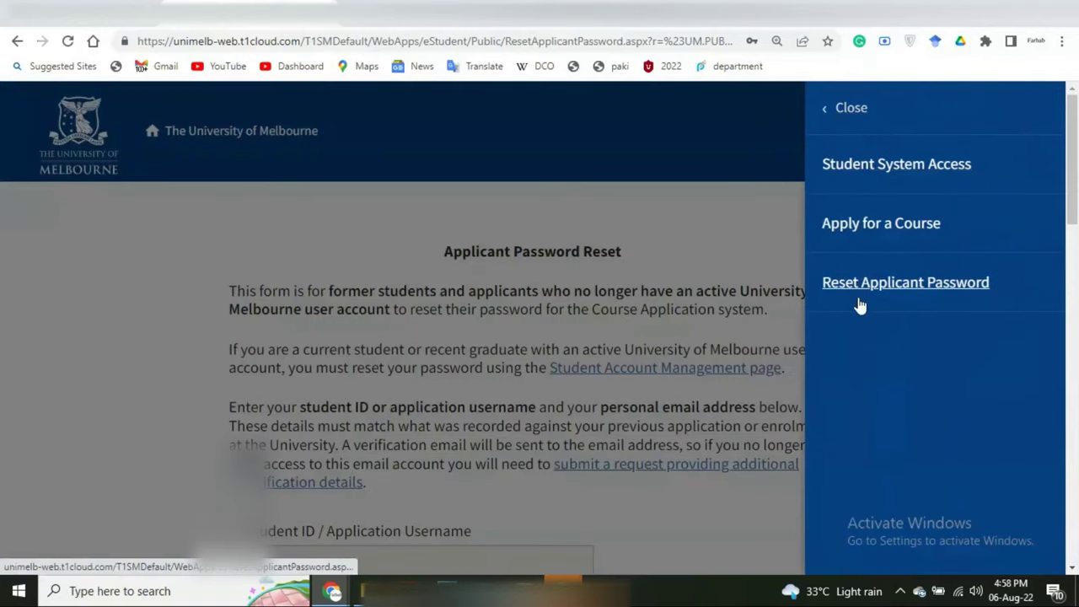
{"action": "left_click", "coordinate": [858, 236]}
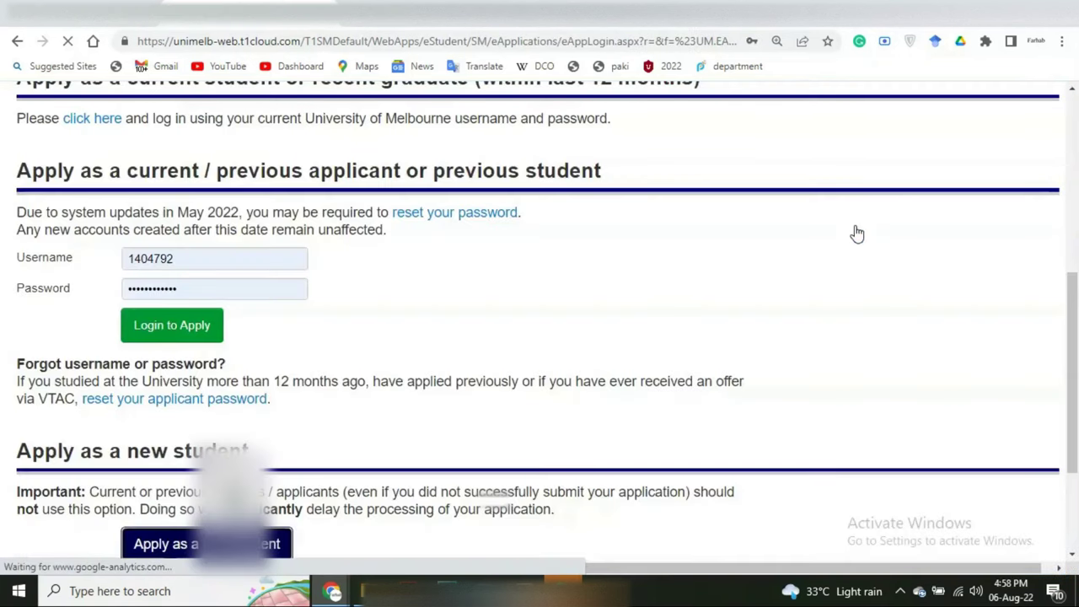
{"action": "left_click", "coordinate": [153, 327]}
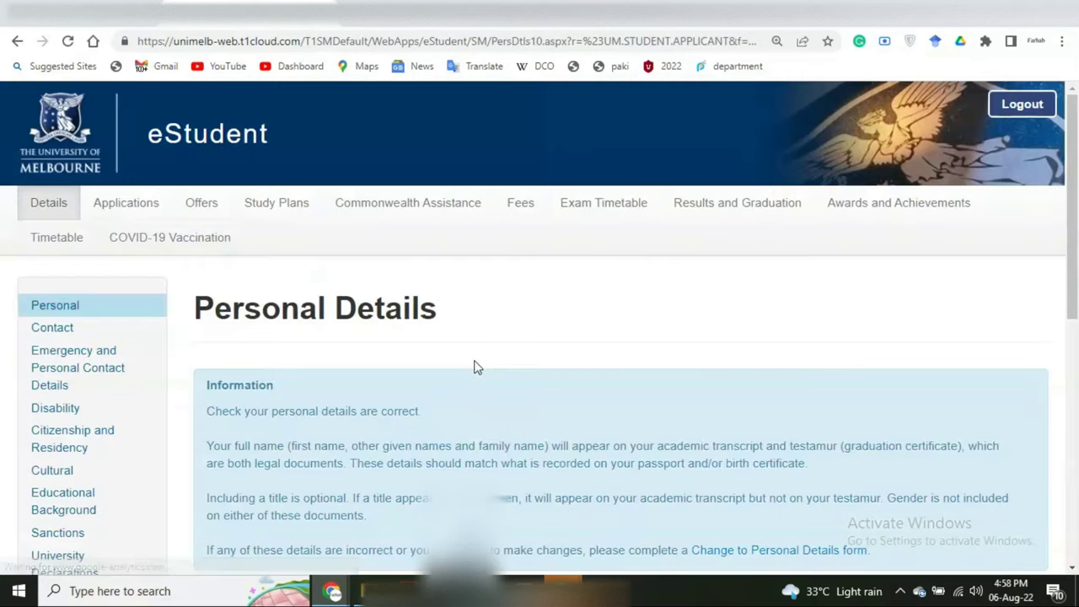
Step: Open Educational Background and scroll to the empty Highest Level of Completion section
{"action": "scroll", "coordinate": [474, 368], "scroll_direction": "down", "scroll_amount": 1}
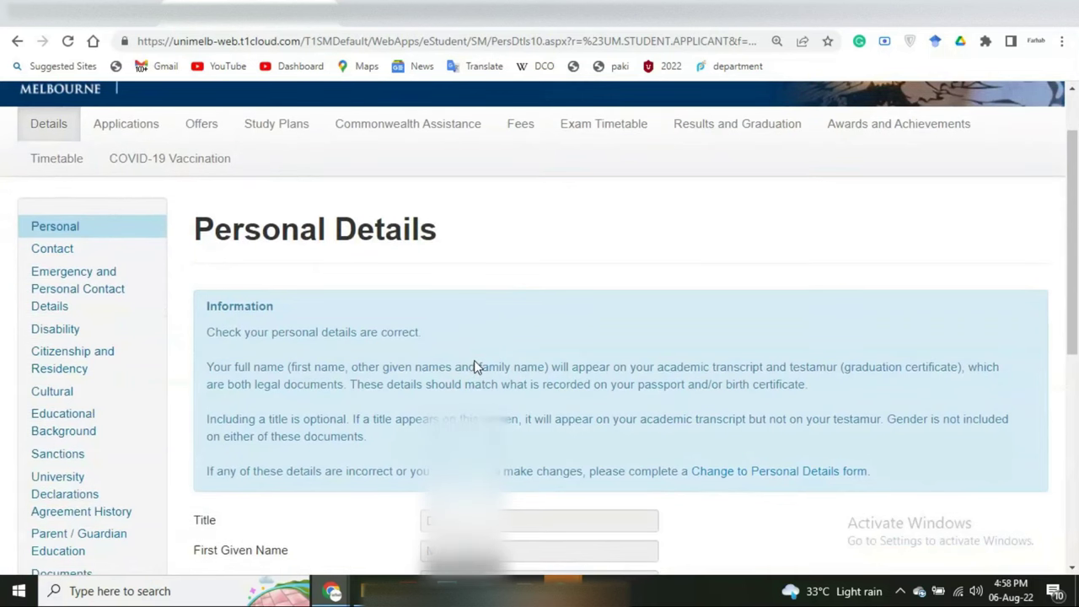
{"action": "scroll", "coordinate": [474, 368], "scroll_direction": "down", "scroll_amount": 5}
{"action": "scroll", "coordinate": [474, 366], "scroll_direction": "up", "scroll_amount": 6}
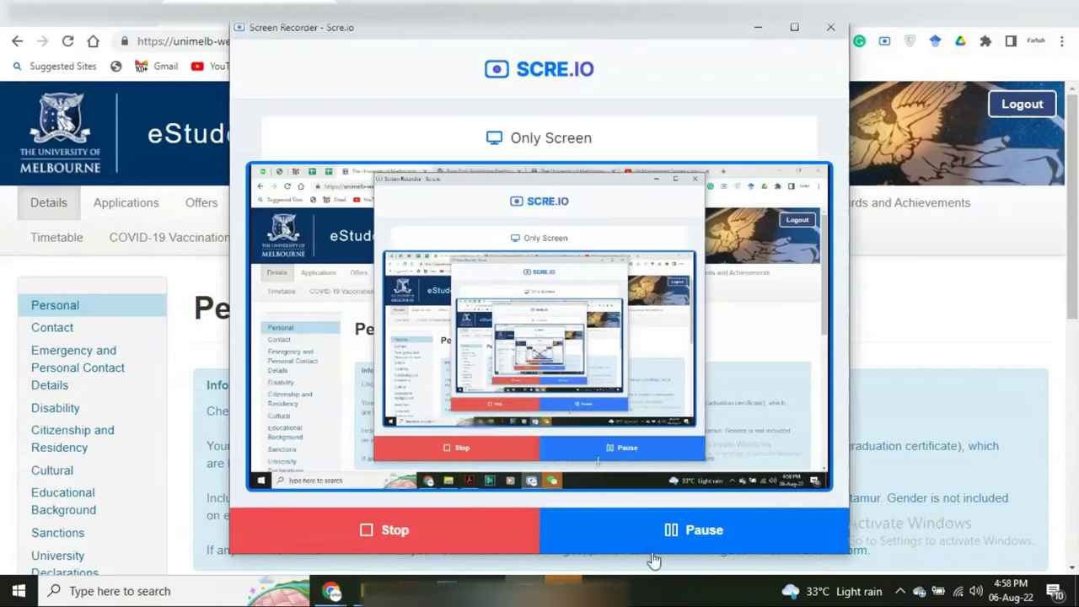
{"action": "left_click", "coordinate": [664, 531]}
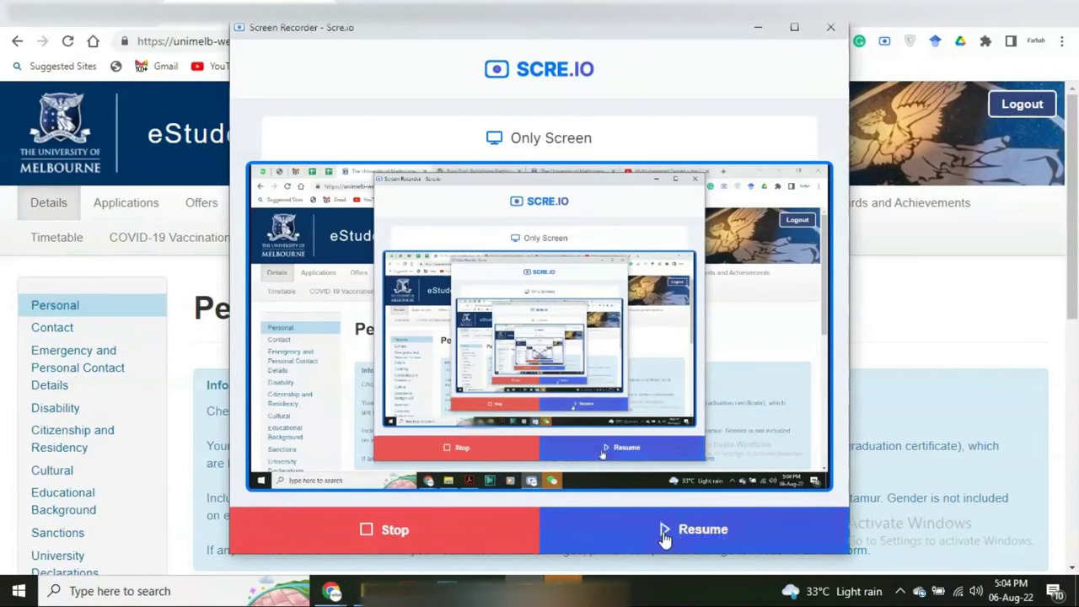
{"action": "left_click", "coordinate": [664, 531]}
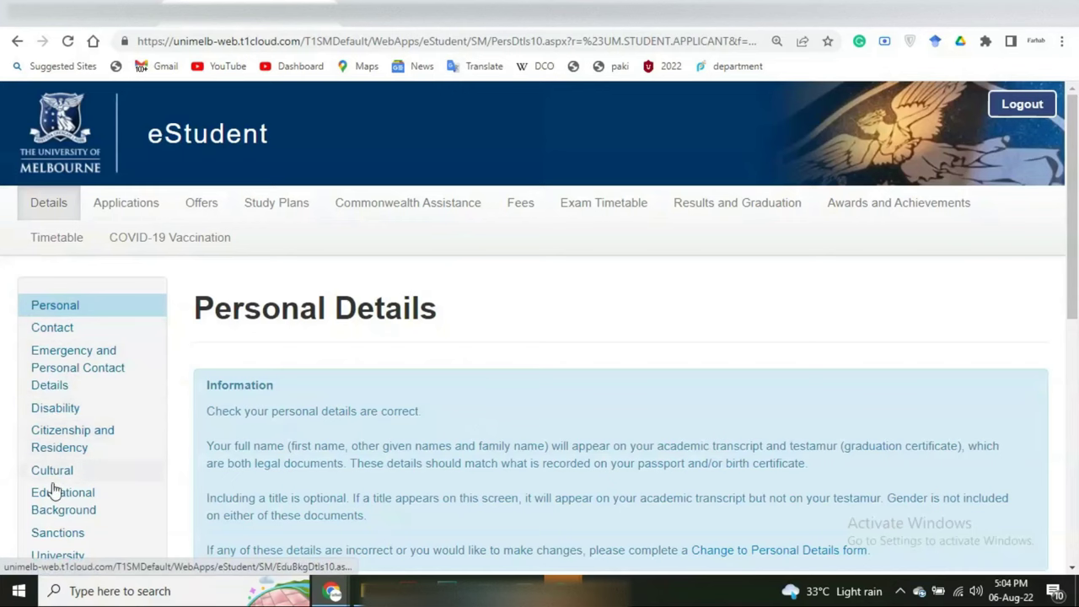
{"action": "left_click", "coordinate": [112, 502]}
{"action": "scroll", "coordinate": [132, 509], "scroll_direction": "down", "scroll_amount": 5}
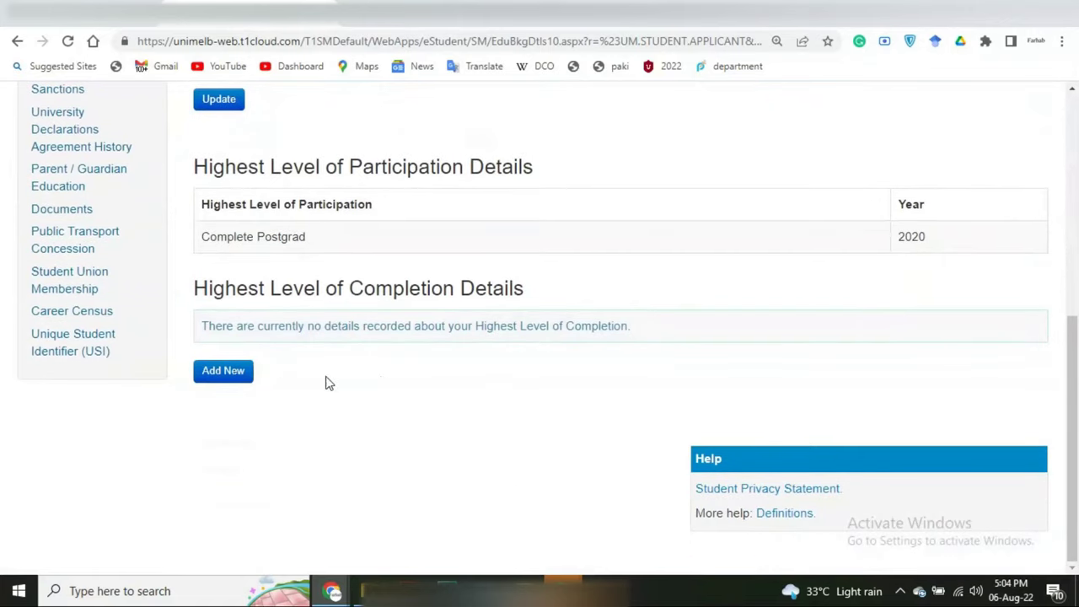
Step: Add a new highest completion entry with its level set to Master Degree, replacing Bachelor Degree
{"action": "left_click", "coordinate": [211, 385]}
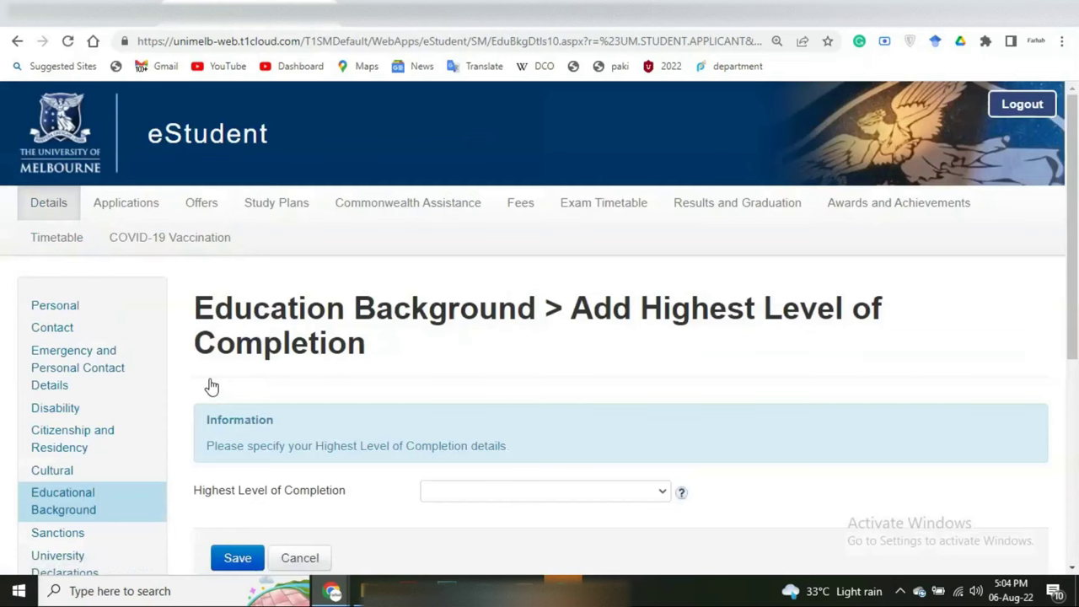
{"action": "scroll", "coordinate": [234, 368], "scroll_direction": "down", "scroll_amount": 4}
{"action": "left_click", "coordinate": [554, 176]}
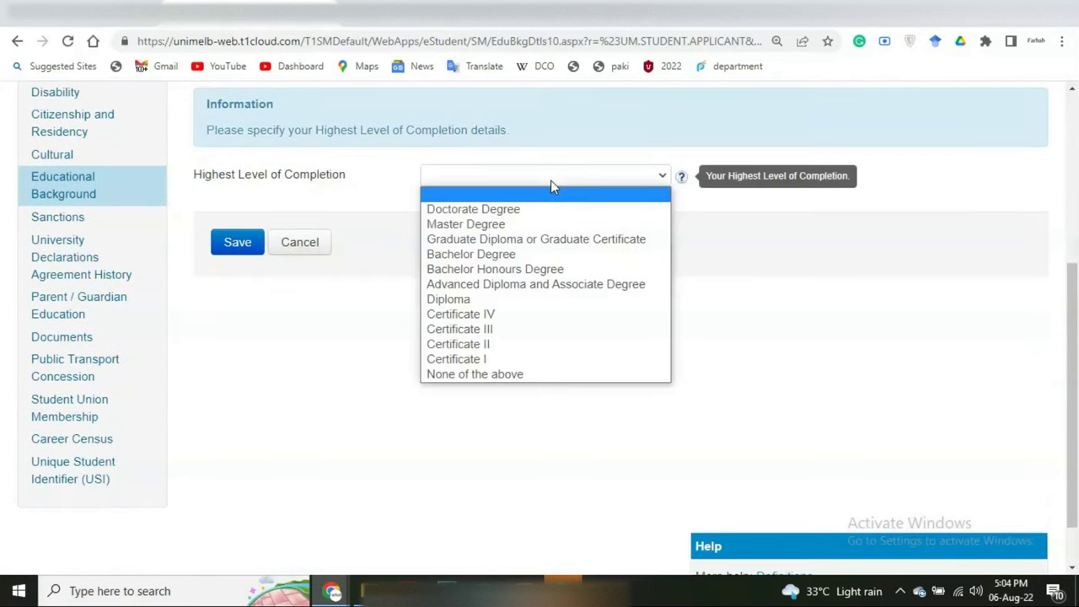
{"action": "left_click", "coordinate": [465, 255]}
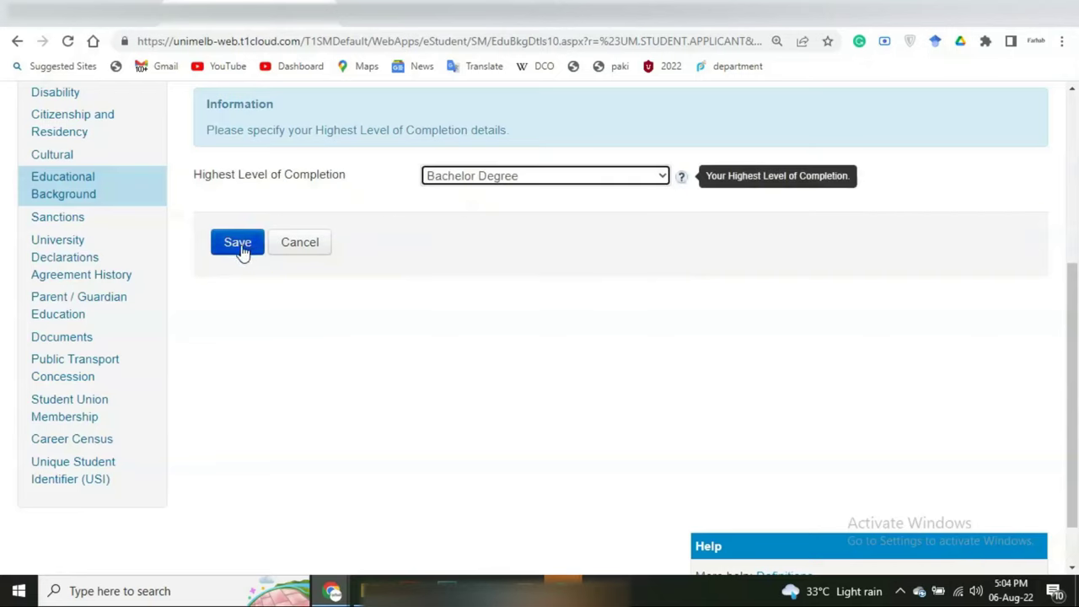
{"action": "left_click", "coordinate": [452, 187]}
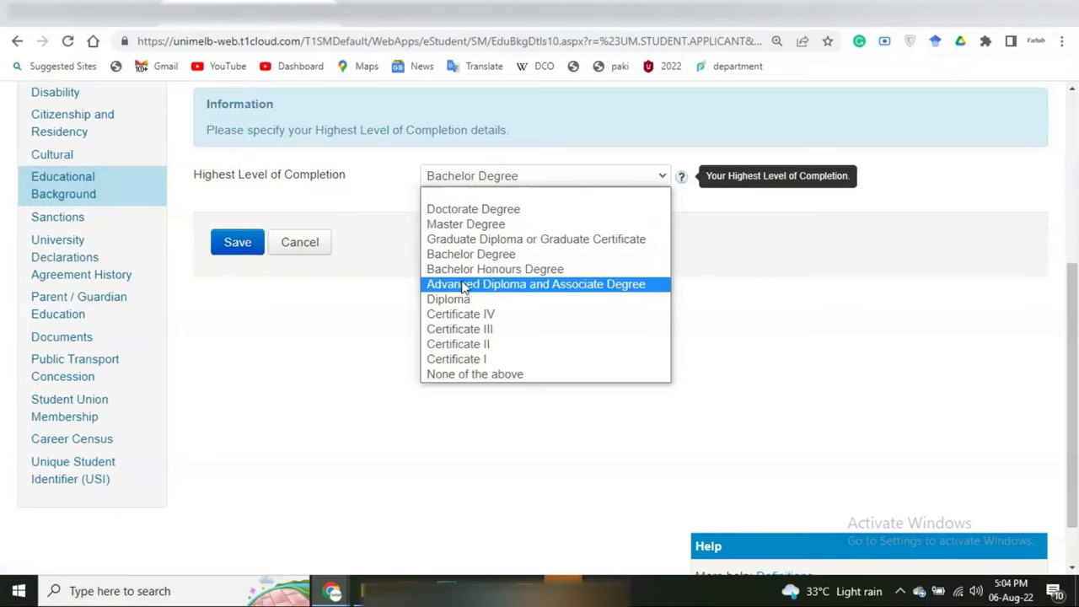
{"action": "left_click", "coordinate": [469, 224]}
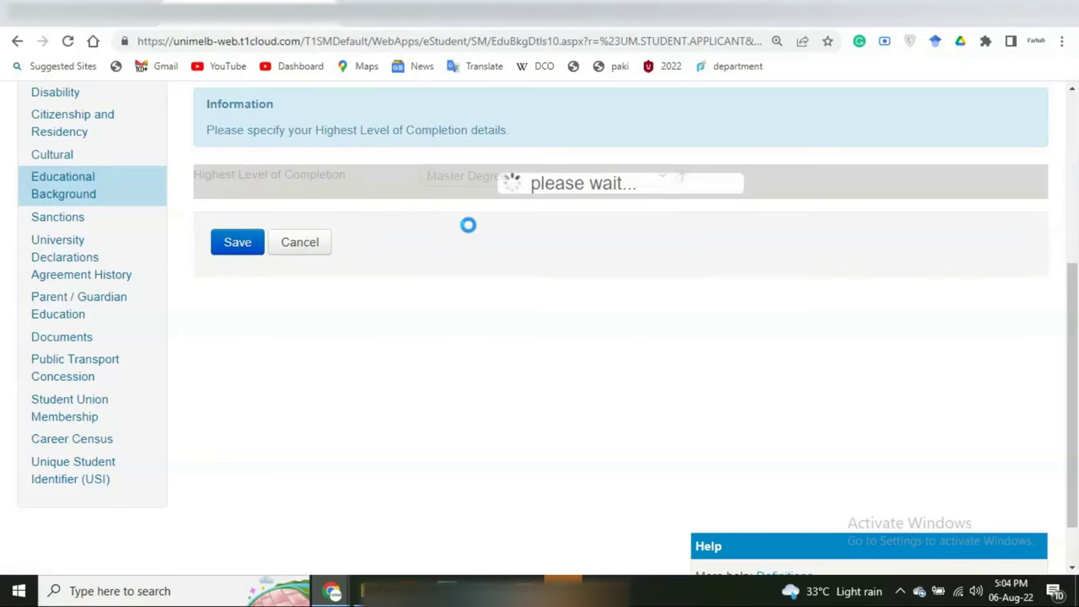
Step: Enter the title MASTER OF PHILOSOPHY IN PATHOLOGY and the year 2020, then save
{"action": "left_click", "coordinate": [497, 204]}
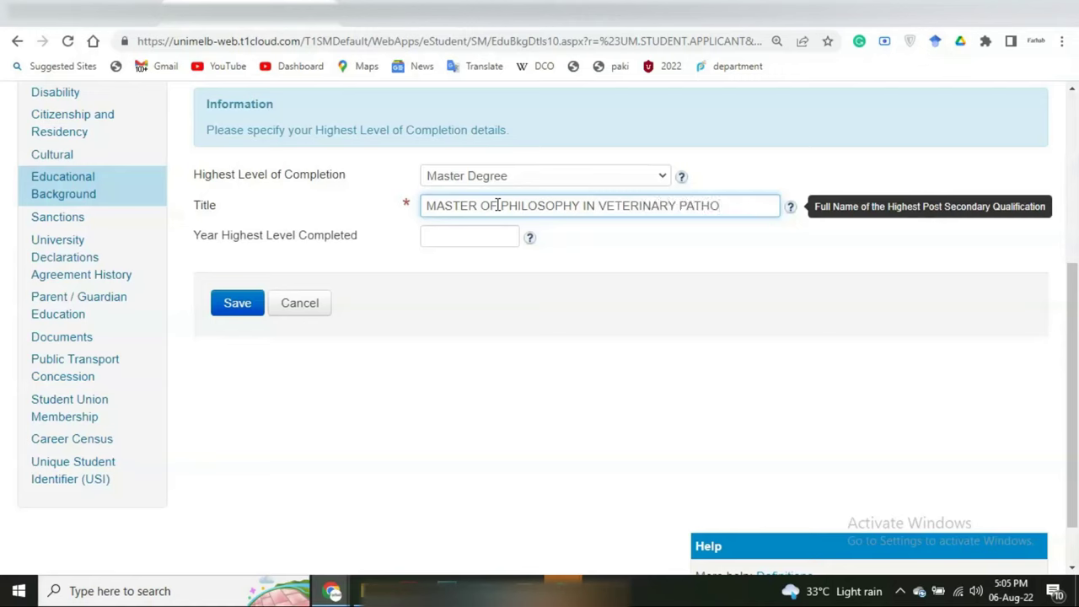
{"action": "key", "text": "BackSpace"}
{"action": "key", "text": "BackSpace"}
{"action": "key", "text": "BackSpace"}
{"action": "key", "text": "BackSpace"}
{"action": "key", "text": "BackSpace"}
{"action": "key", "text": "BackSpace"}
{"action": "key", "text": "BackSpace"}
{"action": "key", "text": "BackSpace"}
{"action": "key", "text": "BackSpace"}
{"action": "key", "text": "BackSpace"}
{"action": "key", "text": "BackSpace"}
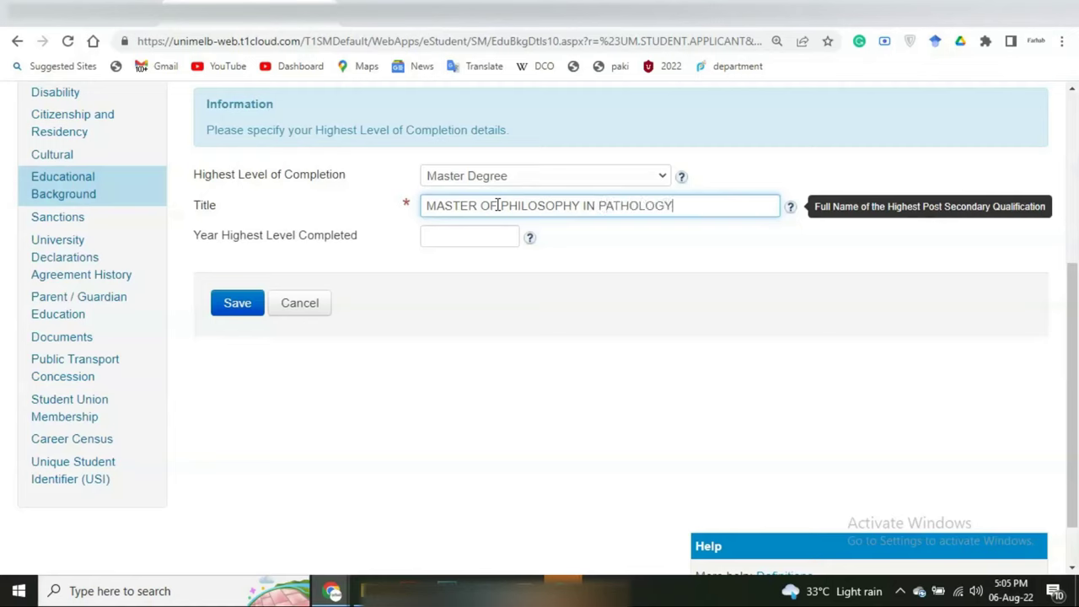
{"action": "left_click", "coordinate": [437, 235]}
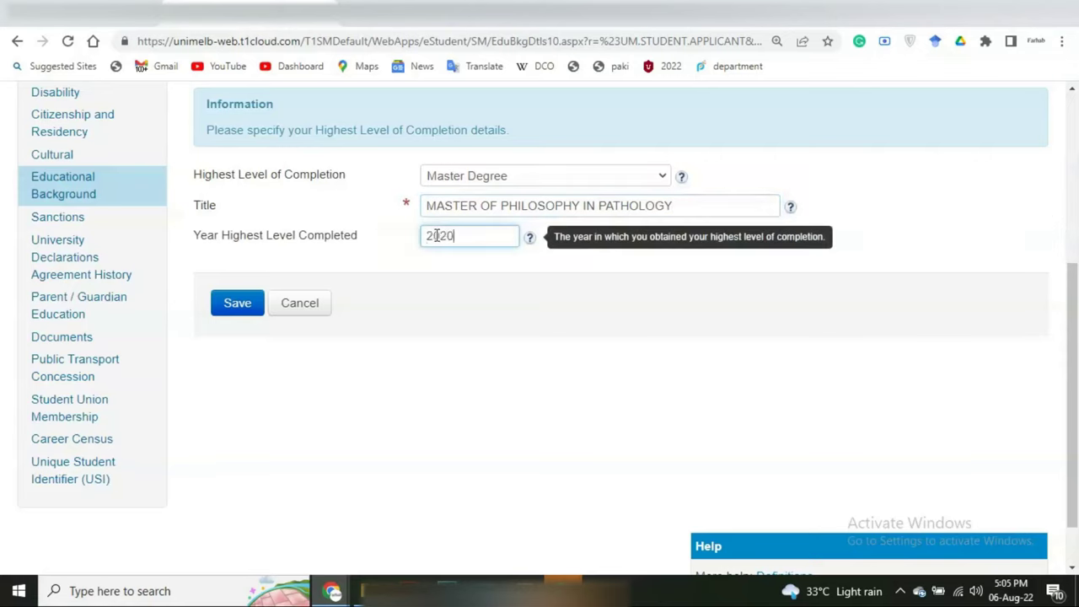
{"action": "left_click", "coordinate": [236, 307]}
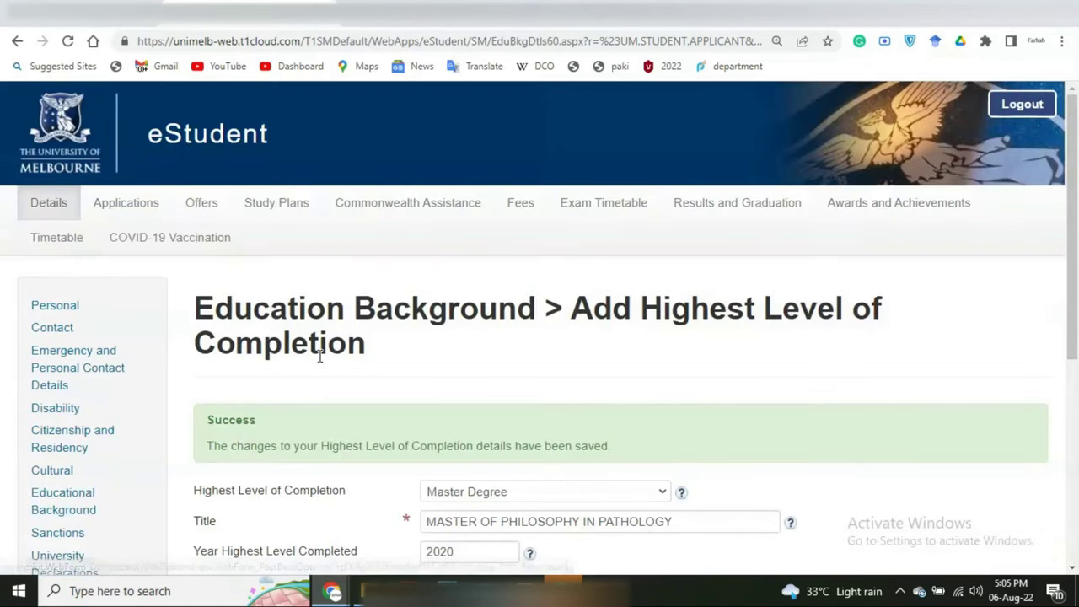
Step: Save the Master Degree completion details a second time
{"action": "scroll", "coordinate": [320, 349], "scroll_direction": "down", "scroll_amount": 4}
{"action": "scroll", "coordinate": [318, 363], "scroll_direction": "down", "scroll_amount": 1}
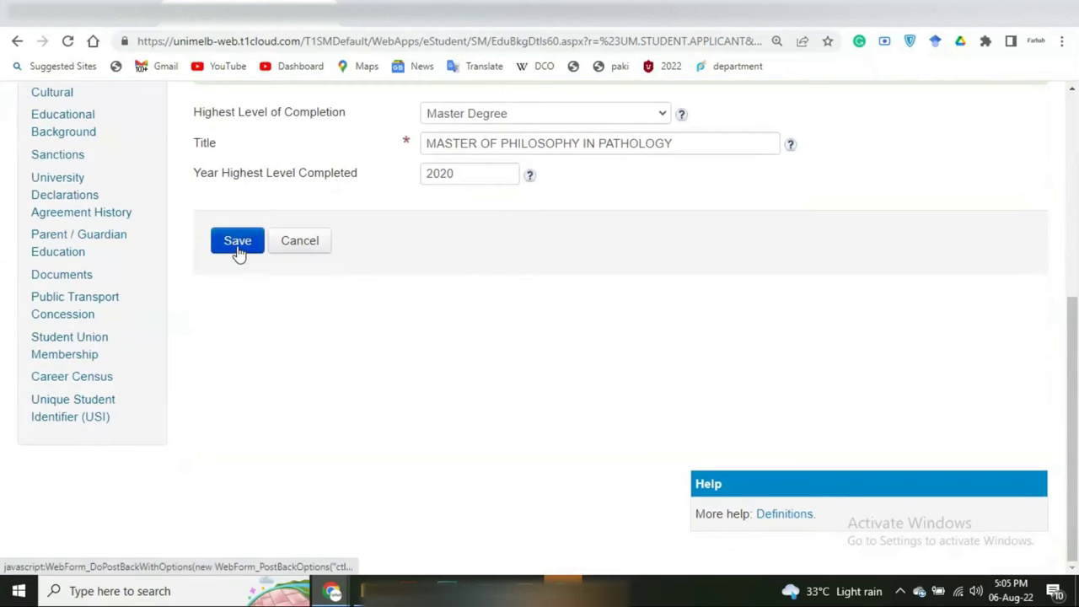
{"action": "left_click", "coordinate": [237, 250]}
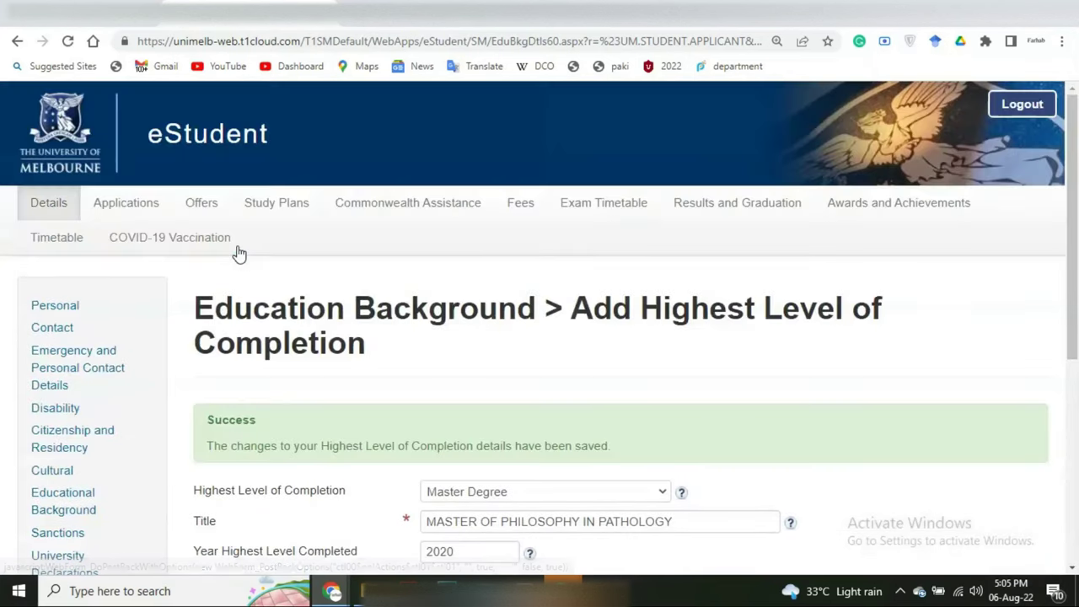
{"action": "scroll", "coordinate": [234, 267], "scroll_direction": "down", "scroll_amount": 4}
{"action": "scroll", "coordinate": [232, 268], "scroll_direction": "up", "scroll_amount": 2}
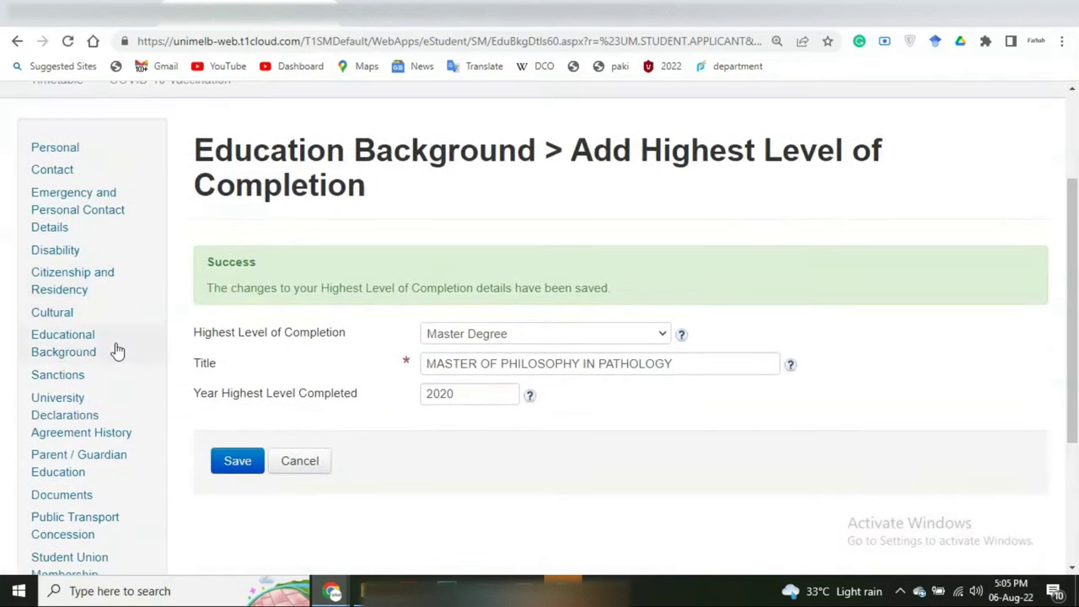
{"action": "left_click_drag", "start_coordinate": [253, 152], "coordinate": [549, 174]}
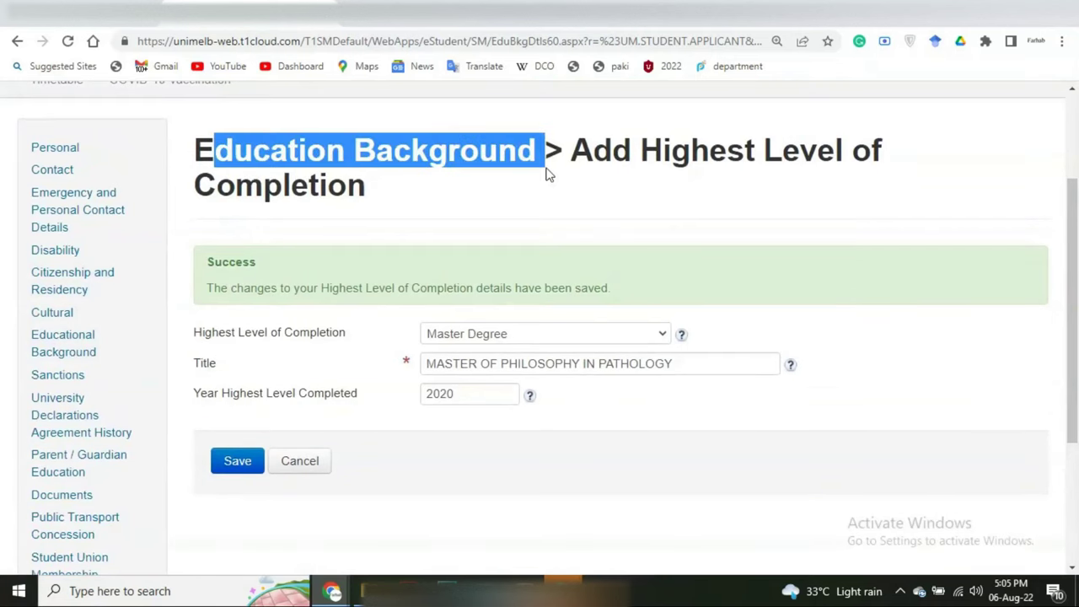
Step: Go to the Student Sanctions page, which shows no sanctions
{"action": "scroll", "coordinate": [489, 200], "scroll_direction": "down", "scroll_amount": 3}
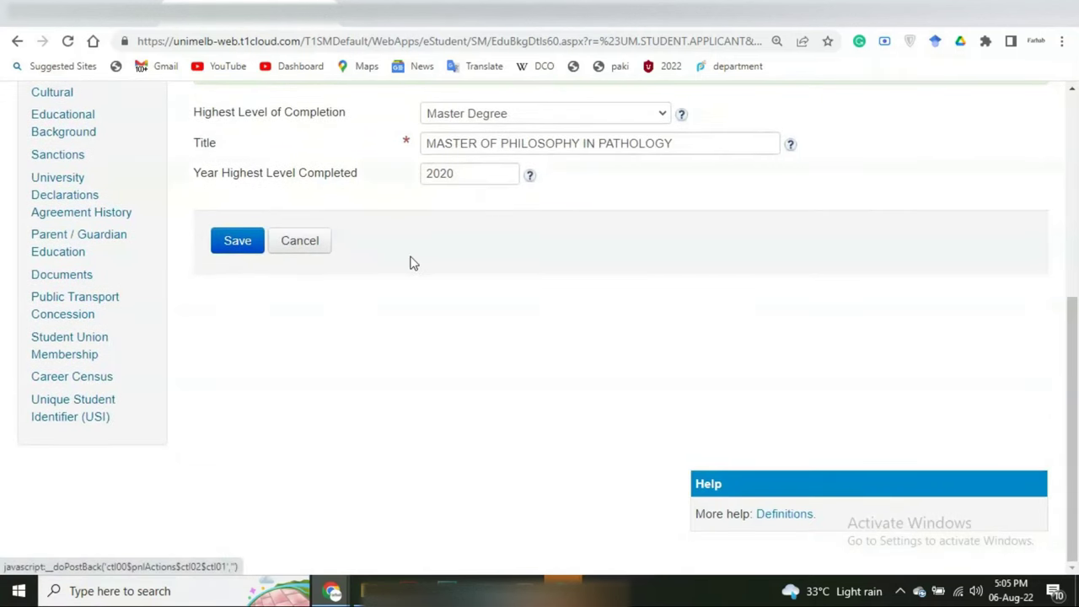
{"action": "scroll", "coordinate": [410, 261], "scroll_direction": "up", "scroll_amount": 1}
{"action": "scroll", "coordinate": [363, 251], "scroll_direction": "down", "scroll_amount": 1}
{"action": "scroll", "coordinate": [173, 226], "scroll_direction": "up", "scroll_amount": 1}
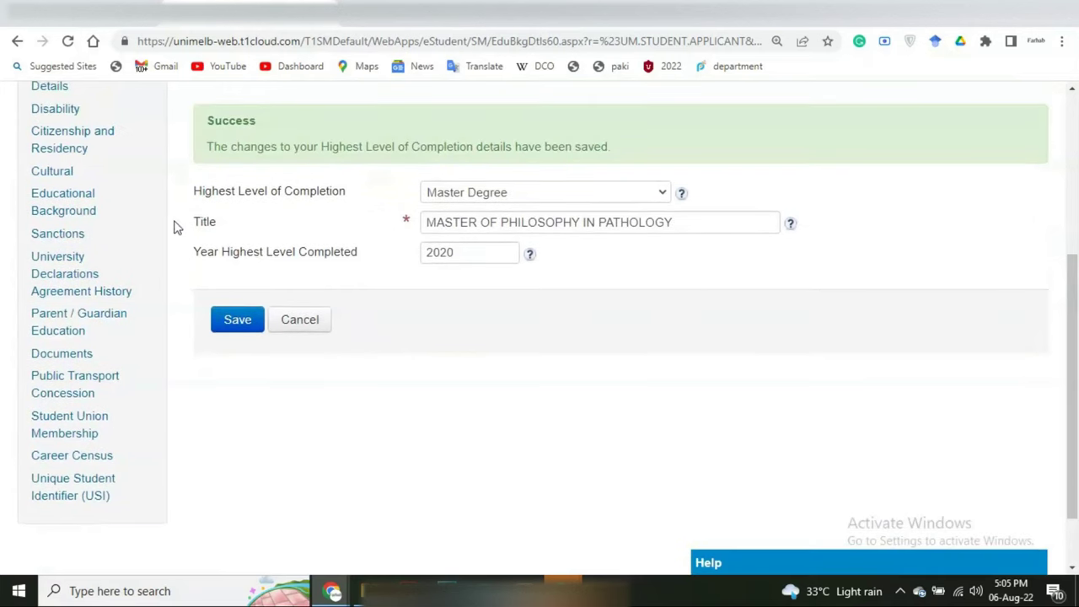
{"action": "scroll", "coordinate": [226, 228], "scroll_direction": "up", "scroll_amount": 2}
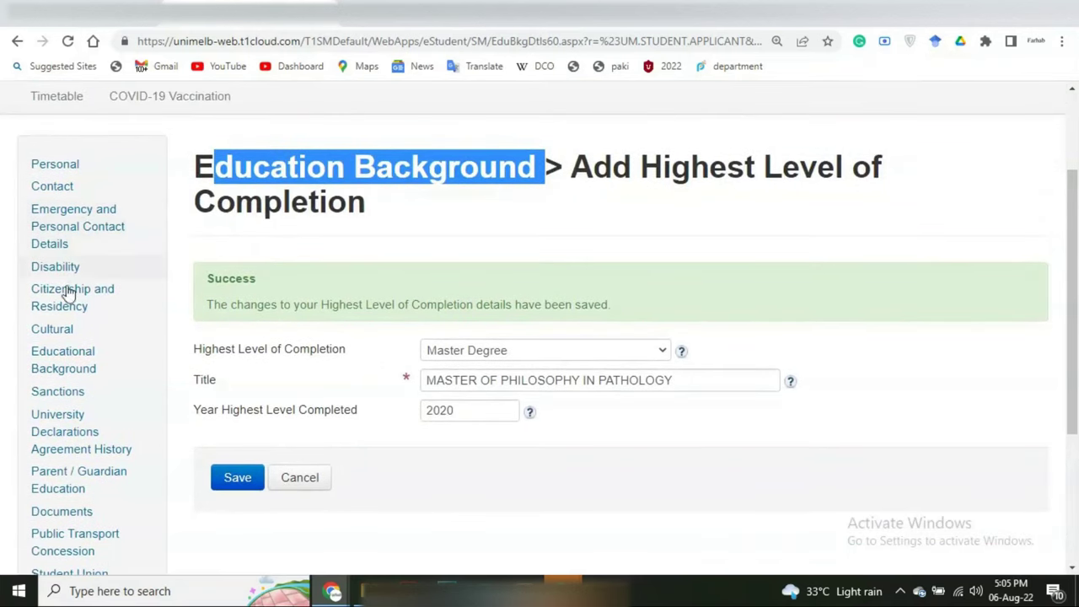
{"action": "left_click", "coordinate": [57, 393]}
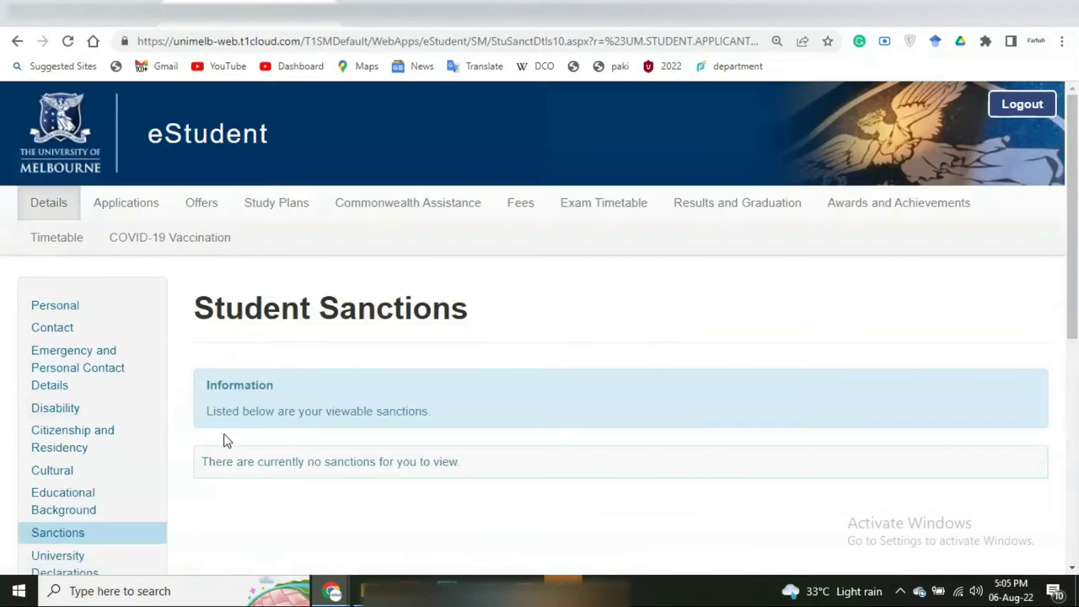
Step: Open the University Declarations Agreement History page
{"action": "scroll", "coordinate": [226, 439], "scroll_direction": "down", "scroll_amount": 2}
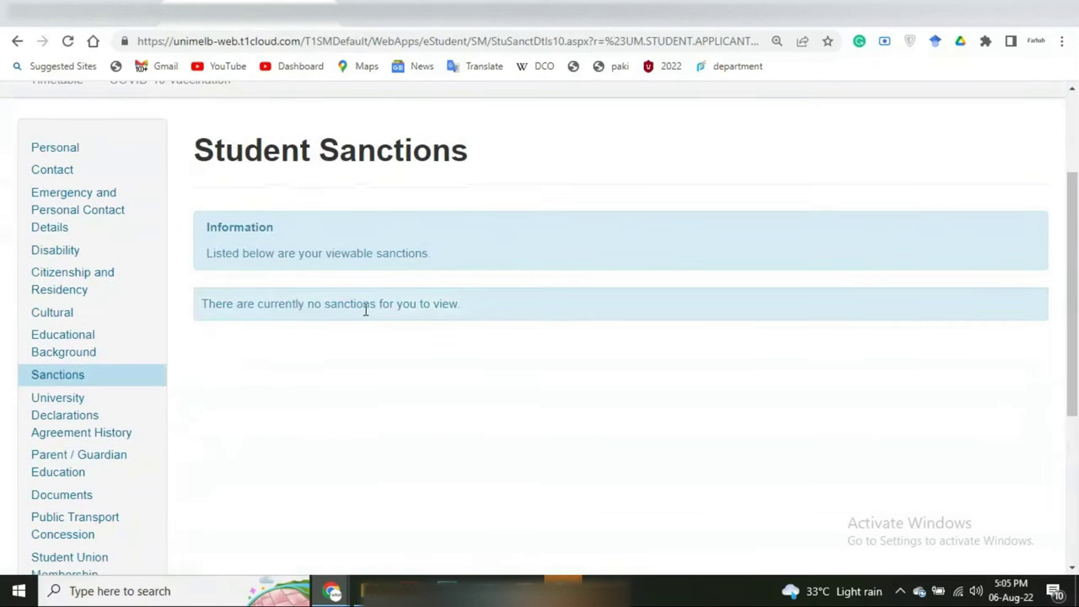
{"action": "left_click", "coordinate": [43, 413]}
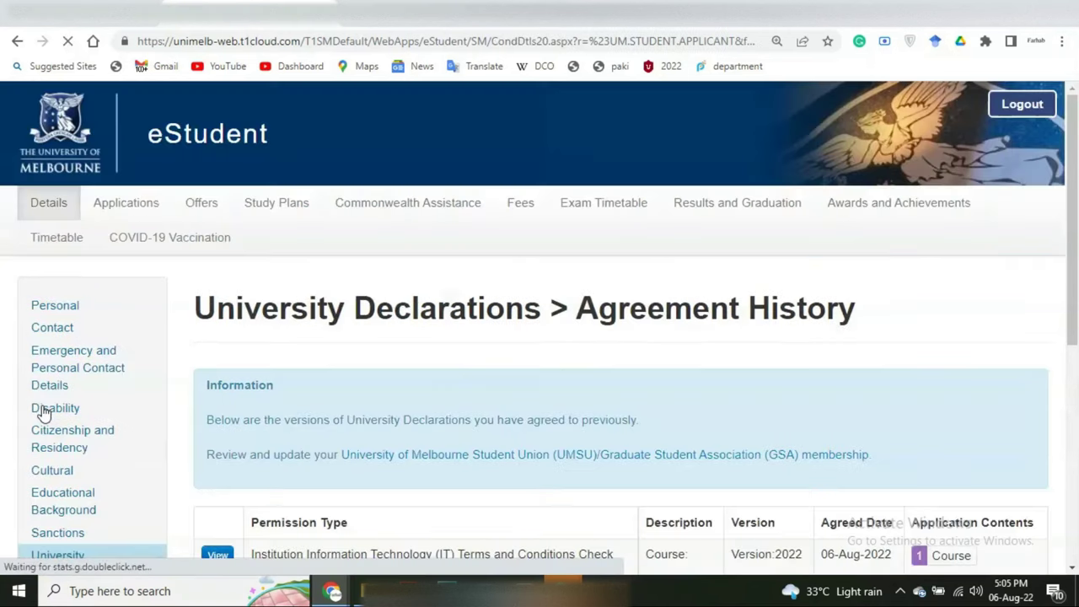
{"action": "scroll", "coordinate": [353, 410], "scroll_direction": "down", "scroll_amount": 1}
{"action": "scroll", "coordinate": [352, 410], "scroll_direction": "down", "scroll_amount": 3}
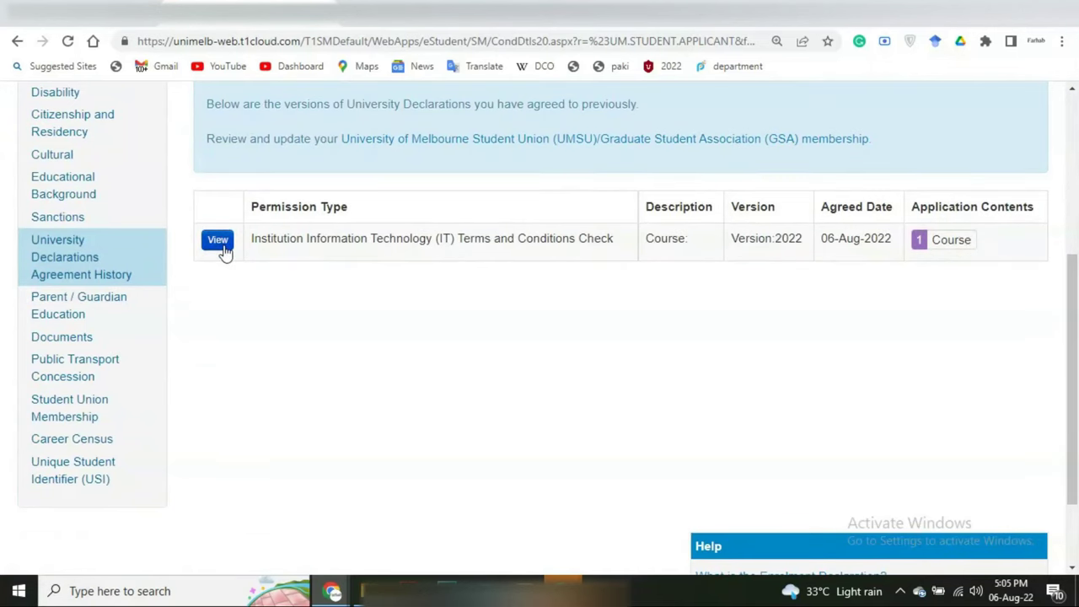
{"action": "scroll", "coordinate": [222, 248], "scroll_direction": "up", "scroll_amount": 1}
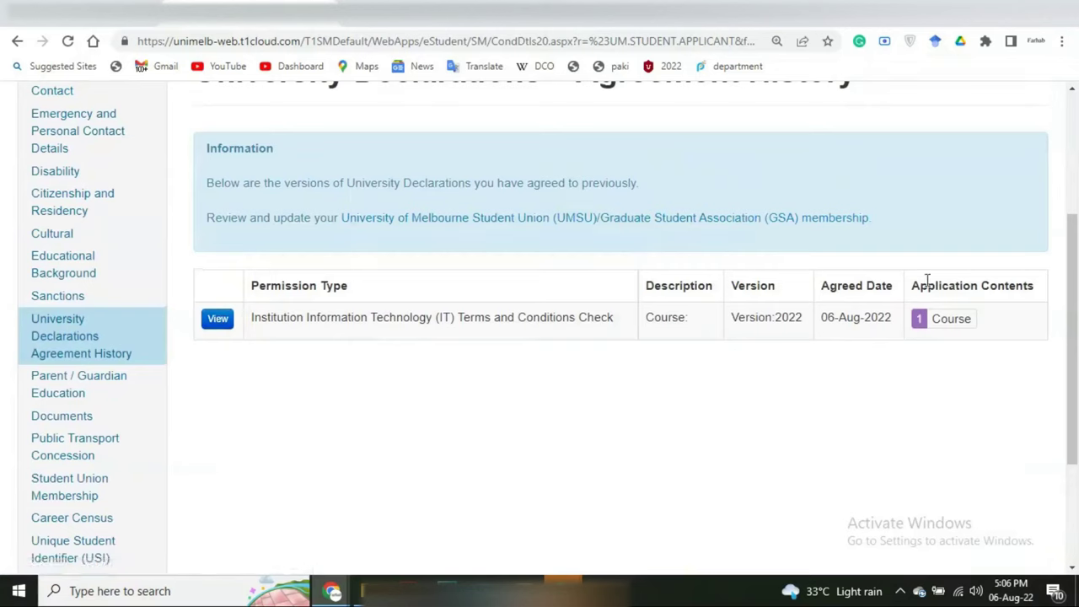
Step: Read the IT Terms and Conditions agreed on 06-Aug-2022, then close them
{"action": "left_click", "coordinate": [222, 329]}
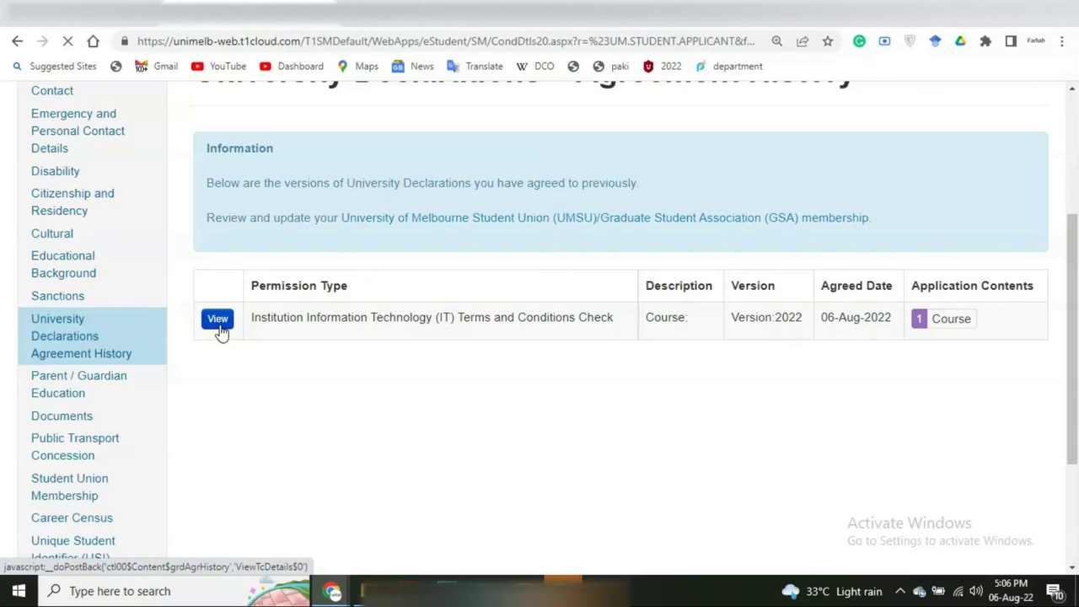
{"action": "scroll", "coordinate": [222, 331], "scroll_direction": "down", "scroll_amount": 2}
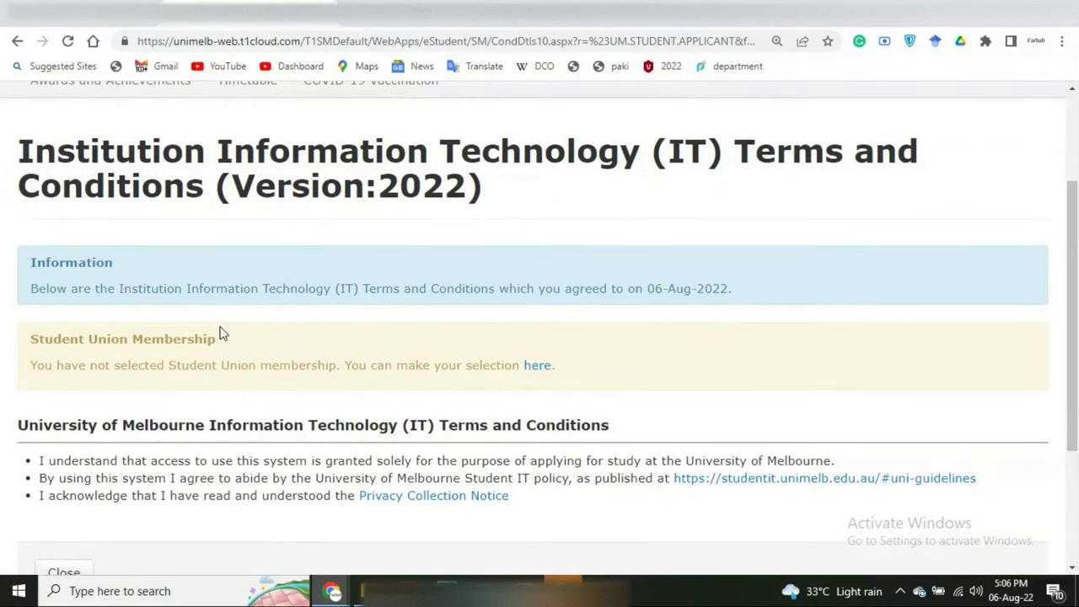
{"action": "scroll", "coordinate": [236, 329], "scroll_direction": "down", "scroll_amount": 1}
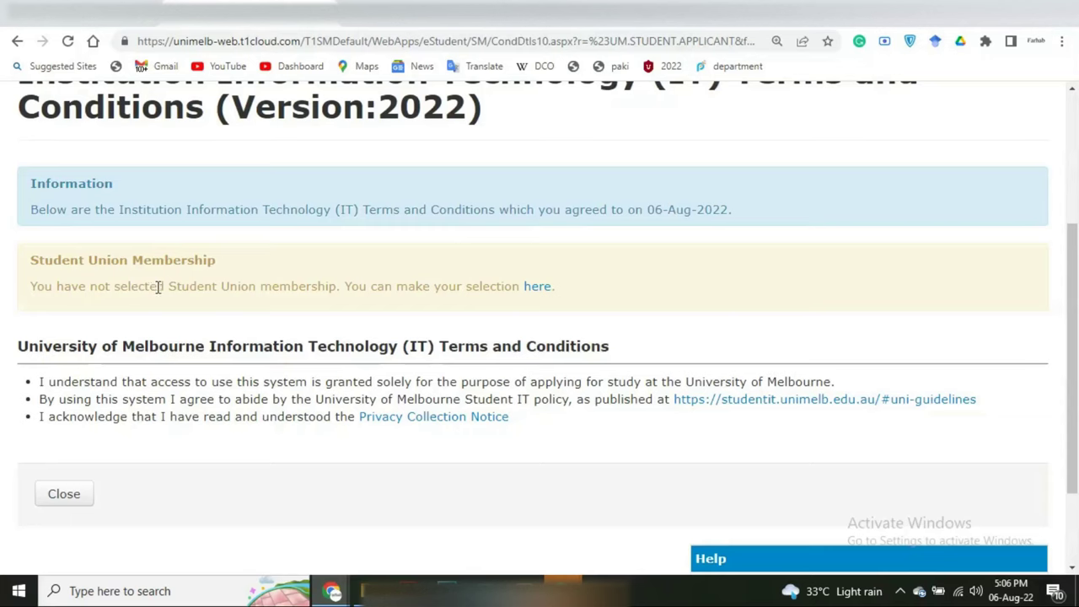
{"action": "left_click_drag", "start_coordinate": [157, 287], "coordinate": [345, 288]}
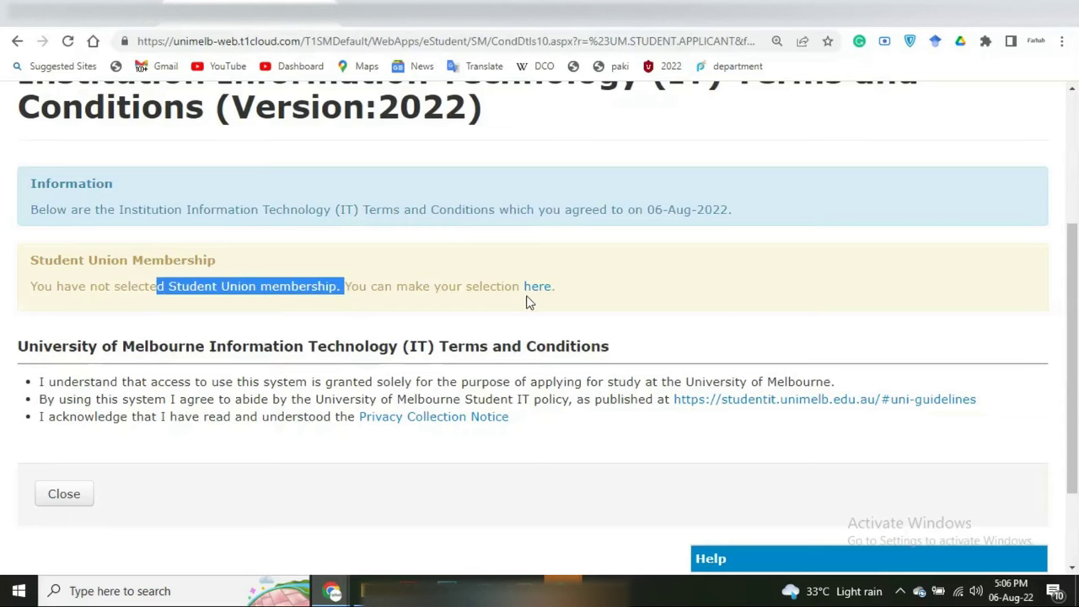
{"action": "scroll", "coordinate": [295, 338], "scroll_direction": "down", "scroll_amount": 1}
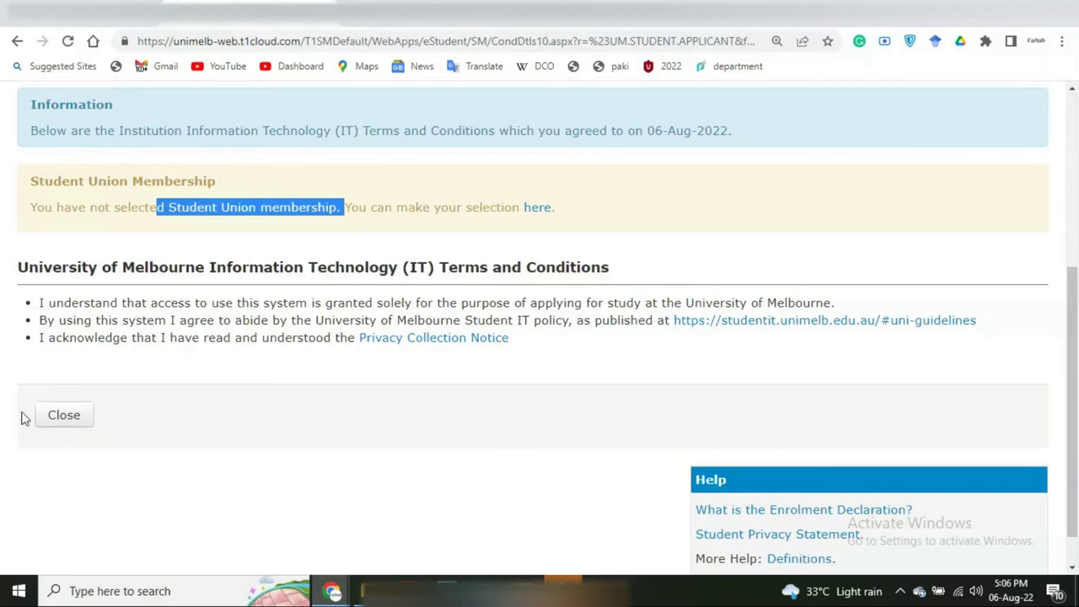
{"action": "left_click", "coordinate": [64, 415]}
{"action": "scroll", "coordinate": [350, 337], "scroll_direction": "down", "scroll_amount": 3}
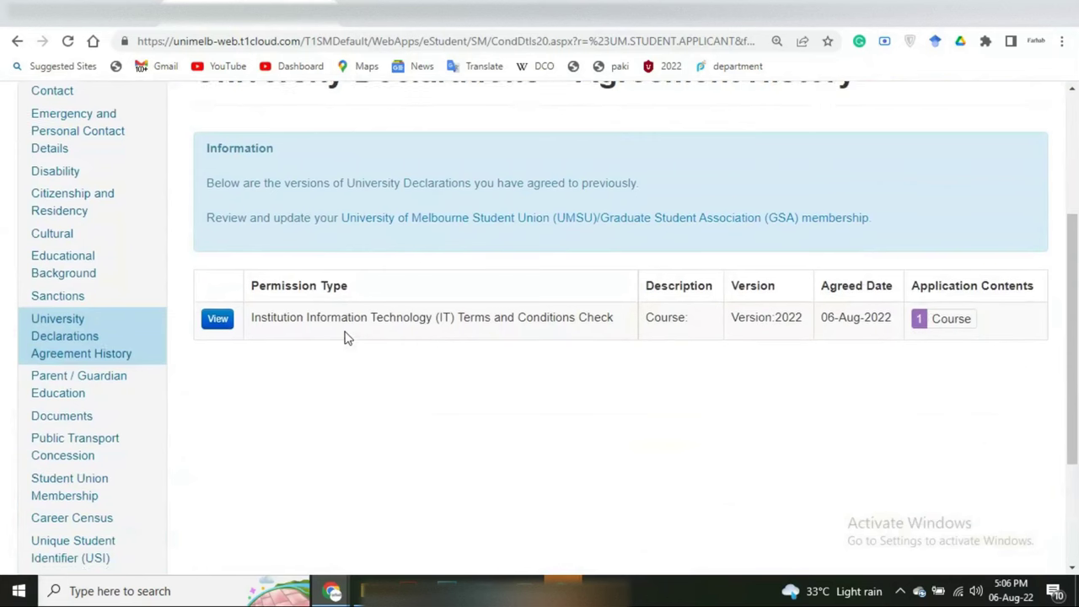
Step: Start editing the Parent / Guardian Education details
{"action": "left_click", "coordinate": [56, 389]}
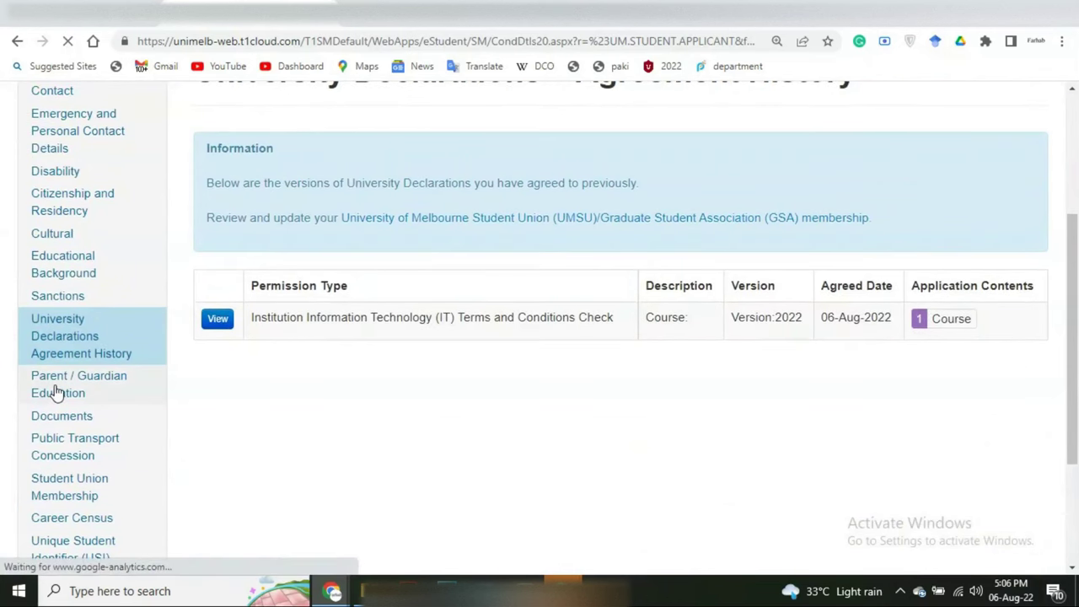
{"action": "scroll", "coordinate": [310, 398], "scroll_direction": "down", "scroll_amount": 3}
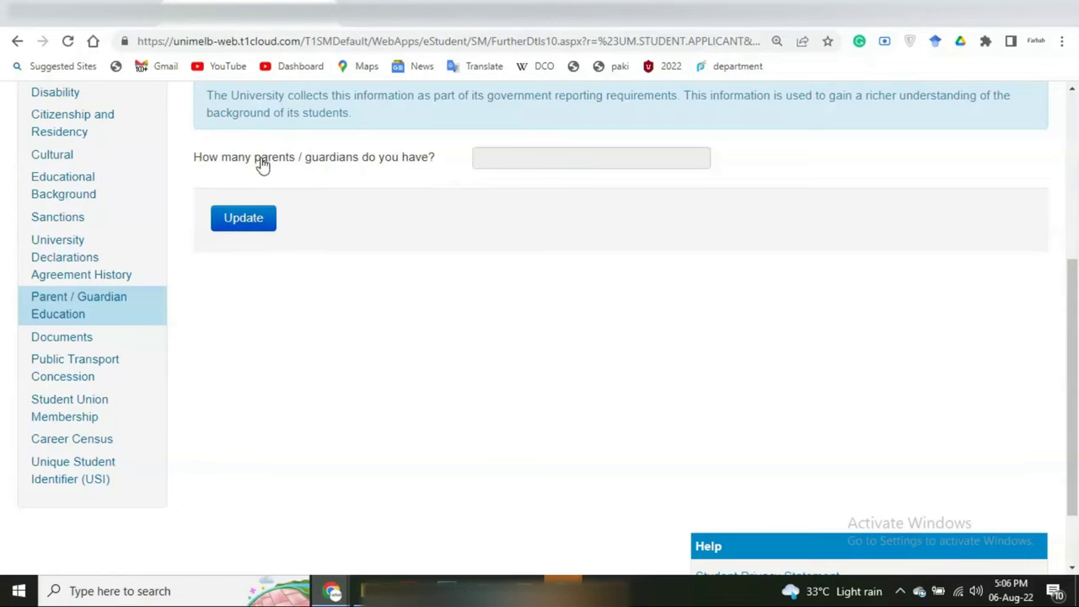
{"action": "left_click", "coordinate": [241, 224]}
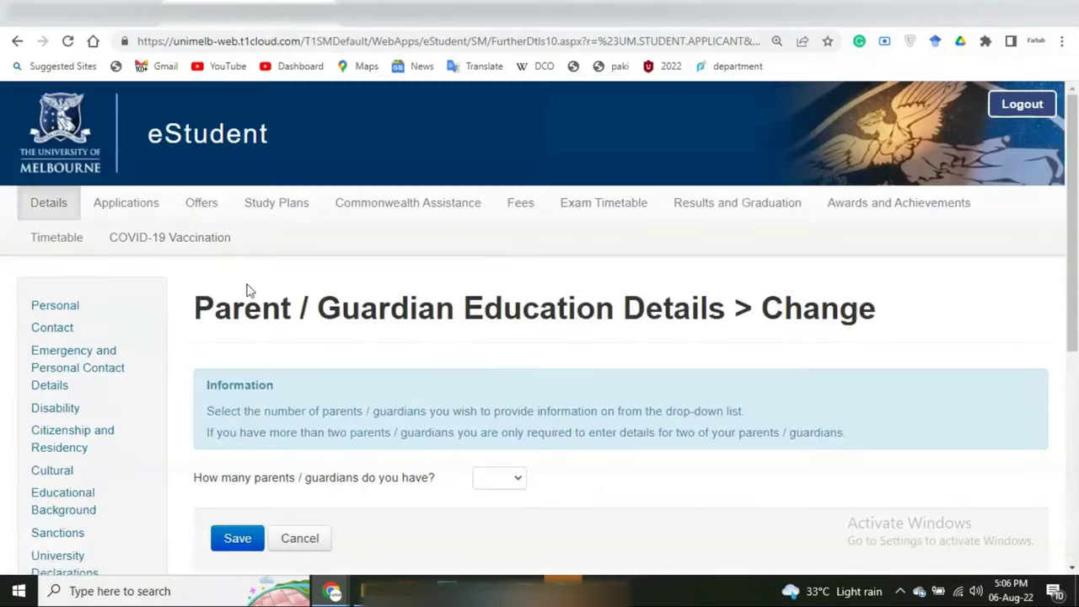
{"action": "scroll", "coordinate": [248, 290], "scroll_direction": "down", "scroll_amount": 2}
{"action": "scroll", "coordinate": [248, 291], "scroll_direction": "down", "scroll_amount": 1}
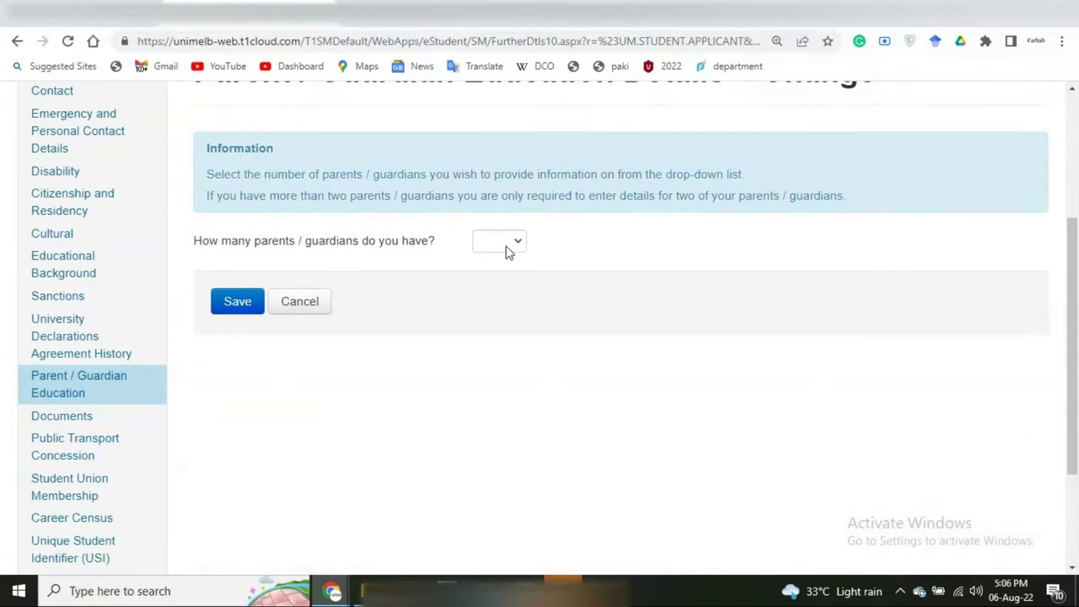
Step: Set the number of parents / guardians to Two, choose each one's highest educational attainment, then open Documents
{"action": "left_click", "coordinate": [506, 246]}
{"action": "left_click", "coordinate": [490, 305]}
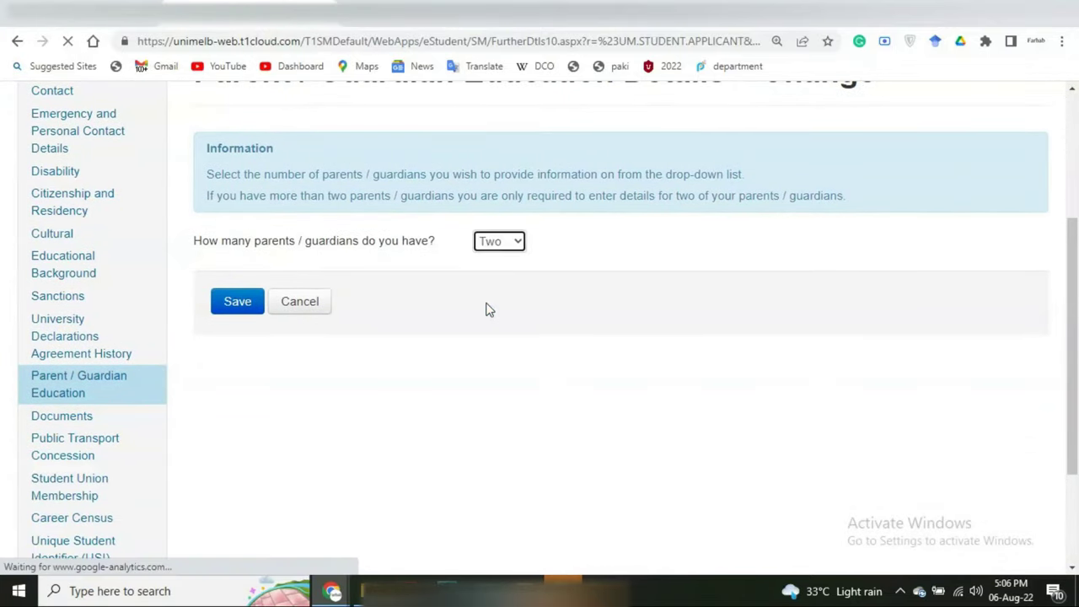
{"action": "scroll", "coordinate": [240, 307], "scroll_direction": "down", "scroll_amount": 4}
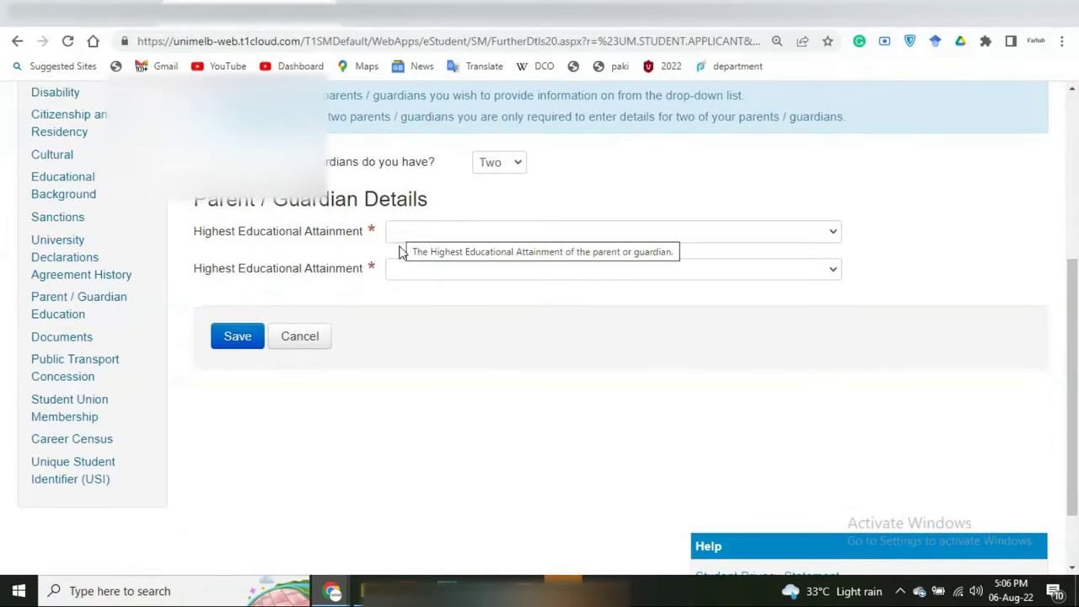
{"action": "left_click", "coordinate": [525, 590]}
{"action": "left_click", "coordinate": [602, 518]}
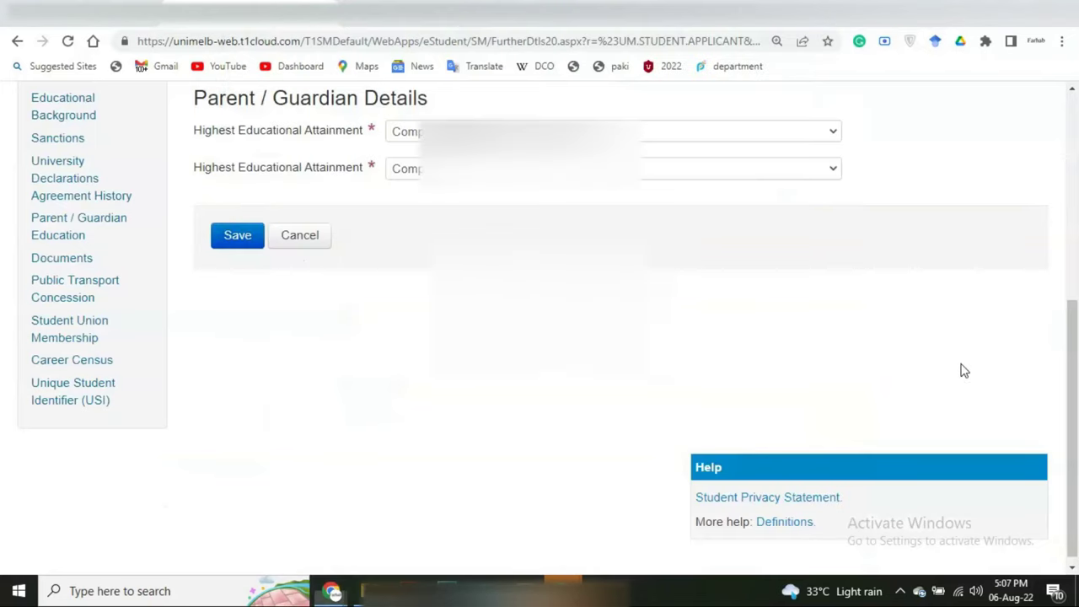
{"action": "left_click", "coordinate": [69, 267]}
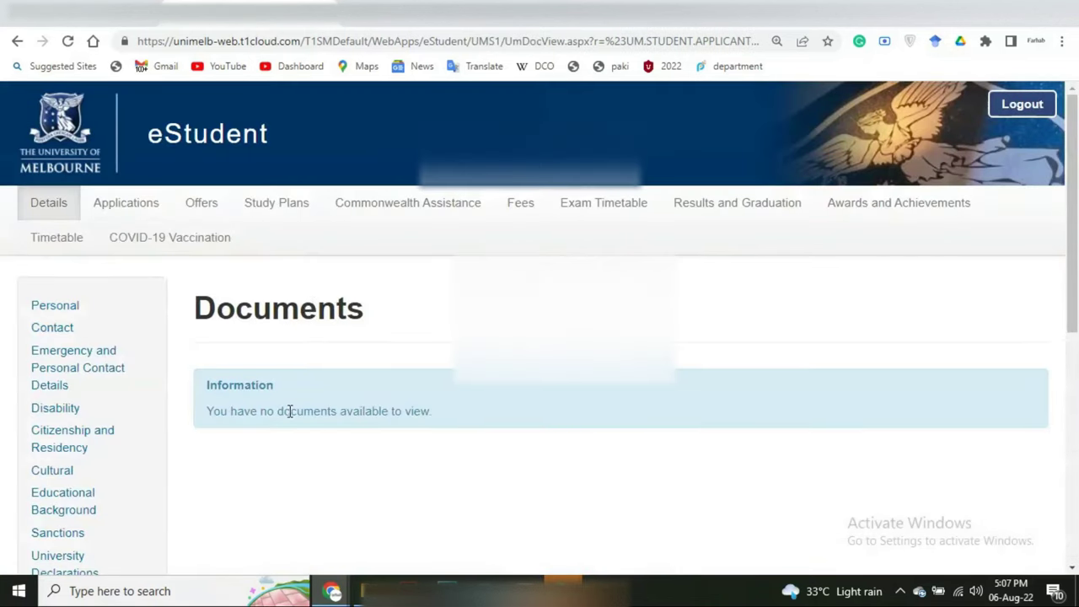
Step: Check the empty Documents page, then go to the Public Transport Concession page
{"action": "scroll", "coordinate": [289, 413], "scroll_direction": "down", "scroll_amount": 2}
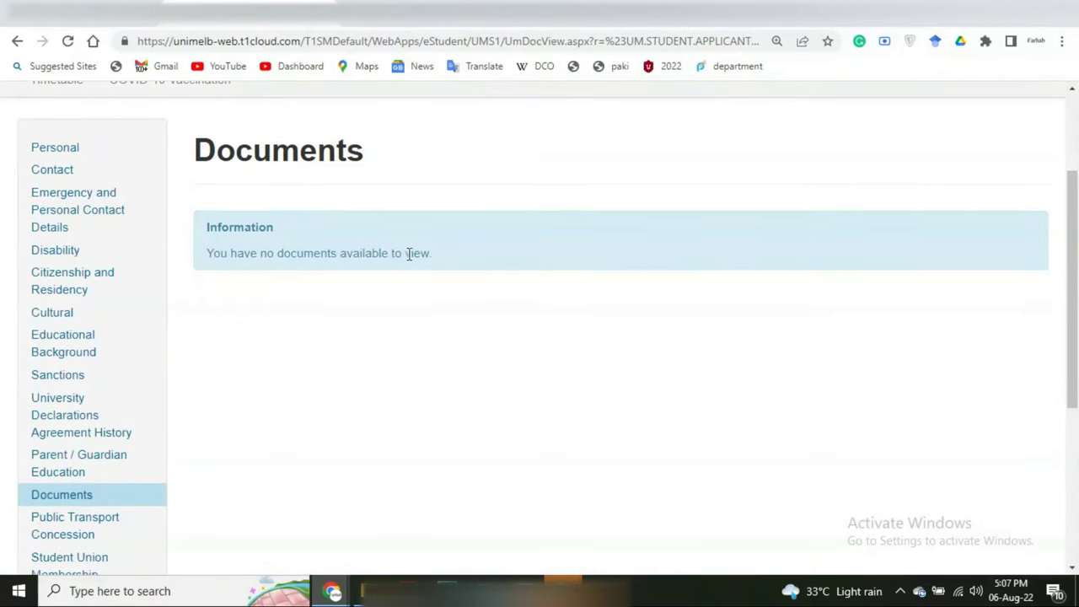
{"action": "scroll", "coordinate": [379, 311], "scroll_direction": "down", "scroll_amount": 3}
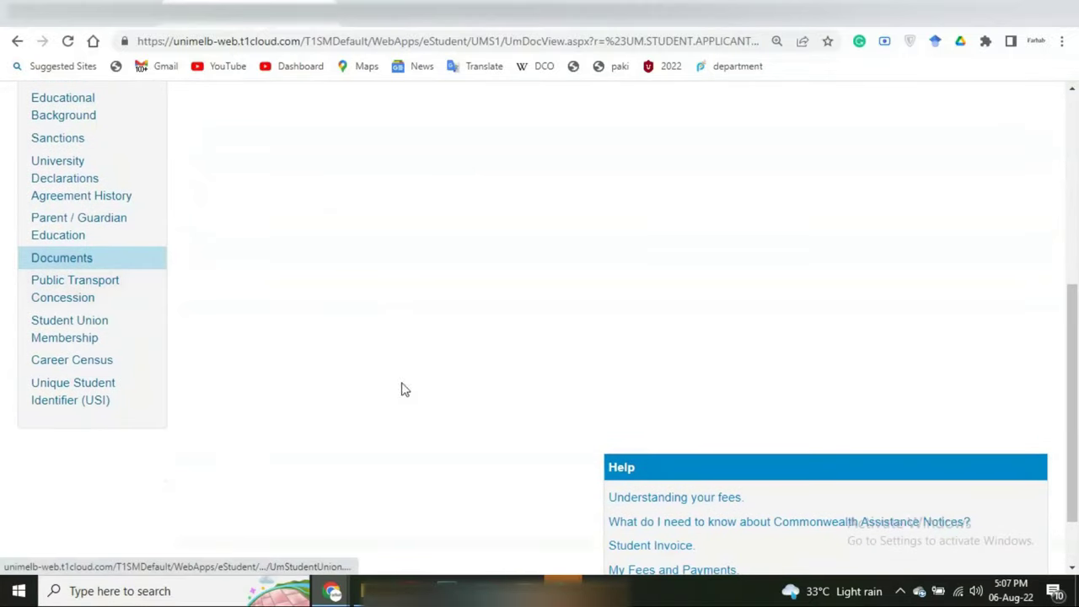
{"action": "scroll", "coordinate": [402, 389], "scroll_direction": "down", "scroll_amount": 1}
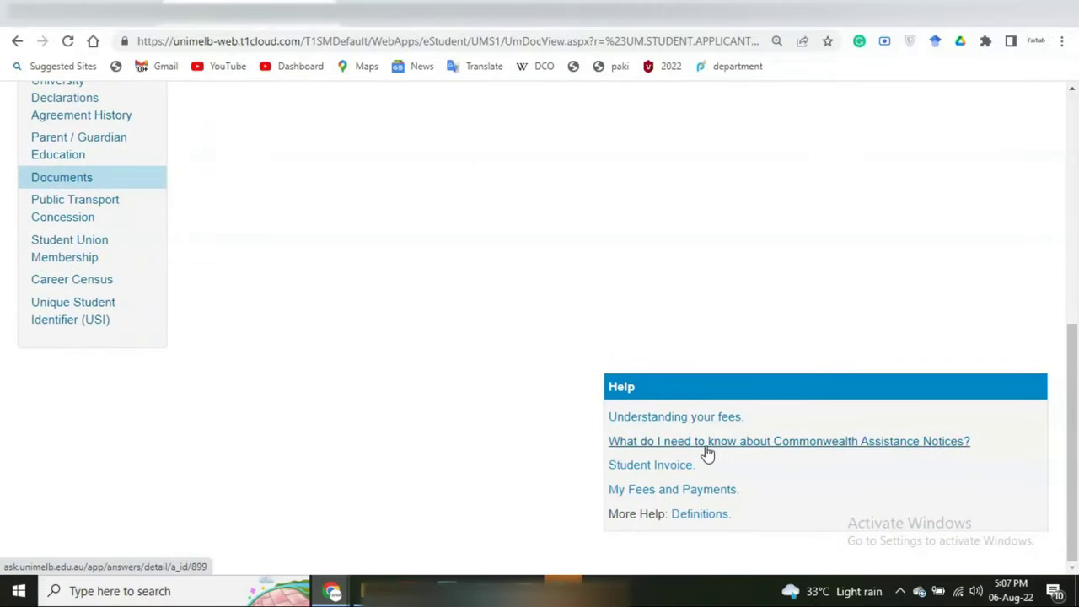
{"action": "scroll", "coordinate": [439, 463], "scroll_direction": "up", "scroll_amount": 2}
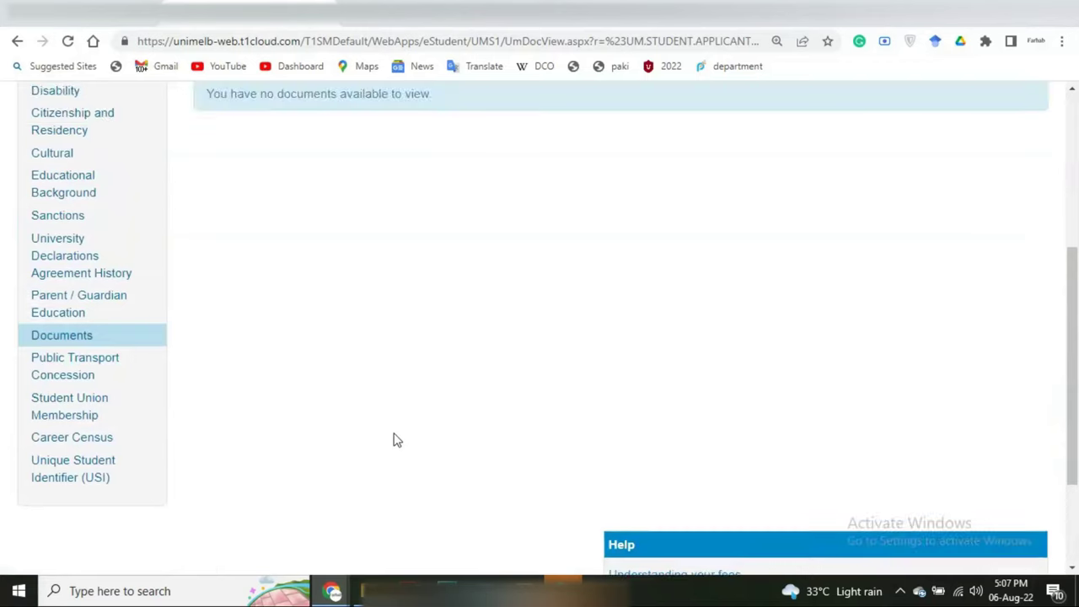
{"action": "left_click", "coordinate": [83, 371]}
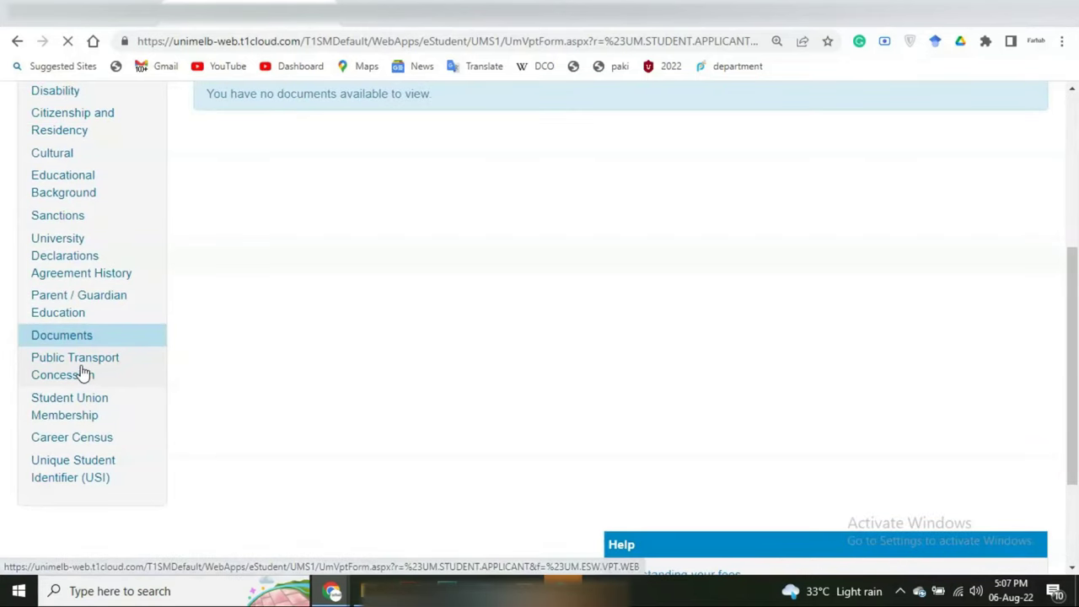
Step: Review the iUSEpass concession page, then view Student Union Membership with both answers Yes
{"action": "scroll", "coordinate": [328, 373], "scroll_direction": "down", "scroll_amount": 4}
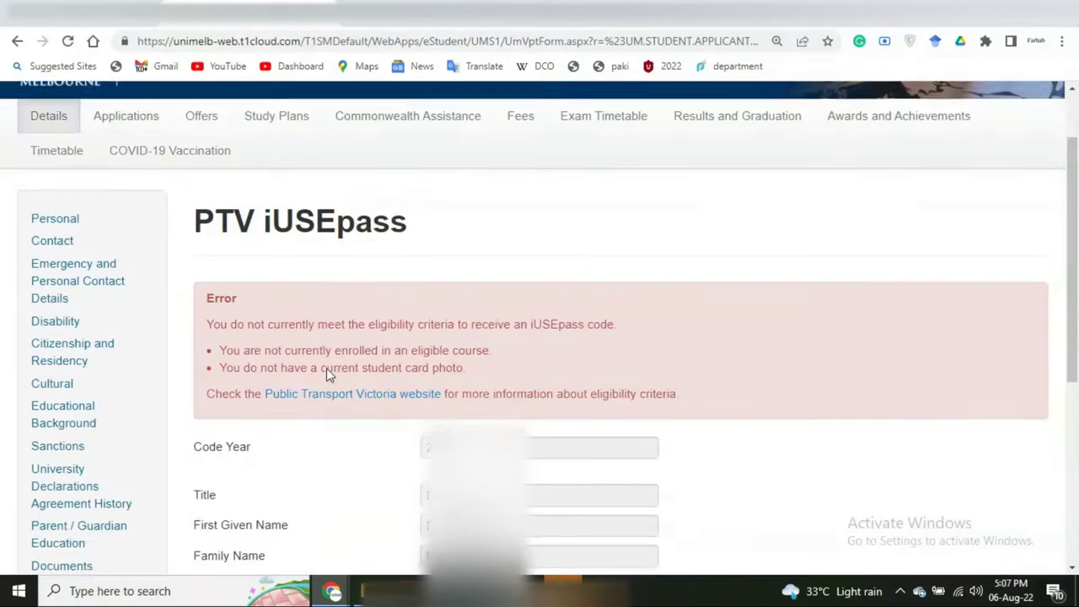
{"action": "scroll", "coordinate": [328, 377], "scroll_direction": "down", "scroll_amount": 1}
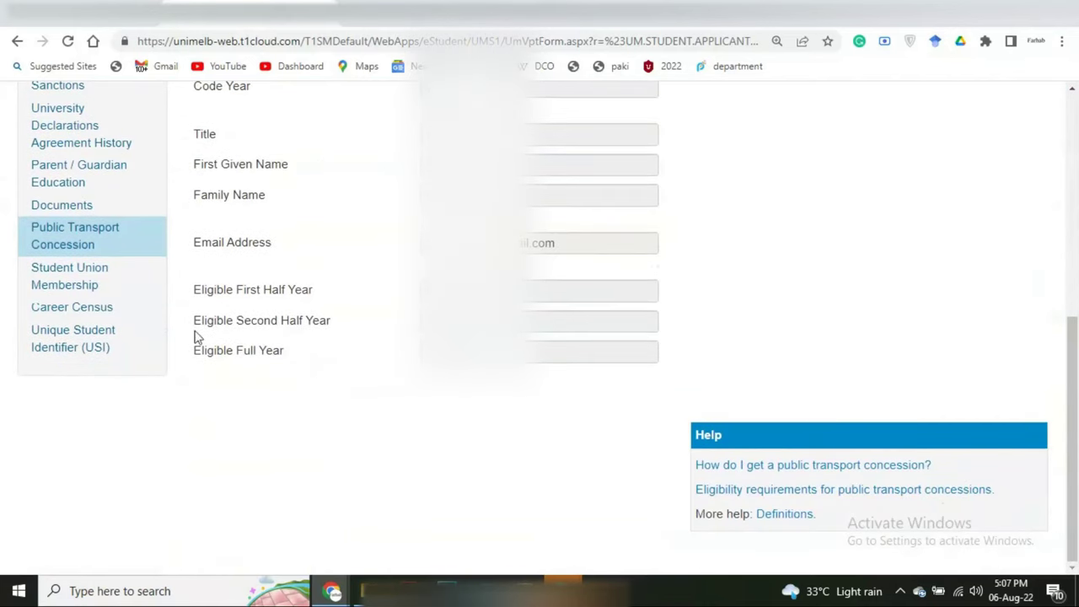
{"action": "left_click", "coordinate": [47, 275]}
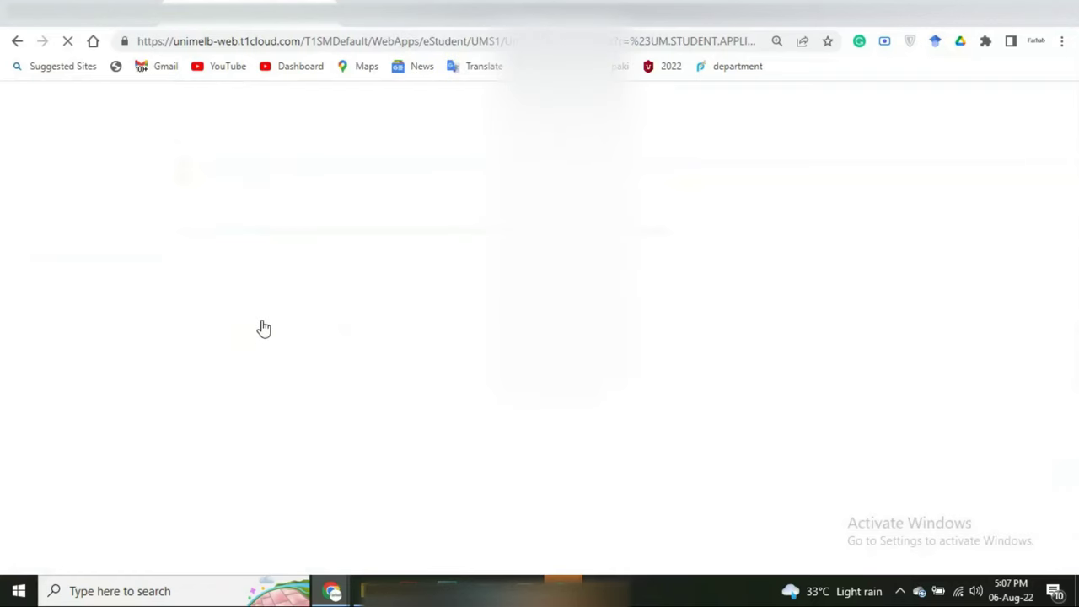
{"action": "scroll", "coordinate": [264, 329], "scroll_direction": "down", "scroll_amount": 3}
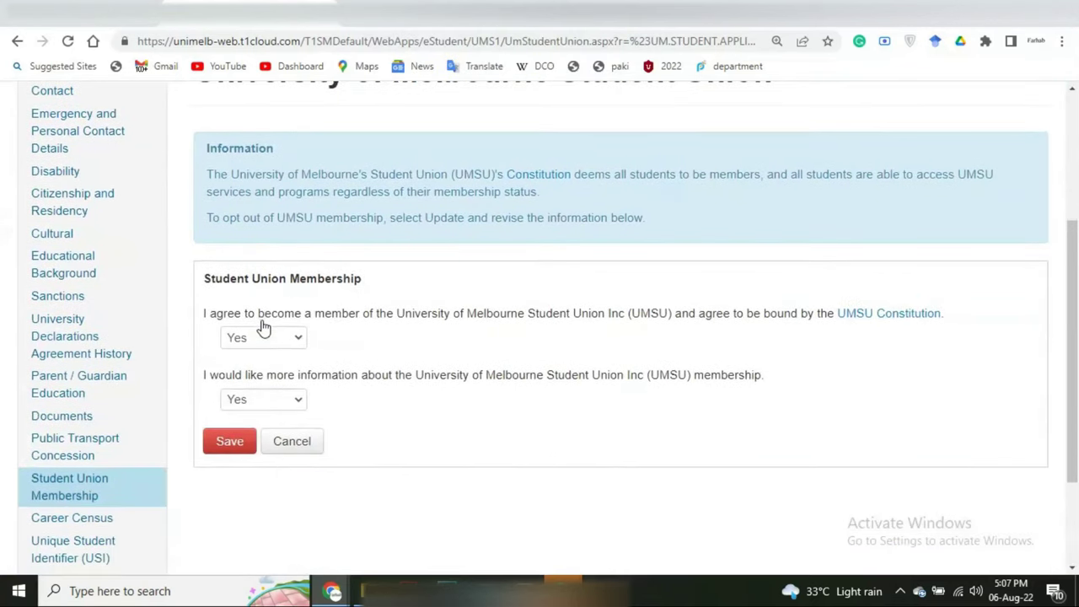
{"action": "scroll", "coordinate": [264, 329], "scroll_direction": "down", "scroll_amount": 1}
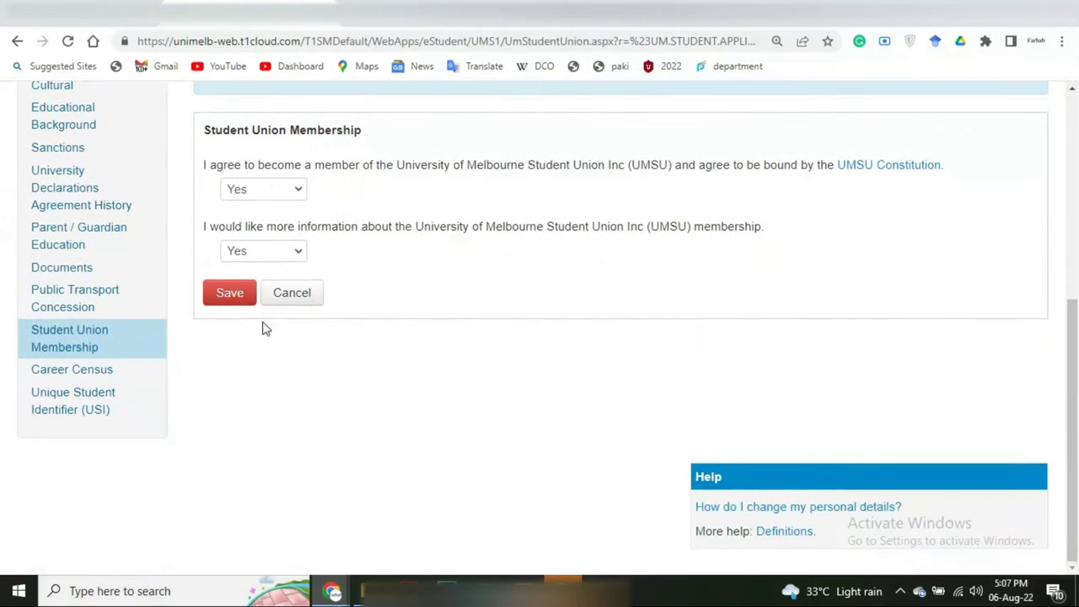
Step: Open the Career Census questionnaire and read its questions
{"action": "left_click", "coordinate": [109, 380]}
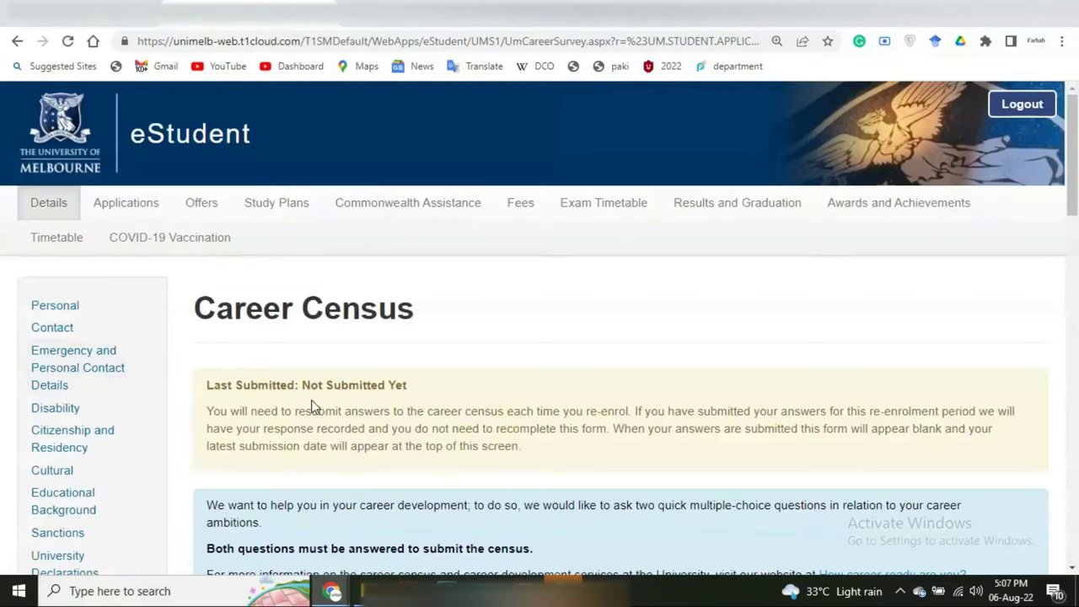
{"action": "scroll", "coordinate": [313, 407], "scroll_direction": "down", "scroll_amount": 2}
{"action": "scroll", "coordinate": [313, 407], "scroll_direction": "down", "scroll_amount": 5}
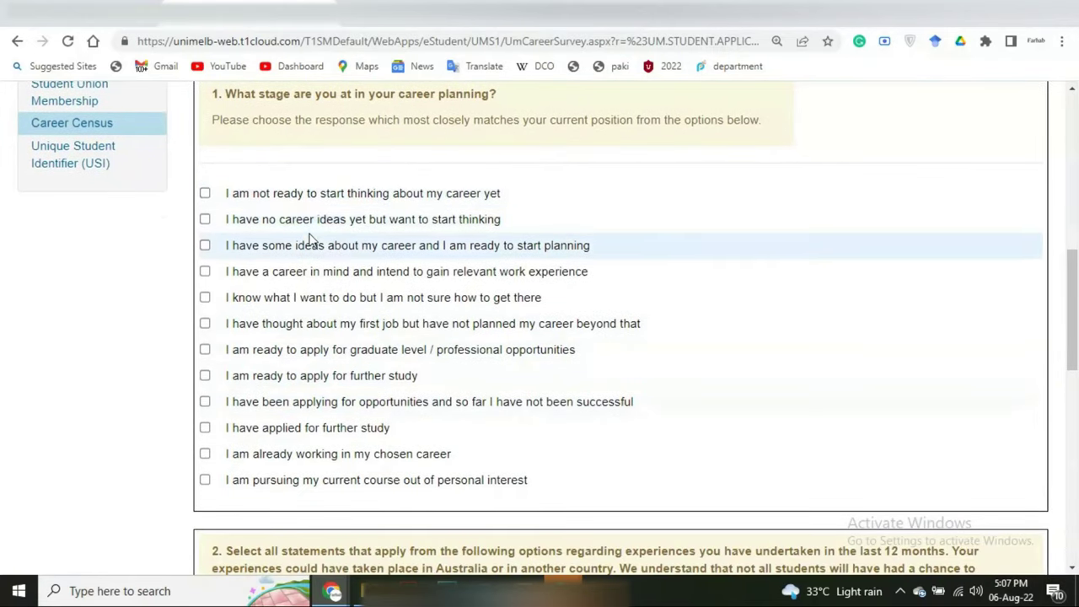
{"action": "scroll", "coordinate": [313, 241], "scroll_direction": "up", "scroll_amount": 1}
{"action": "left_click_drag", "start_coordinate": [276, 175], "coordinate": [508, 177]}
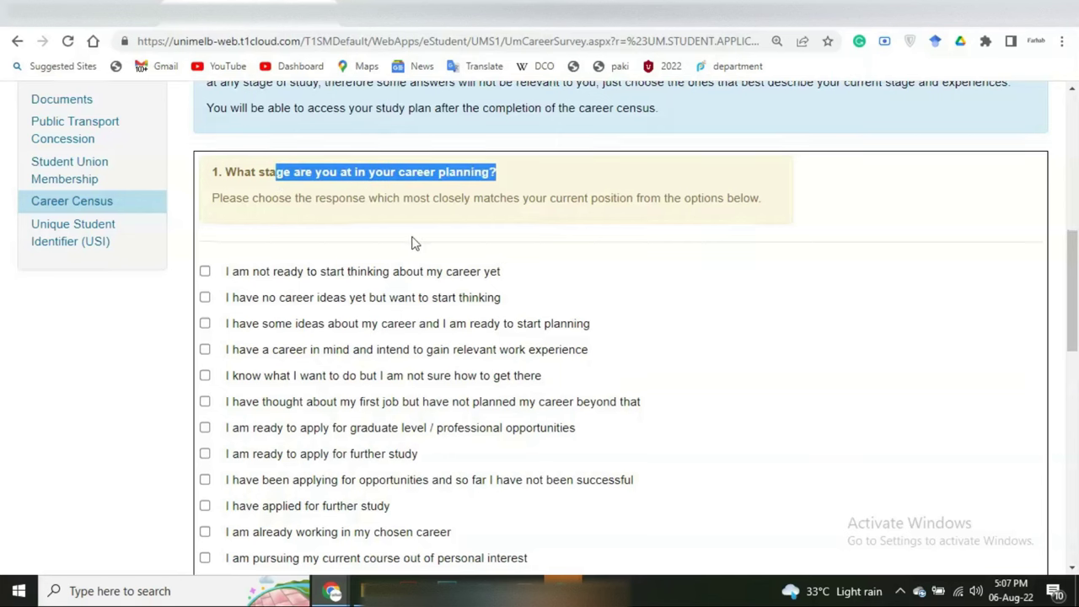
{"action": "scroll", "coordinate": [413, 244], "scroll_direction": "down", "scroll_amount": 2}
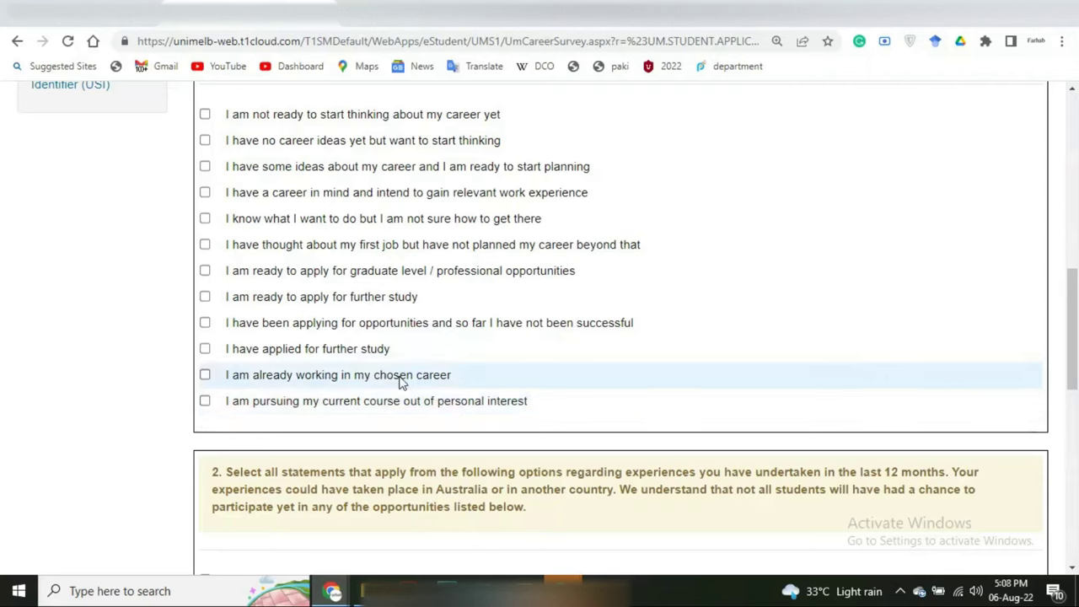
Step: Tick, then clear, the 'already working in my chosen career' answer
{"action": "left_click", "coordinate": [349, 377]}
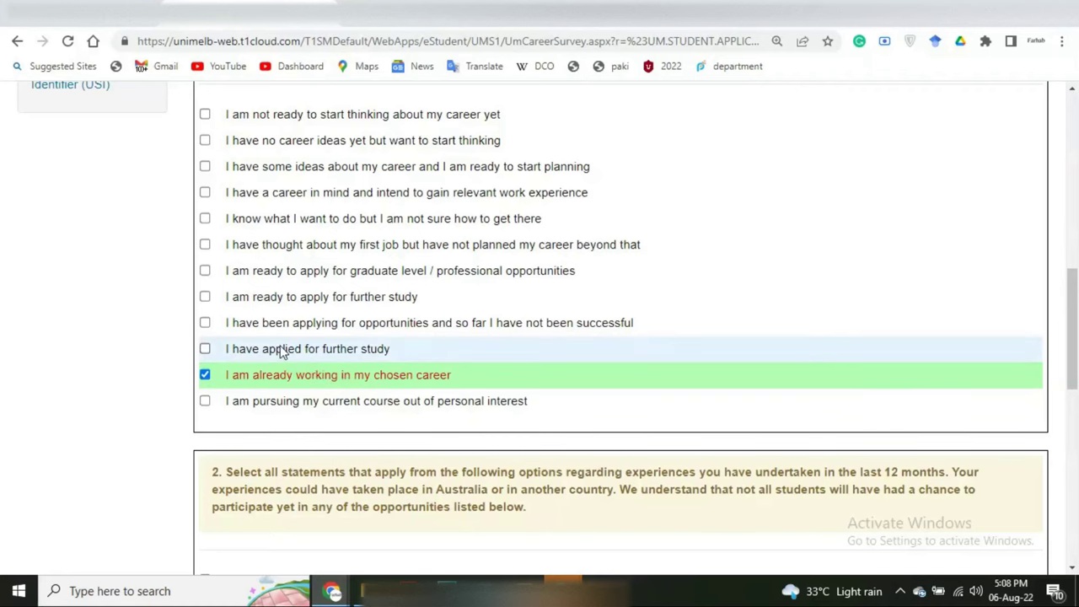
{"action": "left_click", "coordinate": [204, 377]}
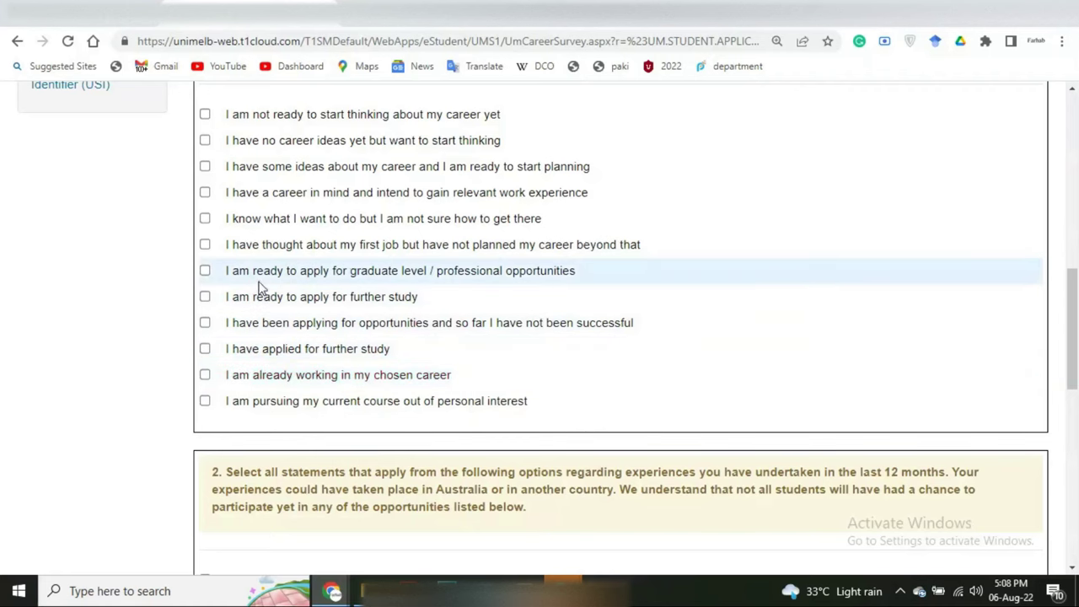
{"action": "scroll", "coordinate": [265, 259], "scroll_direction": "up", "scroll_amount": 1}
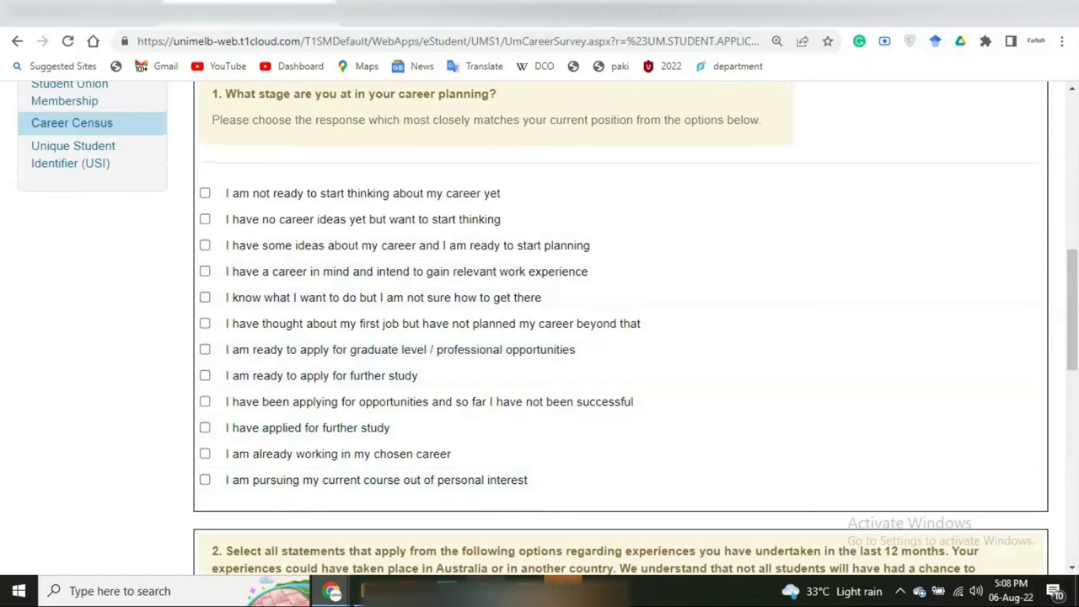
{"action": "left_click", "coordinate": [523, 591]}
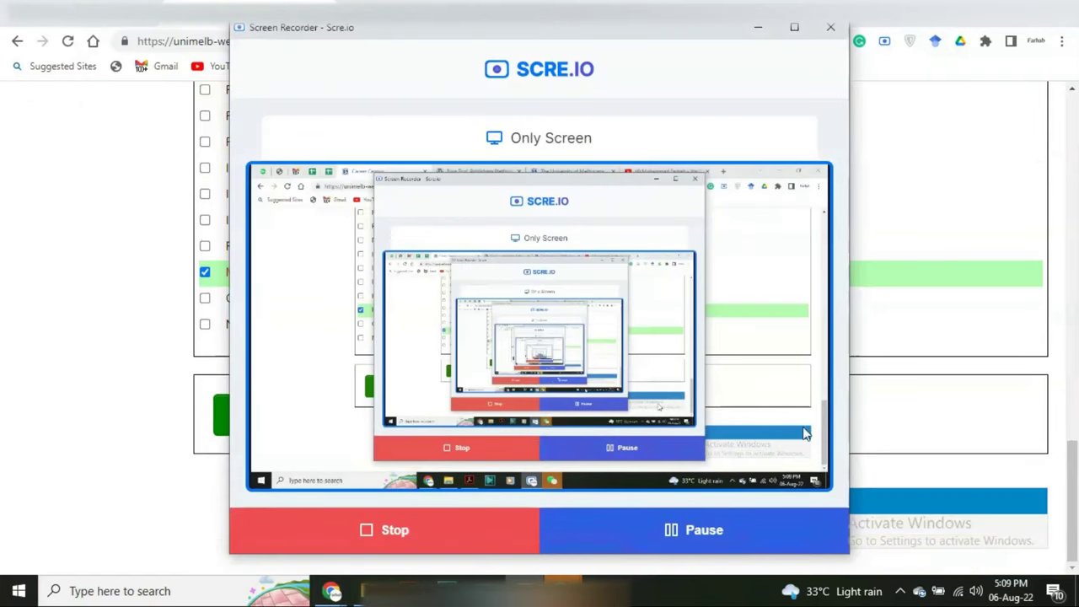
{"action": "left_click", "coordinate": [874, 397]}
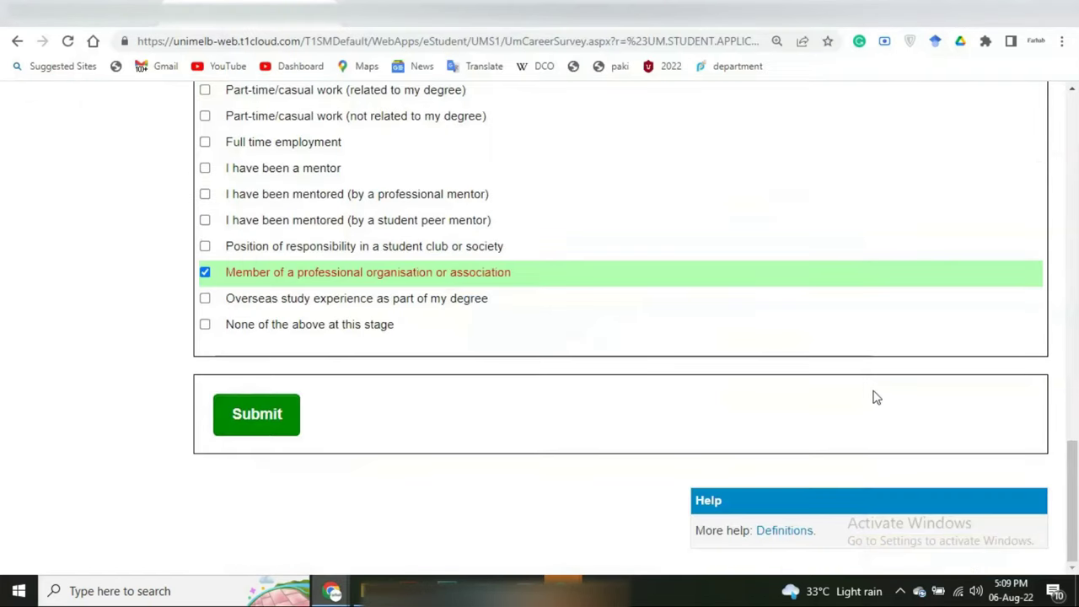
Step: Review the census responses, then go to the Unique Student Identifier (USI) page
{"action": "scroll", "coordinate": [875, 397], "scroll_direction": "up", "scroll_amount": 15}
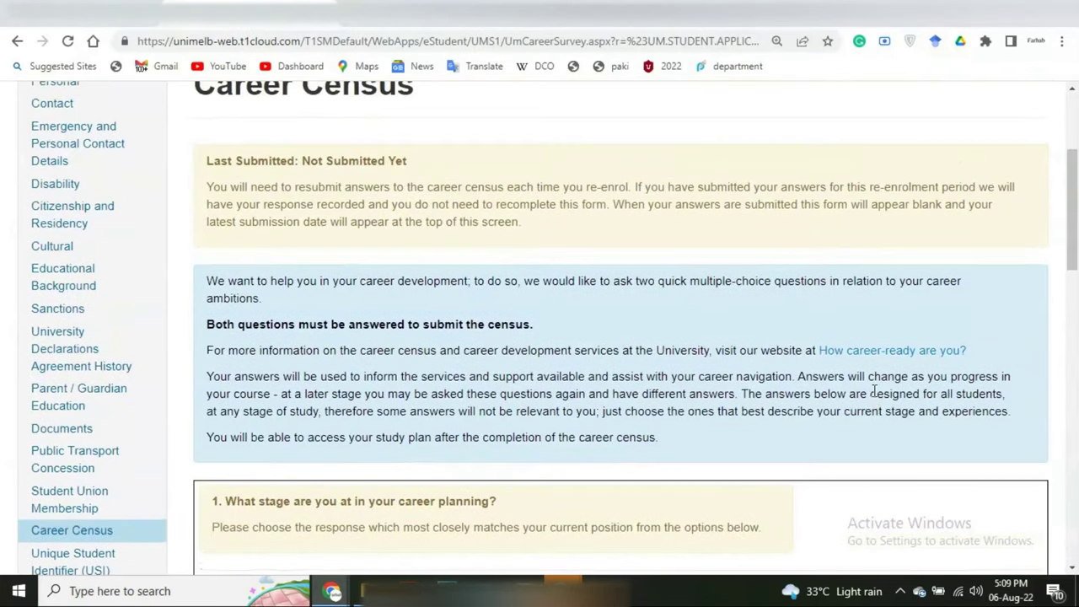
{"action": "scroll", "coordinate": [874, 397], "scroll_direction": "down", "scroll_amount": 9}
{"action": "scroll", "coordinate": [874, 397], "scroll_direction": "down", "scroll_amount": 5}
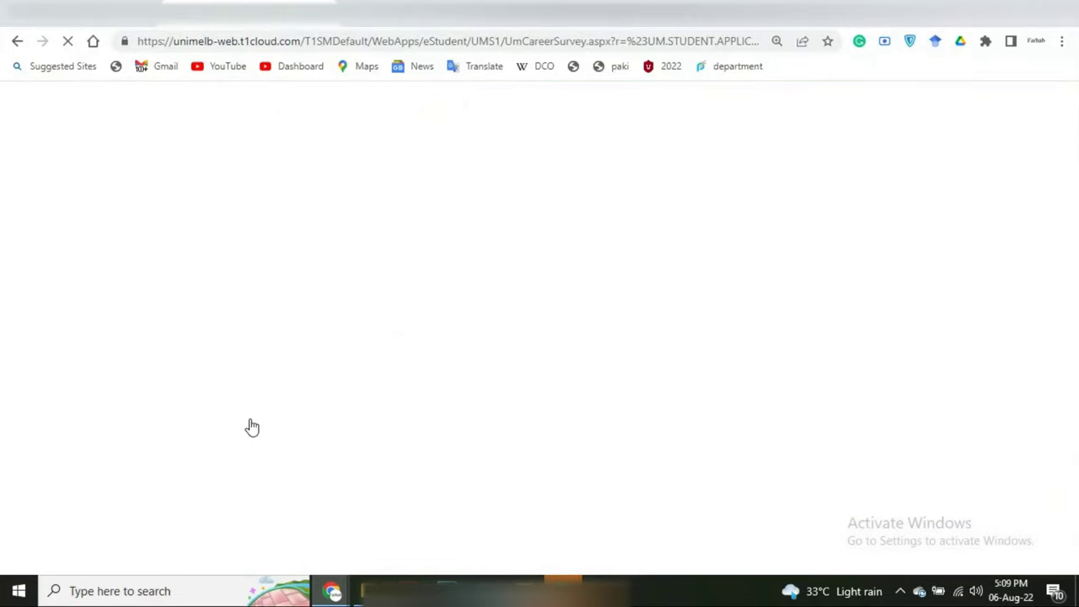
{"action": "scroll", "coordinate": [252, 428], "scroll_direction": "down", "scroll_amount": 2}
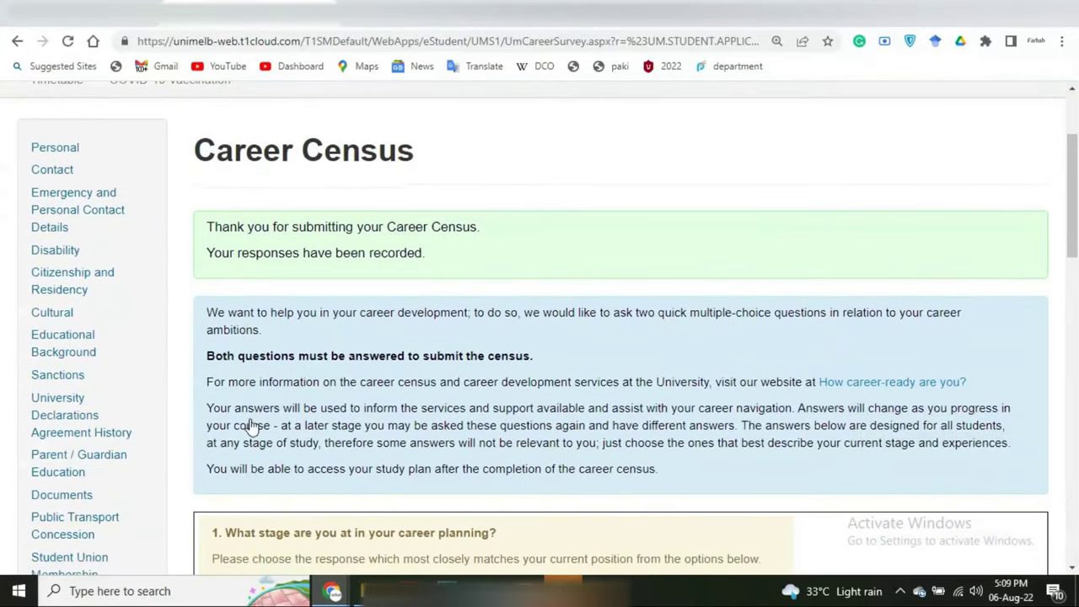
{"action": "scroll", "coordinate": [252, 427], "scroll_direction": "down", "scroll_amount": 20}
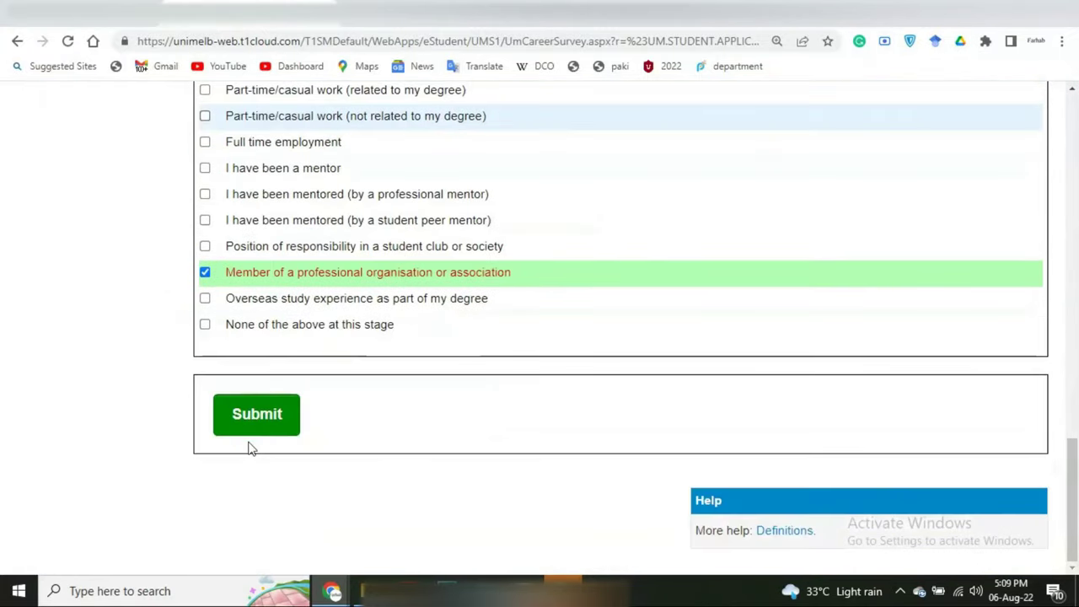
{"action": "scroll", "coordinate": [251, 447], "scroll_direction": "up", "scroll_amount": 20}
{"action": "scroll", "coordinate": [250, 445], "scroll_direction": "down", "scroll_amount": 4}
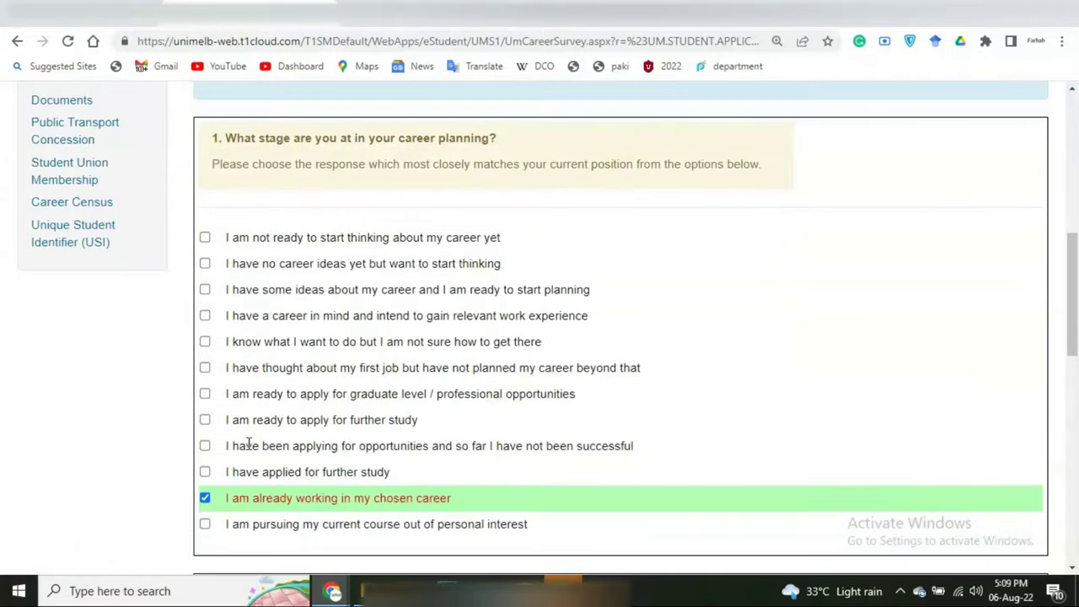
{"action": "scroll", "coordinate": [447, 221], "scroll_direction": "up", "scroll_amount": 5}
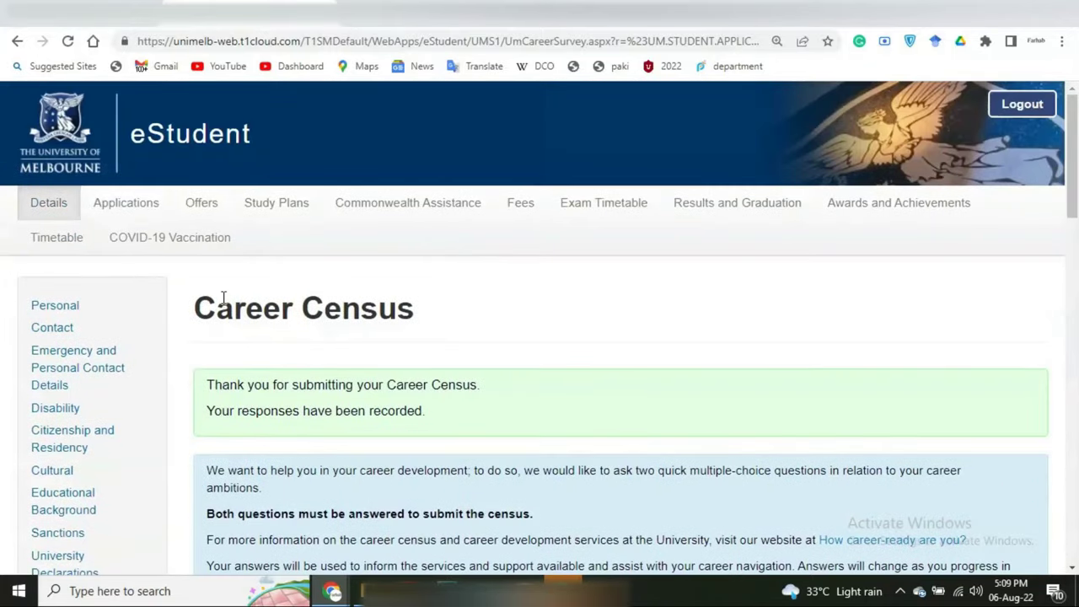
{"action": "left_click_drag", "start_coordinate": [224, 297], "coordinate": [395, 312]}
{"action": "scroll", "coordinate": [270, 342], "scroll_direction": "down", "scroll_amount": 5}
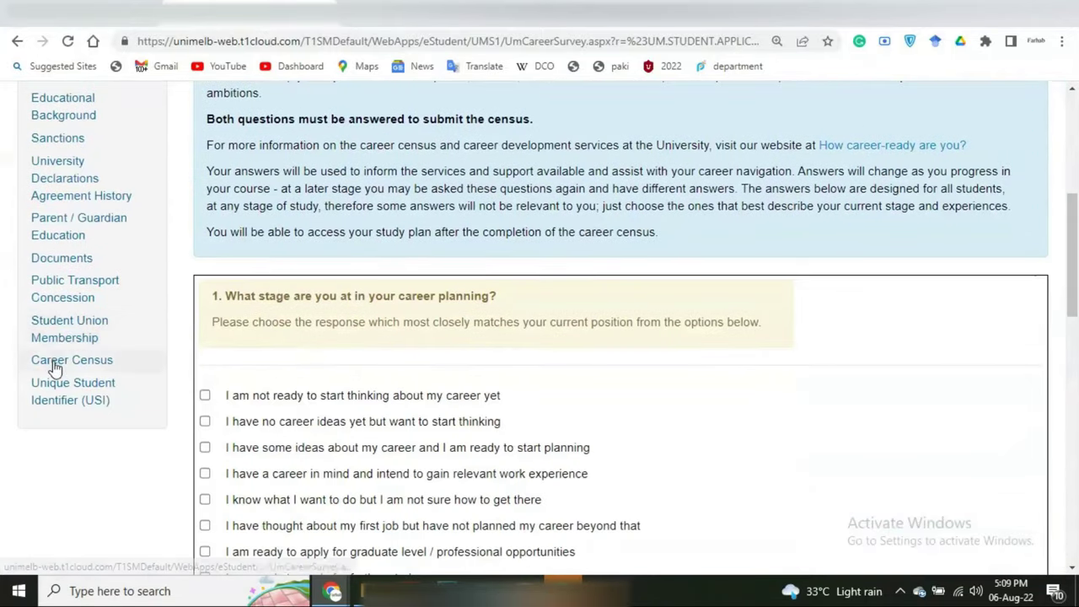
{"action": "left_click", "coordinate": [58, 392]}
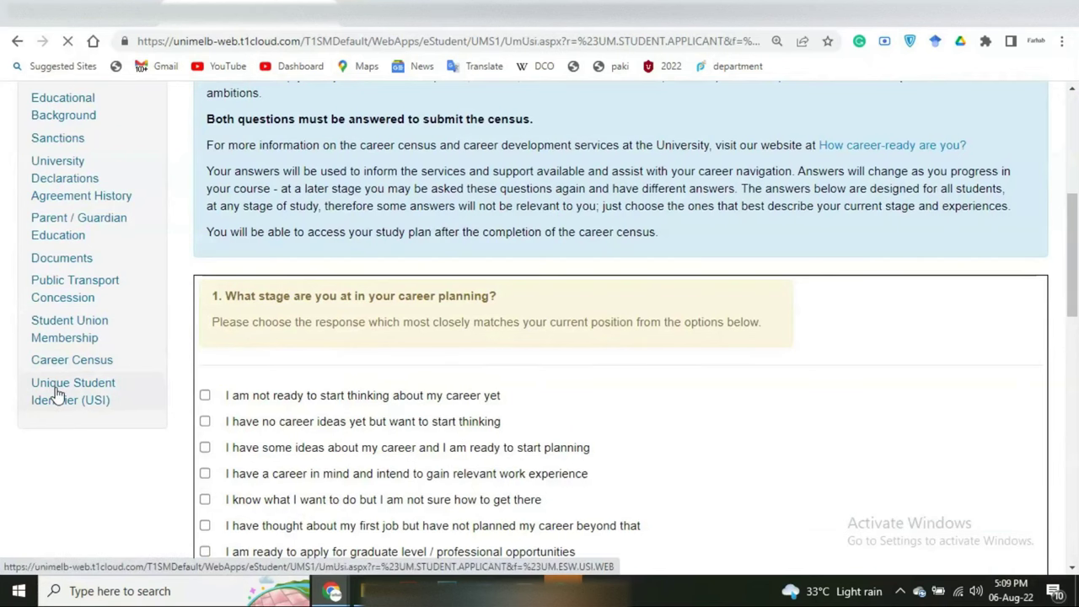
Step: Look over the student Details section, then go to the Application Summary page
{"action": "scroll", "coordinate": [371, 386], "scroll_direction": "down", "scroll_amount": 1}
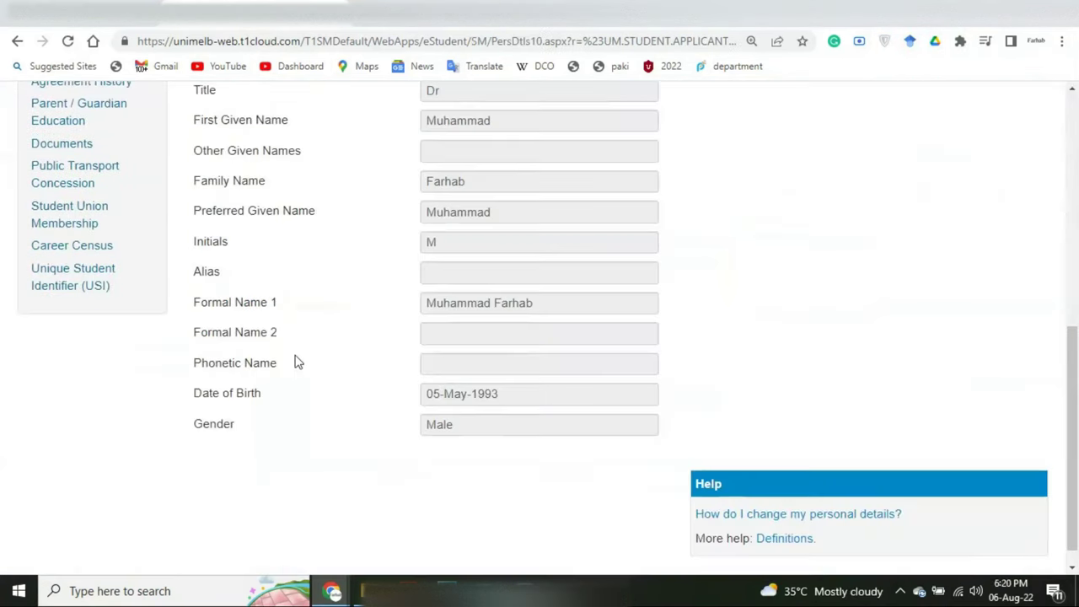
{"action": "scroll", "coordinate": [294, 361], "scroll_direction": "up", "scroll_amount": 10}
{"action": "left_click", "coordinate": [53, 203]}
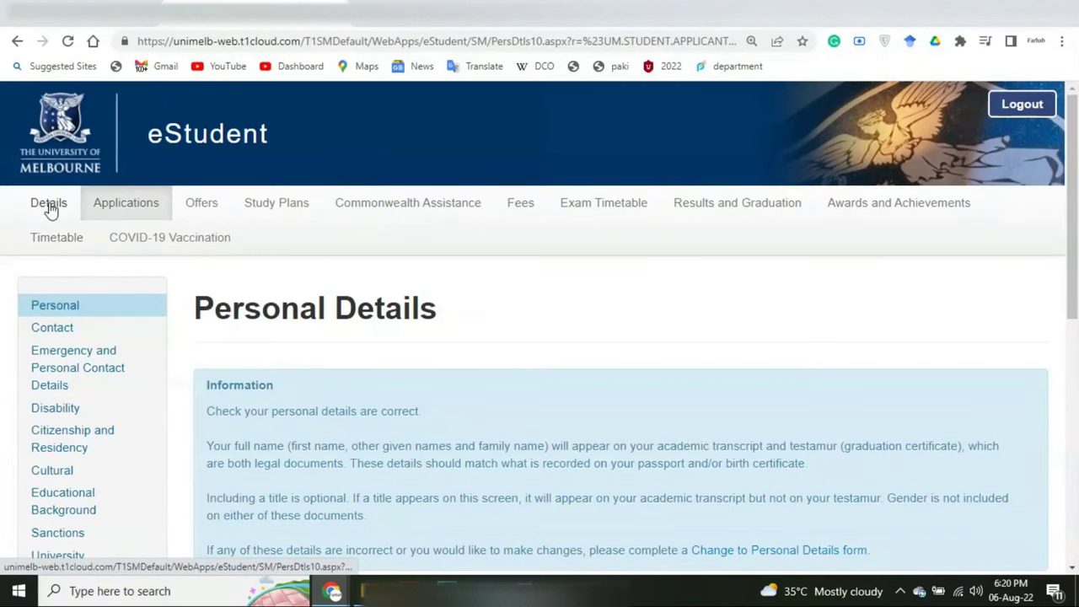
{"action": "scroll", "coordinate": [137, 419], "scroll_direction": "down", "scroll_amount": 2}
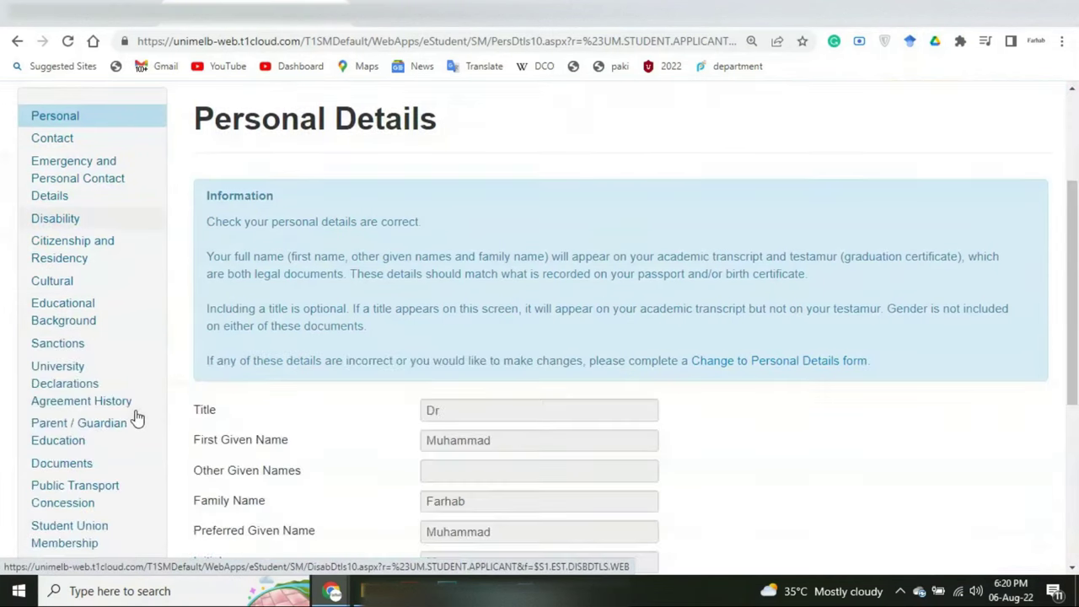
{"action": "scroll", "coordinate": [136, 420], "scroll_direction": "up", "scroll_amount": 2}
{"action": "left_click", "coordinate": [104, 213]}
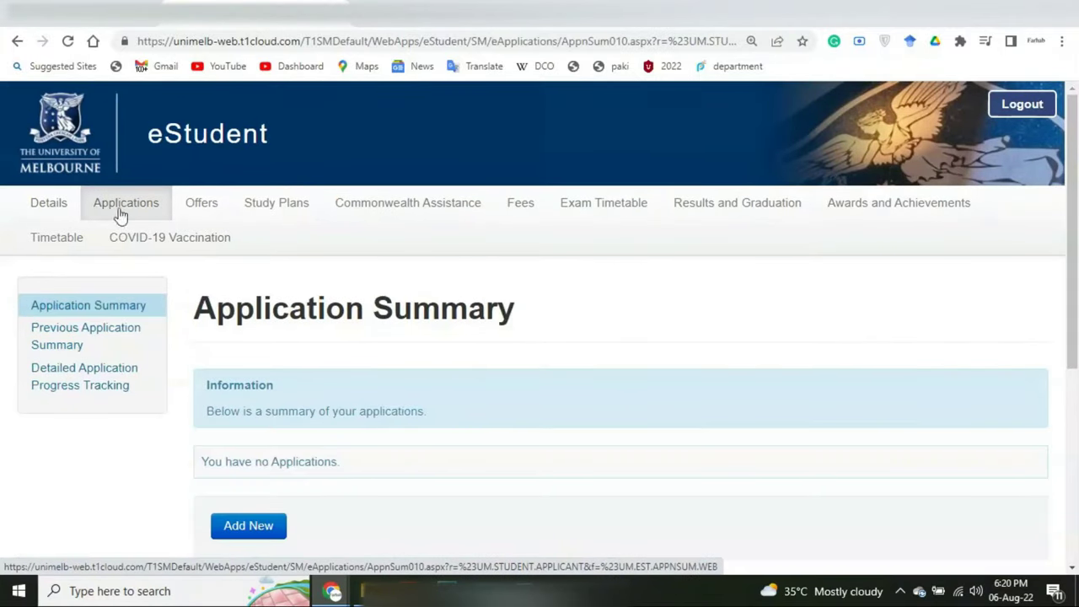
Step: Add a new application and proceed past the Check step to the course search
{"action": "scroll", "coordinate": [236, 331], "scroll_direction": "down", "scroll_amount": 2}
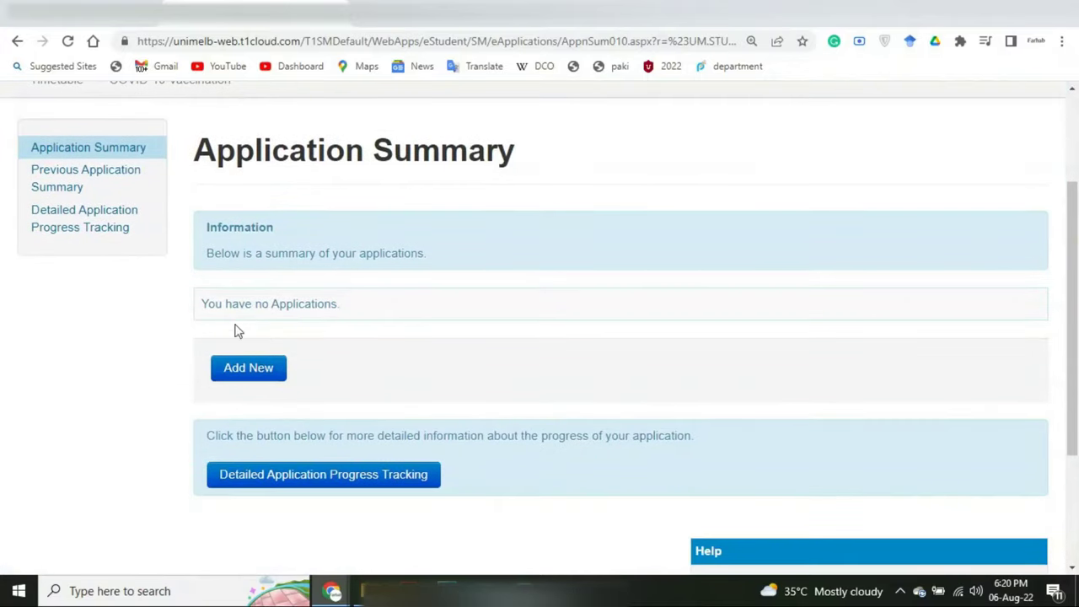
{"action": "left_click", "coordinate": [258, 372]}
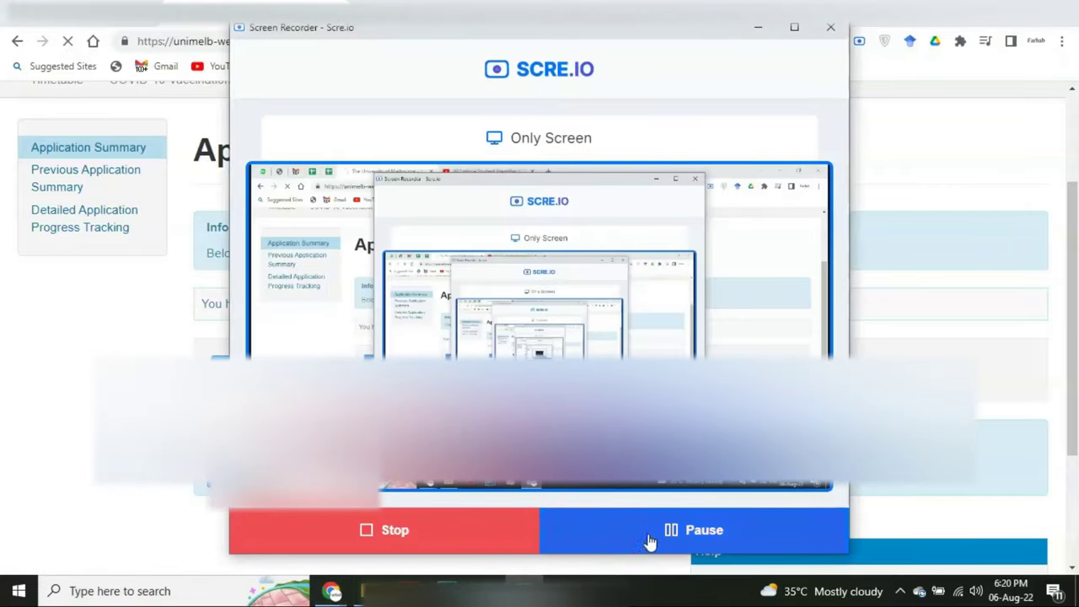
{"action": "scroll", "coordinate": [646, 410], "scroll_direction": "down", "scroll_amount": 15}
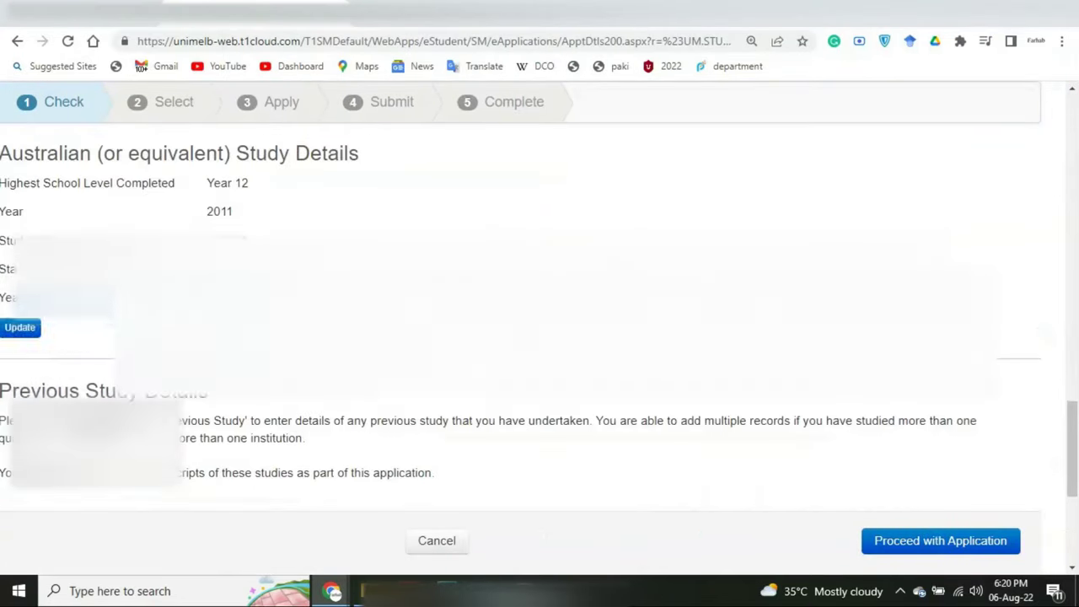
{"action": "left_click", "coordinate": [892, 420]}
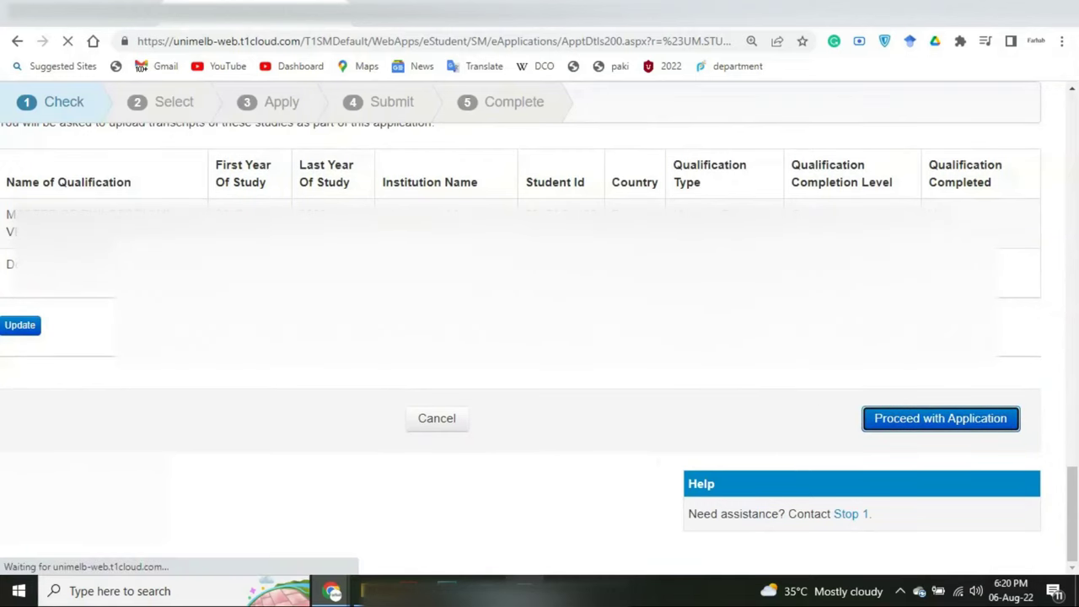
{"action": "mouse_move", "coordinate": [525, 590]}
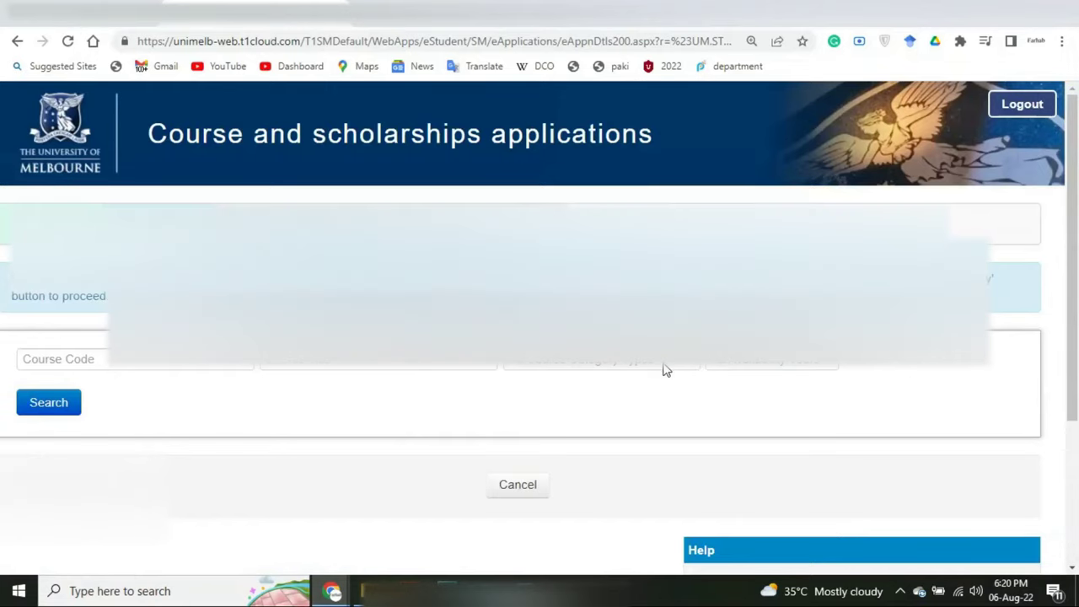
{"action": "left_click", "coordinate": [665, 370]}
{"action": "key", "text": "alt+Tab"}
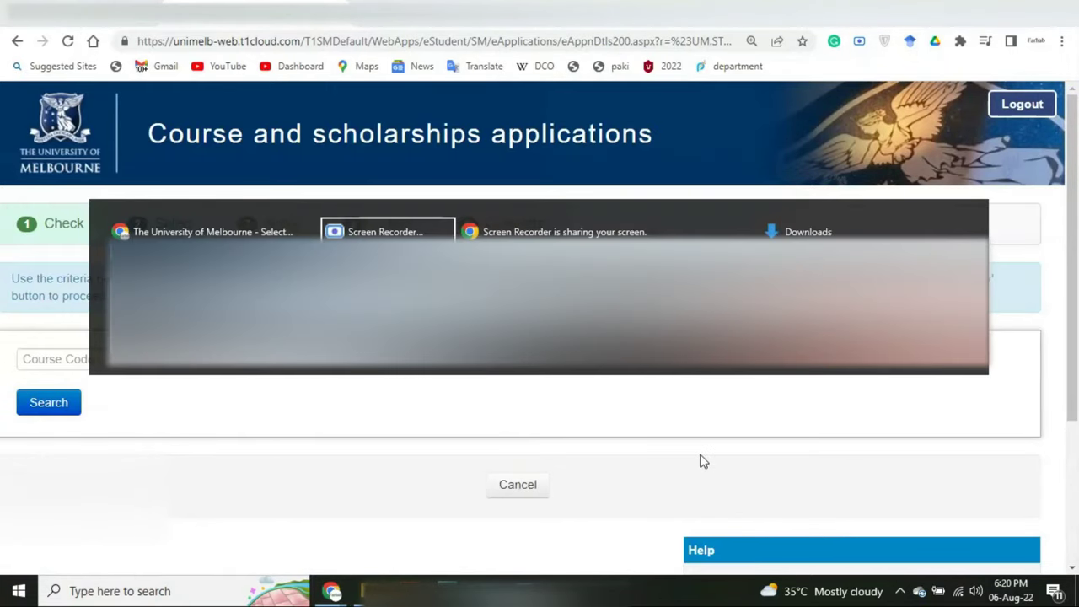
{"action": "key", "text": "alt+Tab"}
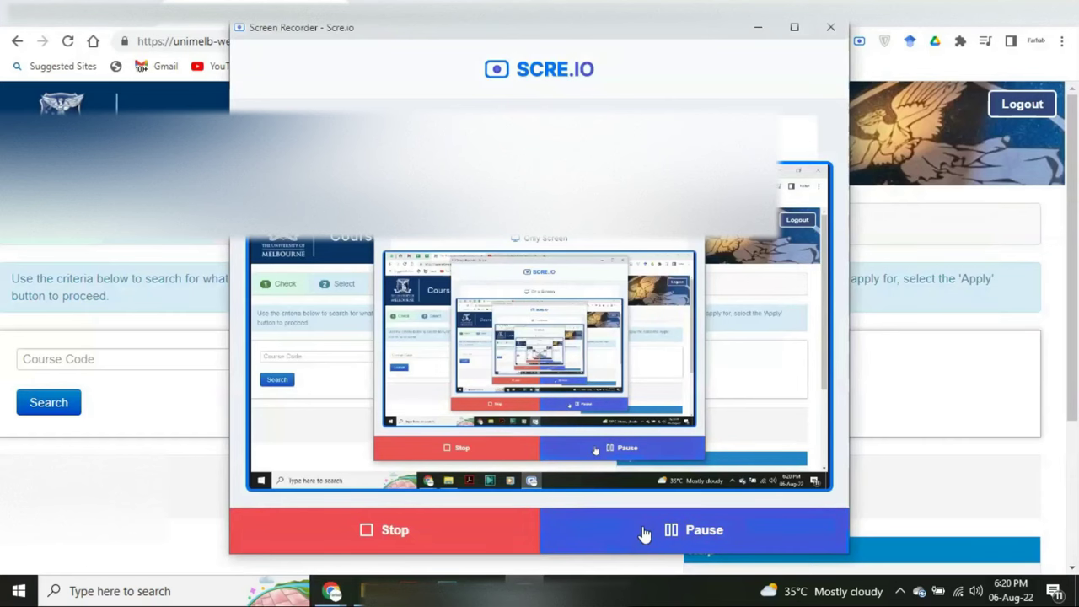
{"action": "key", "text": "alt+Tab"}
{"action": "key", "text": "alt+Tab"}
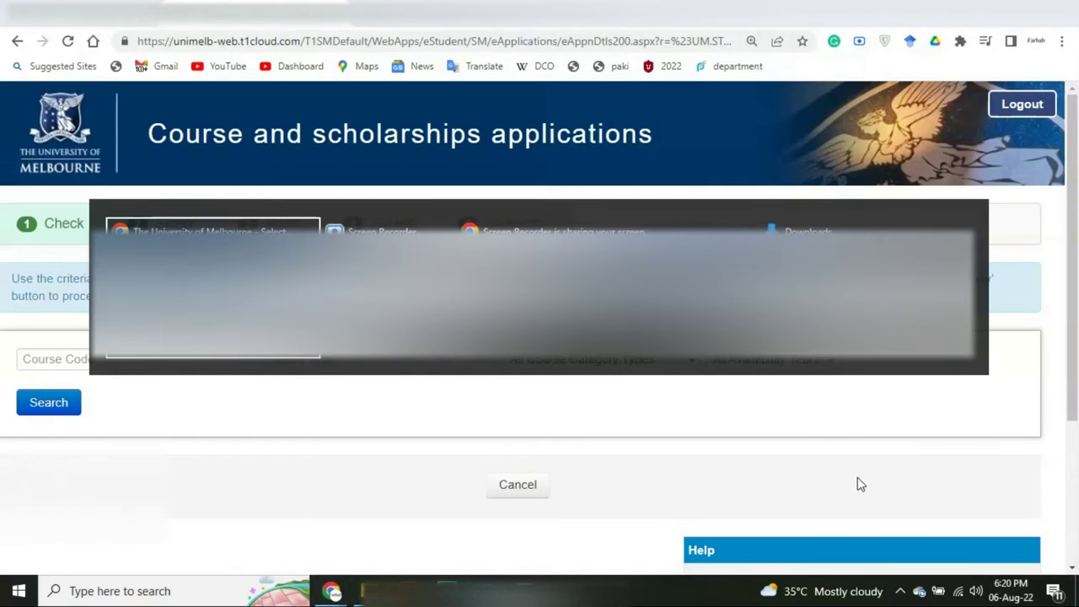
{"action": "key", "text": "alt+Tab"}
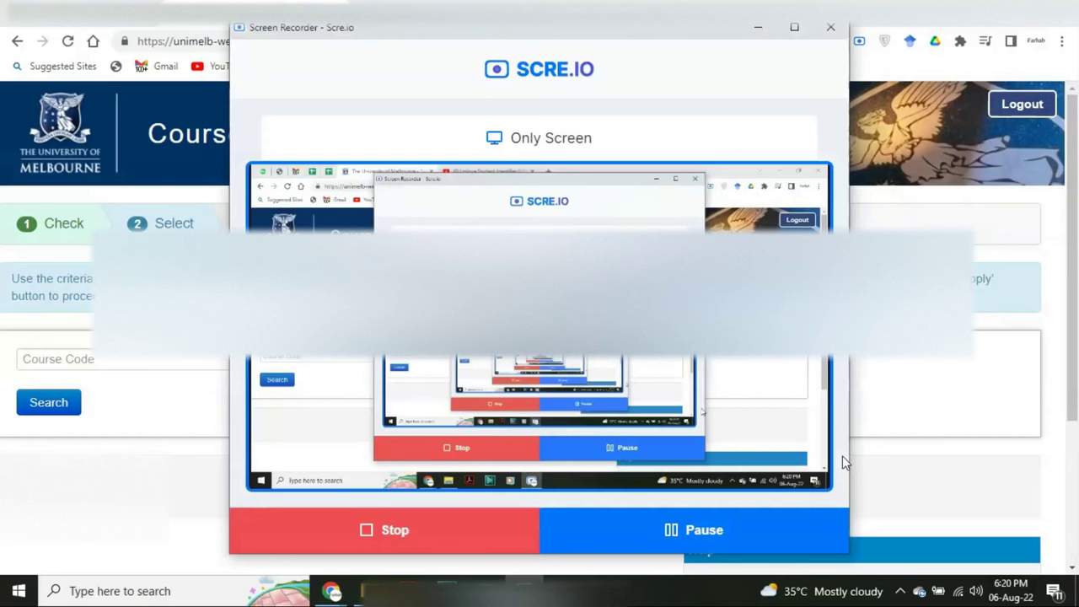
{"action": "left_click", "coordinate": [881, 464]}
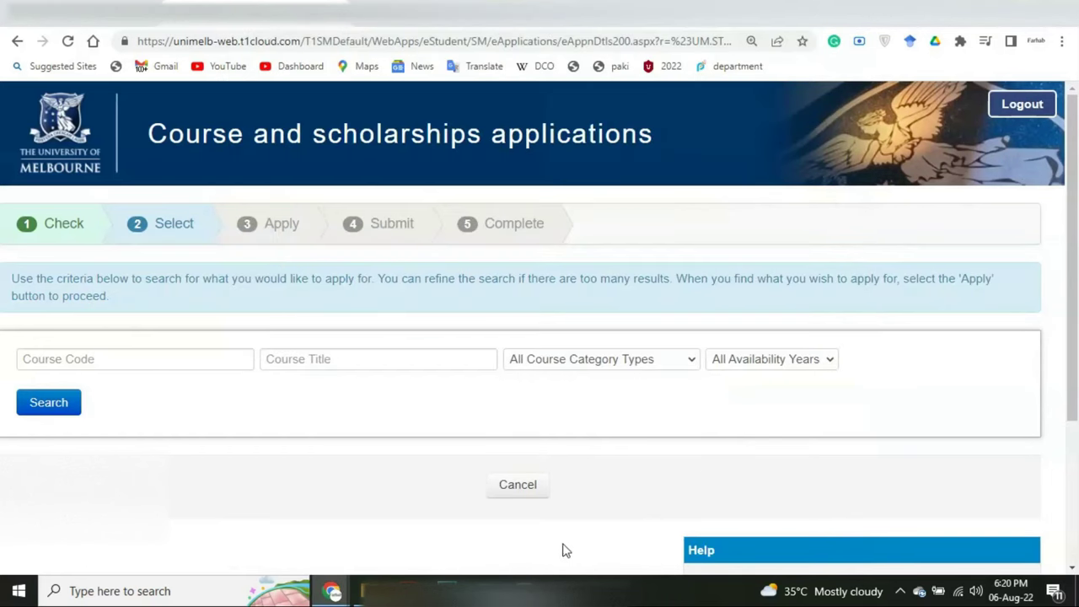
Step: Set the course category to Doctorate by Research, leaving Course Code and Title empty
{"action": "left_click", "coordinate": [653, 362]}
{"action": "scroll", "coordinate": [618, 314], "scroll_direction": "down", "scroll_amount": 1}
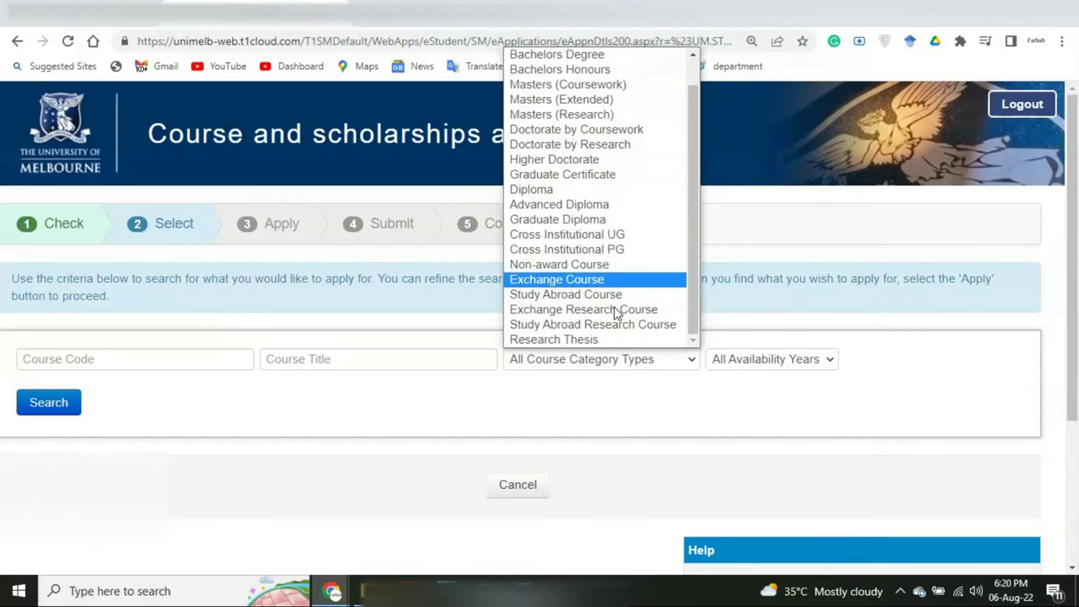
{"action": "left_click", "coordinate": [594, 145]}
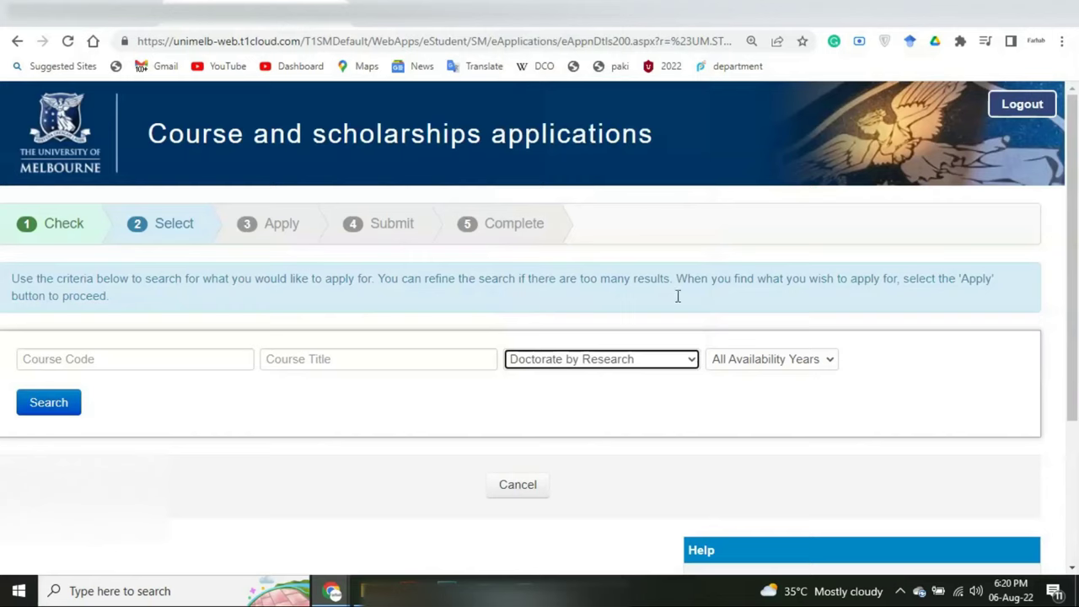
{"action": "left_click", "coordinate": [746, 361]}
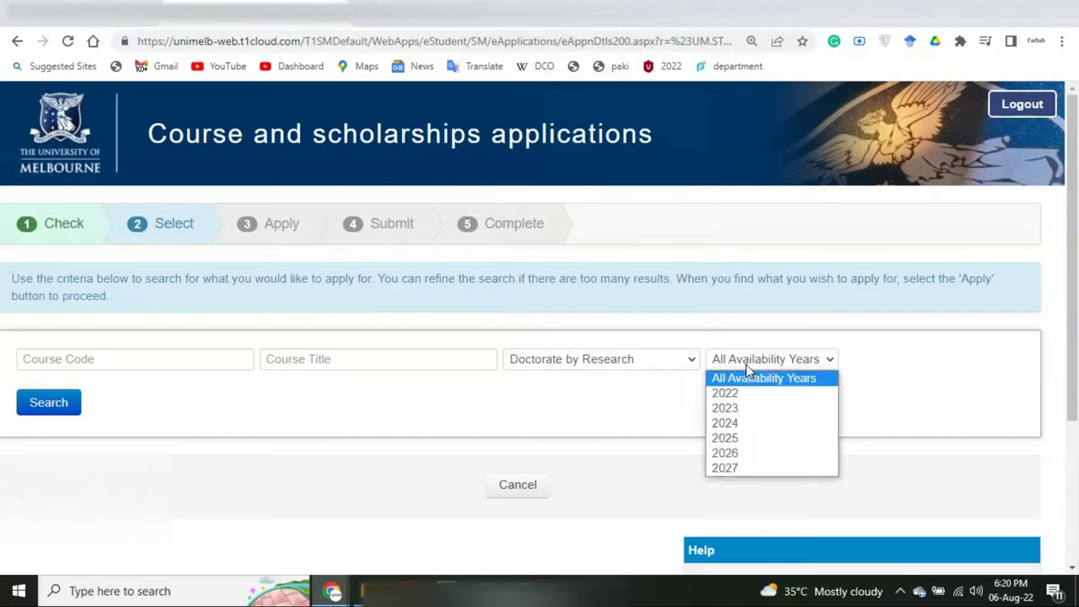
{"action": "left_click", "coordinate": [157, 366]}
{"action": "left_click", "coordinate": [157, 365]}
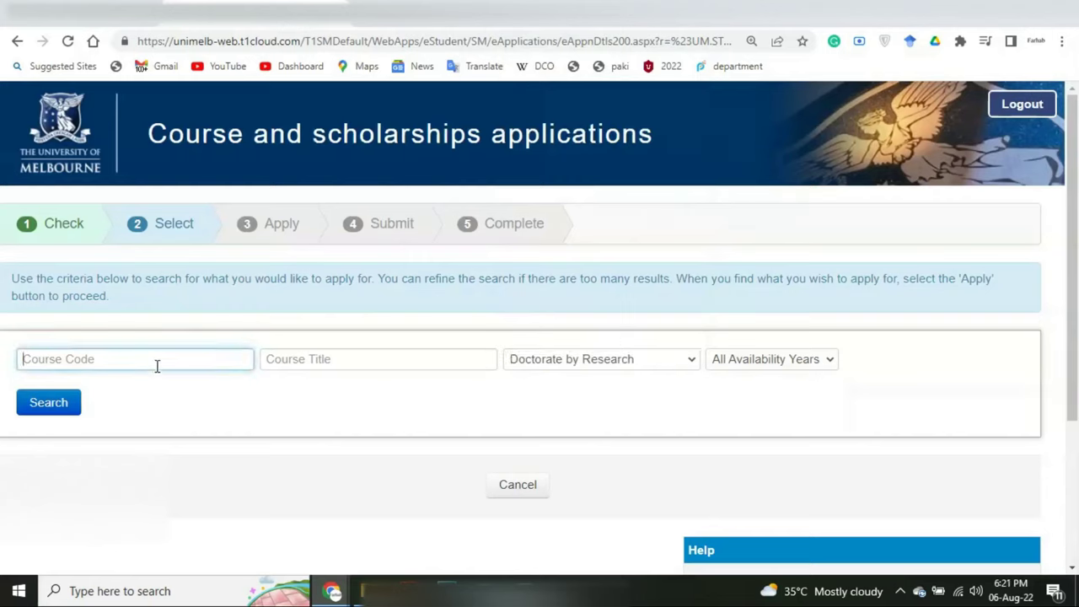
{"action": "left_click", "coordinate": [318, 362]}
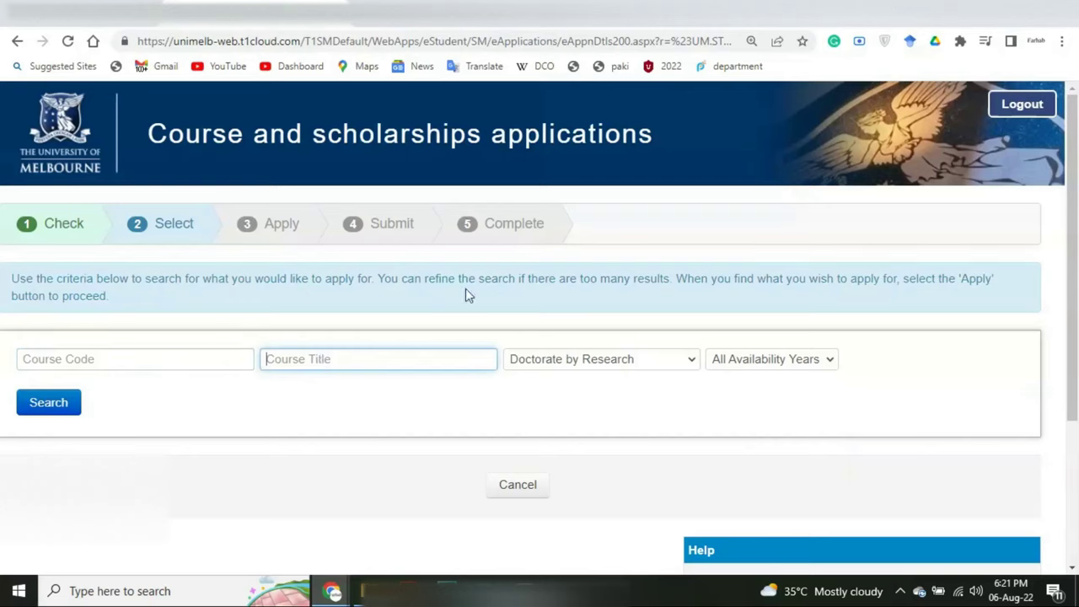
Step: Switch availability year to 2022, back to All Availability Years, and run the search
{"action": "left_click", "coordinate": [754, 360]}
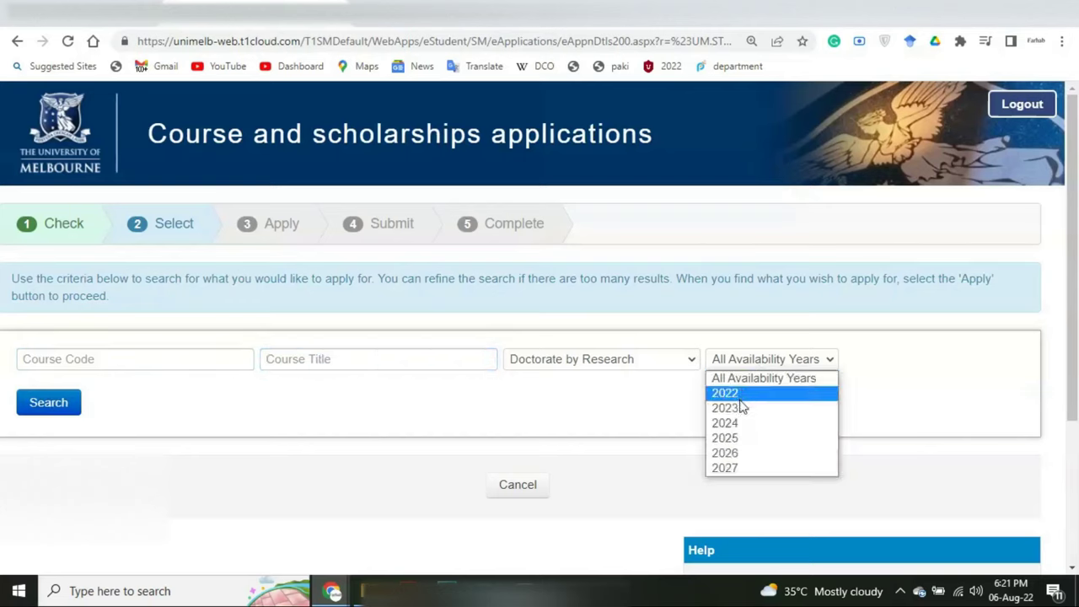
{"action": "left_click", "coordinate": [739, 393]}
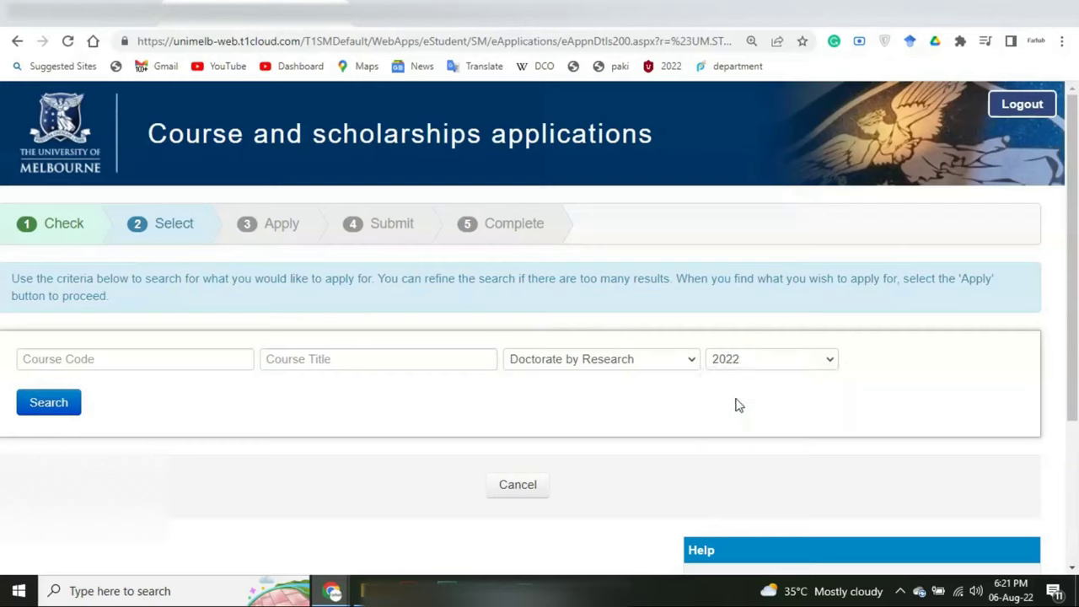
{"action": "left_click", "coordinate": [730, 361]}
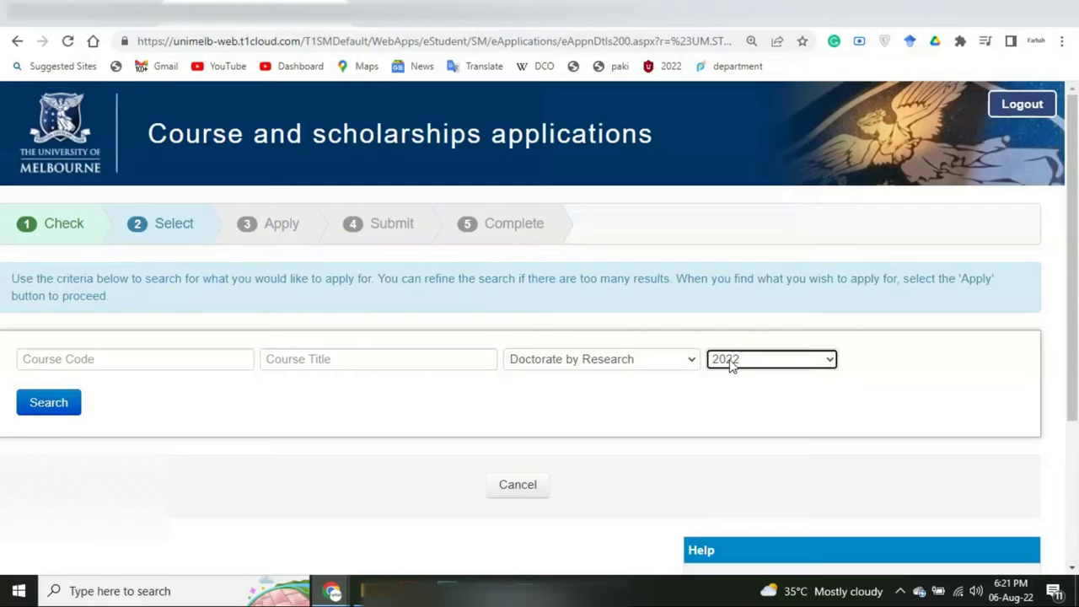
{"action": "left_click", "coordinate": [727, 378]}
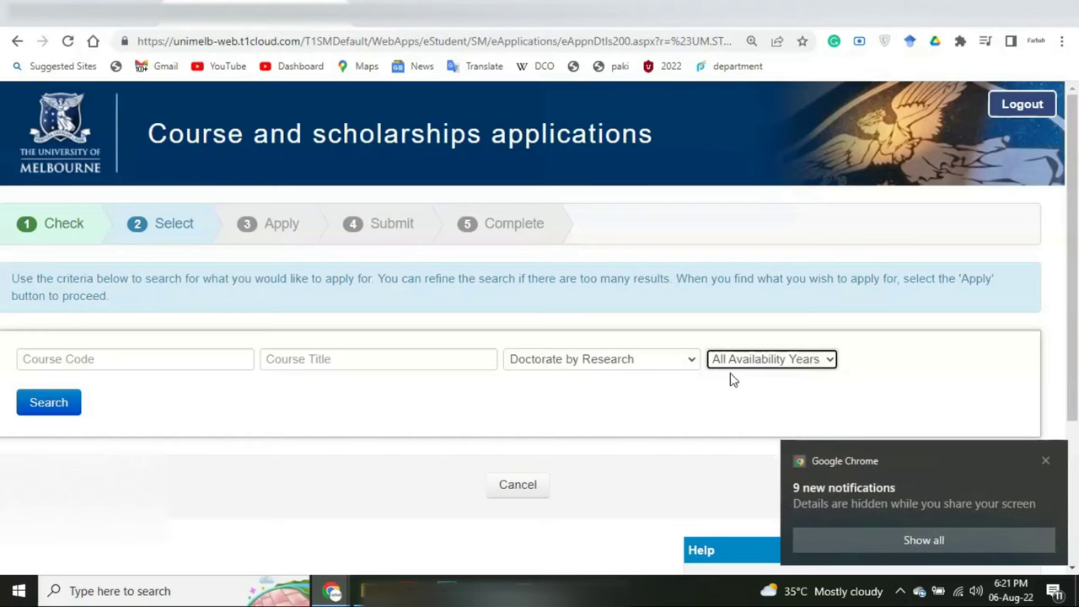
{"action": "left_click", "coordinate": [43, 402]}
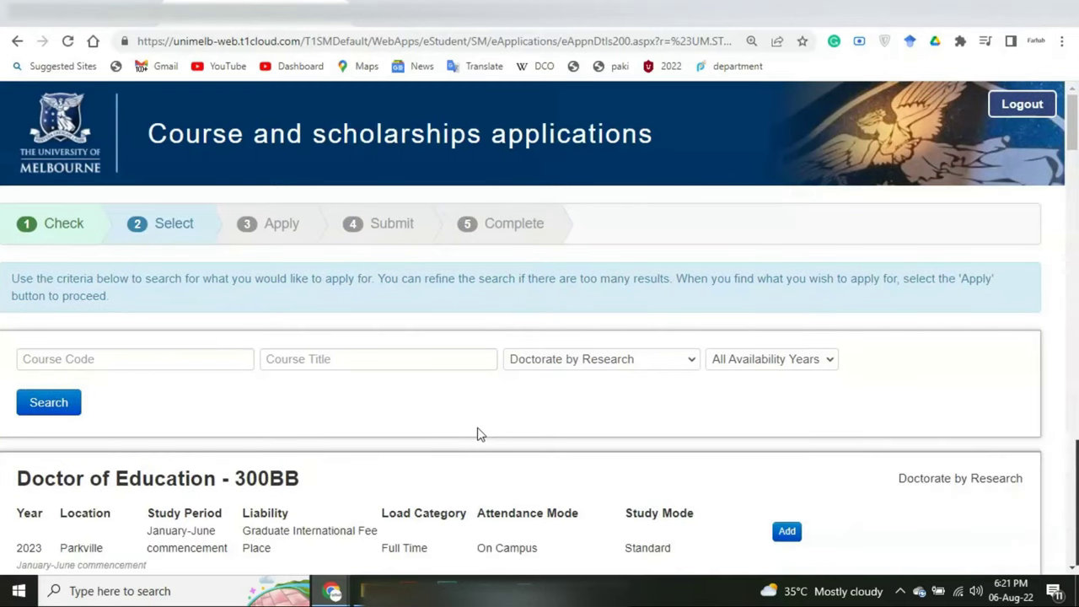
{"action": "scroll", "coordinate": [477, 434], "scroll_direction": "down", "scroll_amount": 15}
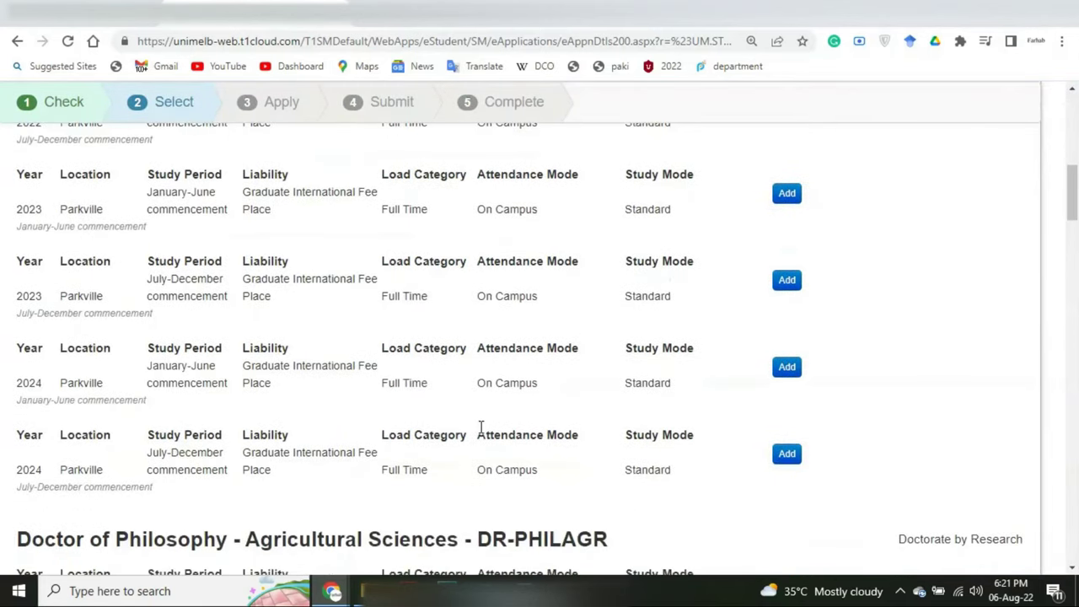
{"action": "scroll", "coordinate": [482, 434], "scroll_direction": "down", "scroll_amount": 5}
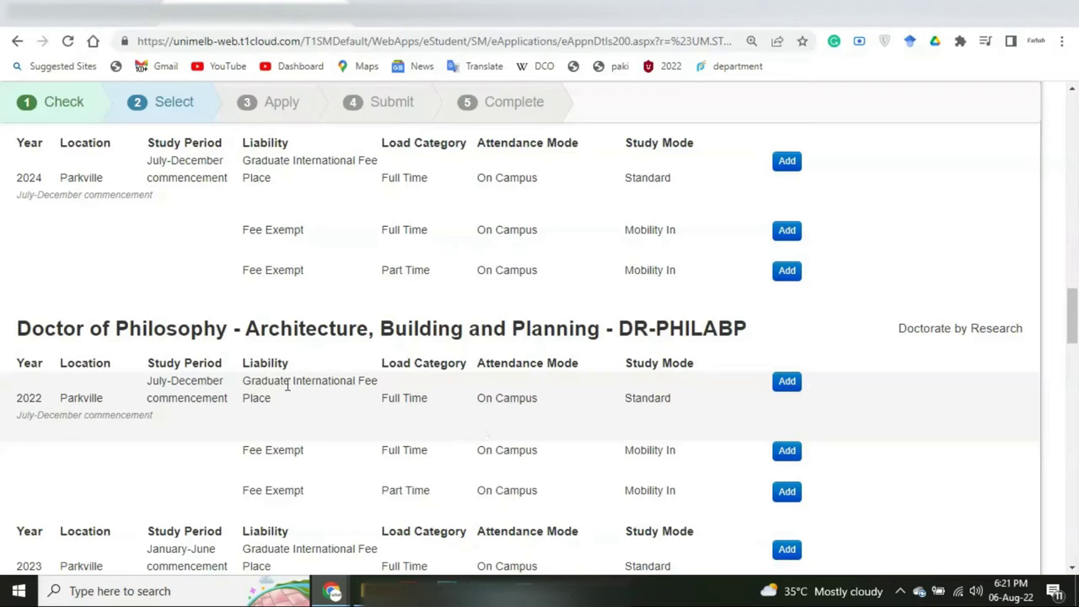
{"action": "key", "text": "ctrl+f"}
{"action": "type", "text": "VET"}
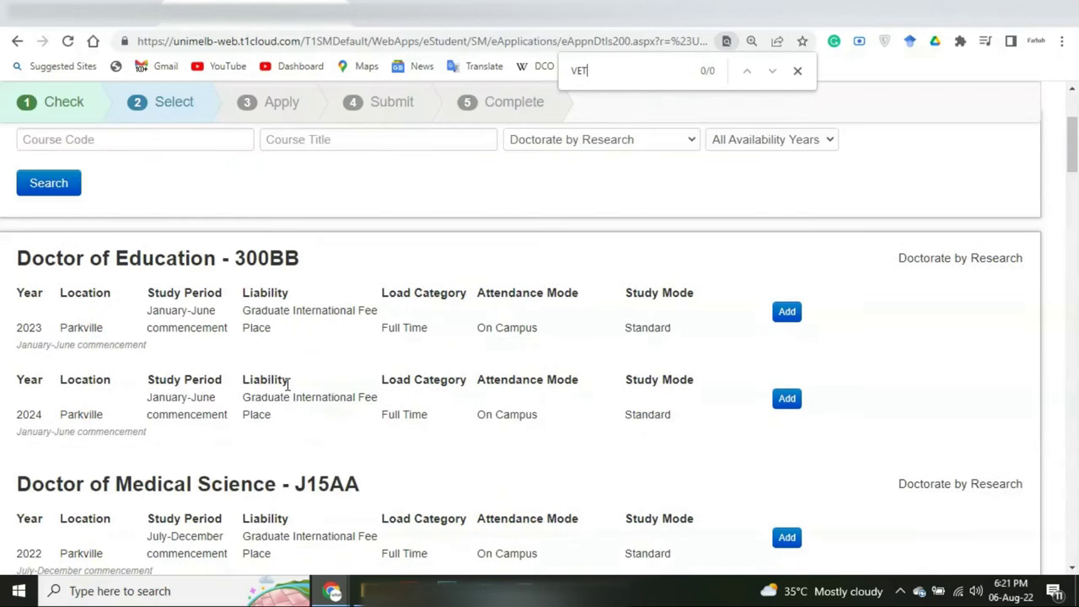
{"action": "key", "text": "BackSpace"}
{"action": "key", "text": "BackSpace"}
{"action": "key", "text": "BackSpace"}
{"action": "type", "text": "AN"}
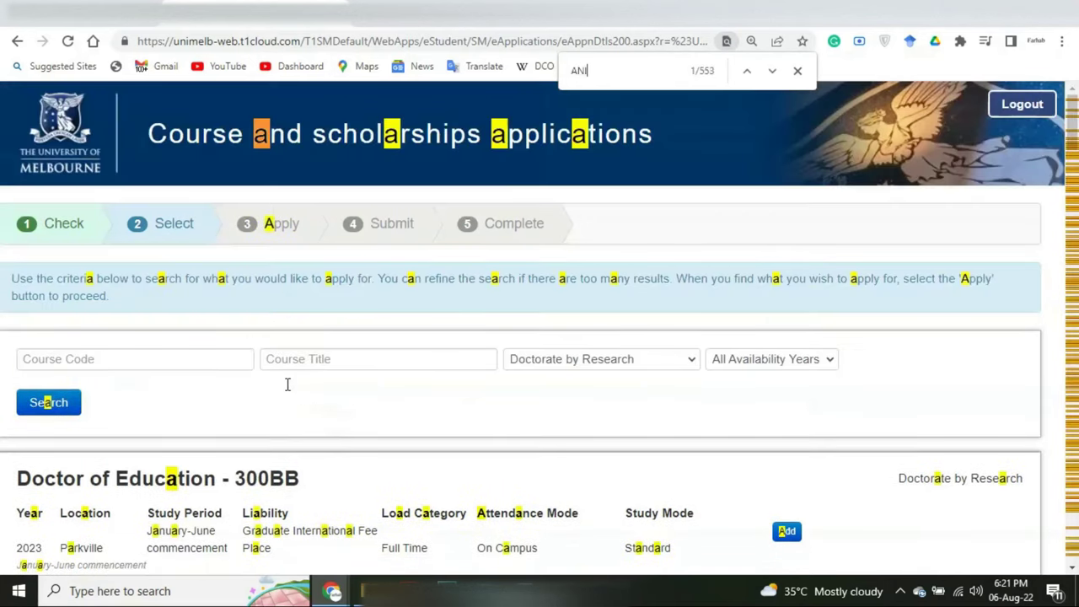
{"action": "key", "text": "BackSpace"}
{"action": "key", "text": "BackSpace"}
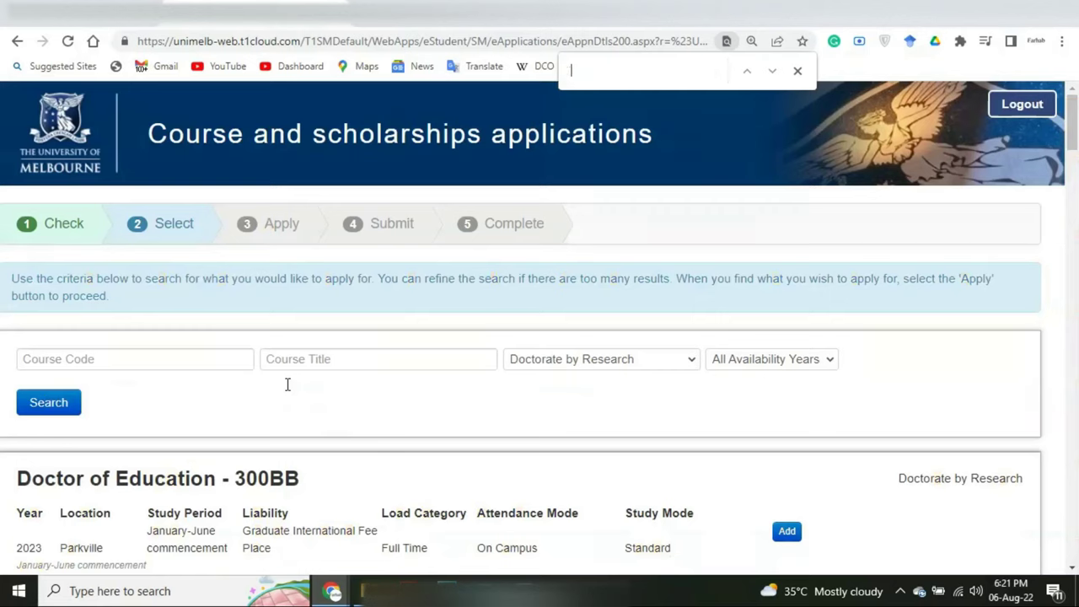
{"action": "type", "text": "BIO"}
{"action": "key", "text": "BackSpace"}
{"action": "type", "text": "TECH"}
{"action": "key", "text": "BackSpace"}
{"action": "key", "text": "BackSpace"}
{"action": "key", "text": "BackSpace"}
{"action": "scroll", "coordinate": [494, 446], "scroll_direction": "down", "scroll_amount": 4}
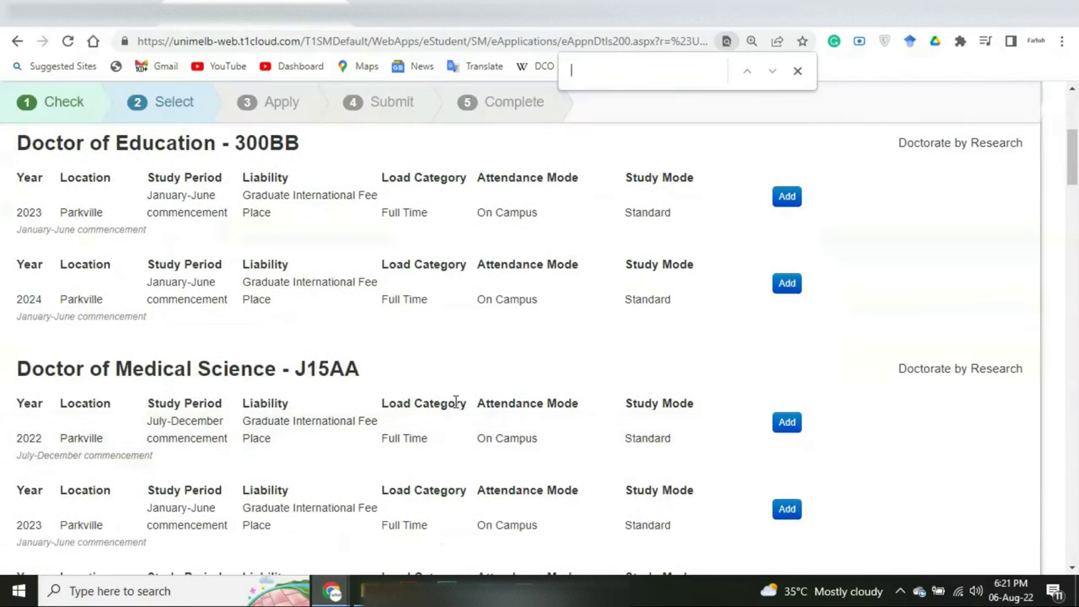
{"action": "scroll", "coordinate": [455, 402], "scroll_direction": "down", "scroll_amount": 2}
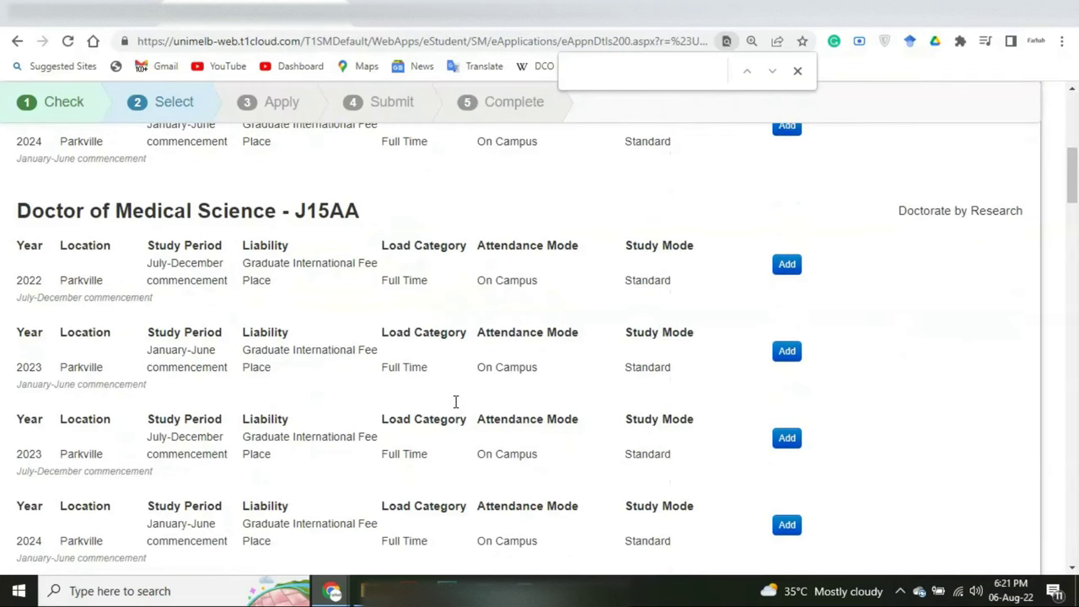
{"action": "scroll", "coordinate": [455, 403], "scroll_direction": "down", "scroll_amount": 3}
{"action": "scroll", "coordinate": [455, 403], "scroll_direction": "down", "scroll_amount": 3}
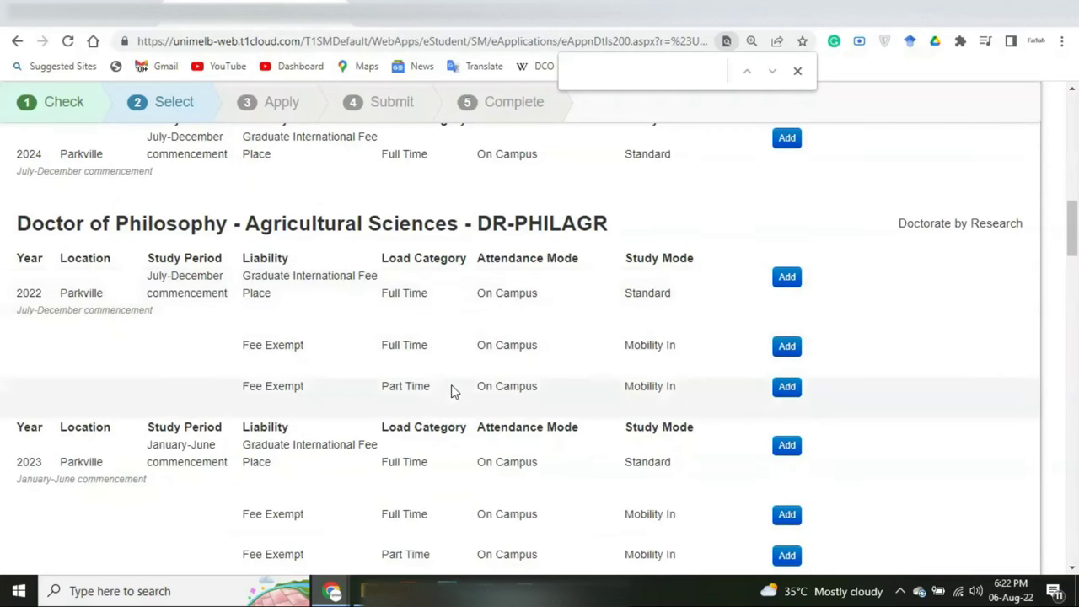
{"action": "scroll", "coordinate": [451, 390], "scroll_direction": "down", "scroll_amount": 9}
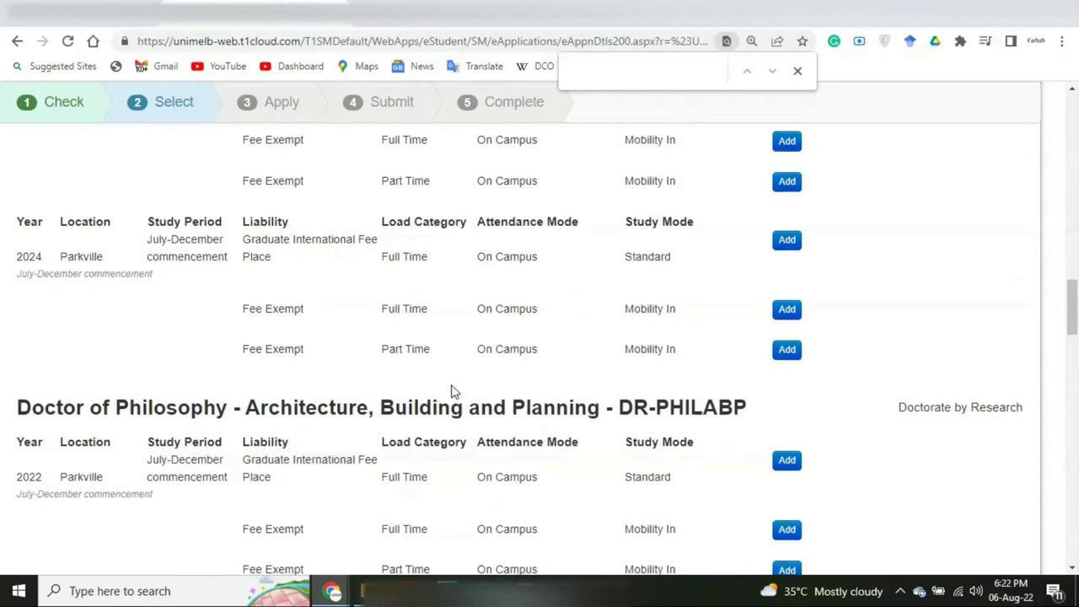
{"action": "scroll", "coordinate": [451, 391], "scroll_direction": "down", "scroll_amount": 9}
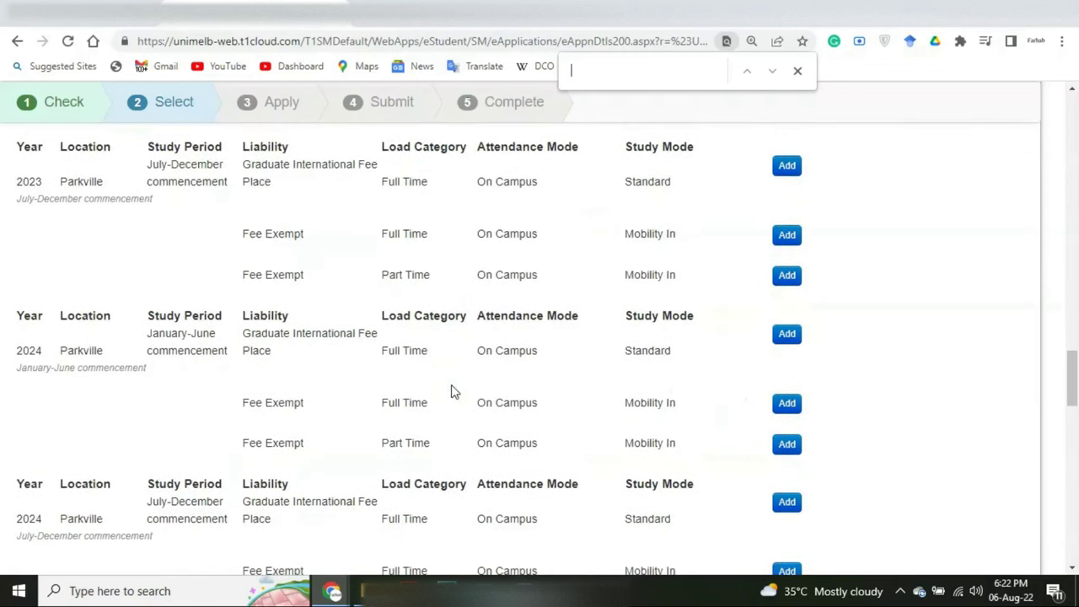
{"action": "scroll", "coordinate": [451, 390], "scroll_direction": "down", "scroll_amount": 1}
{"action": "scroll", "coordinate": [451, 391], "scroll_direction": "down", "scroll_amount": 4}
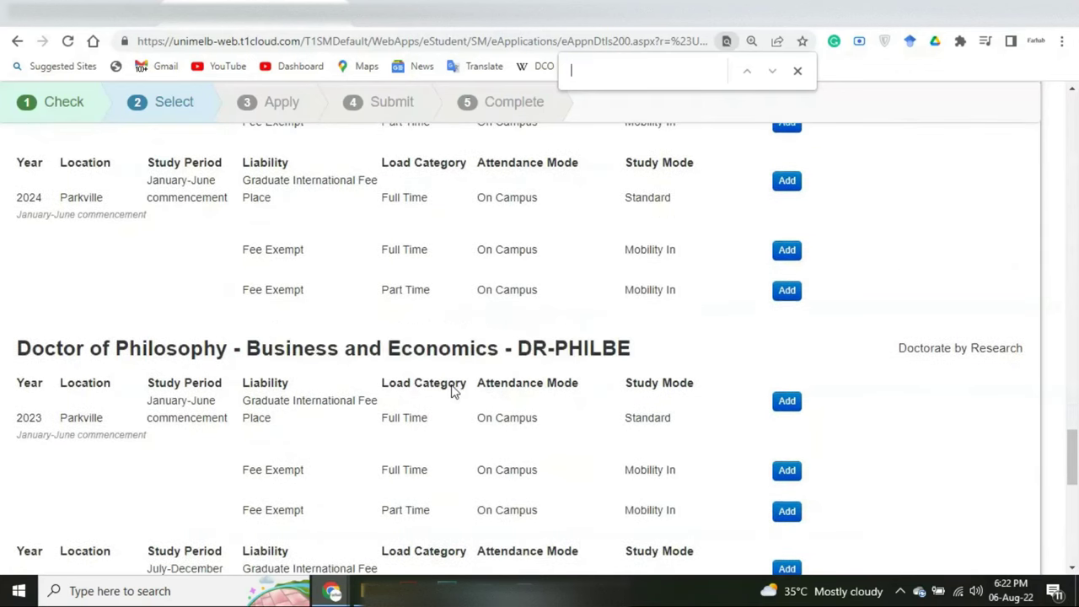
{"action": "scroll", "coordinate": [451, 390], "scroll_direction": "down", "scroll_amount": 5}
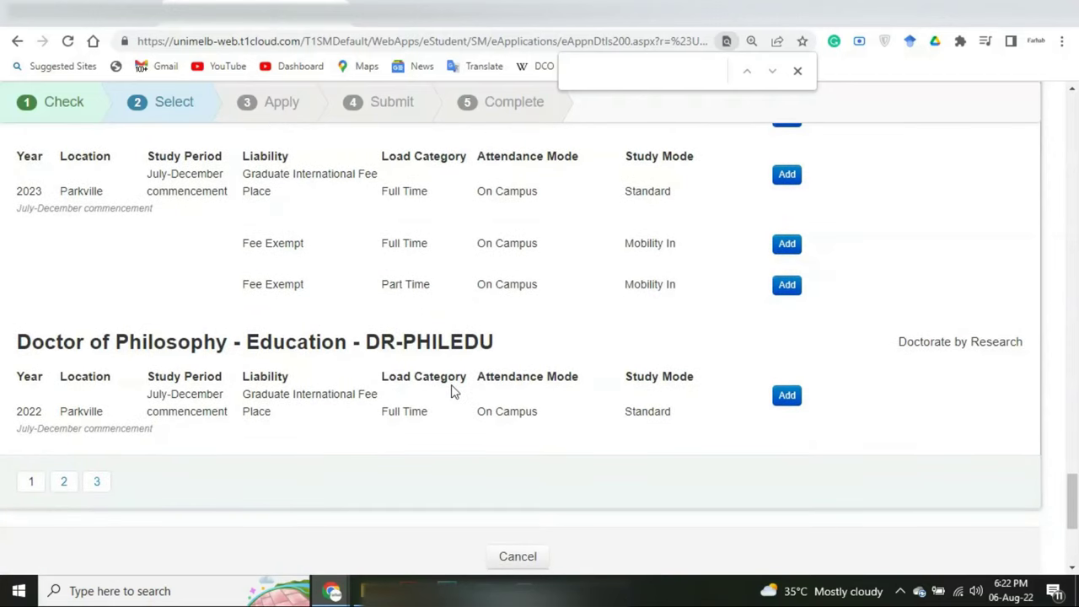
{"action": "scroll", "coordinate": [451, 391], "scroll_direction": "down", "scroll_amount": 2}
Step: Go to page 2 of the Doctorate by Research results and scroll through it
{"action": "left_click", "coordinate": [63, 324]}
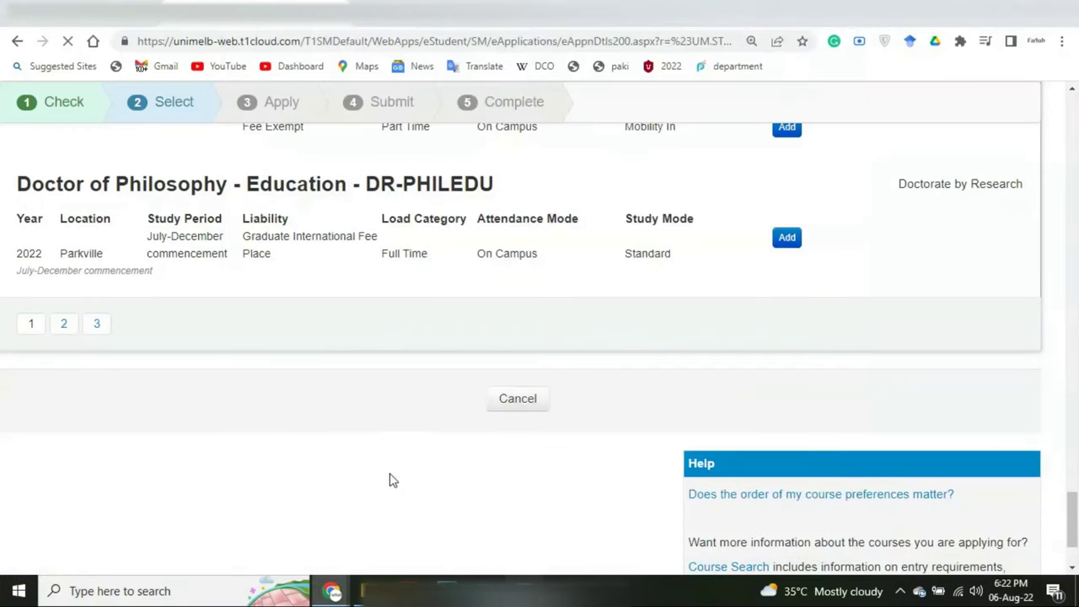
{"action": "scroll", "coordinate": [368, 453], "scroll_direction": "down", "scroll_amount": 5}
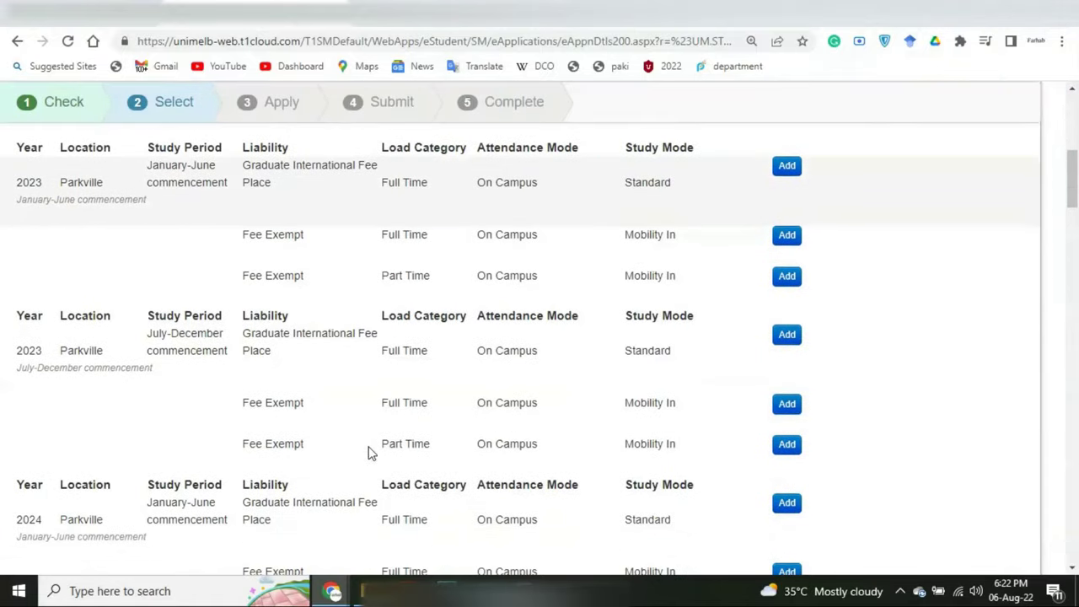
{"action": "scroll", "coordinate": [369, 453], "scroll_direction": "down", "scroll_amount": 7}
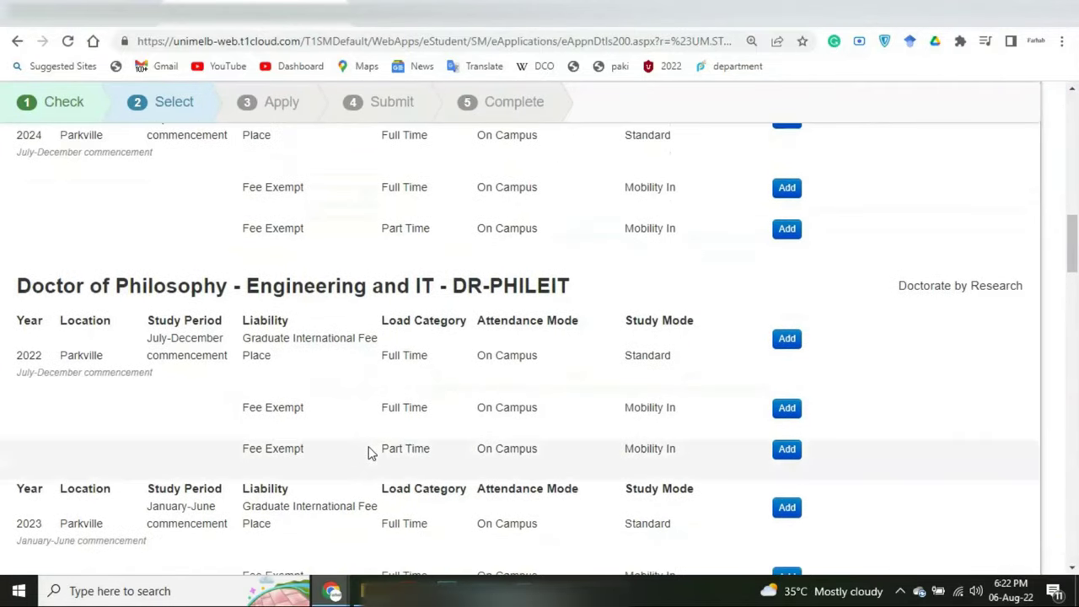
{"action": "scroll", "coordinate": [368, 453], "scroll_direction": "down", "scroll_amount": 8}
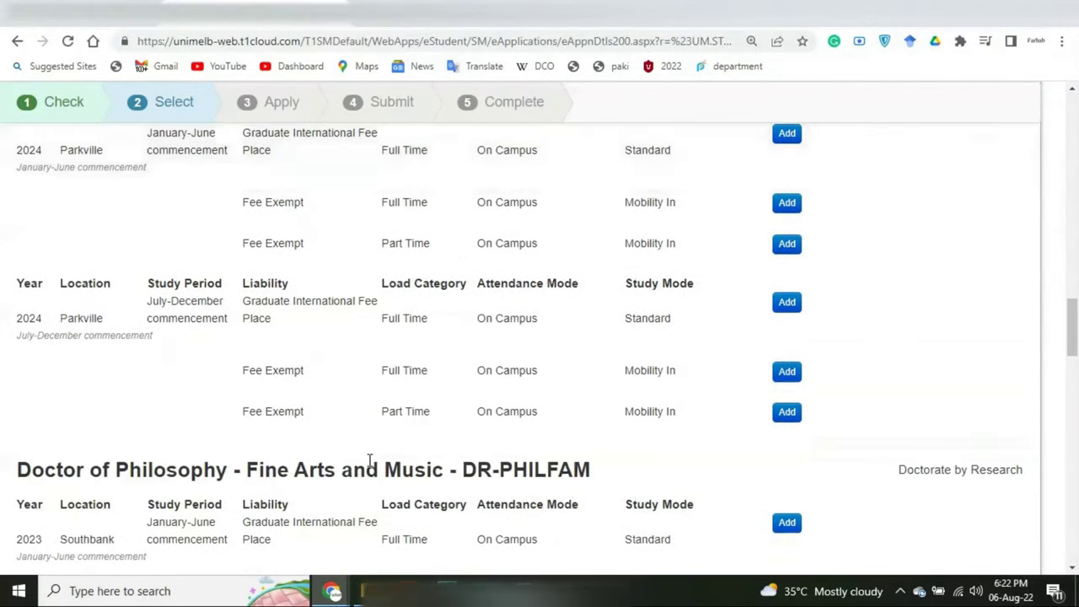
Step: Search the page for veterinary-related terms: 'v', 'ANIM', 'B' and 'TECH'
{"action": "key", "text": "ctrl+f"}
{"action": "type", "text": "v"}
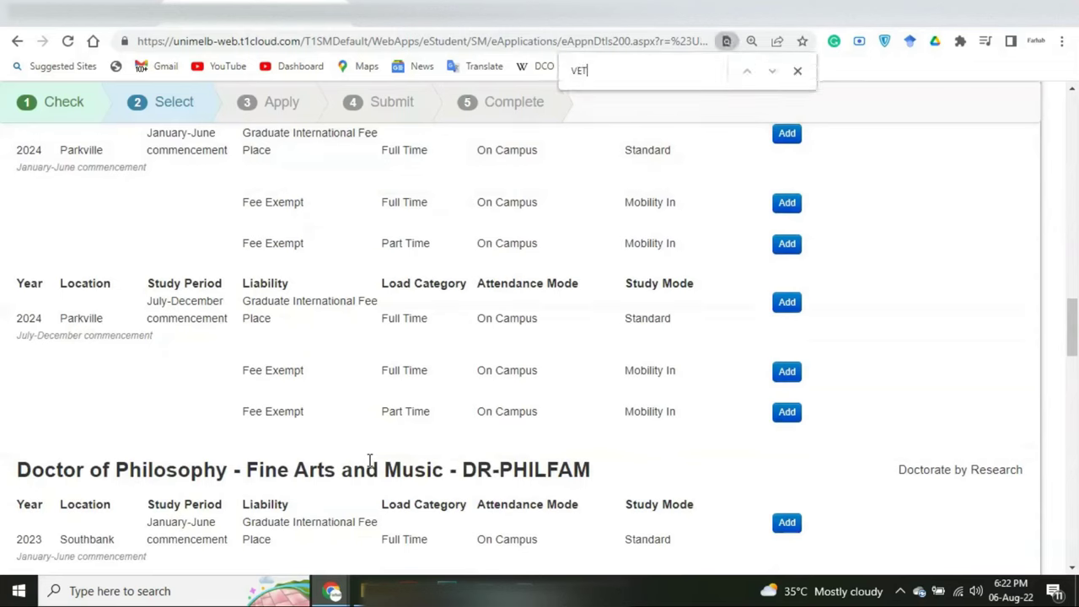
{"action": "key", "text": "BackSpace"}
{"action": "key", "text": "BackSpace"}
{"action": "type", "text": "ANIM"}
{"action": "key", "text": "BackSpace"}
{"action": "type", "text": "B"}
{"action": "key", "text": "BackSpace"}
{"action": "type", "text": "TECH"}
{"action": "key", "text": "BackSpace"}
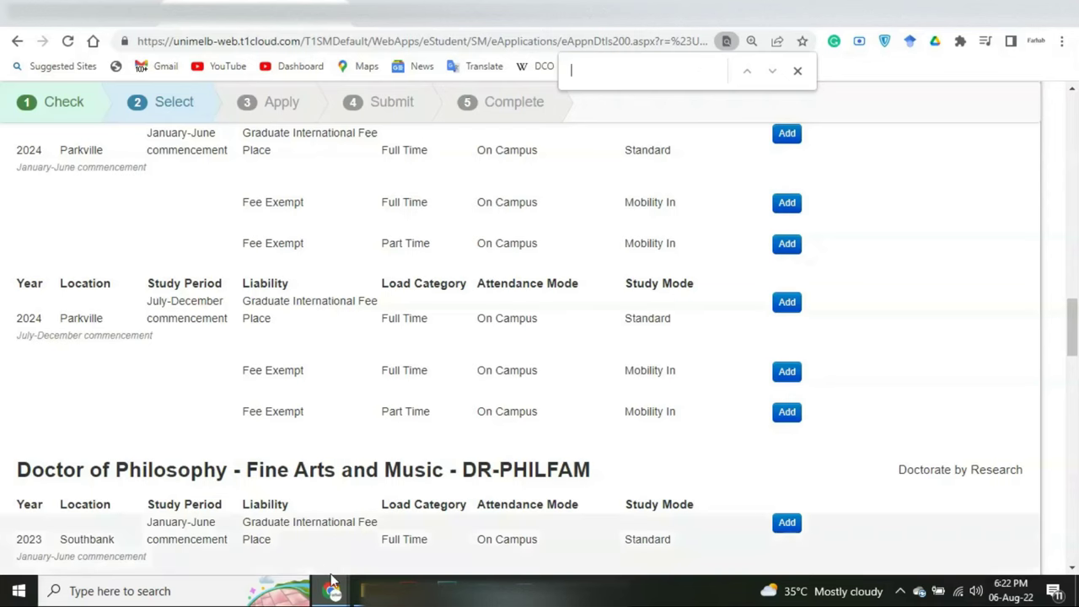
{"action": "scroll", "coordinate": [309, 337], "scroll_direction": "down", "scroll_amount": 10}
{"action": "scroll", "coordinate": [309, 363], "scroll_direction": "down", "scroll_amount": 2}
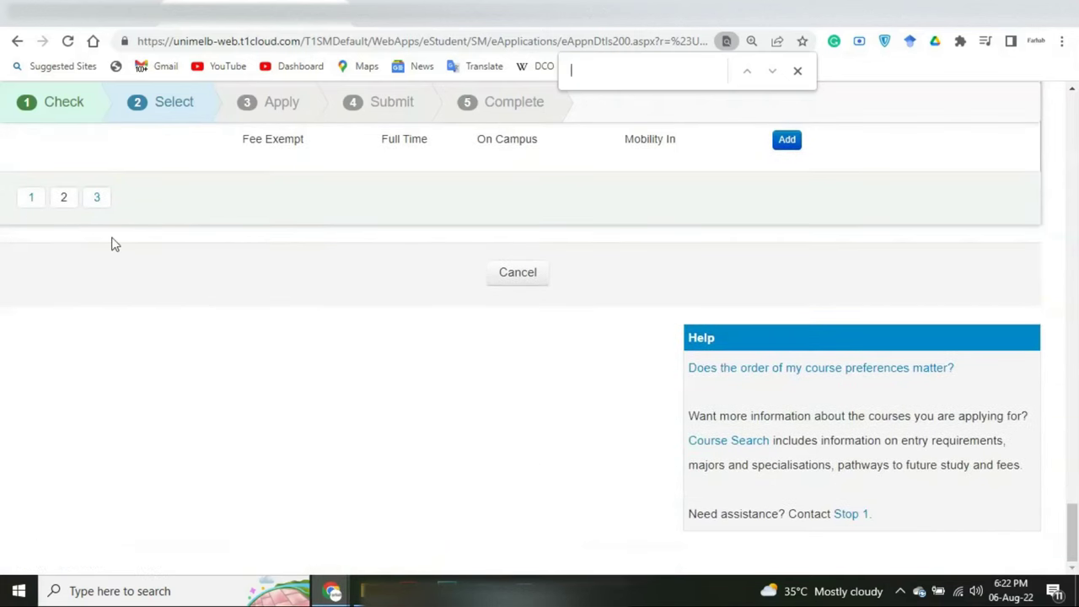
{"action": "left_click", "coordinate": [97, 199]}
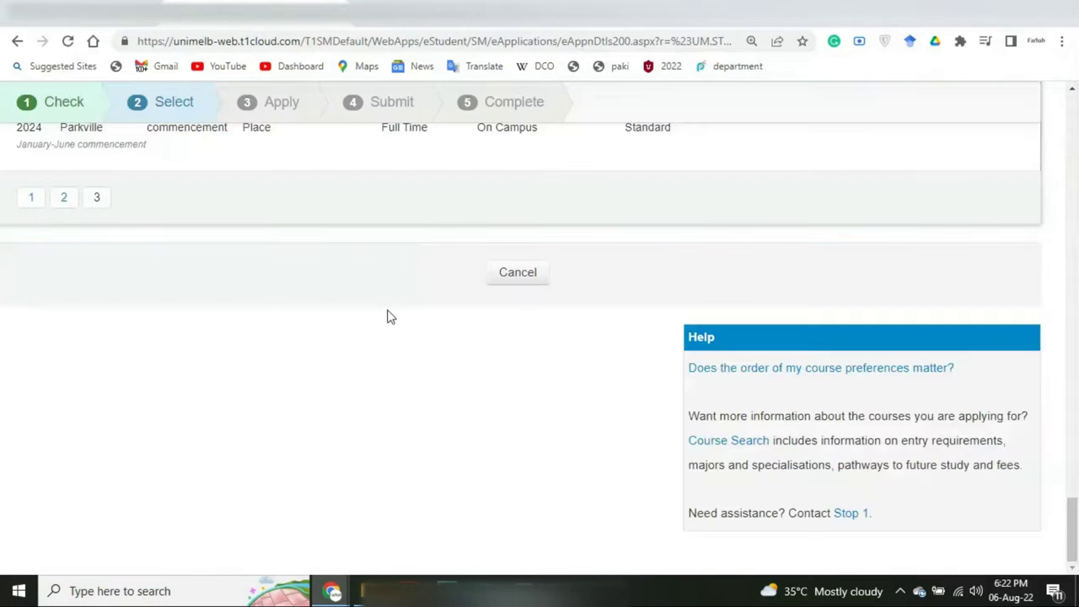
{"action": "scroll", "coordinate": [431, 419], "scroll_direction": "up", "scroll_amount": 10}
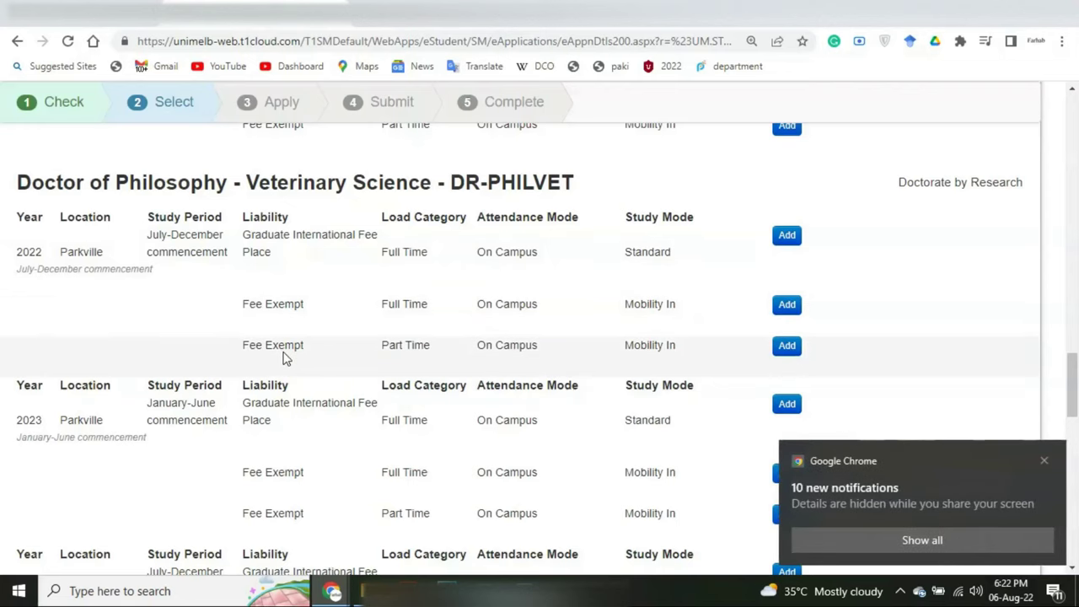
{"action": "scroll", "coordinate": [497, 354], "scroll_direction": "down", "scroll_amount": 5}
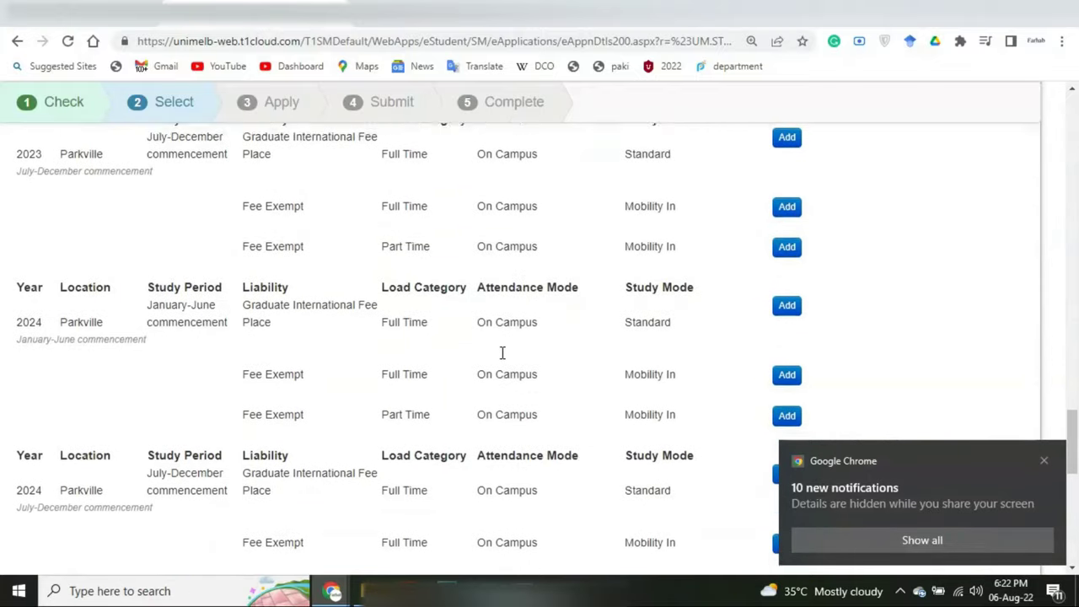
{"action": "scroll", "coordinate": [502, 352], "scroll_direction": "down", "scroll_amount": 2}
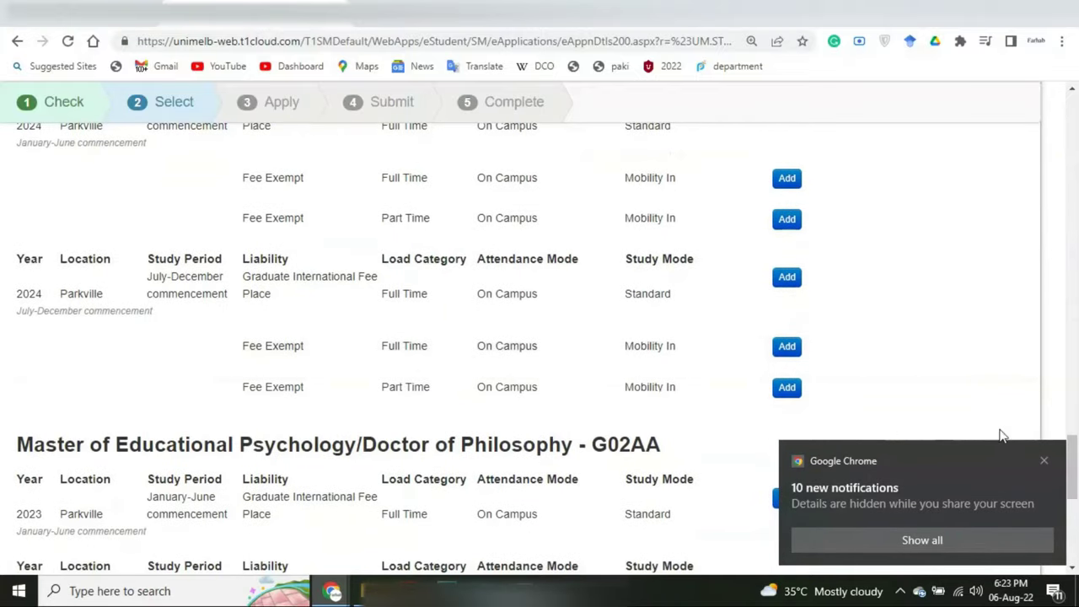
{"action": "left_click", "coordinate": [1044, 461]}
{"action": "scroll", "coordinate": [386, 371], "scroll_direction": "down", "scroll_amount": 5}
{"action": "scroll", "coordinate": [386, 371], "scroll_direction": "down", "scroll_amount": 3}
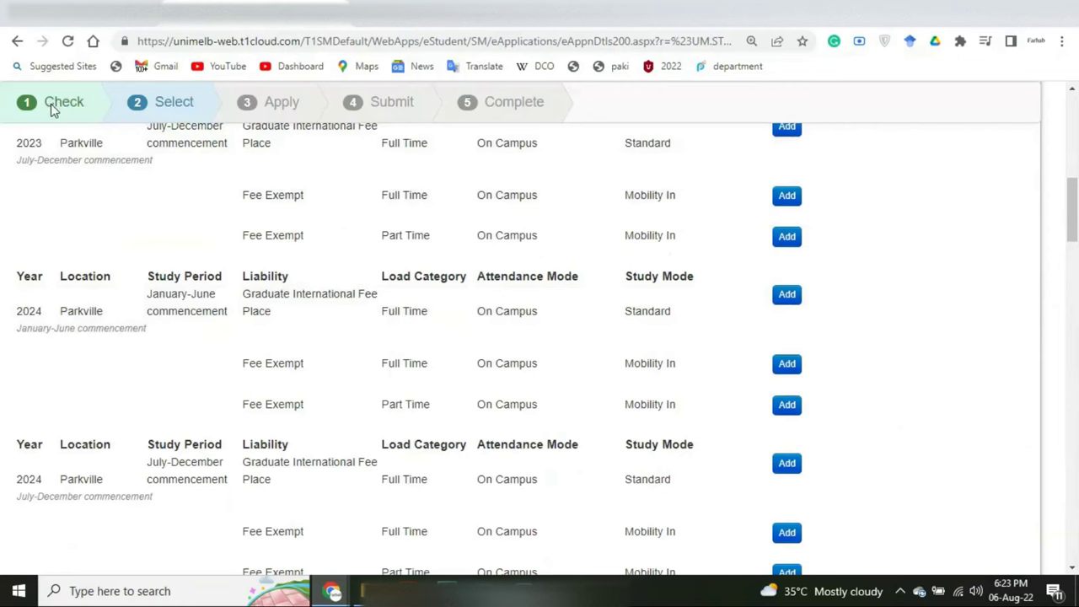
{"action": "scroll", "coordinate": [193, 212], "scroll_direction": "up", "scroll_amount": 6}
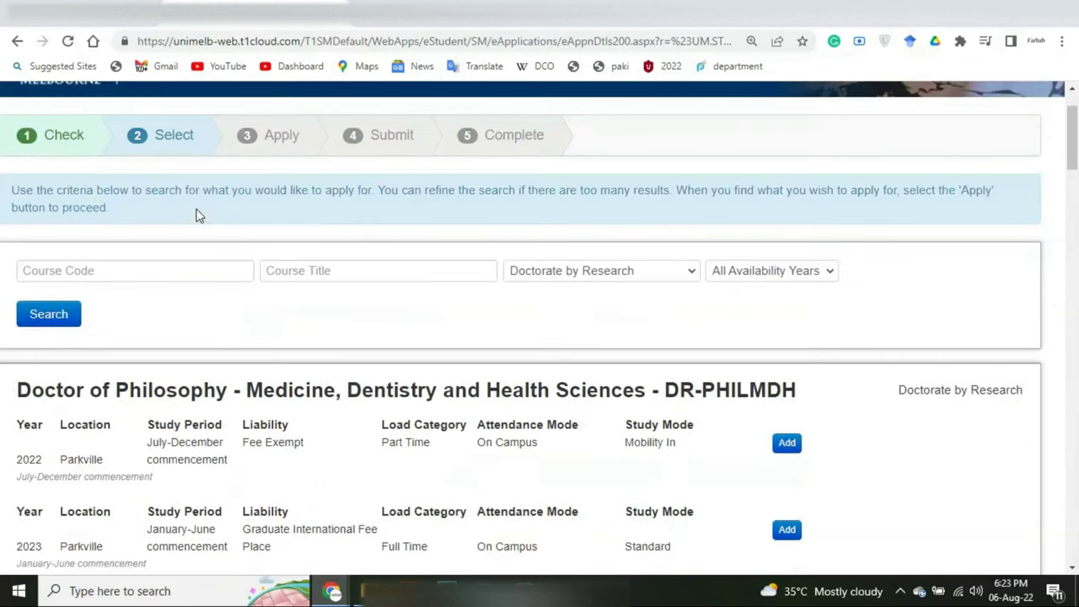
{"action": "scroll", "coordinate": [197, 332], "scroll_direction": "down", "scroll_amount": 7}
{"action": "scroll", "coordinate": [198, 334], "scroll_direction": "up", "scroll_amount": 8}
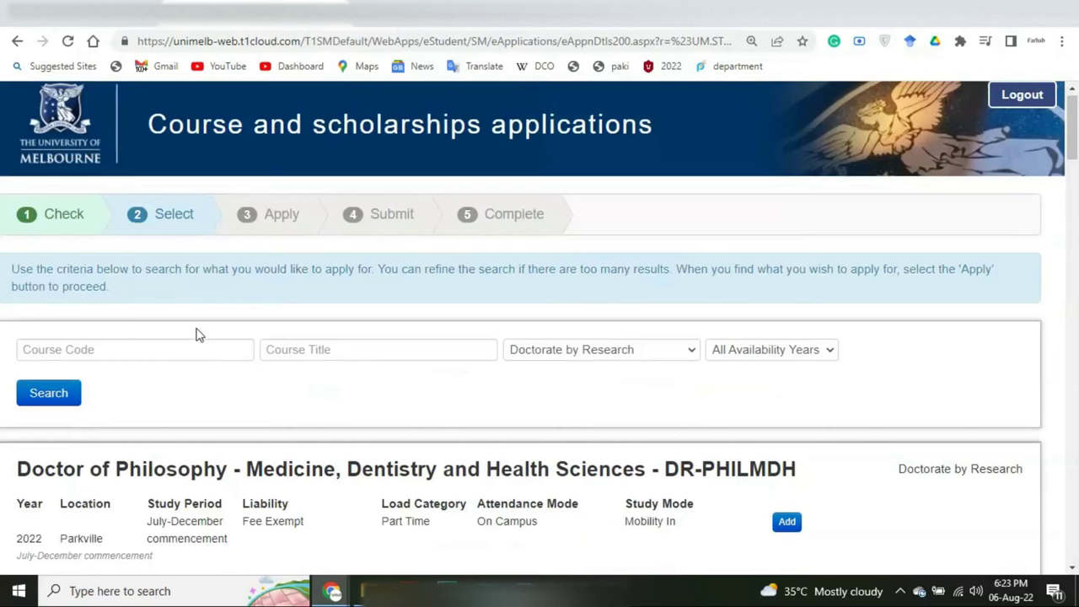
{"action": "scroll", "coordinate": [684, 441], "scroll_direction": "down", "scroll_amount": 20}
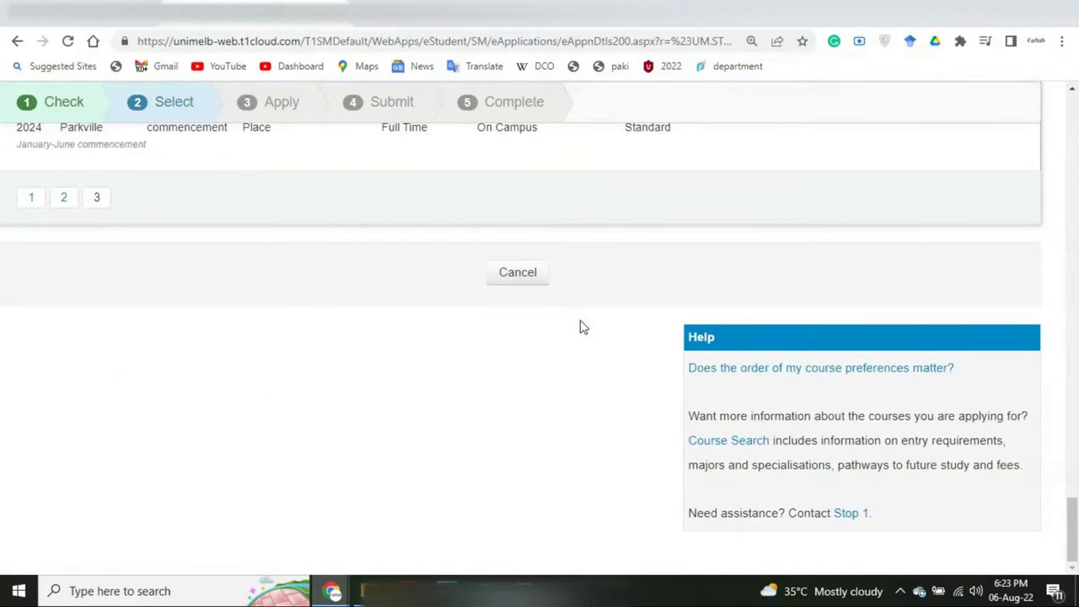
Step: Cancel the course selection, start a new application and proceed past the Check page
{"action": "left_click", "coordinate": [527, 278]}
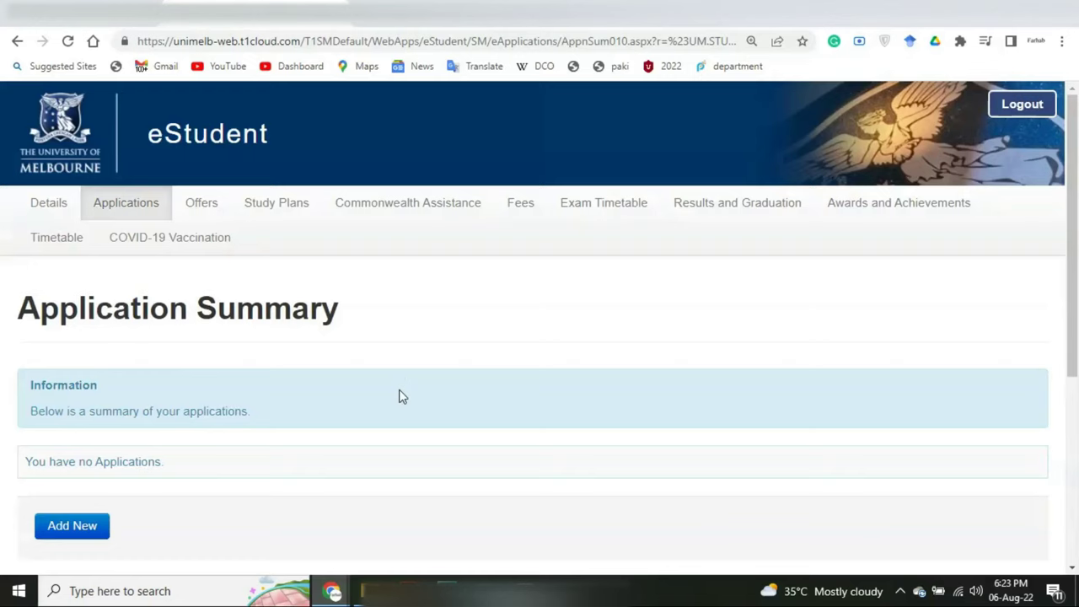
{"action": "scroll", "coordinate": [401, 397], "scroll_direction": "down", "scroll_amount": 4}
{"action": "scroll", "coordinate": [402, 397], "scroll_direction": "up", "scroll_amount": 2}
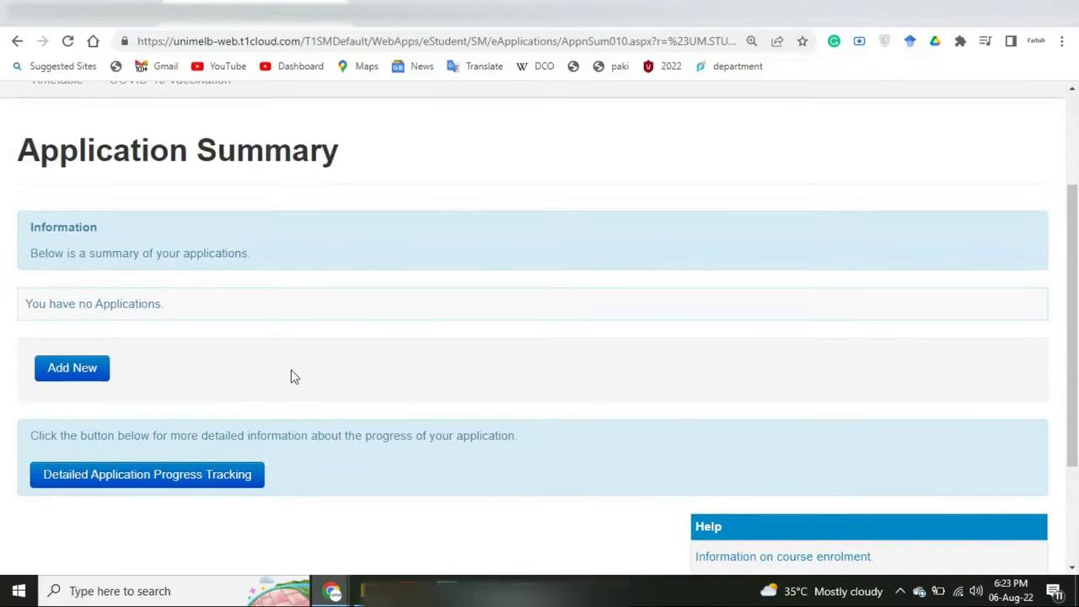
{"action": "left_click", "coordinate": [91, 374]}
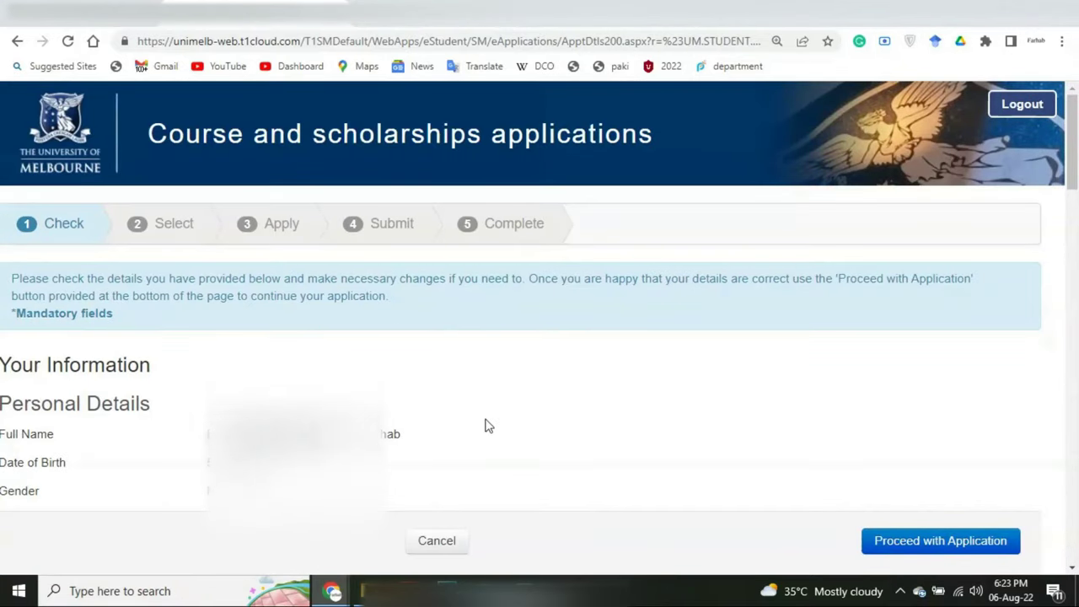
{"action": "scroll", "coordinate": [487, 427], "scroll_direction": "down", "scroll_amount": 5}
{"action": "left_click", "coordinate": [911, 553]}
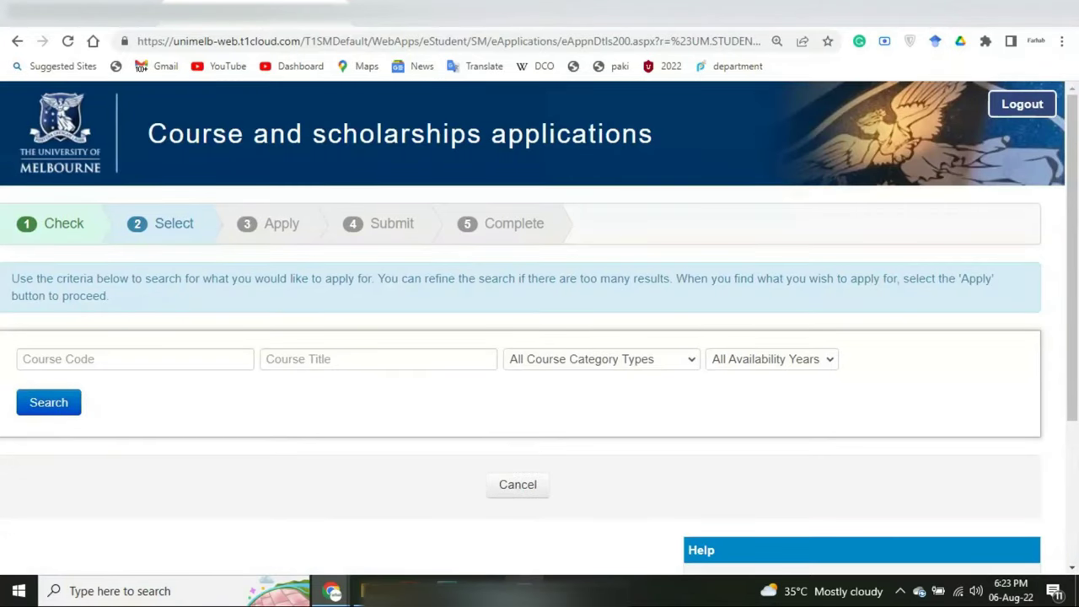
Step: On course results page 3, add the 2022 Full Time Standard DR-PHILVET offering
{"action": "left_click", "coordinate": [524, 590]}
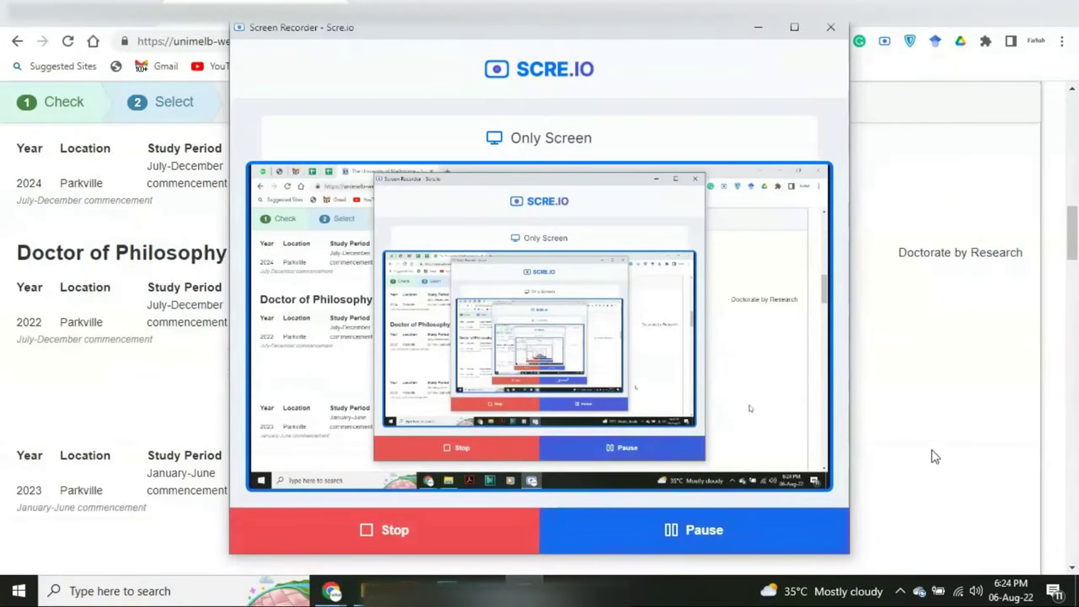
{"action": "left_click", "coordinate": [933, 453]}
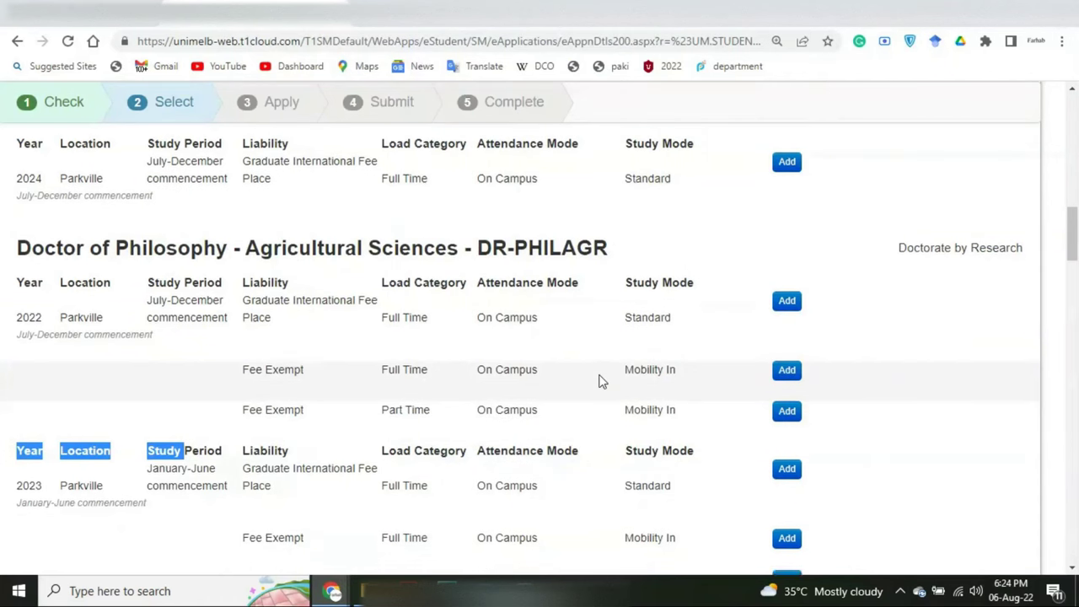
{"action": "scroll", "coordinate": [600, 379], "scroll_direction": "down", "scroll_amount": 15}
{"action": "scroll", "coordinate": [463, 454], "scroll_direction": "down", "scroll_amount": 10}
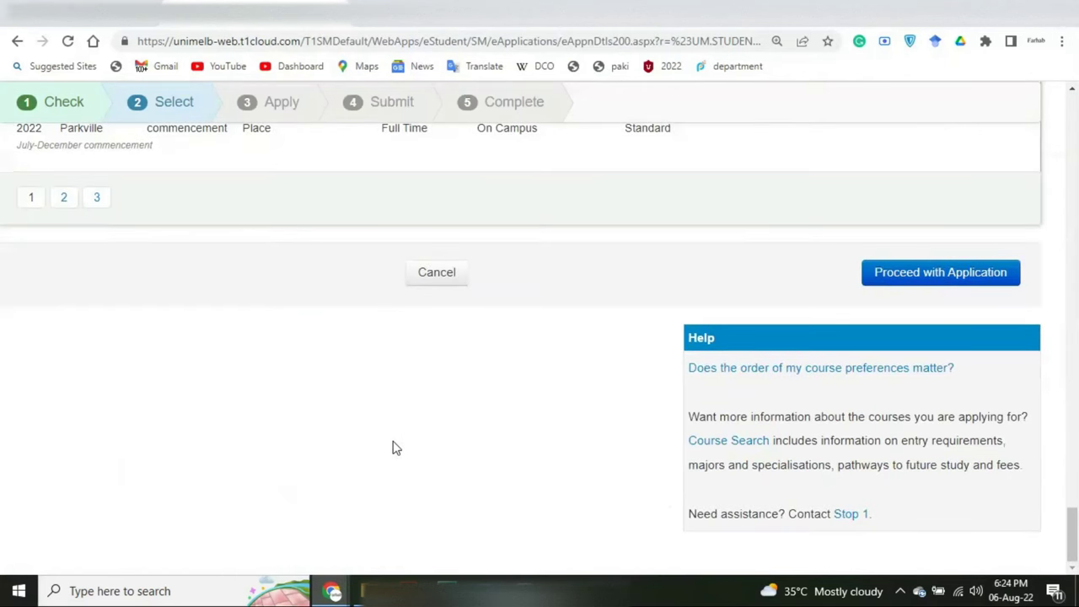
{"action": "scroll", "coordinate": [95, 440], "scroll_direction": "up", "scroll_amount": 3}
{"action": "left_click", "coordinate": [95, 435]}
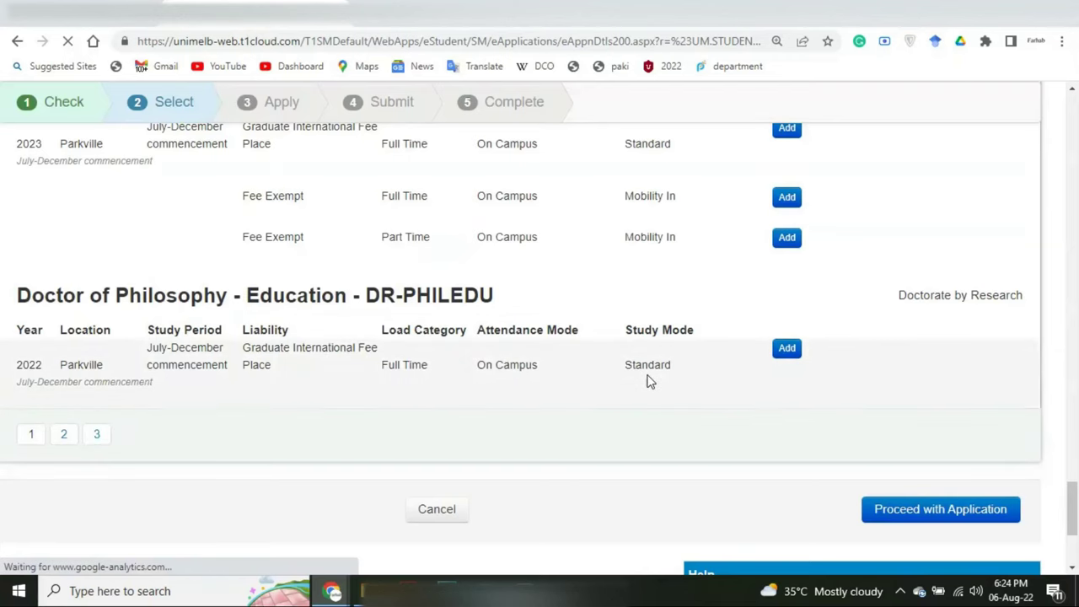
{"action": "scroll", "coordinate": [648, 382], "scroll_direction": "down", "scroll_amount": 5}
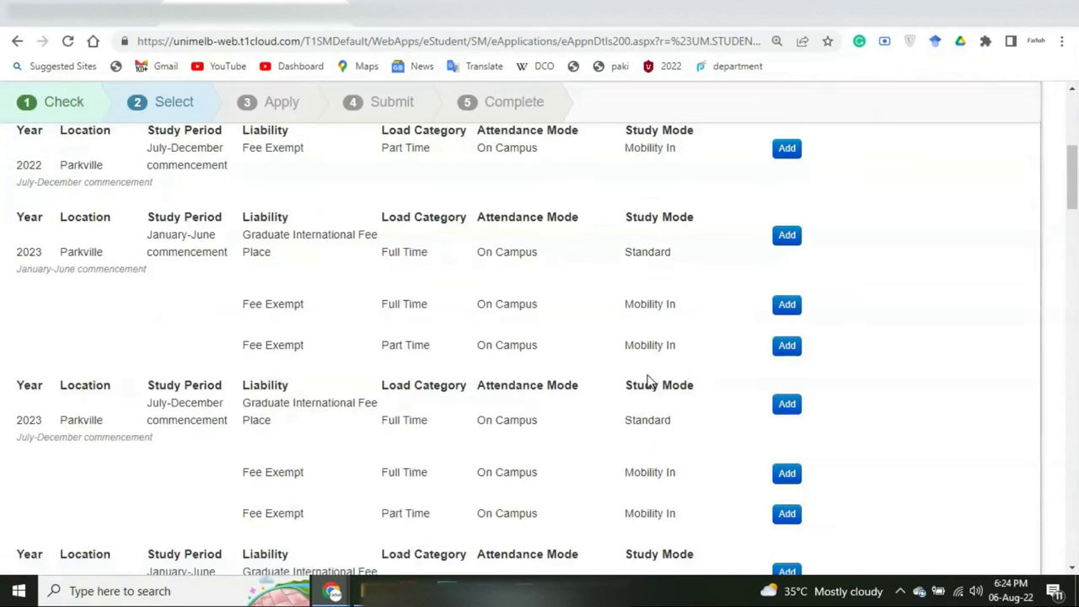
{"action": "scroll", "coordinate": [649, 384], "scroll_direction": "down", "scroll_amount": 10}
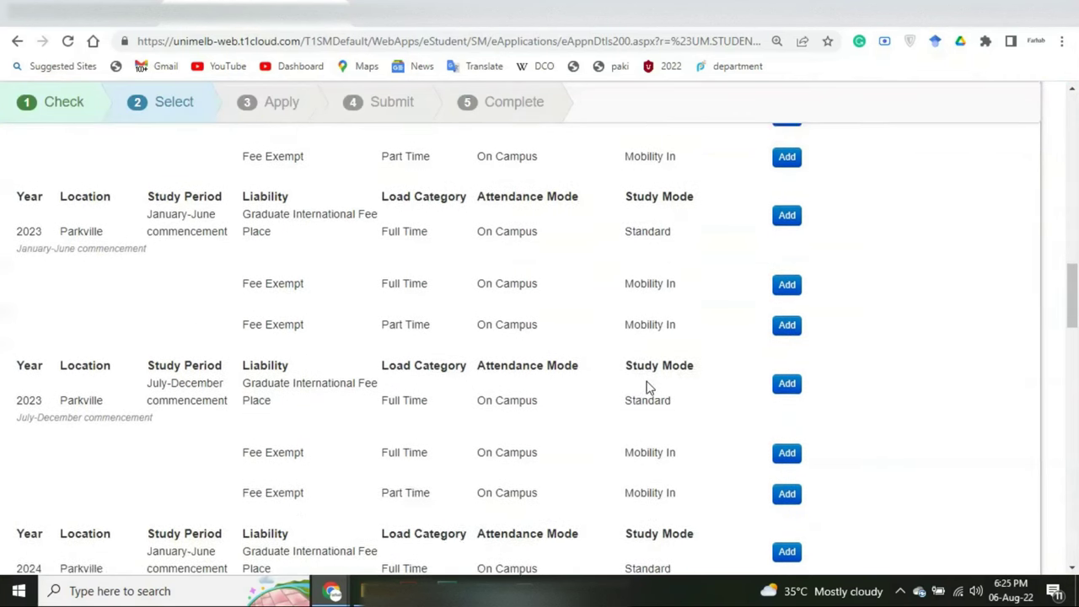
{"action": "scroll", "coordinate": [647, 387], "scroll_direction": "down", "scroll_amount": 4}
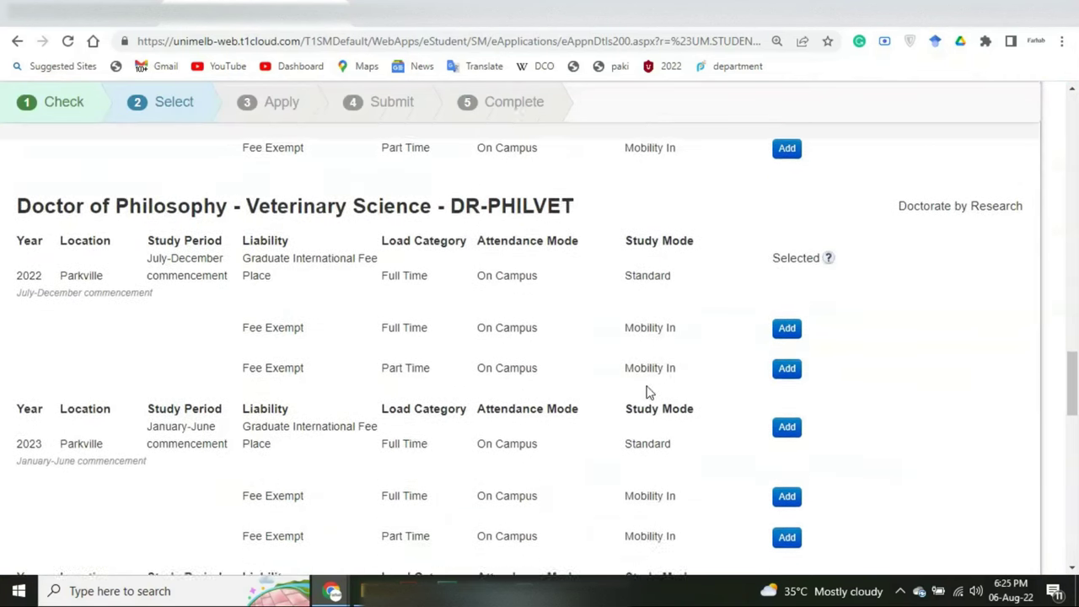
{"action": "left_click", "coordinate": [786, 346]}
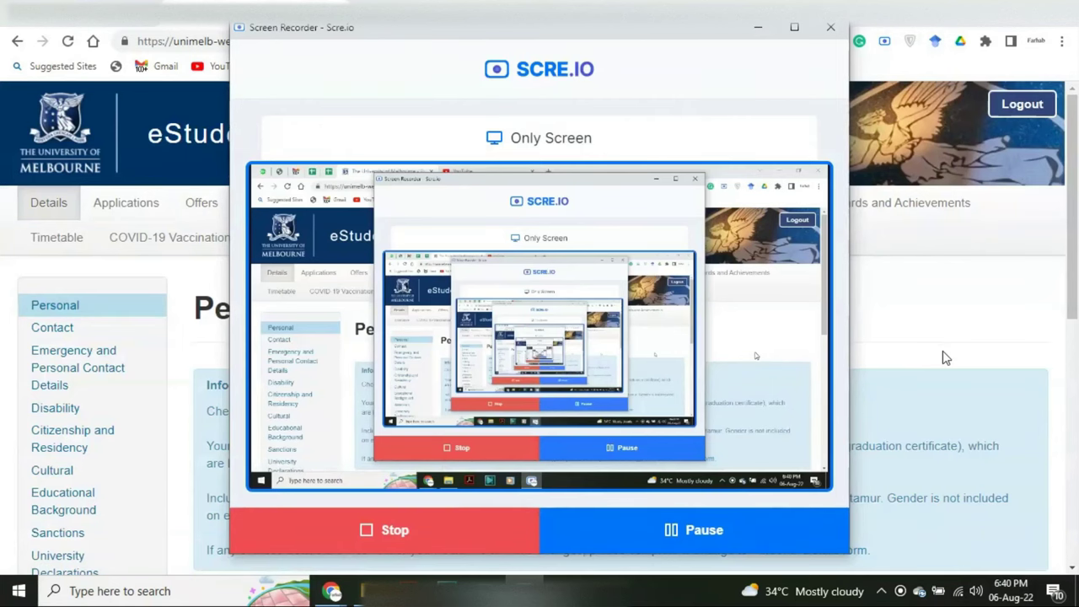
Step: Close the Scre.io recorder window and cancel its Leave app prompt
{"action": "left_click", "coordinate": [830, 28]}
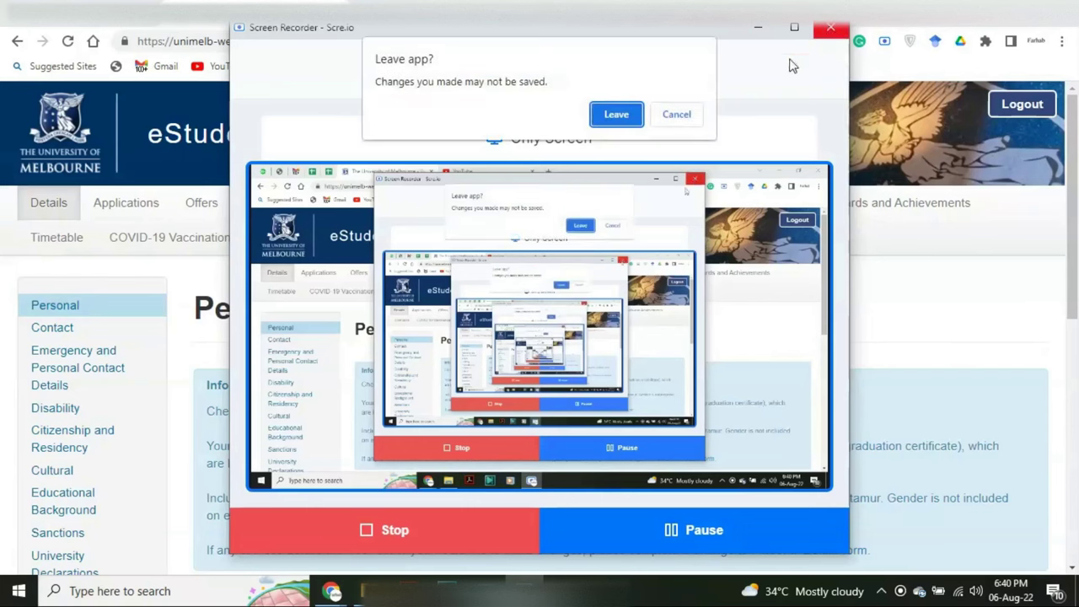
{"action": "left_click", "coordinate": [663, 116]}
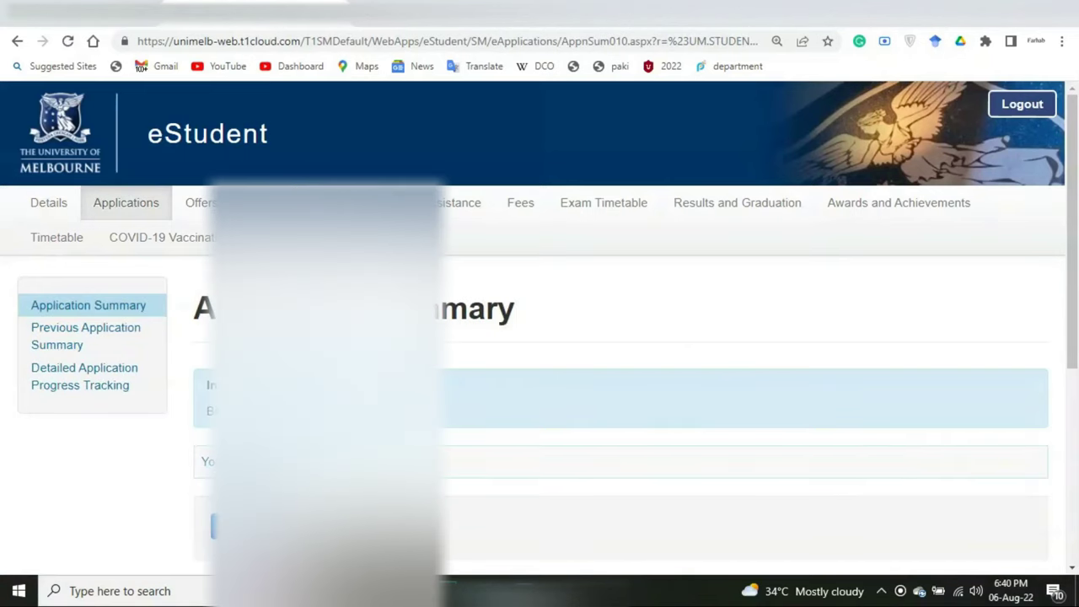
Step: Review the new application's Check page and proceed to the blank course search
{"action": "scroll", "coordinate": [540, 329], "scroll_direction": "down", "scroll_amount": 3}
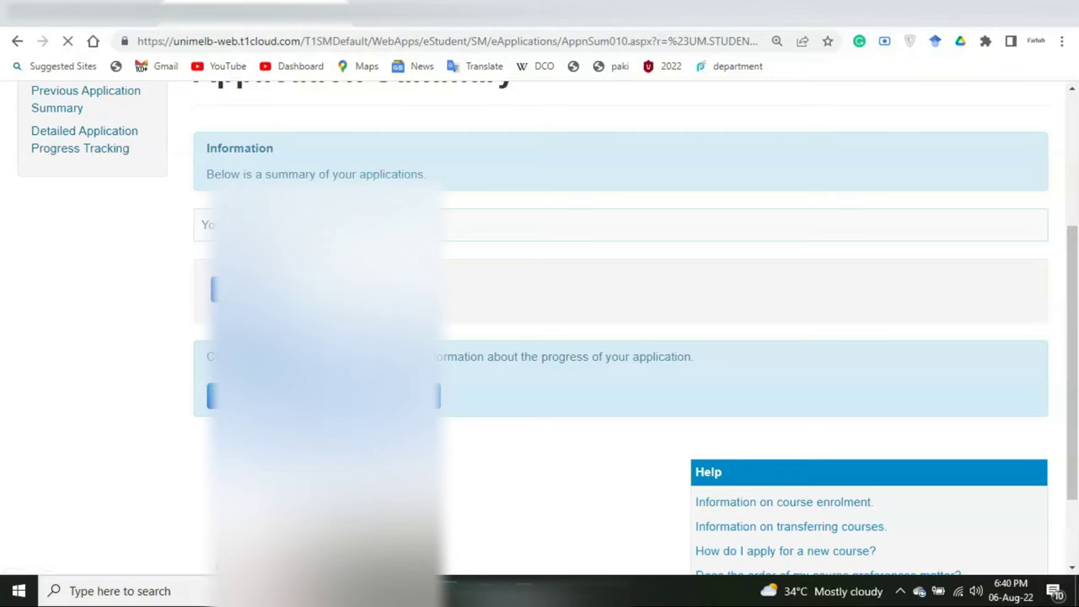
{"action": "scroll", "coordinate": [540, 320], "scroll_direction": "down", "scroll_amount": 2}
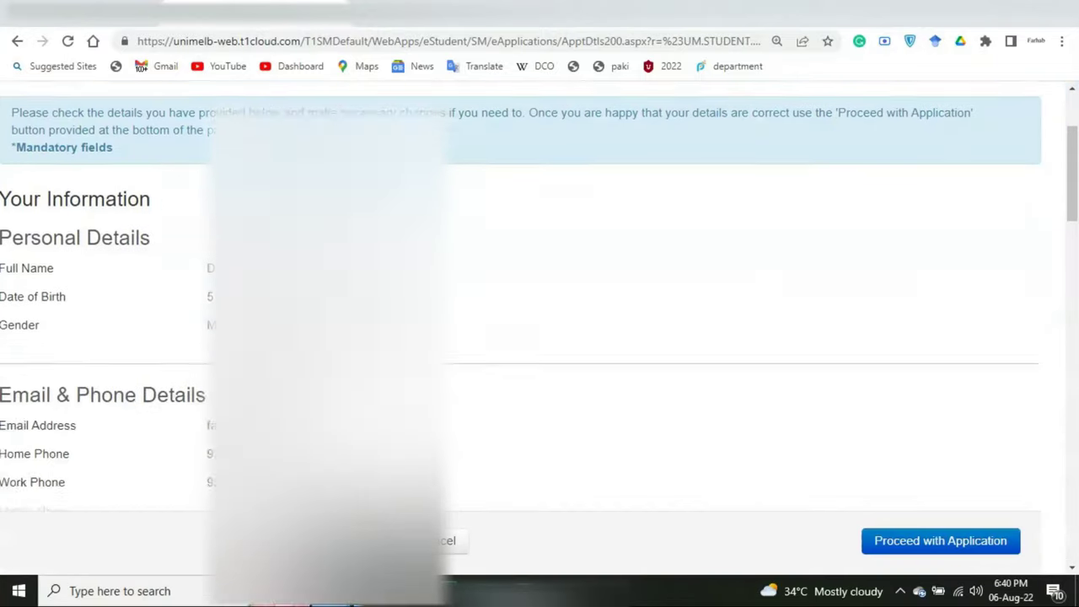
{"action": "scroll", "coordinate": [944, 544], "scroll_direction": "down", "scroll_amount": 10}
{"action": "left_click", "coordinate": [942, 543]}
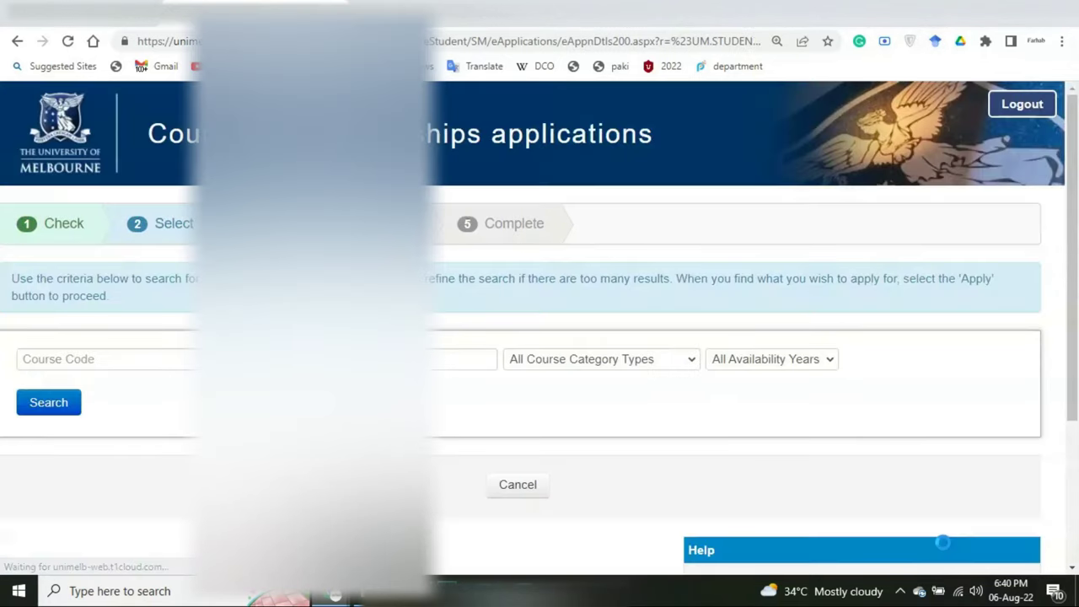
Step: Search courses filtered to the Doctorate by Research category
{"action": "left_click", "coordinate": [639, 360]}
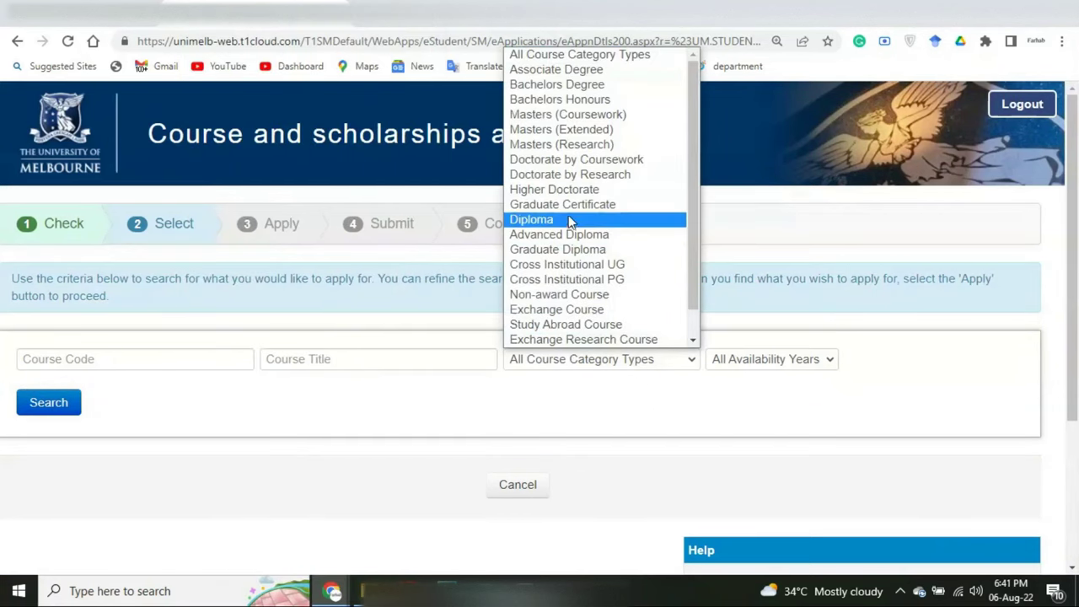
{"action": "left_click", "coordinate": [555, 174]}
{"action": "left_click", "coordinate": [50, 404]}
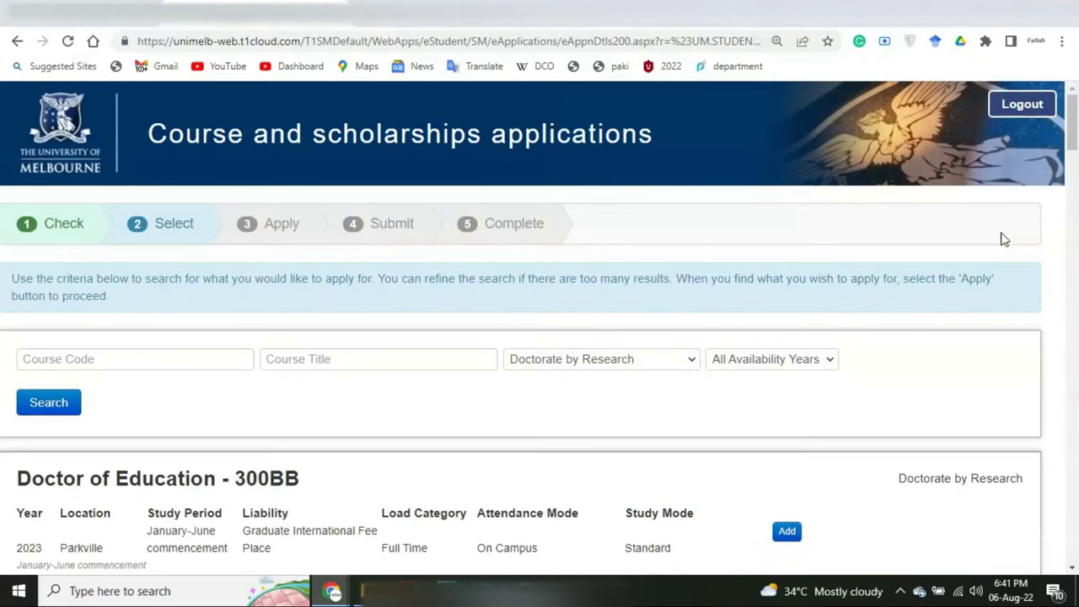
Step: Go to results page 3 and find Doctor of Philosophy - Veterinary Science (DR-PHILVET)
{"action": "left_click_drag", "start_coordinate": [1075, 139], "coordinate": [1073, 531]}
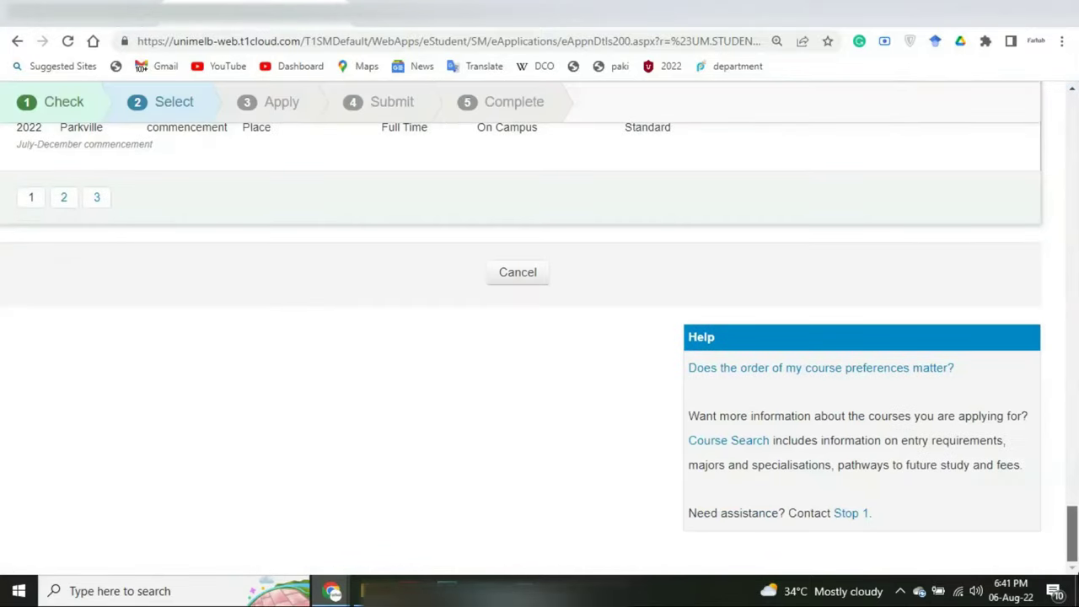
{"action": "left_click", "coordinate": [107, 205]}
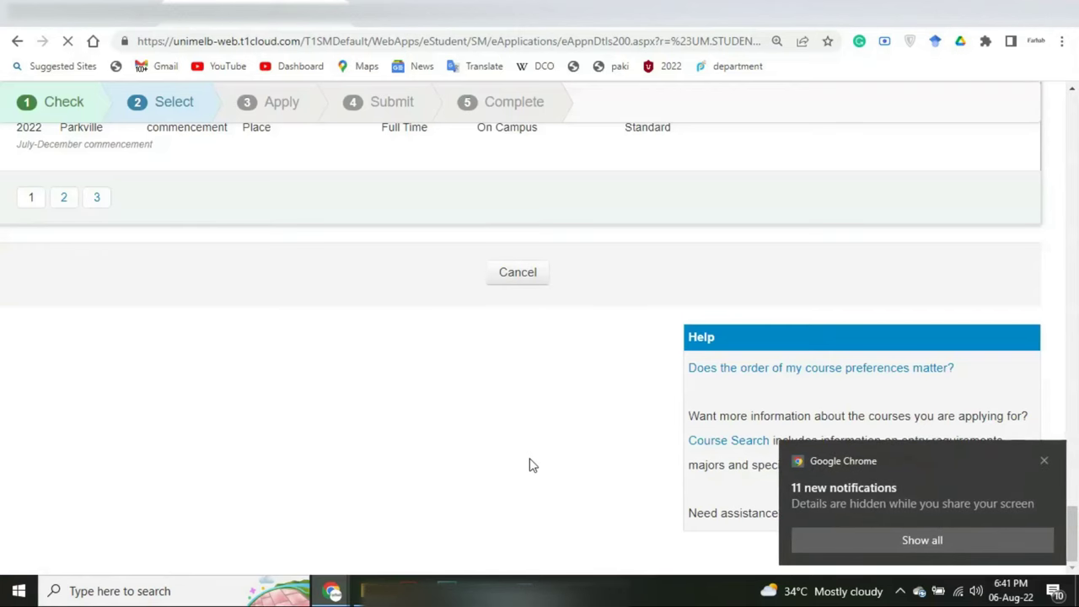
{"action": "scroll", "coordinate": [531, 466], "scroll_direction": "down", "scroll_amount": 5}
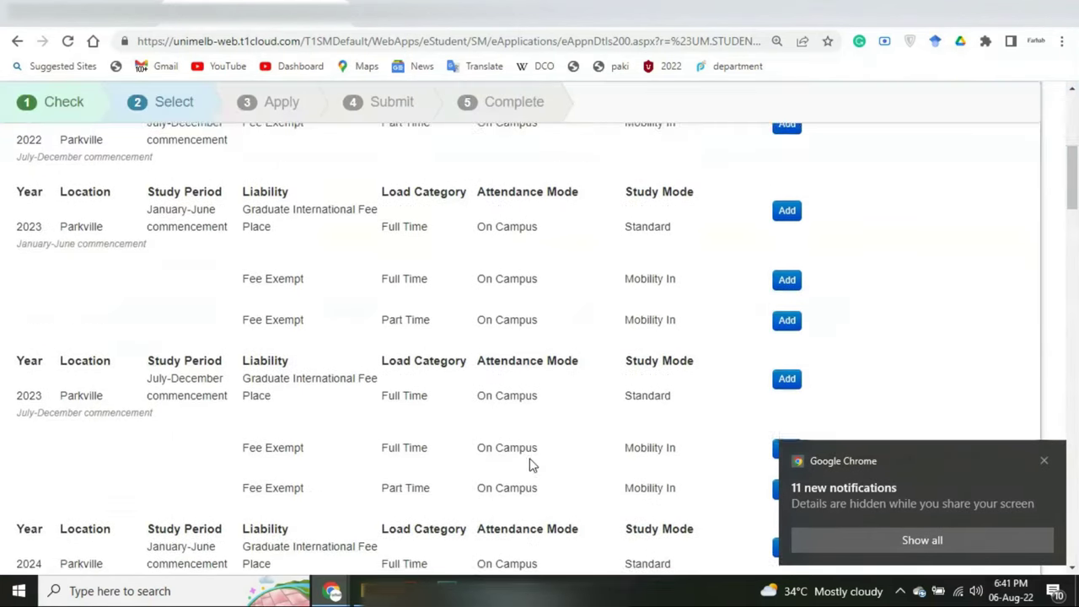
{"action": "scroll", "coordinate": [531, 466], "scroll_direction": "down", "scroll_amount": 12}
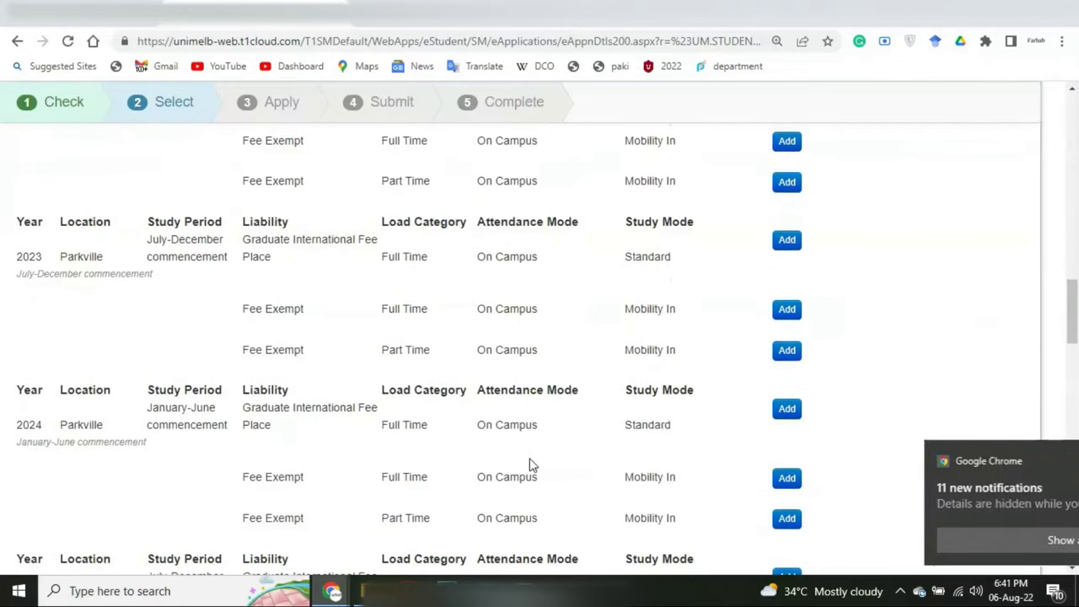
{"action": "scroll", "coordinate": [531, 466], "scroll_direction": "down", "scroll_amount": 5}
{"action": "scroll", "coordinate": [529, 464], "scroll_direction": "down", "scroll_amount": 1}
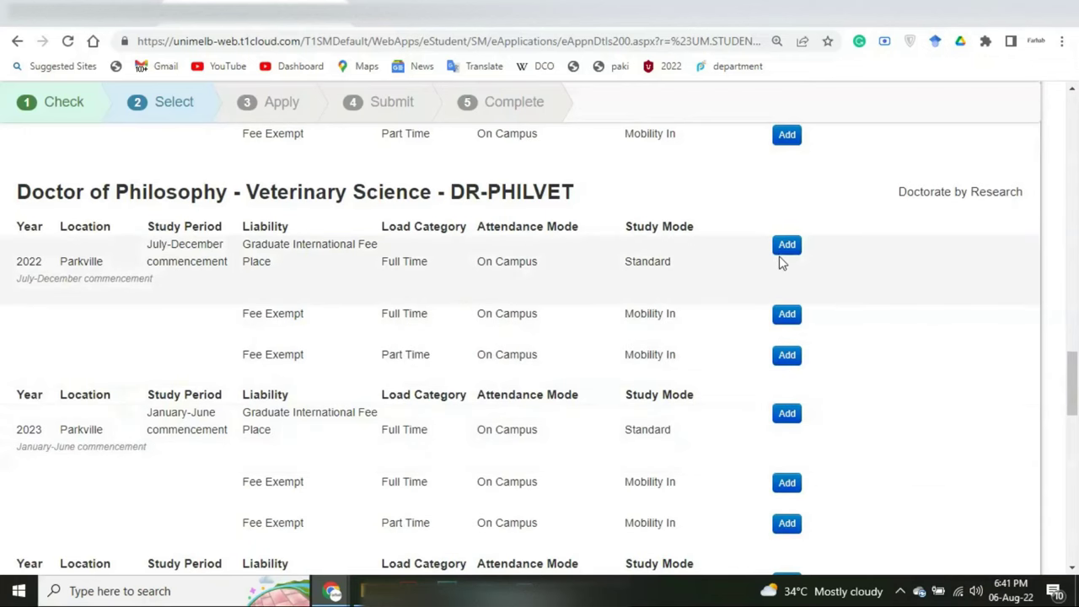
Step: Add the first 2022 DR-PHILVET offering from results page 3
{"action": "left_click", "coordinate": [787, 245]}
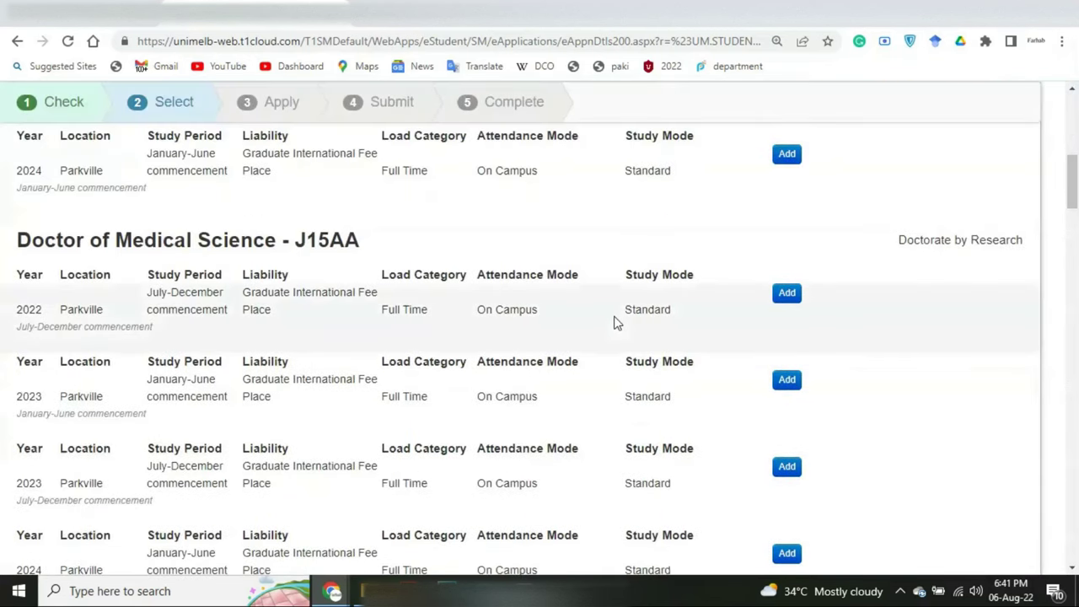
{"action": "scroll", "coordinate": [614, 322], "scroll_direction": "down", "scroll_amount": 20}
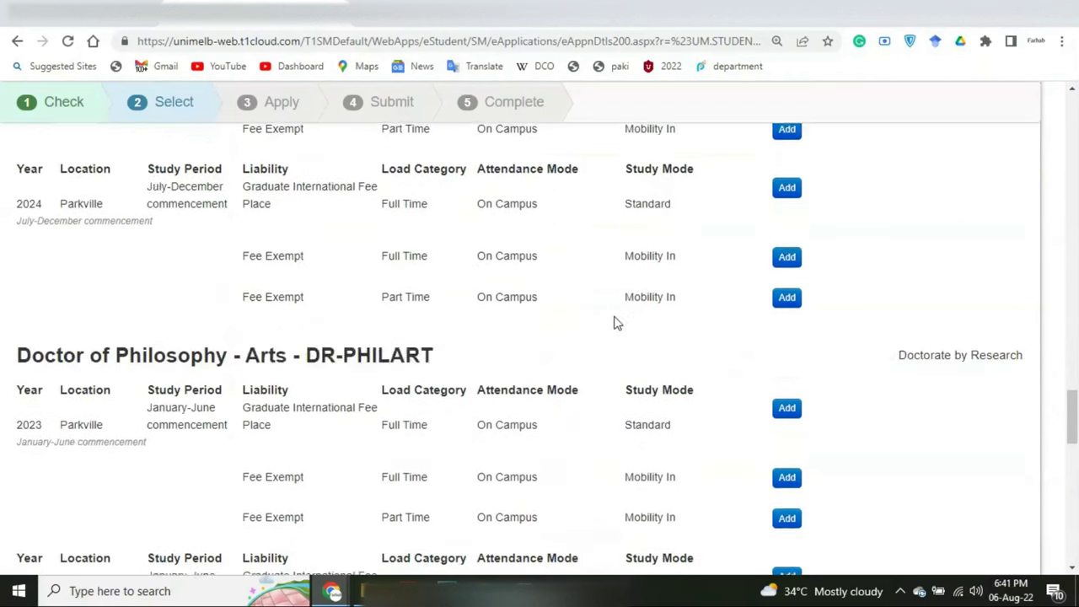
{"action": "scroll", "coordinate": [614, 322], "scroll_direction": "down", "scroll_amount": 3}
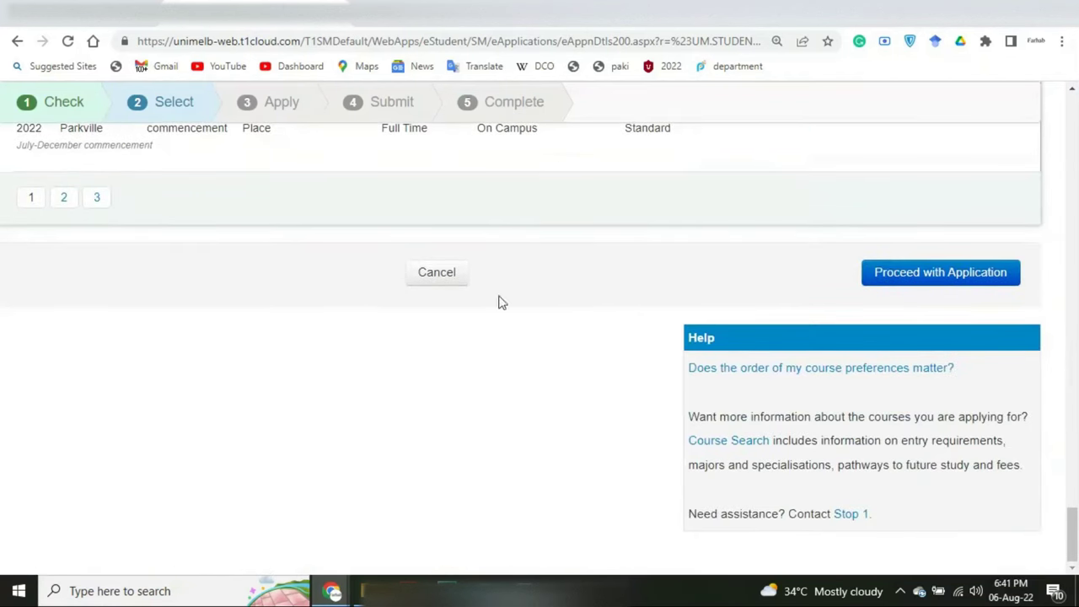
Step: Back on results page 3, add the 2022 Fee Exempt Full Time DR-PHILVET offering
{"action": "left_click", "coordinate": [97, 199]}
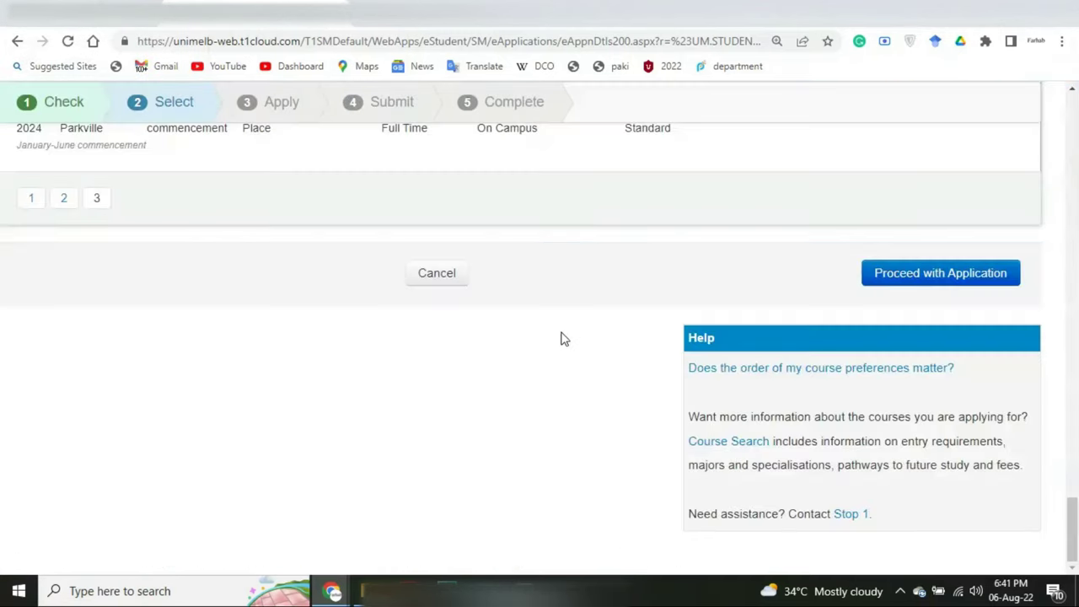
{"action": "scroll", "coordinate": [542, 405], "scroll_direction": "up", "scroll_amount": 6}
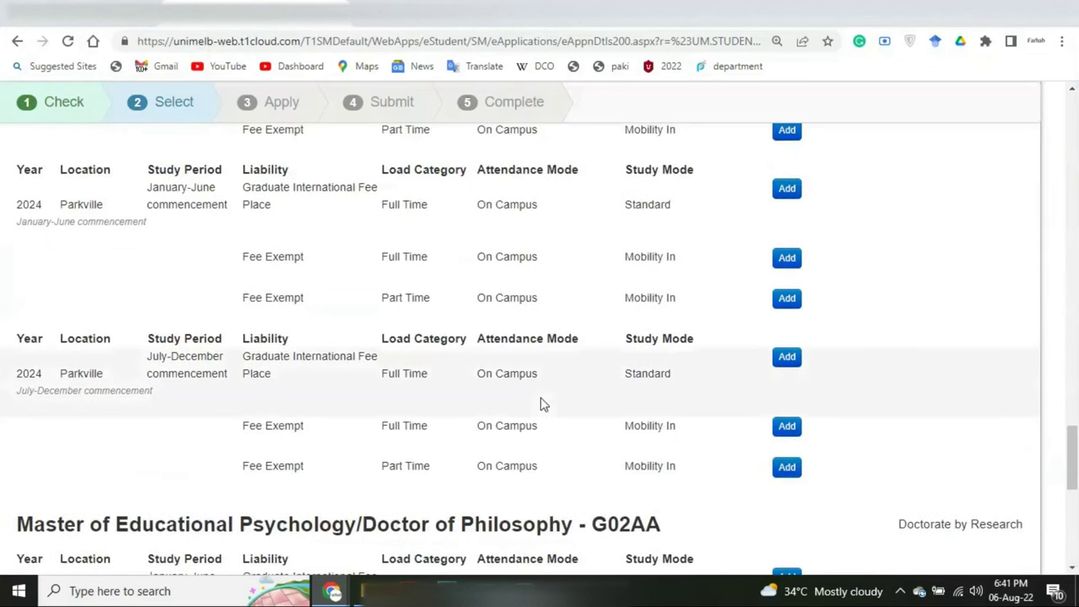
{"action": "scroll", "coordinate": [541, 400], "scroll_direction": "down", "scroll_amount": 6}
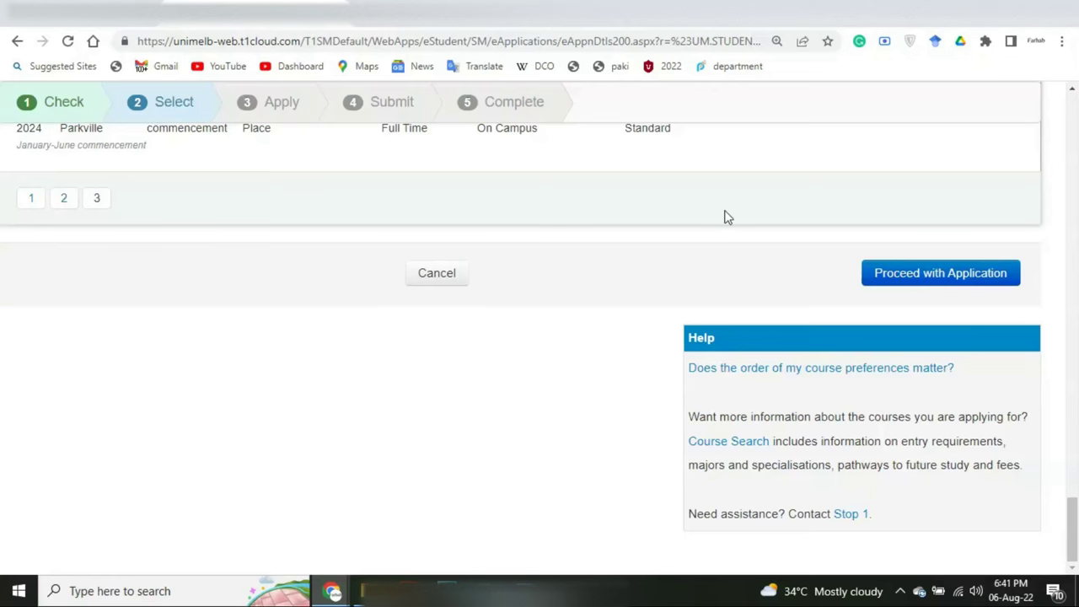
{"action": "scroll", "coordinate": [724, 216], "scroll_direction": "up", "scroll_amount": 5}
{"action": "scroll", "coordinate": [726, 219], "scroll_direction": "down", "scroll_amount": 2}
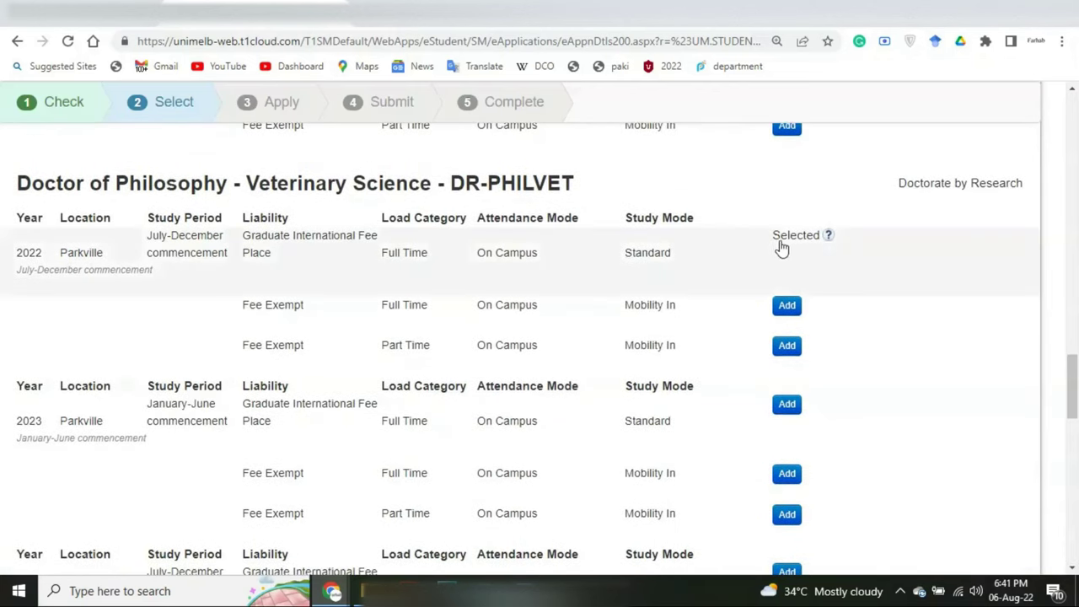
{"action": "mouse_move", "coordinate": [829, 241]}
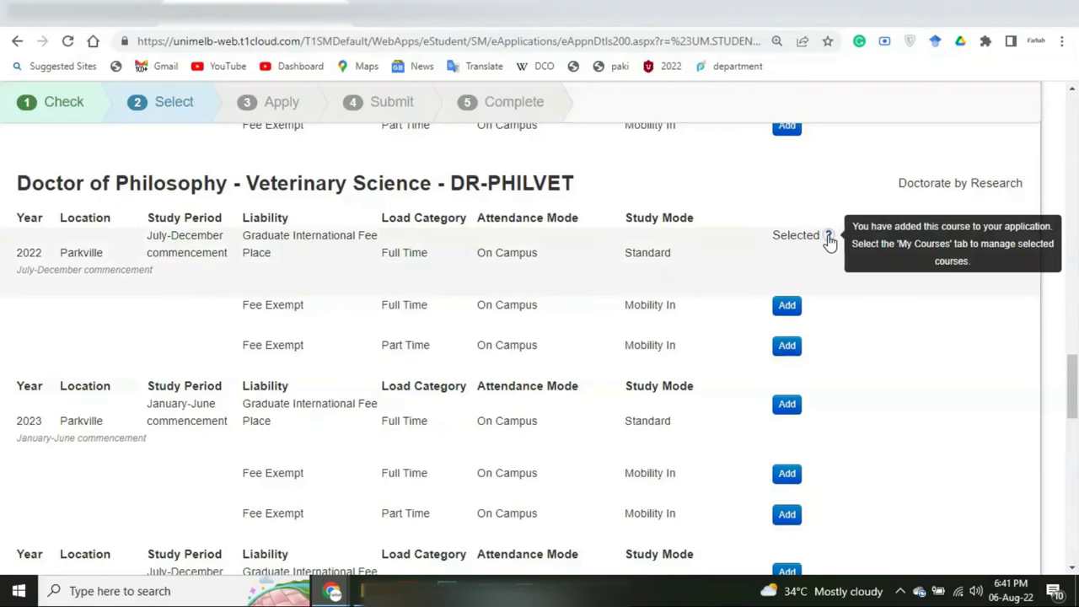
{"action": "left_click", "coordinate": [786, 307]}
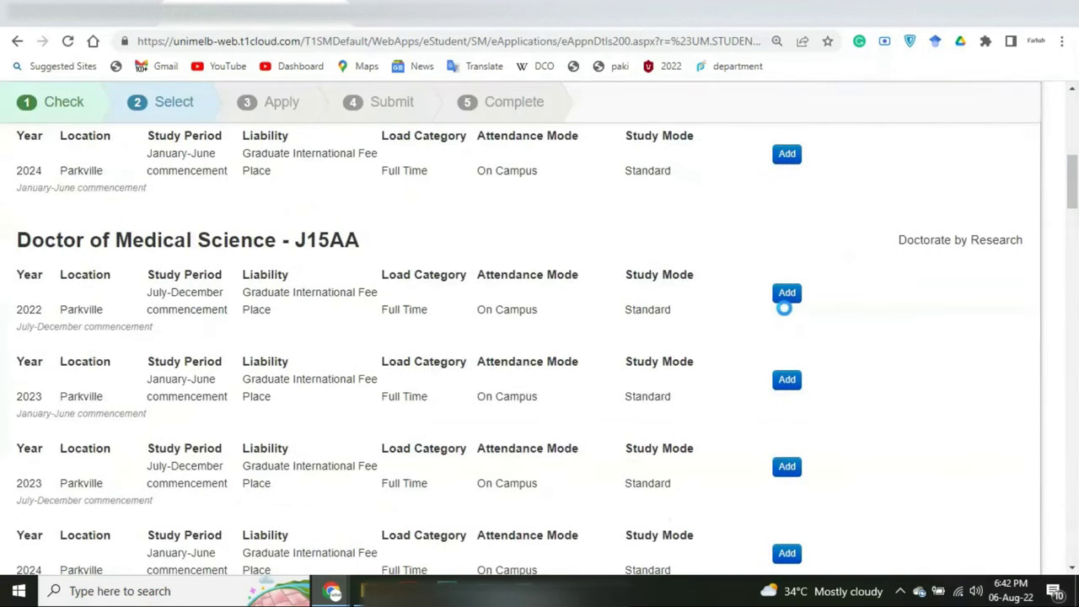
Step: Add the 2022 Fee Exempt Part Time DR-PHILVET offering and confirm it shows Selected
{"action": "scroll", "coordinate": [785, 308], "scroll_direction": "down", "scroll_amount": 15}
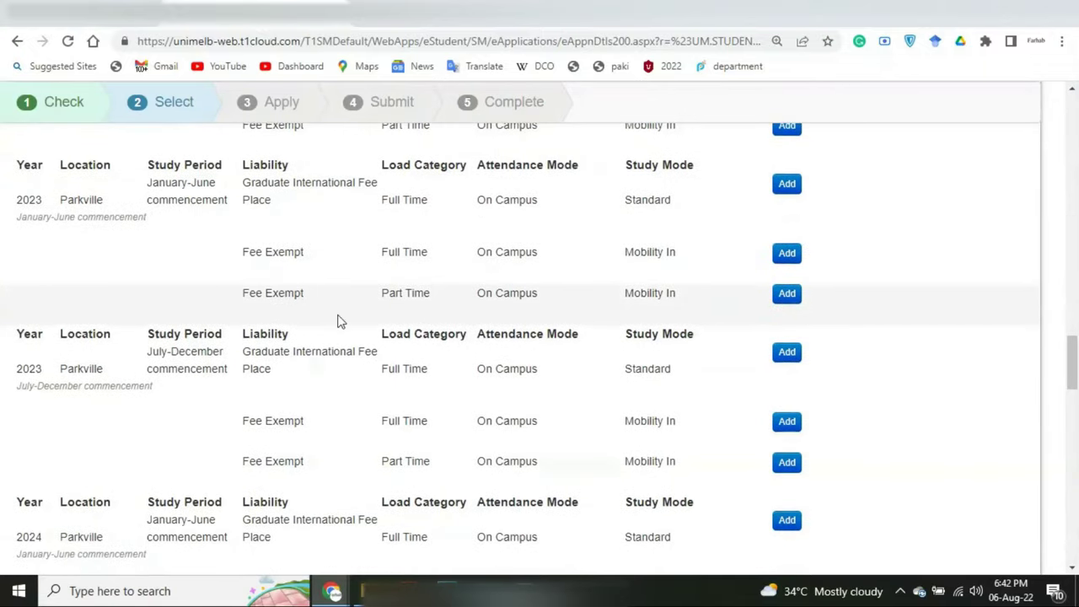
{"action": "scroll", "coordinate": [327, 331], "scroll_direction": "down", "scroll_amount": 10}
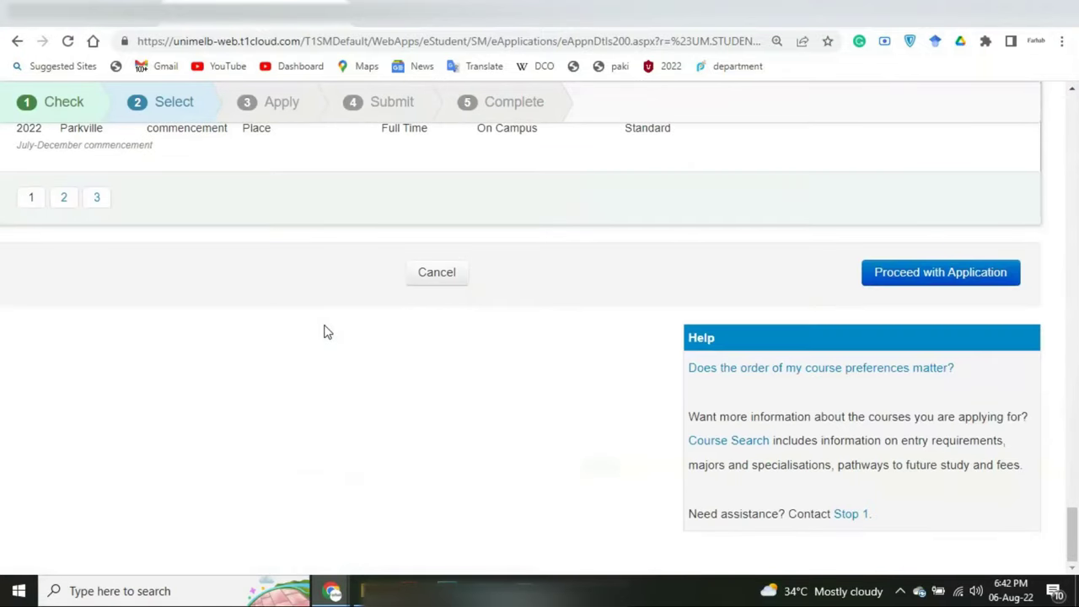
{"action": "left_click", "coordinate": [95, 199]}
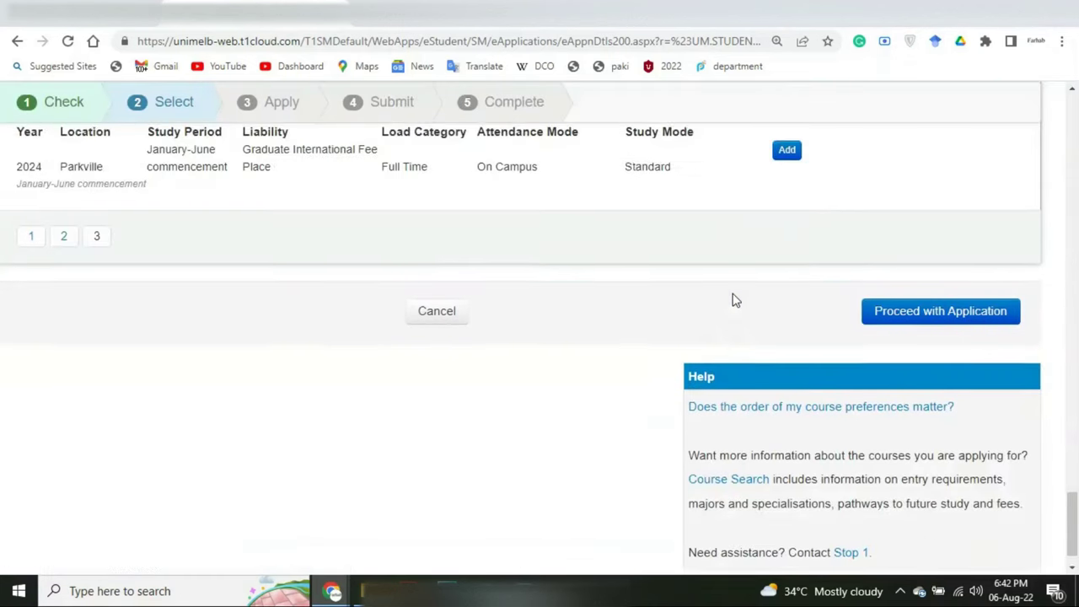
{"action": "scroll", "coordinate": [734, 299], "scroll_direction": "up", "scroll_amount": 15}
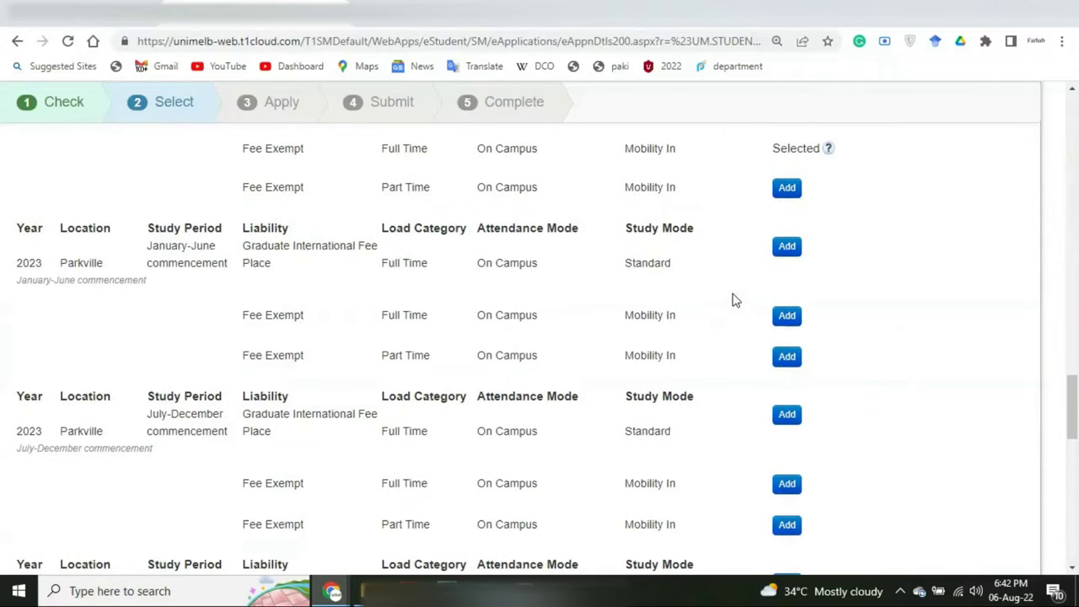
{"action": "scroll", "coordinate": [734, 299], "scroll_direction": "down", "scroll_amount": 1}
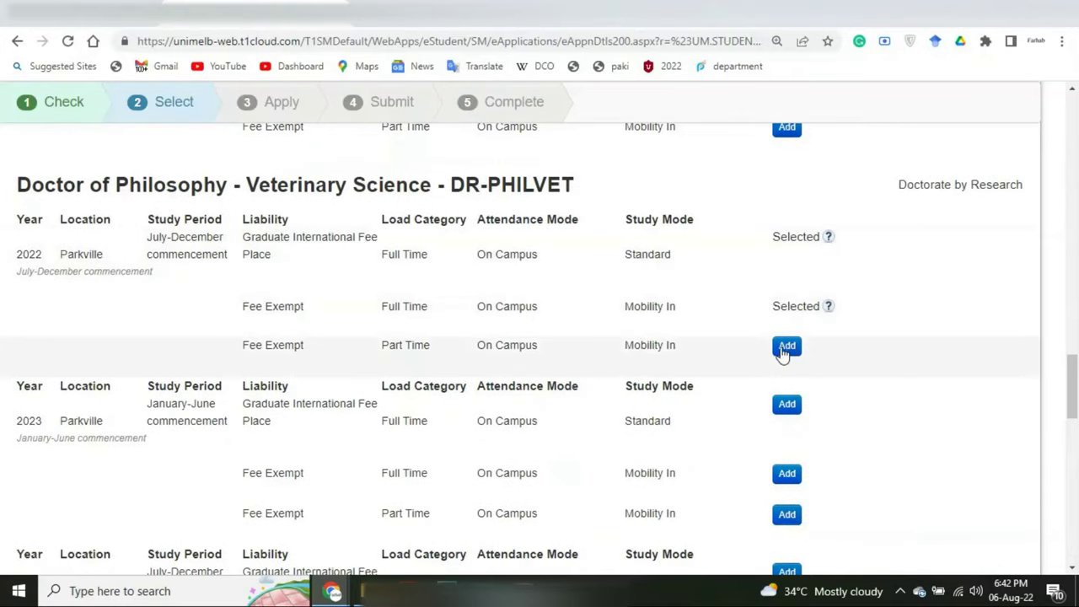
{"action": "left_click", "coordinate": [780, 347]}
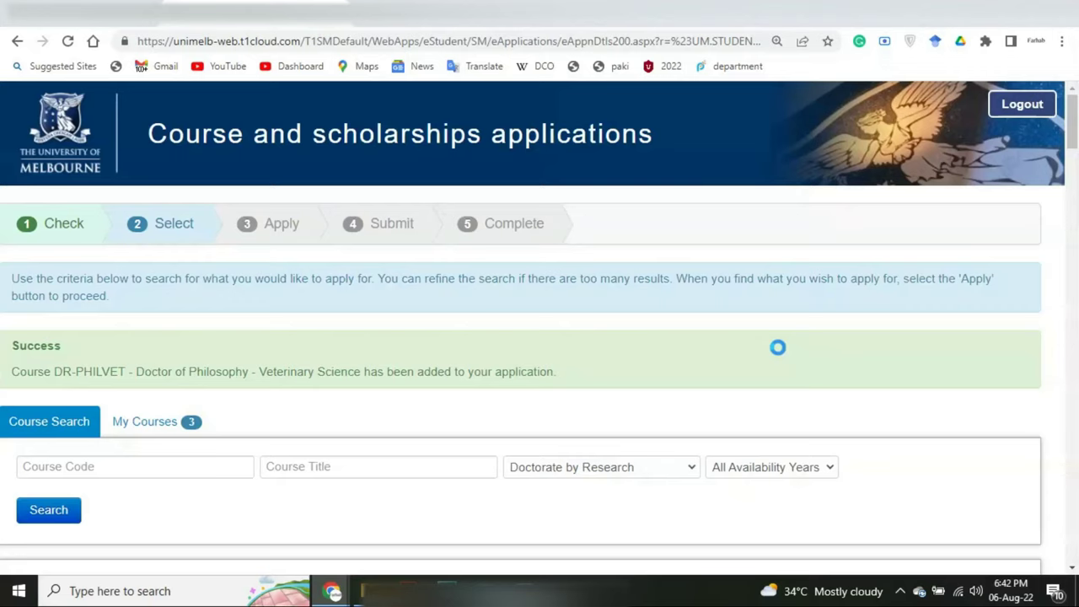
{"action": "scroll", "coordinate": [777, 348], "scroll_direction": "down", "scroll_amount": 15}
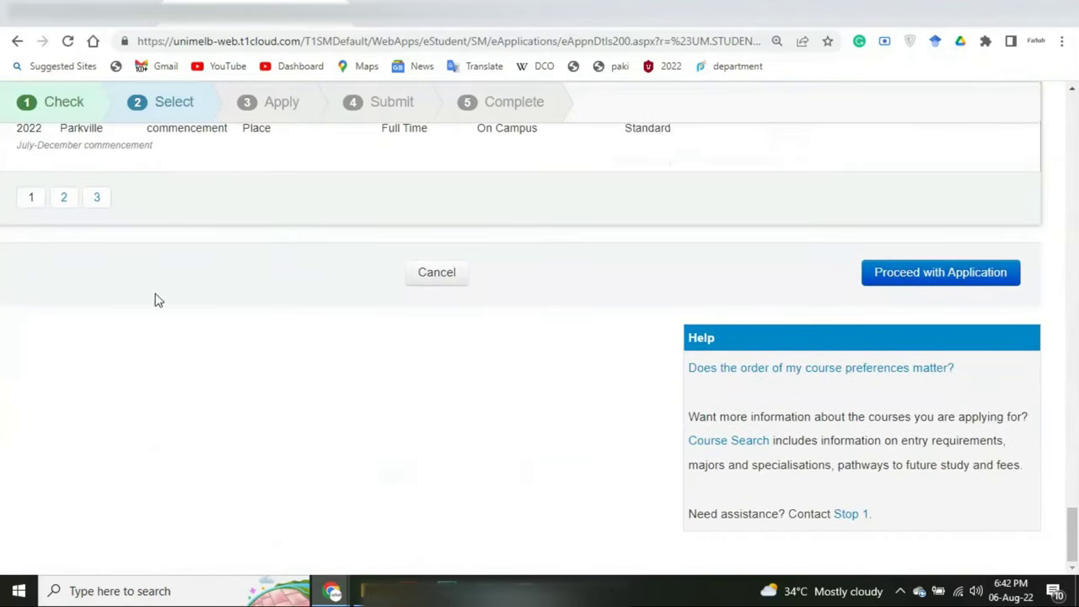
{"action": "left_click", "coordinate": [100, 202]}
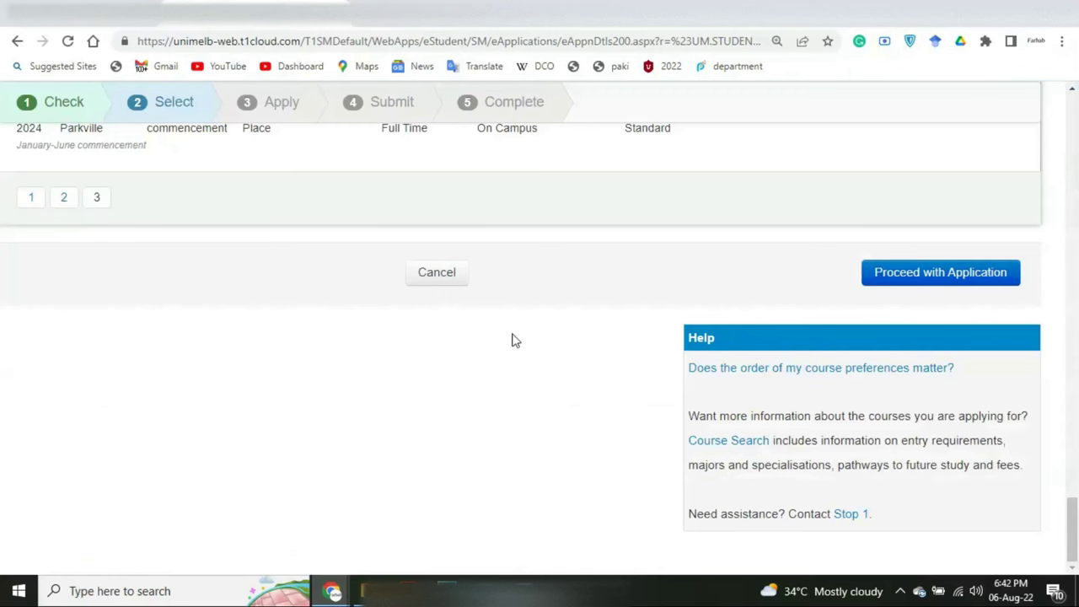
{"action": "scroll", "coordinate": [514, 340], "scroll_direction": "up", "scroll_amount": 10}
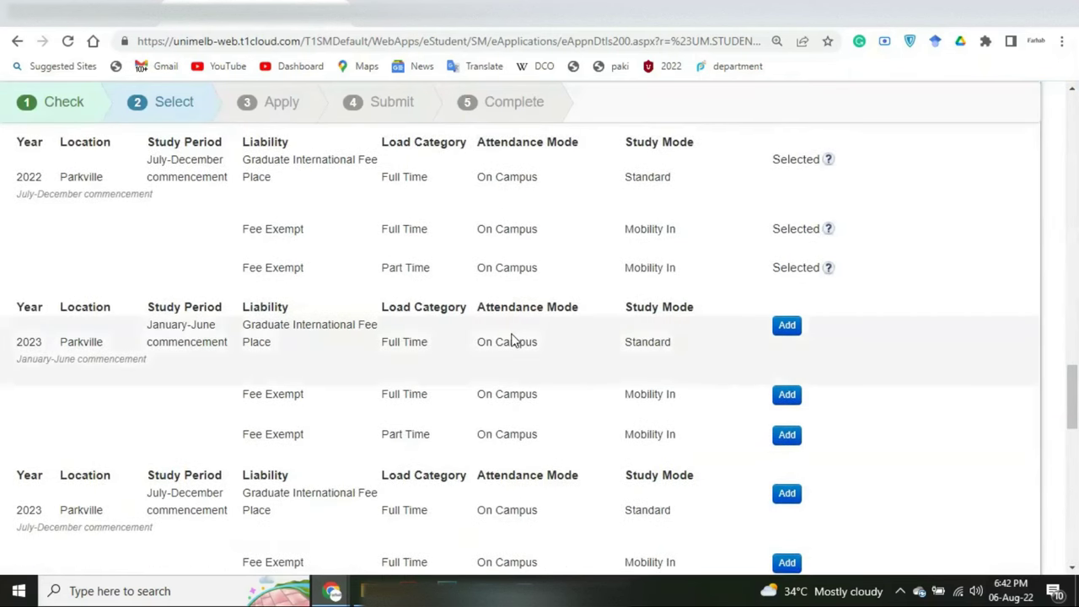
Step: Continue from course selection to the application summary
{"action": "mouse_move", "coordinate": [523, 591]}
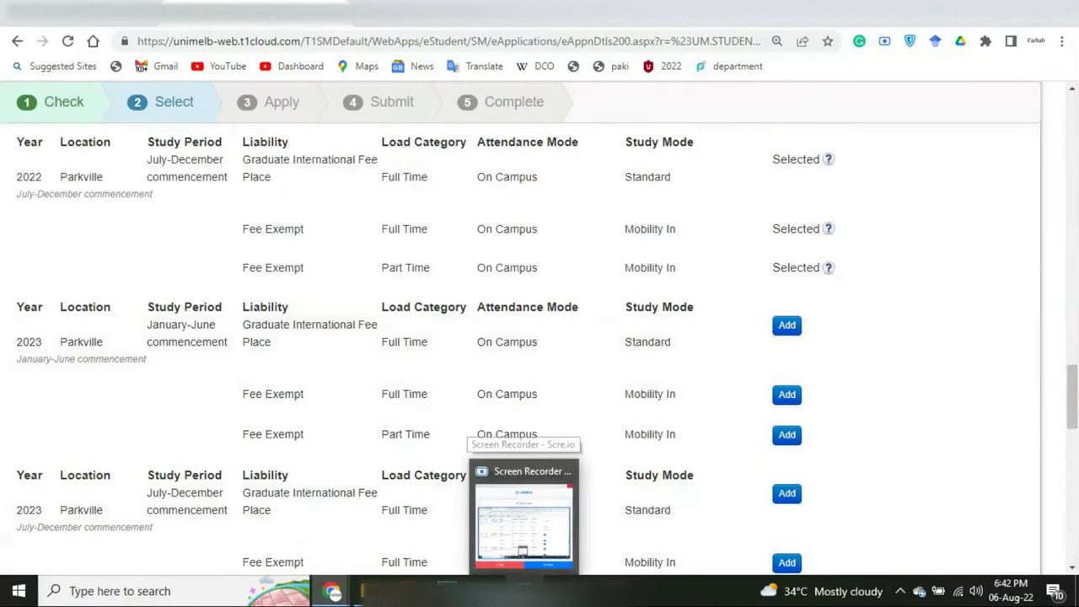
{"action": "left_click", "coordinate": [557, 523]}
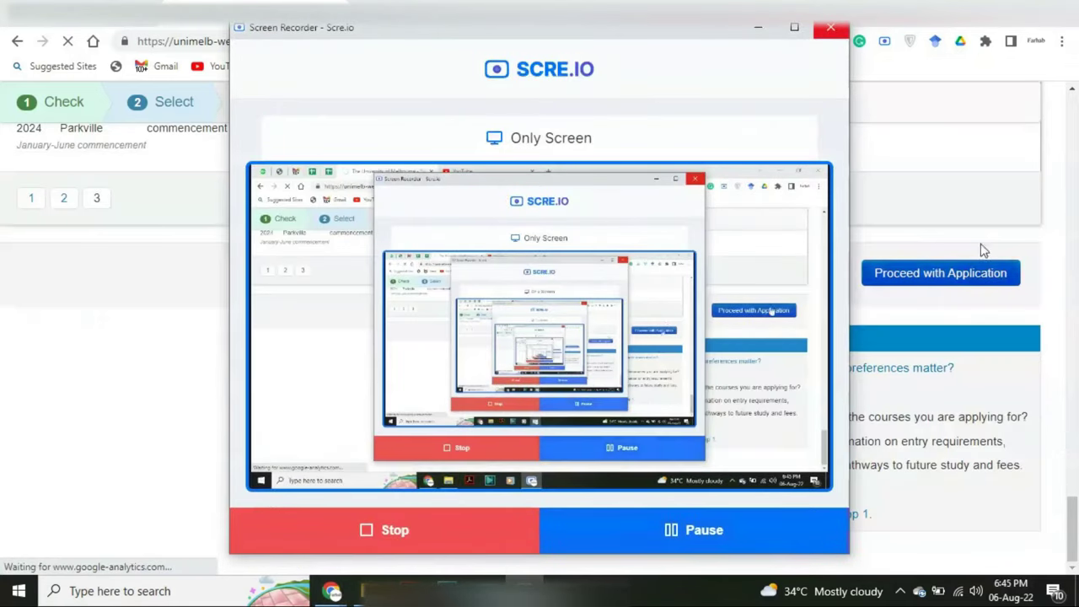
{"action": "left_click", "coordinate": [983, 250]}
{"action": "left_click", "coordinate": [897, 278]}
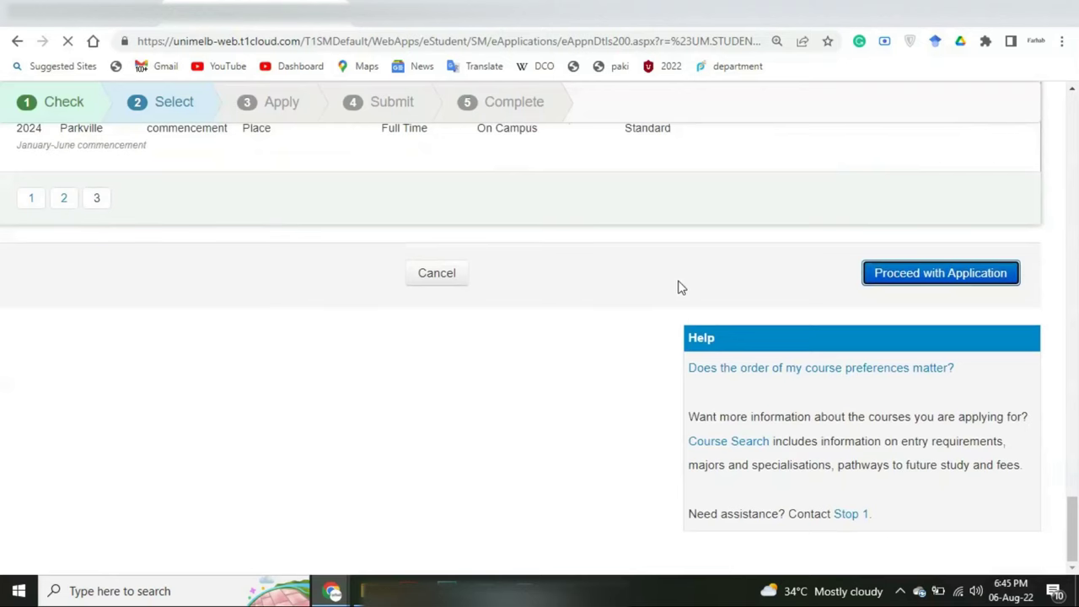
Step: Dismiss the Chrome notification, review the four DR-PHILVET preferences, and proceed to Apply
{"action": "left_click", "coordinate": [523, 590]}
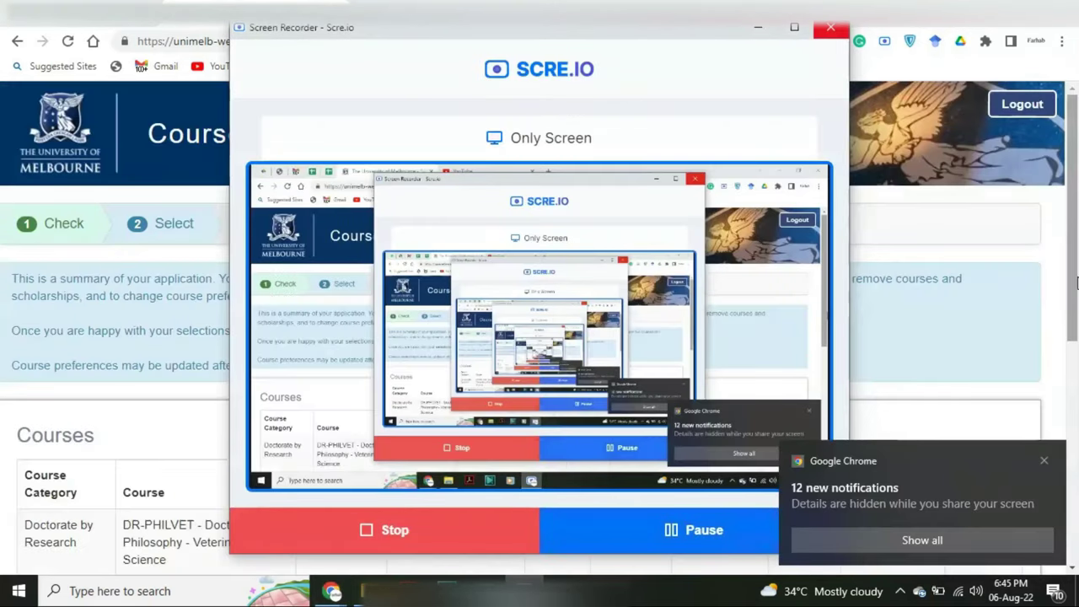
{"action": "left_click", "coordinate": [1076, 283]}
{"action": "scroll", "coordinate": [880, 336], "scroll_direction": "down", "scroll_amount": 4}
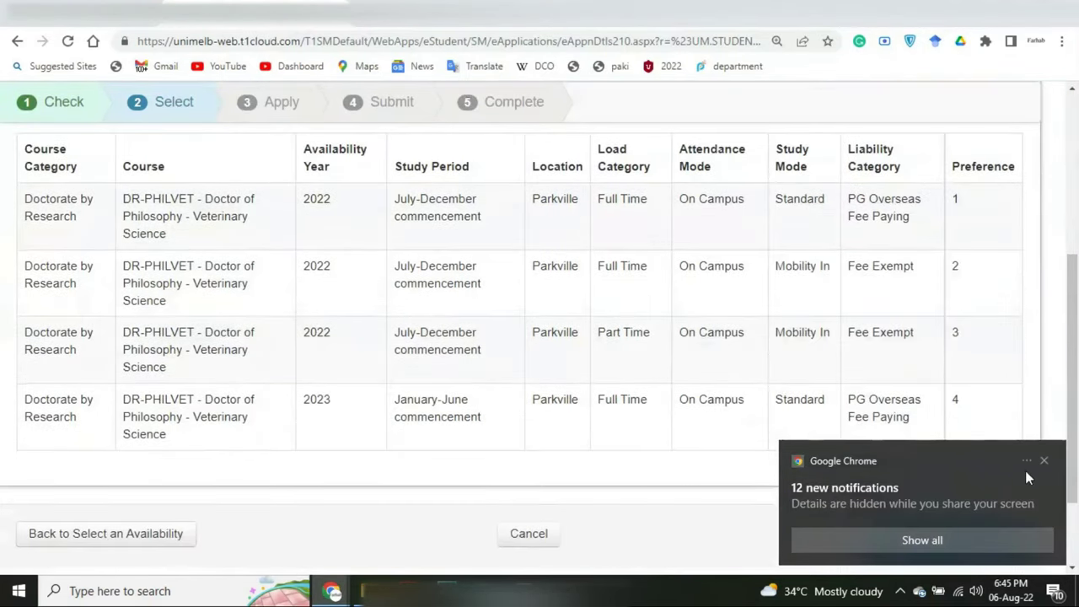
{"action": "left_click", "coordinate": [1044, 461]}
{"action": "scroll", "coordinate": [781, 388], "scroll_direction": "down", "scroll_amount": 2}
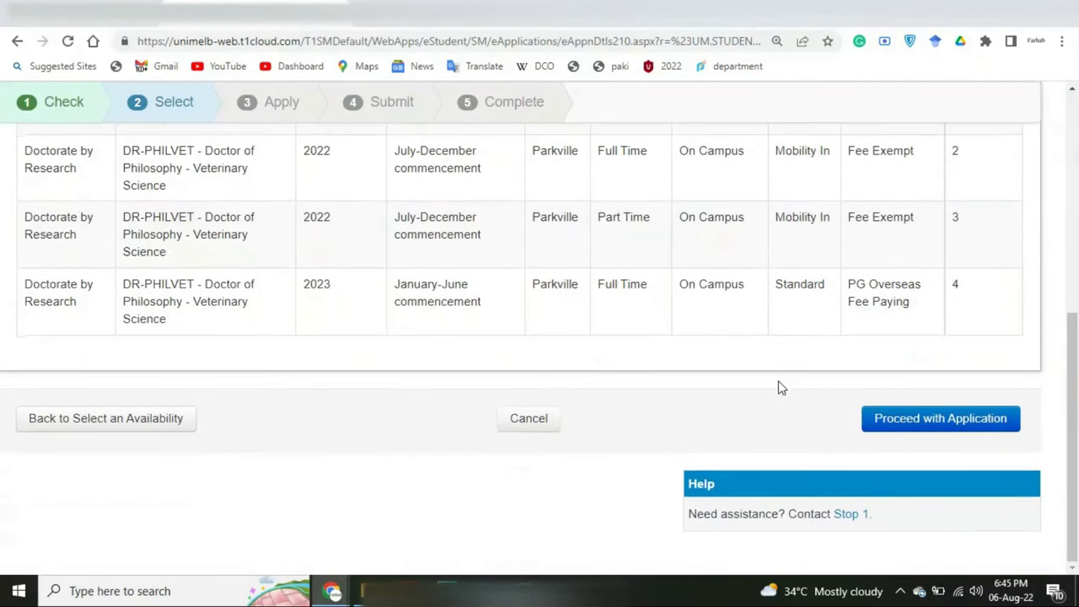
{"action": "scroll", "coordinate": [273, 421], "scroll_direction": "up", "scroll_amount": 4}
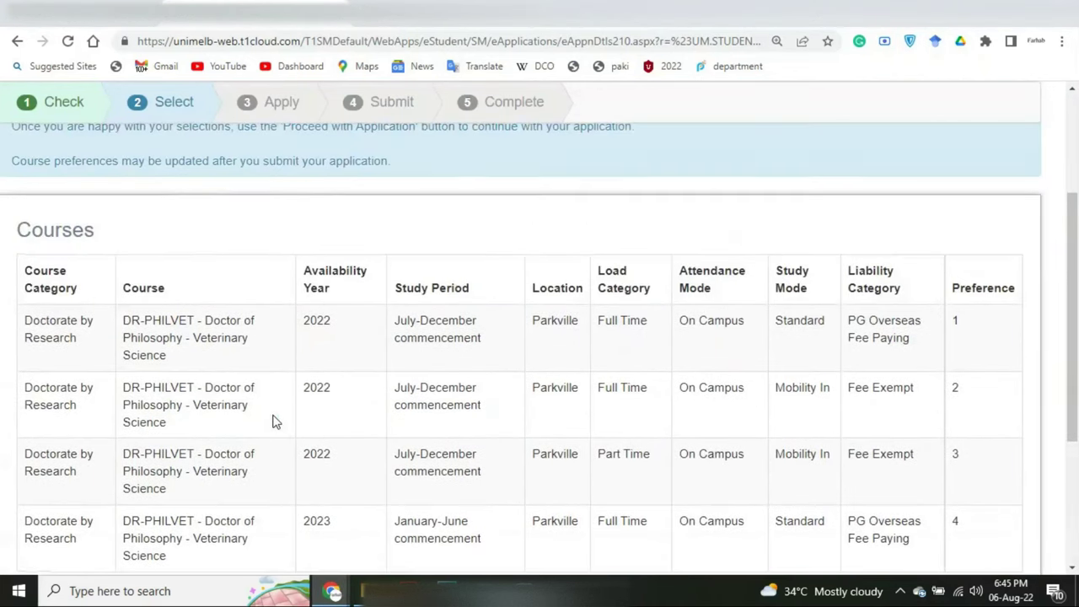
{"action": "scroll", "coordinate": [284, 268], "scroll_direction": "down", "scroll_amount": 2}
{"action": "scroll", "coordinate": [284, 267], "scroll_direction": "down", "scroll_amount": 2}
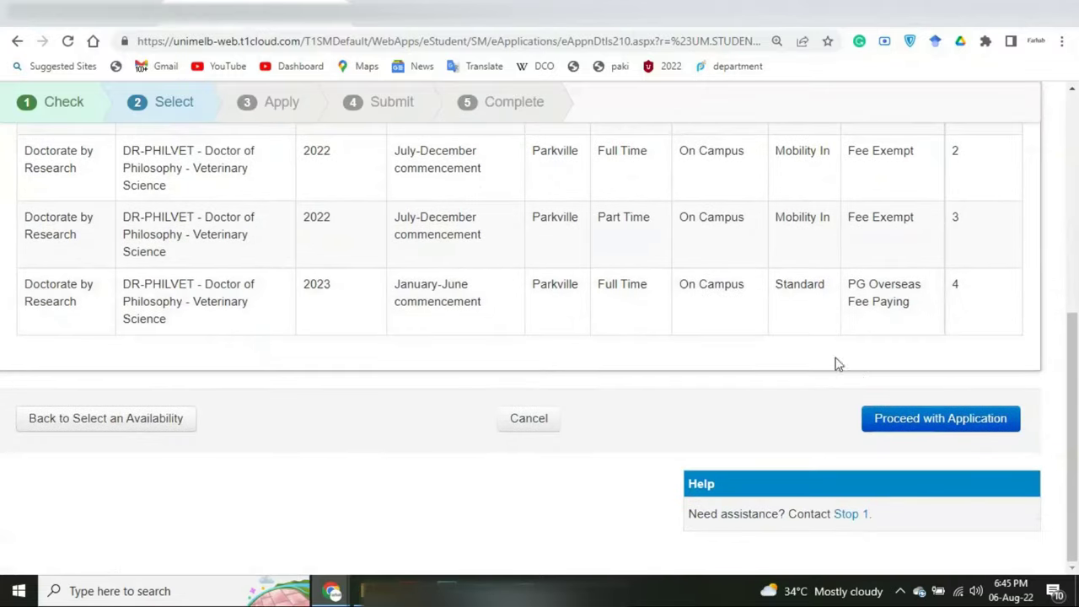
{"action": "left_click", "coordinate": [902, 419]}
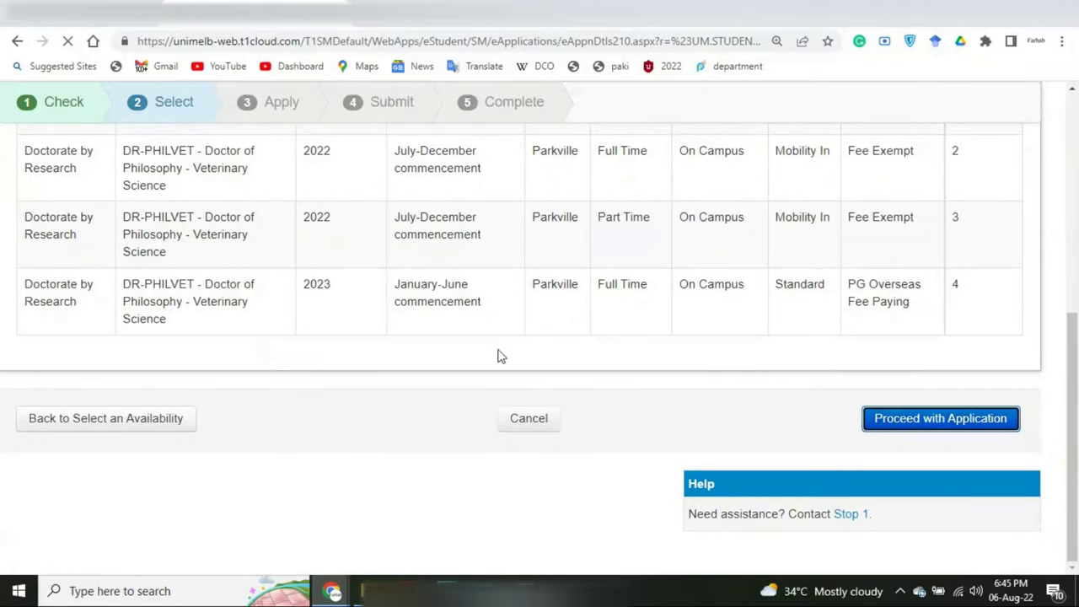
{"action": "scroll", "coordinate": [350, 359], "scroll_direction": "up", "scroll_amount": 1}
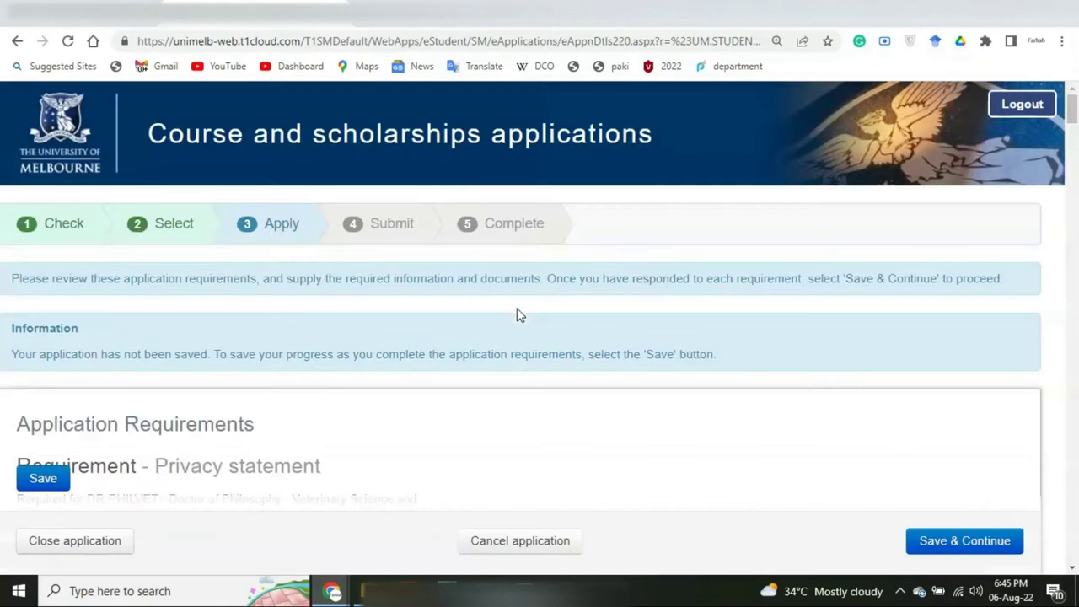
{"action": "scroll", "coordinate": [517, 308], "scroll_direction": "down", "scroll_amount": 1}
{"action": "scroll", "coordinate": [517, 310], "scroll_direction": "down", "scroll_amount": 1}
{"action": "scroll", "coordinate": [472, 329], "scroll_direction": "down", "scroll_amount": 2}
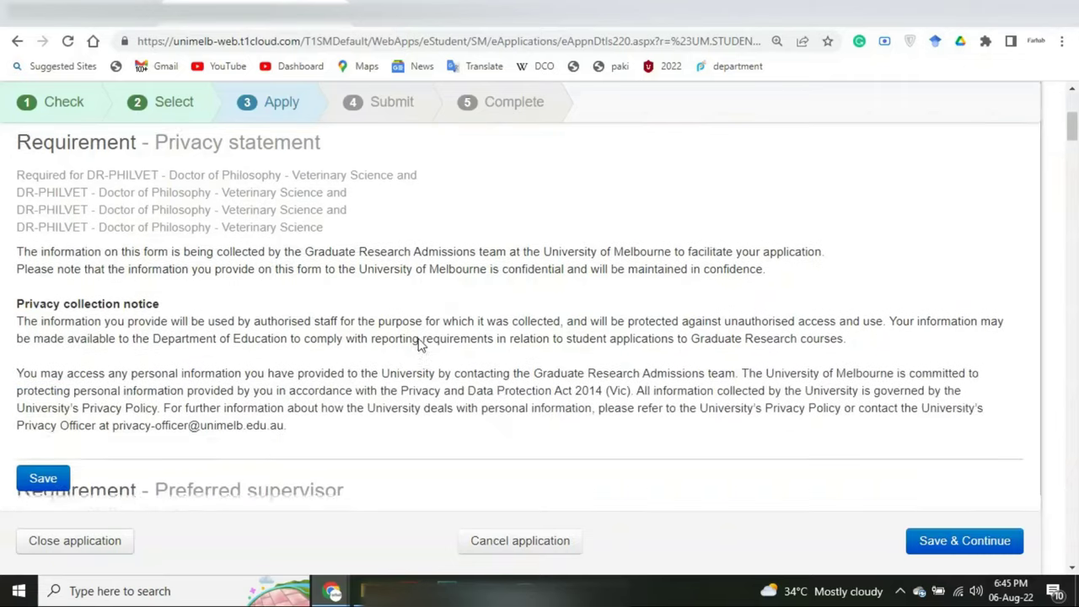
{"action": "scroll", "coordinate": [270, 309], "scroll_direction": "down", "scroll_amount": 4}
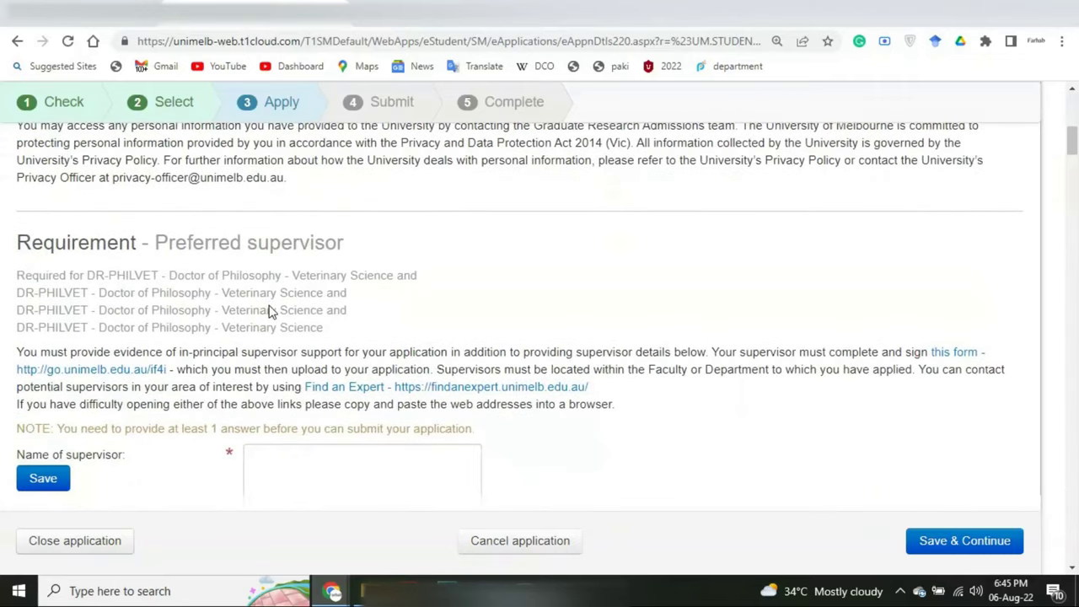
{"action": "scroll", "coordinate": [270, 305], "scroll_direction": "down", "scroll_amount": 2}
{"action": "scroll", "coordinate": [270, 306], "scroll_direction": "down", "scroll_amount": 1}
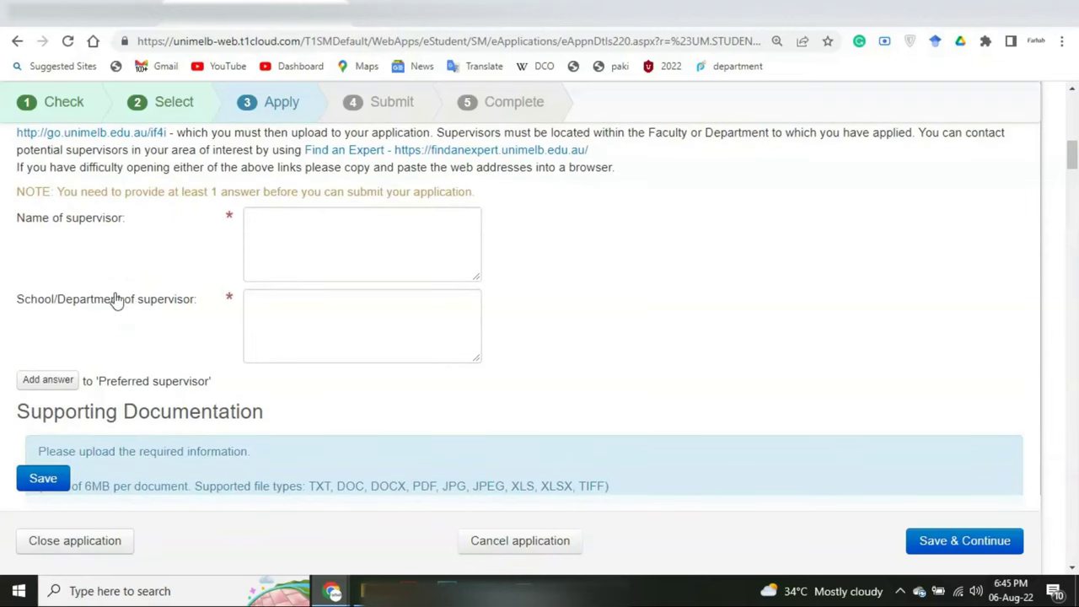
{"action": "scroll", "coordinate": [101, 304], "scroll_direction": "down", "scroll_amount": 2}
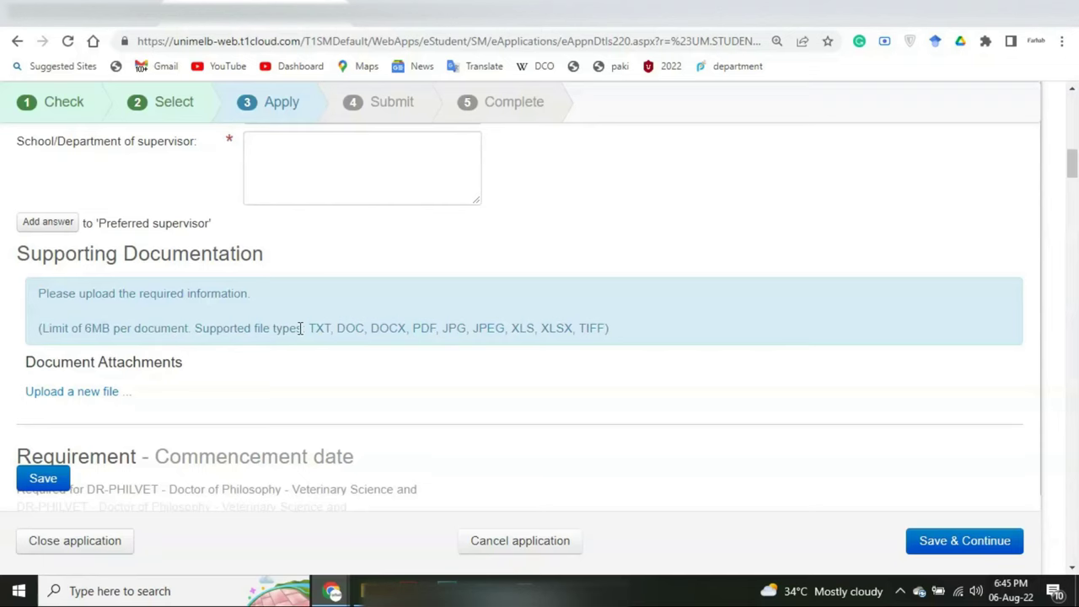
{"action": "scroll", "coordinate": [562, 332], "scroll_direction": "down", "scroll_amount": 3}
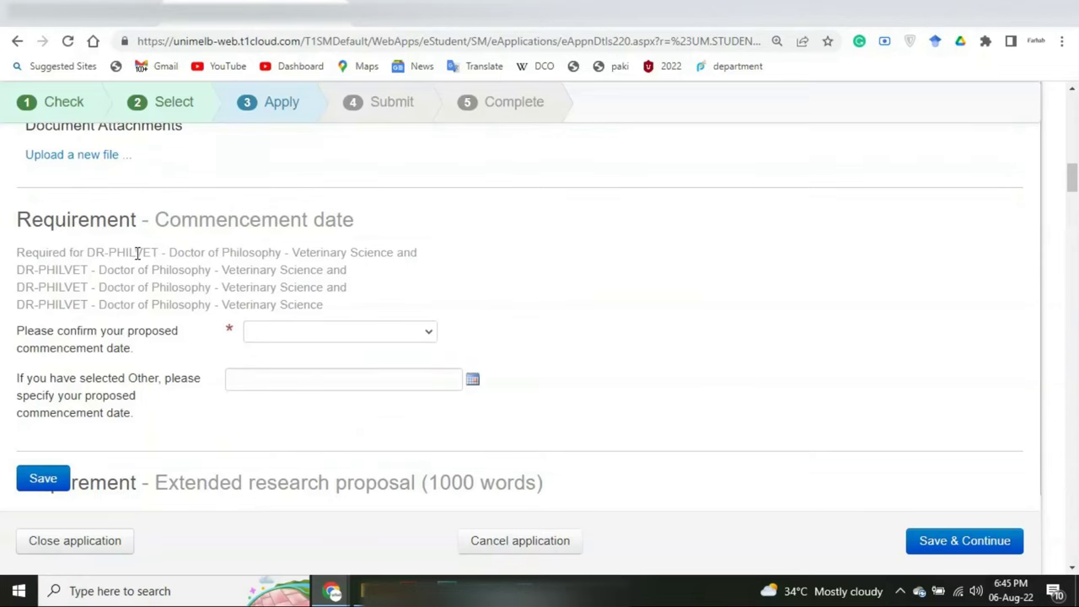
{"action": "scroll", "coordinate": [141, 286], "scroll_direction": "down", "scroll_amount": 1}
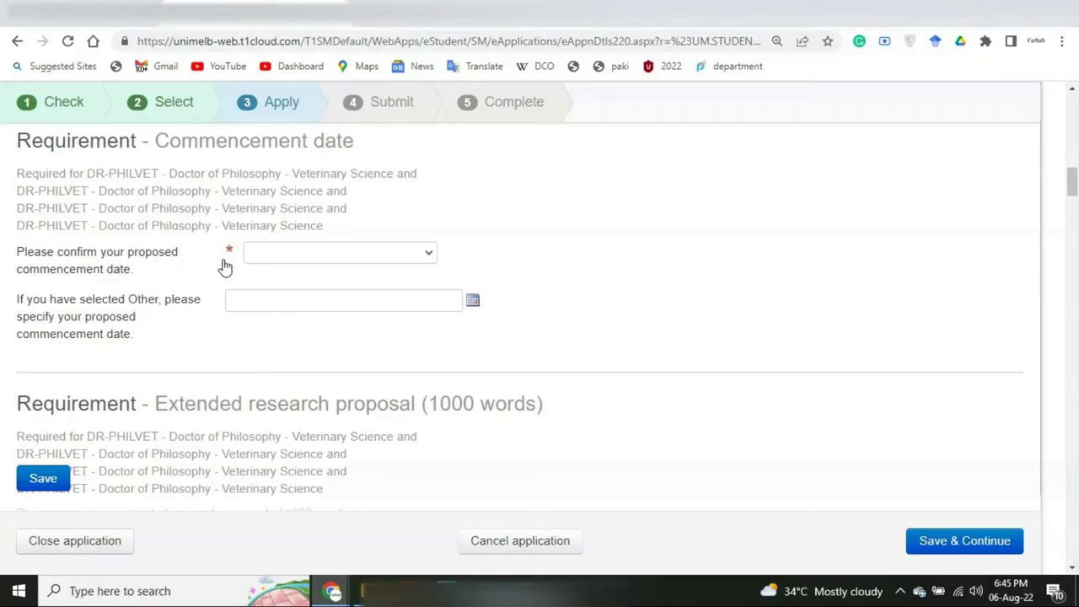
{"action": "left_click", "coordinate": [279, 256]}
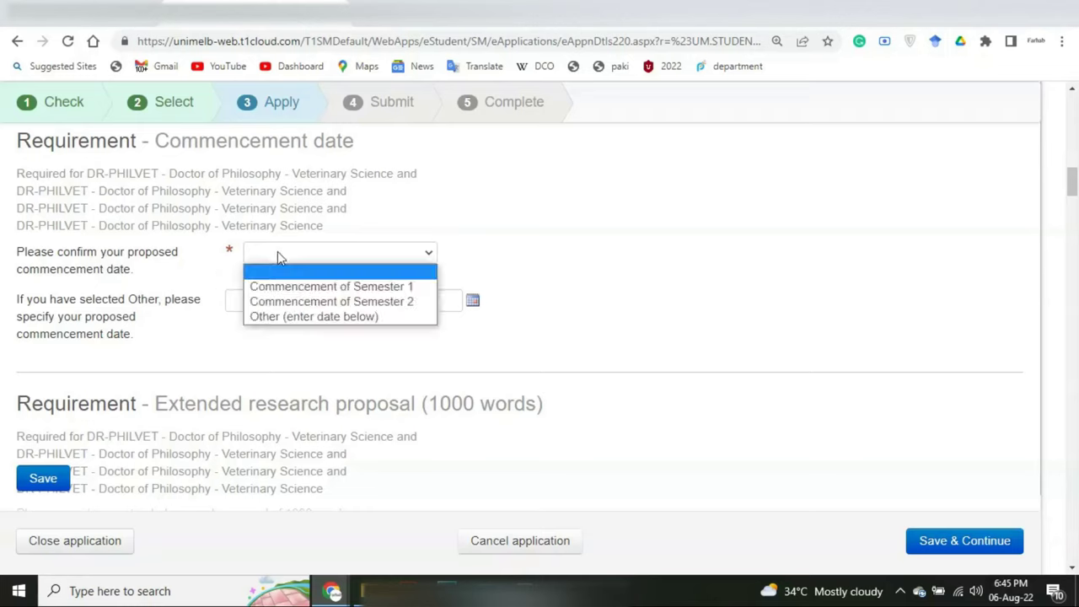
{"action": "left_click", "coordinate": [277, 253]}
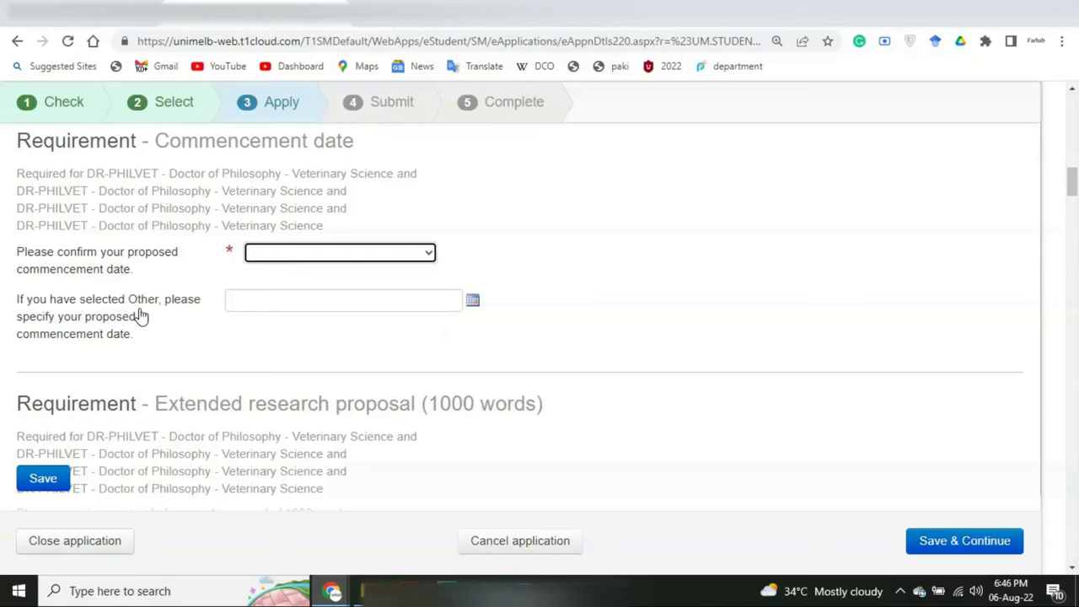
{"action": "scroll", "coordinate": [143, 329], "scroll_direction": "down", "scroll_amount": 2}
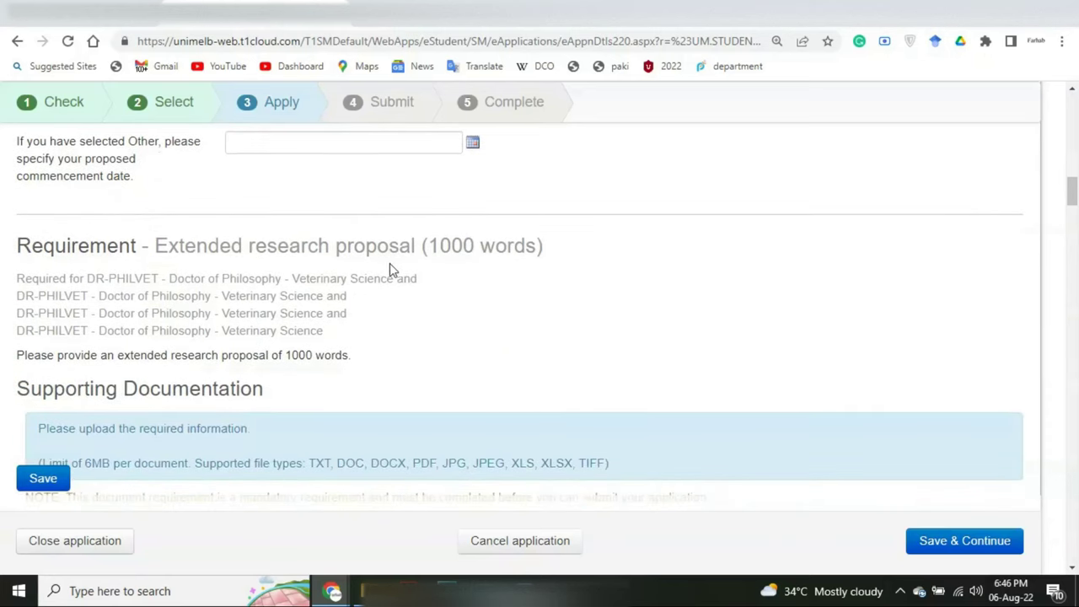
{"action": "scroll", "coordinate": [226, 334], "scroll_direction": "down", "scroll_amount": 3}
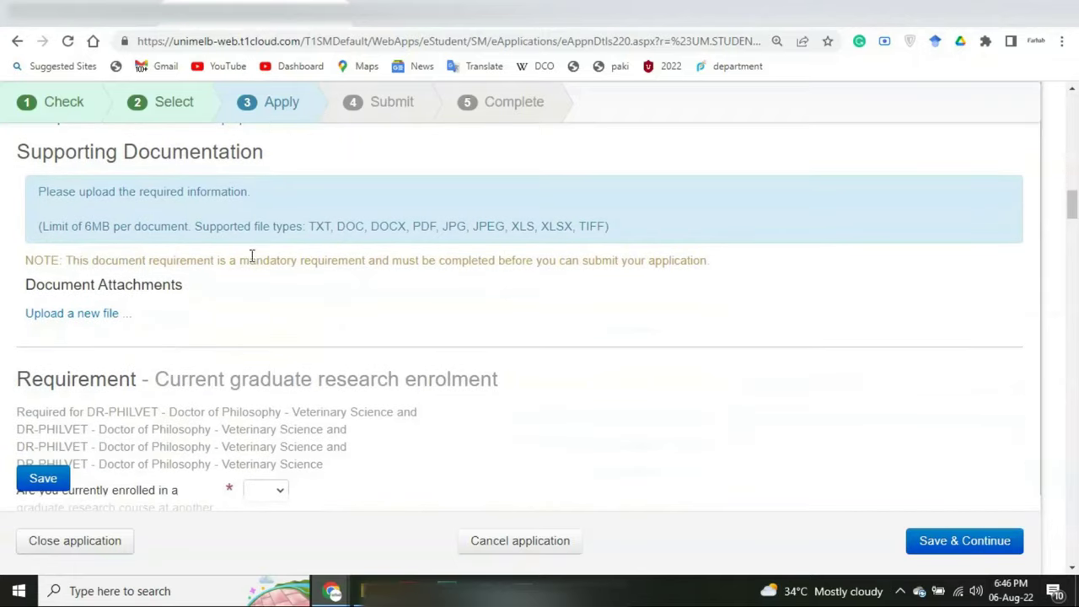
{"action": "scroll", "coordinate": [135, 311], "scroll_direction": "down", "scroll_amount": 2}
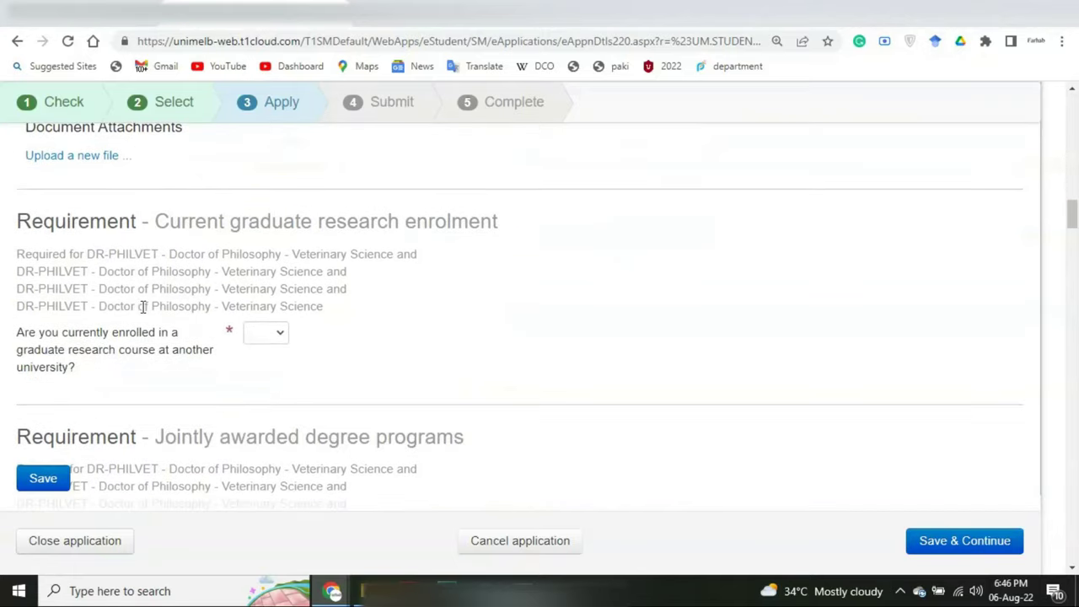
{"action": "scroll", "coordinate": [143, 309], "scroll_direction": "down", "scroll_amount": 2}
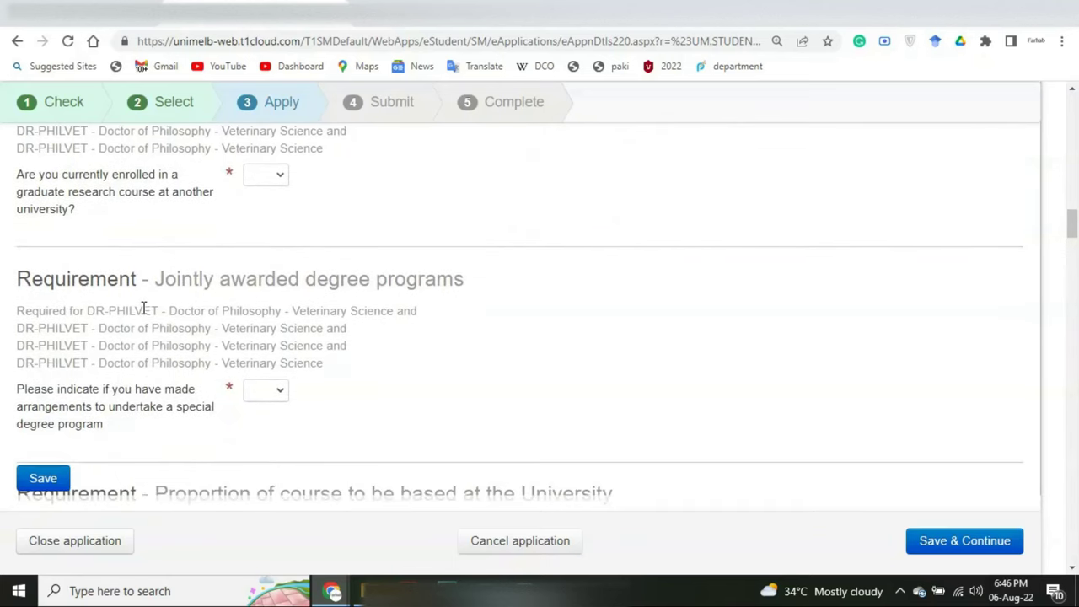
{"action": "scroll", "coordinate": [143, 309], "scroll_direction": "down", "scroll_amount": 2}
{"action": "scroll", "coordinate": [143, 315], "scroll_direction": "down", "scroll_amount": 3}
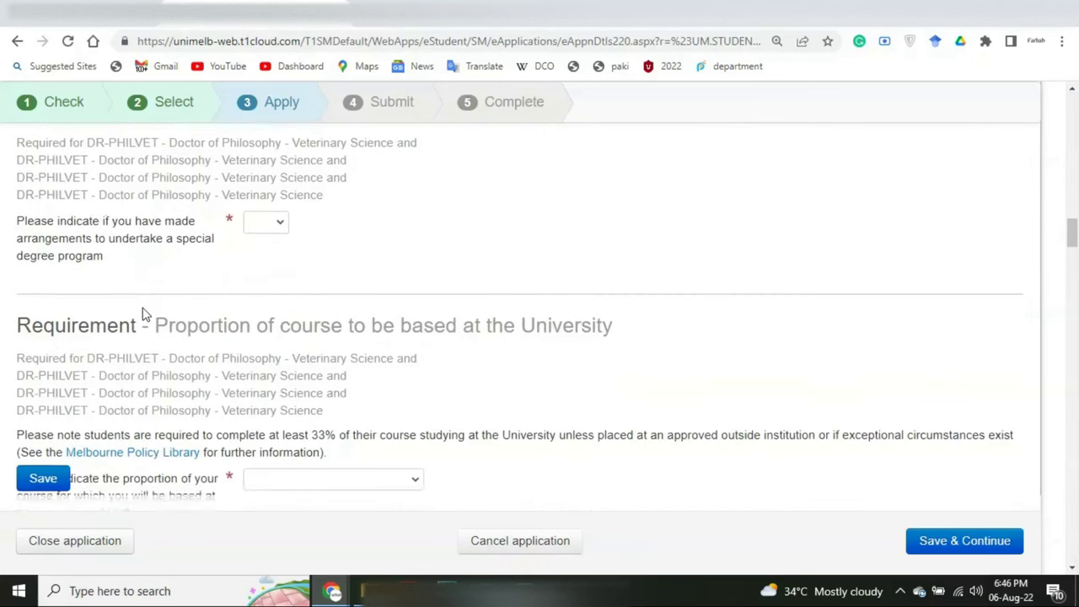
{"action": "scroll", "coordinate": [143, 314], "scroll_direction": "down", "scroll_amount": 2}
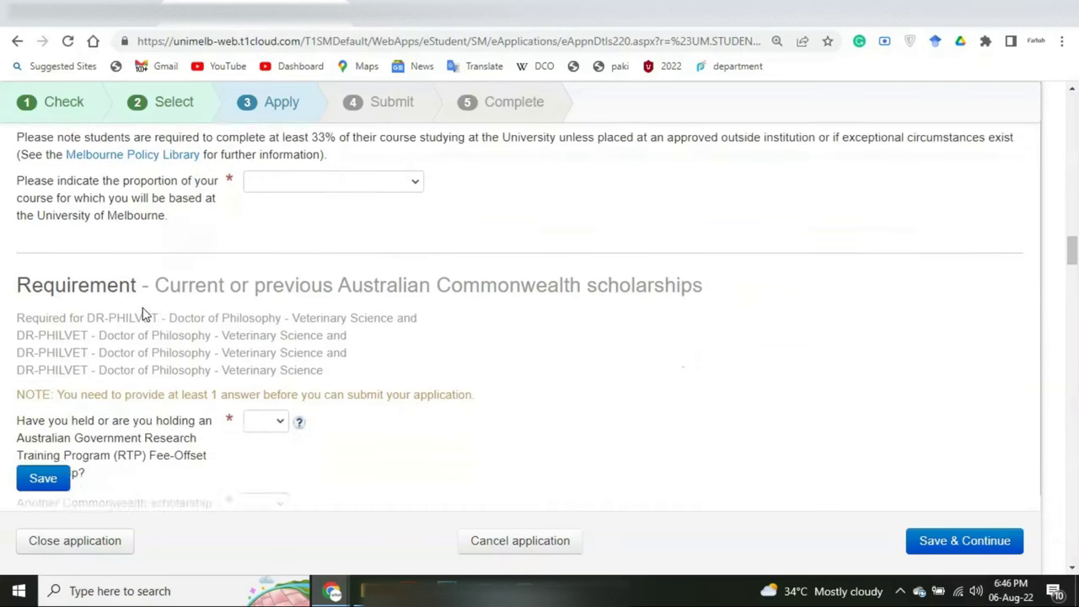
{"action": "scroll", "coordinate": [144, 308], "scroll_direction": "down", "scroll_amount": 2}
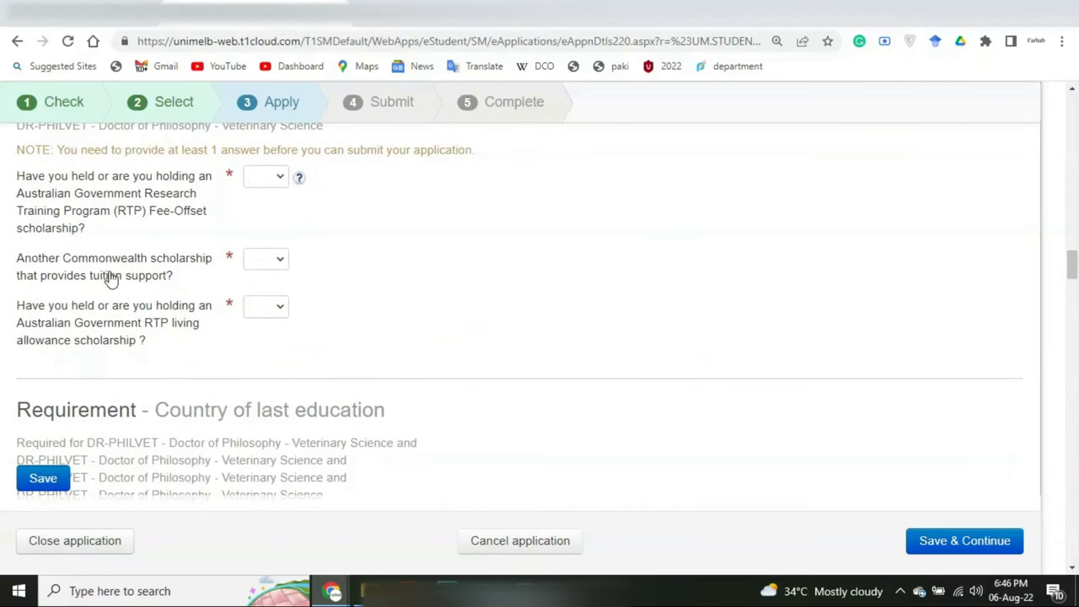
{"action": "scroll", "coordinate": [108, 279], "scroll_direction": "down", "scroll_amount": 2}
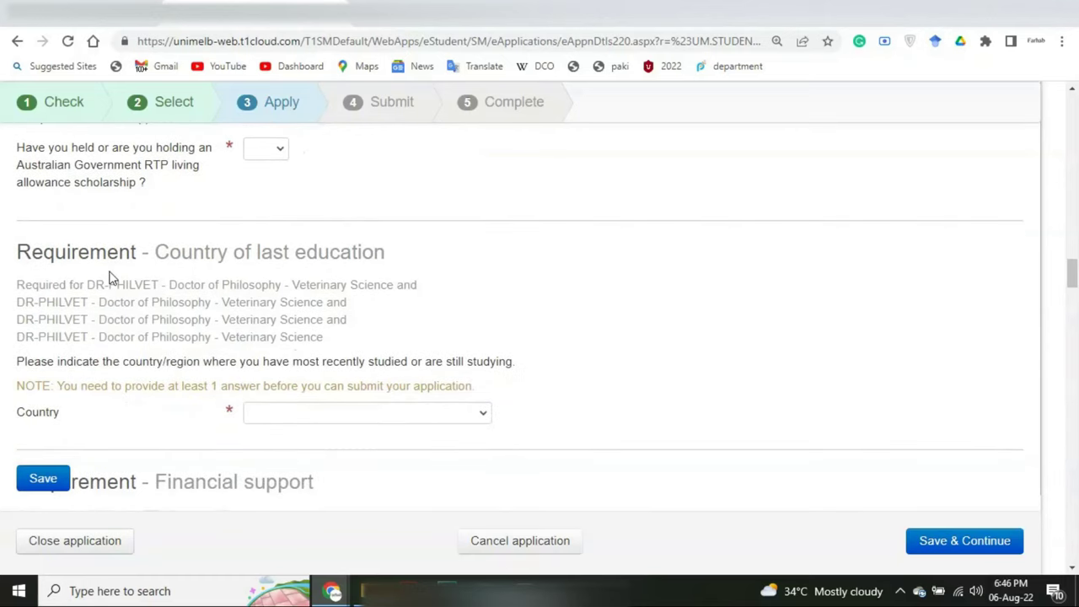
{"action": "scroll", "coordinate": [109, 278], "scroll_direction": "down", "scroll_amount": 2}
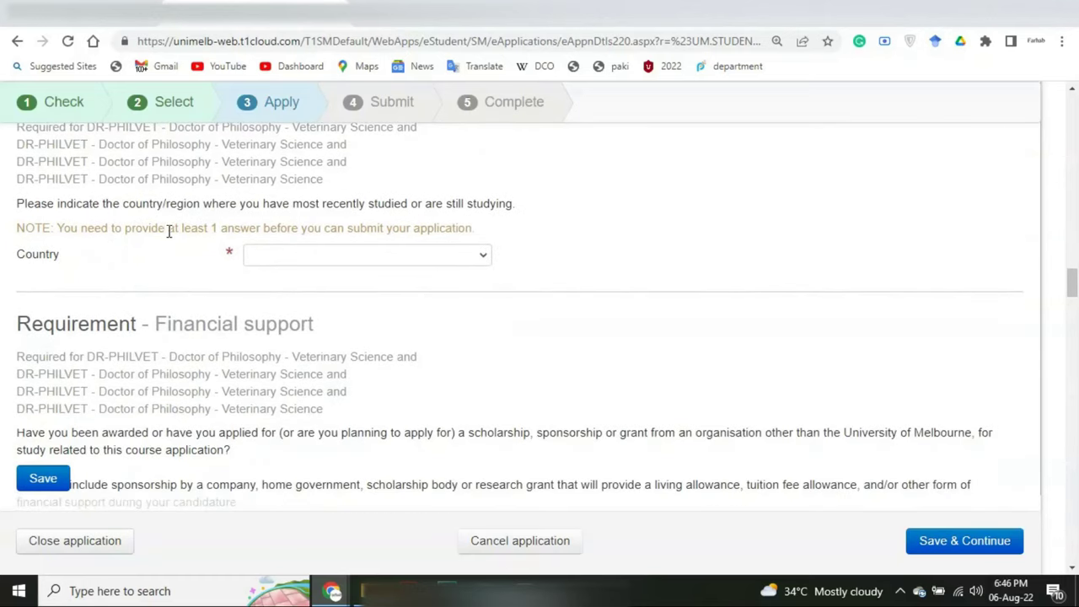
Step: Set the country of last education to Pakistan
{"action": "left_click", "coordinate": [355, 256]}
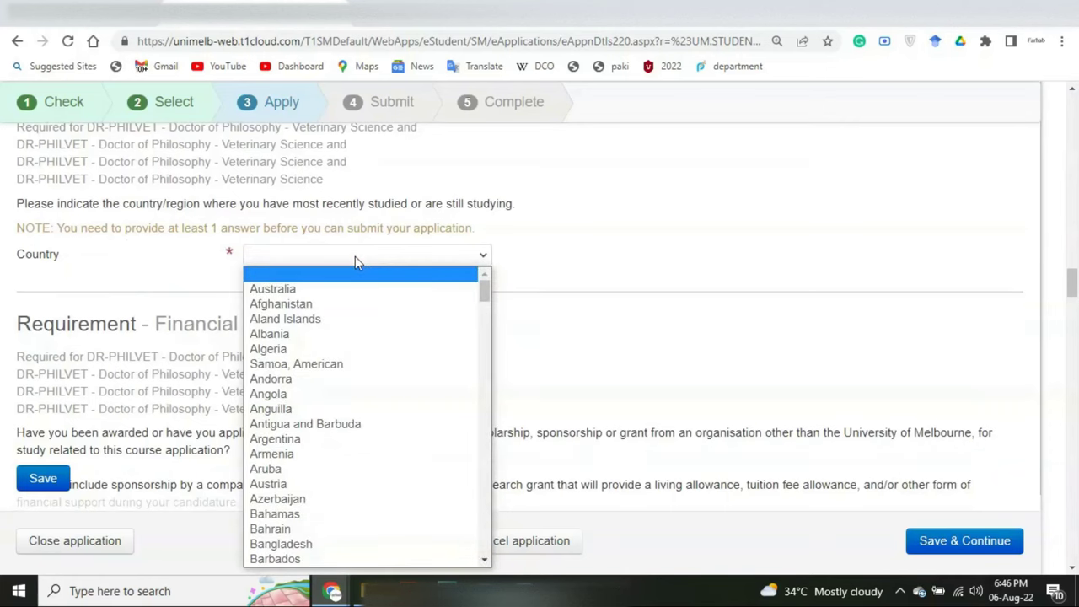
{"action": "key", "text": "p"}
{"action": "key", "text": "Return"}
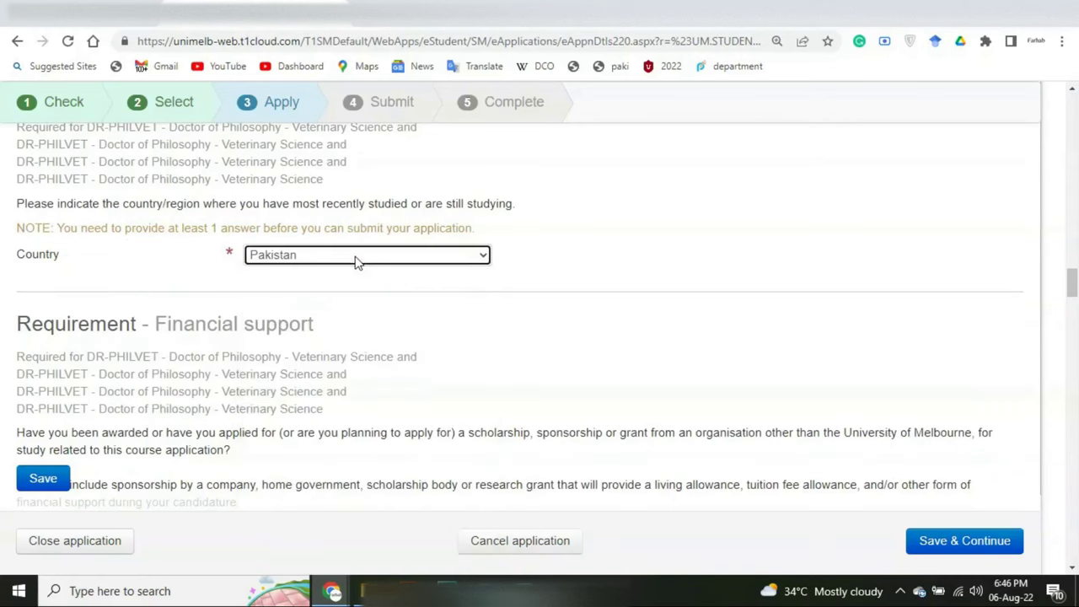
{"action": "scroll", "coordinate": [281, 337], "scroll_direction": "down", "scroll_amount": 4}
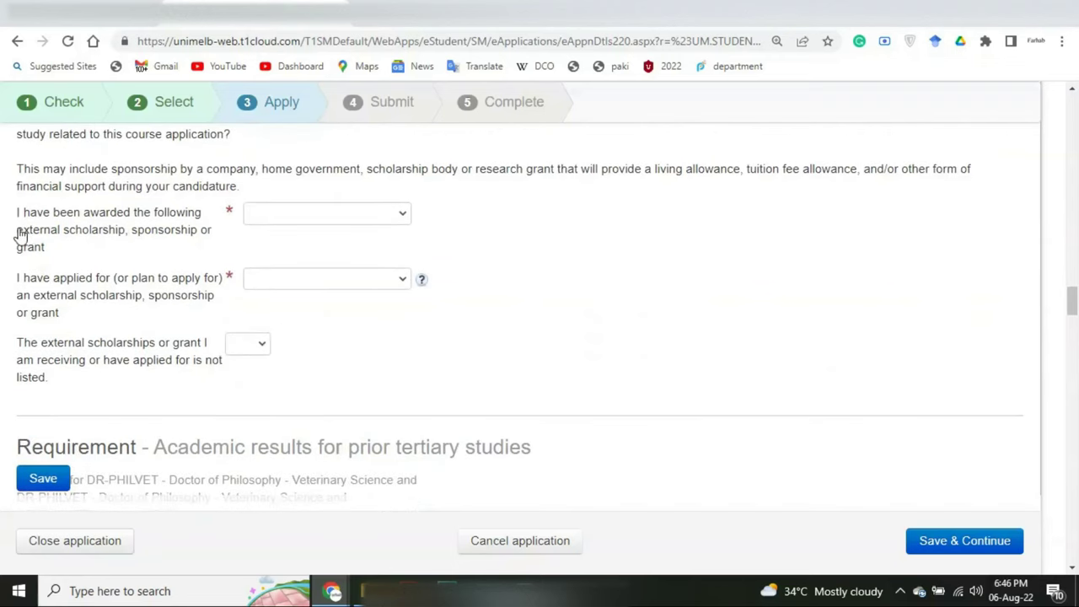
Step: Answer both external scholarship questions 'Not applied or intend to' and the unlisted scholarship question No
{"action": "left_click", "coordinate": [263, 217]}
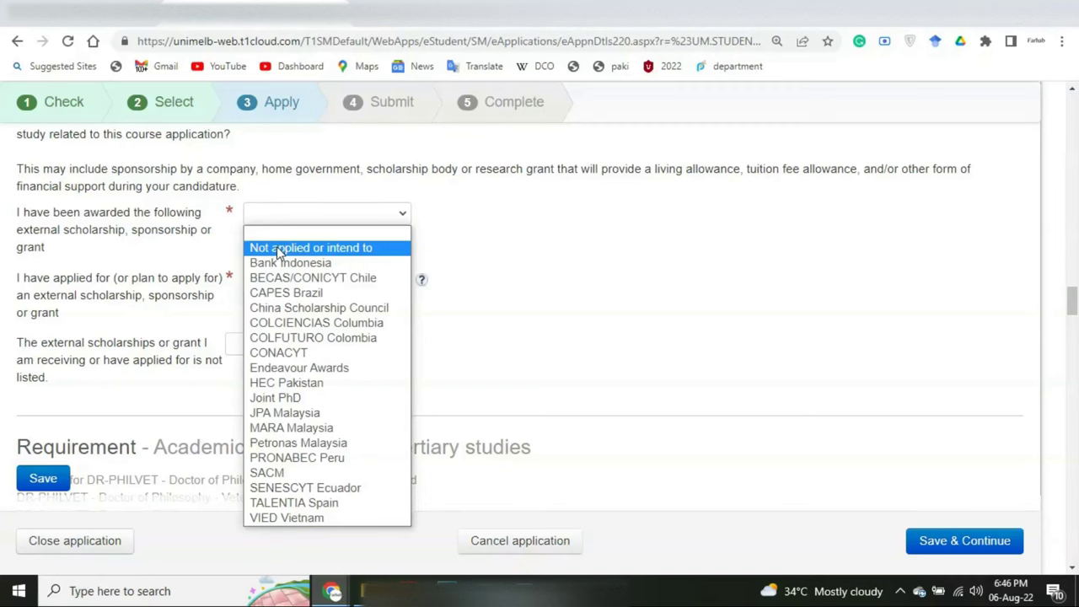
{"action": "left_click", "coordinate": [332, 250]}
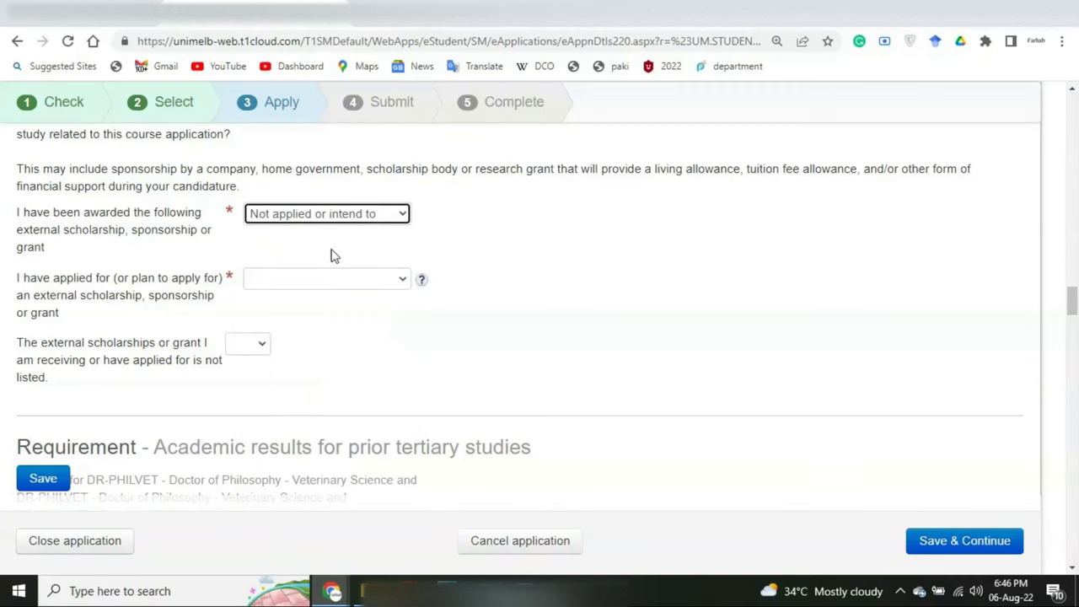
{"action": "scroll", "coordinate": [332, 255], "scroll_direction": "down", "scroll_amount": 2}
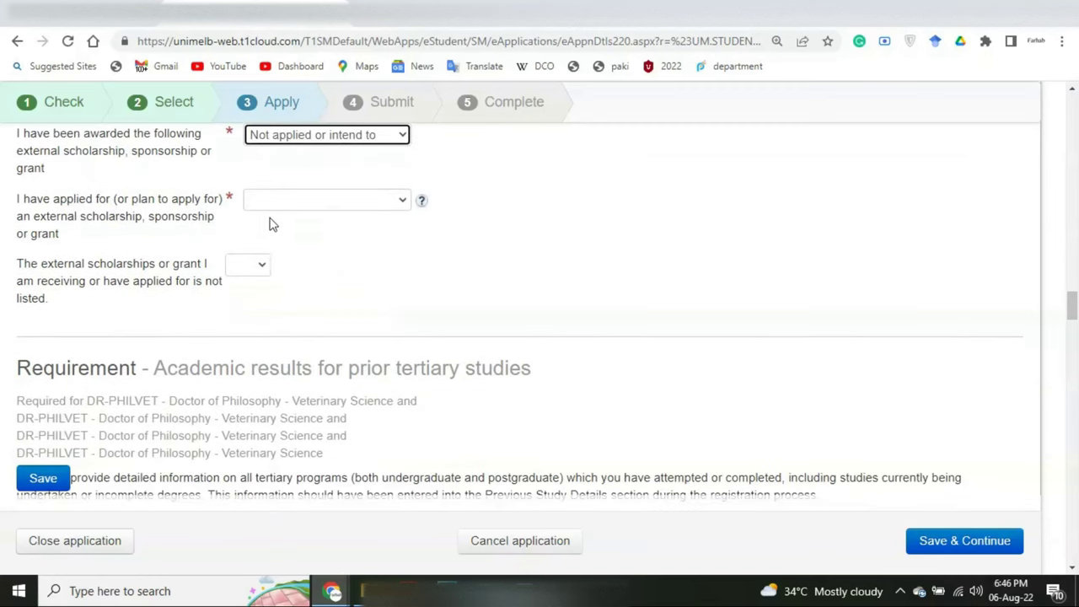
{"action": "left_click", "coordinate": [278, 202]}
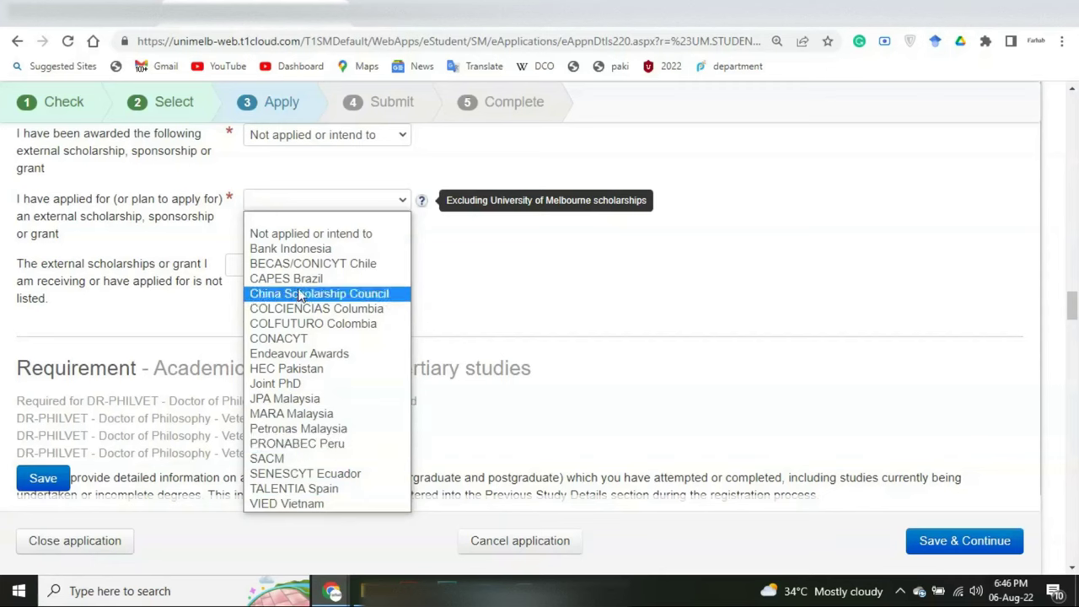
{"action": "left_click", "coordinate": [298, 236]}
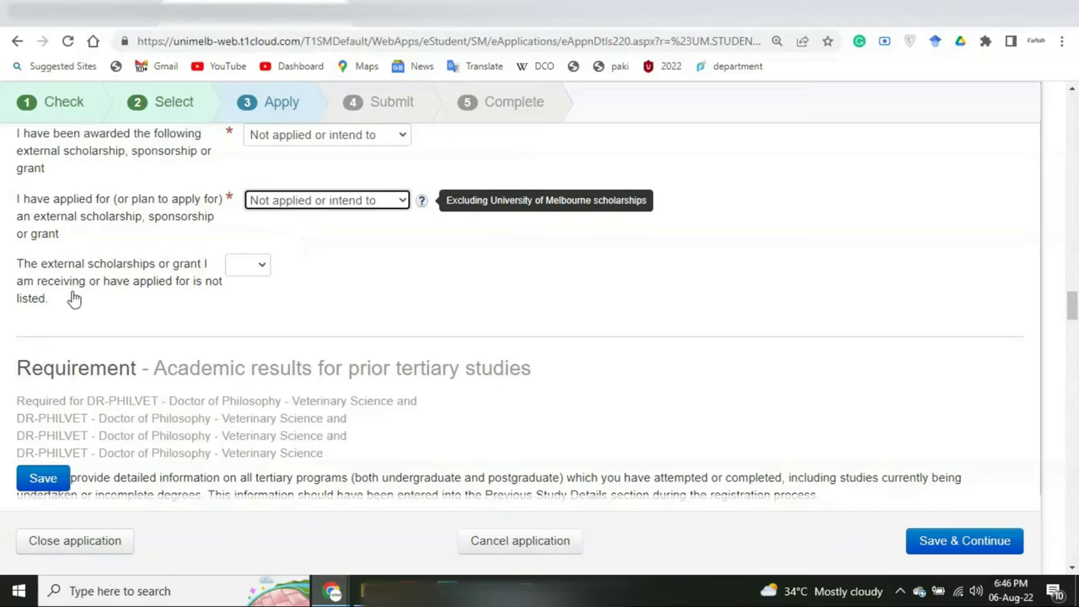
{"action": "left_click", "coordinate": [235, 271]}
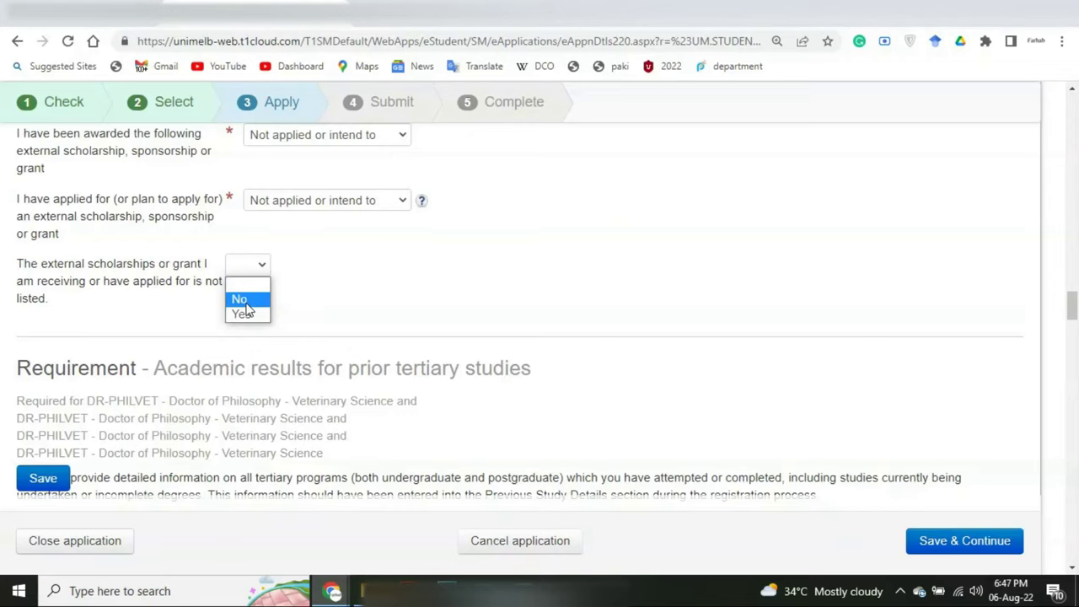
{"action": "left_click", "coordinate": [246, 301]}
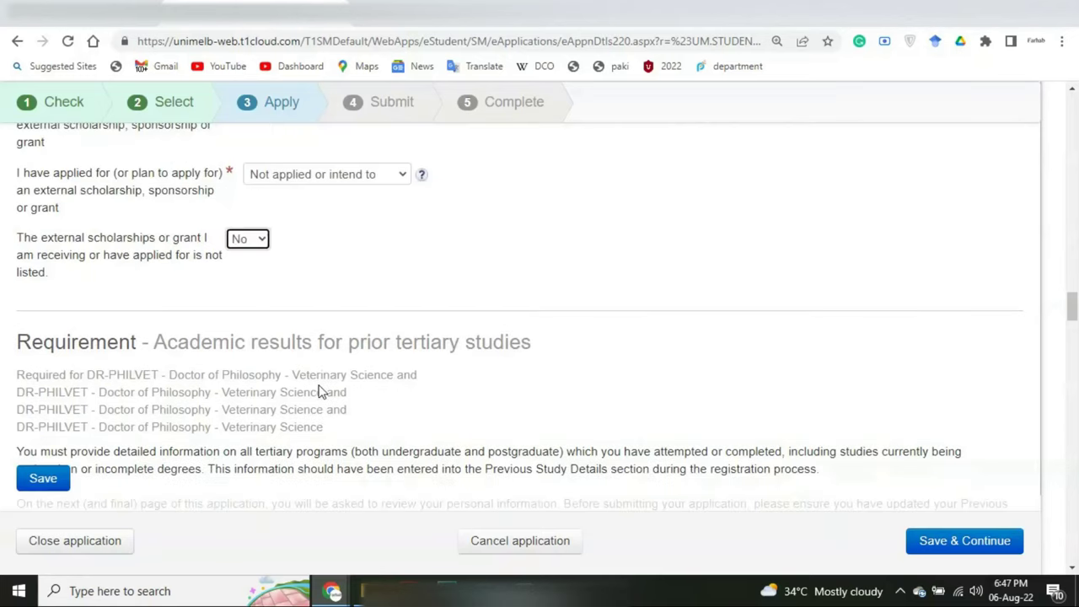
{"action": "scroll", "coordinate": [221, 354], "scroll_direction": "down", "scroll_amount": 2}
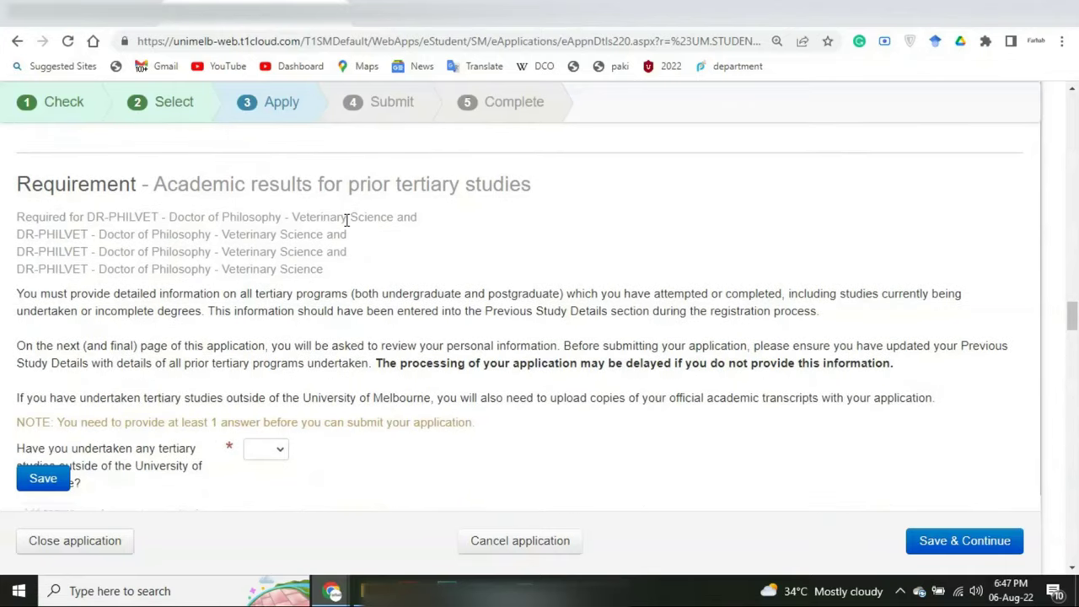
Step: Show the No/Yes answers for the prior tertiary studies question
{"action": "scroll", "coordinate": [207, 299], "scroll_direction": "down", "scroll_amount": 2}
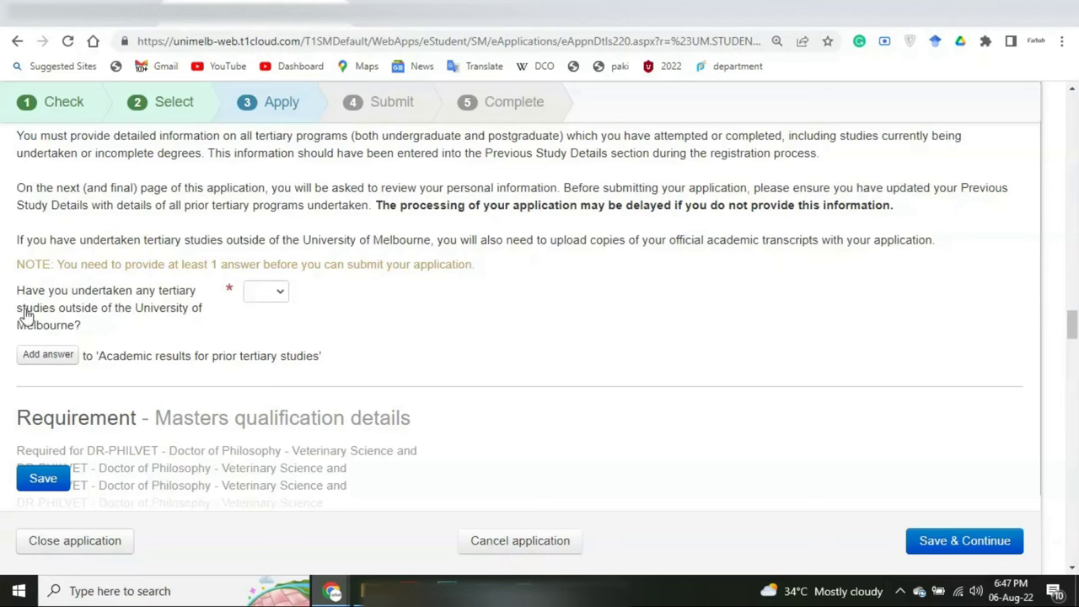
{"action": "left_click", "coordinate": [259, 291]}
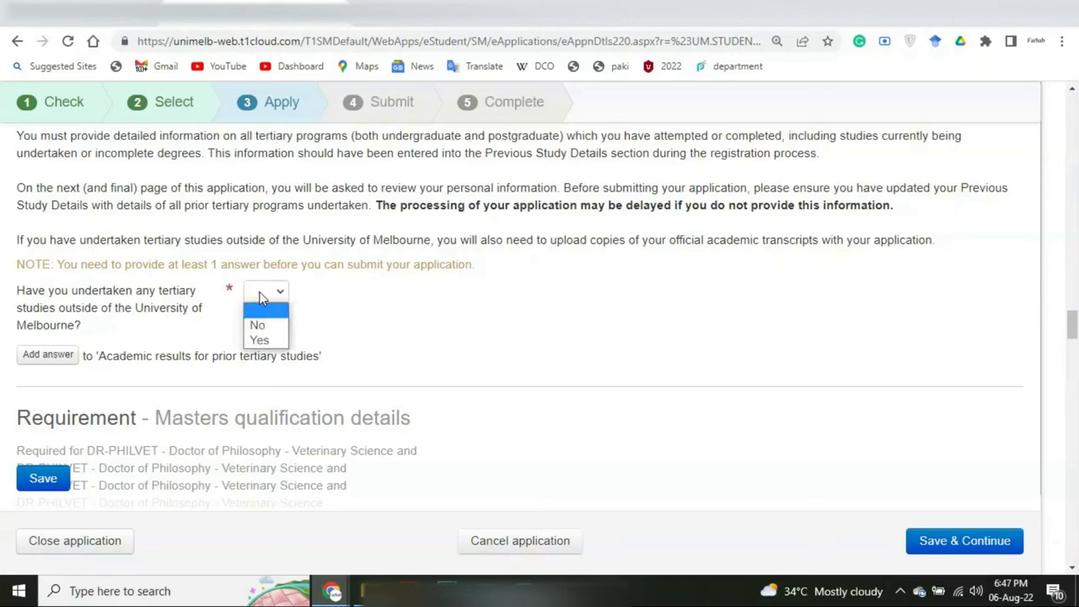
{"action": "left_click", "coordinate": [262, 297]}
{"action": "left_click", "coordinate": [261, 297]}
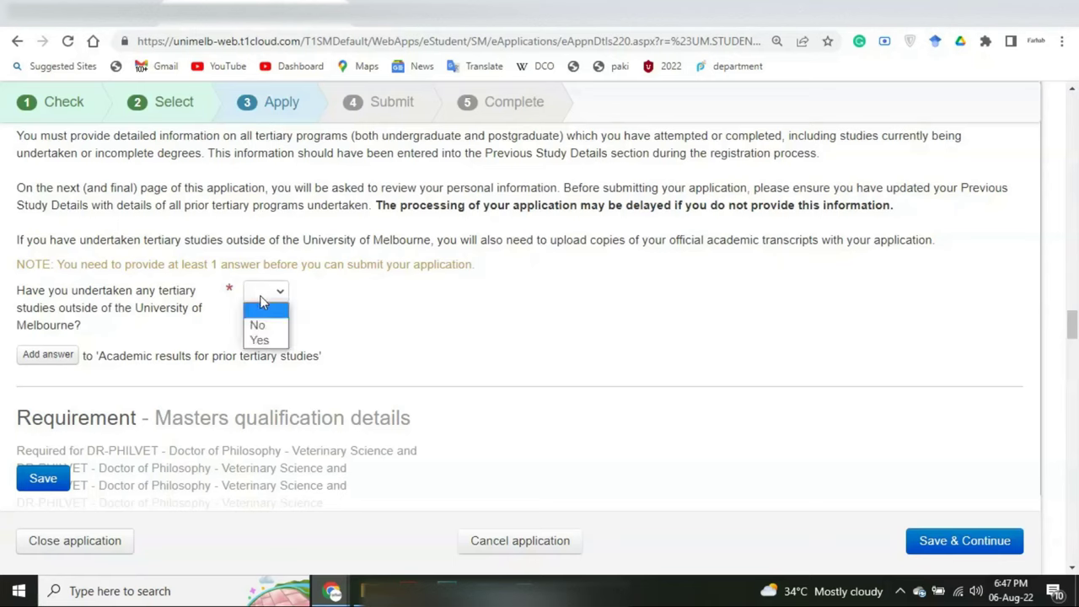
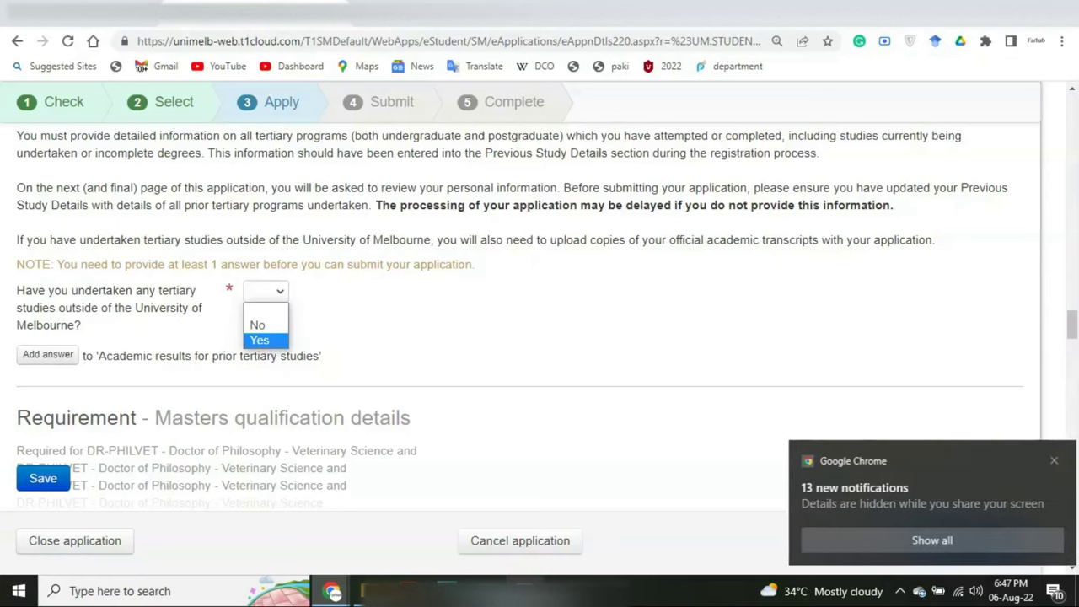
Step: Choose 'Completed postgraduate study taught and assessed in English' as the English requirement, then scroll to Academic Referee
{"action": "left_click", "coordinate": [523, 592]}
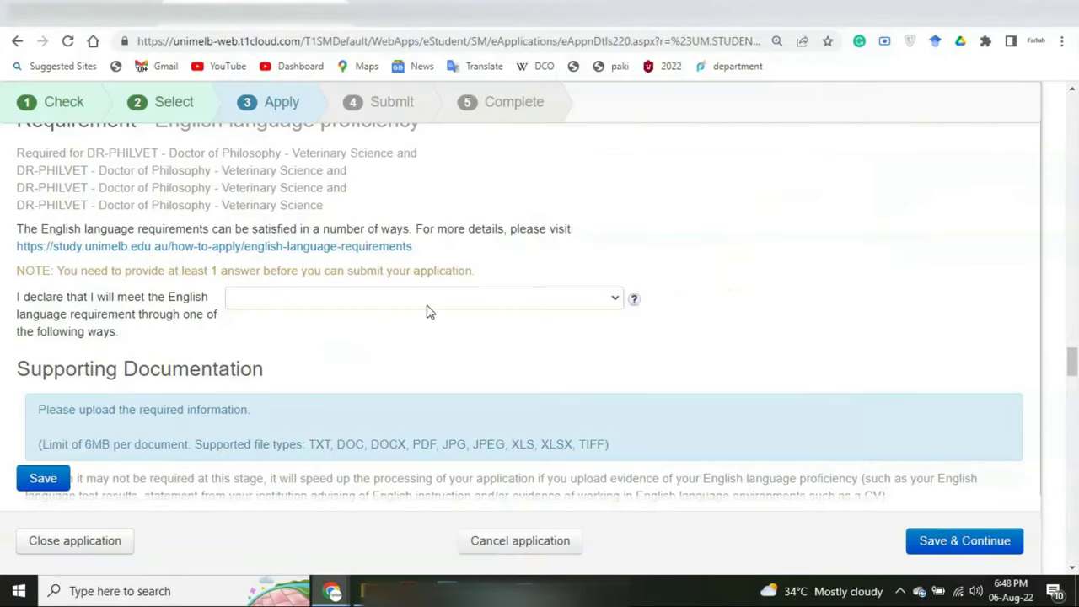
{"action": "left_click", "coordinate": [427, 304]}
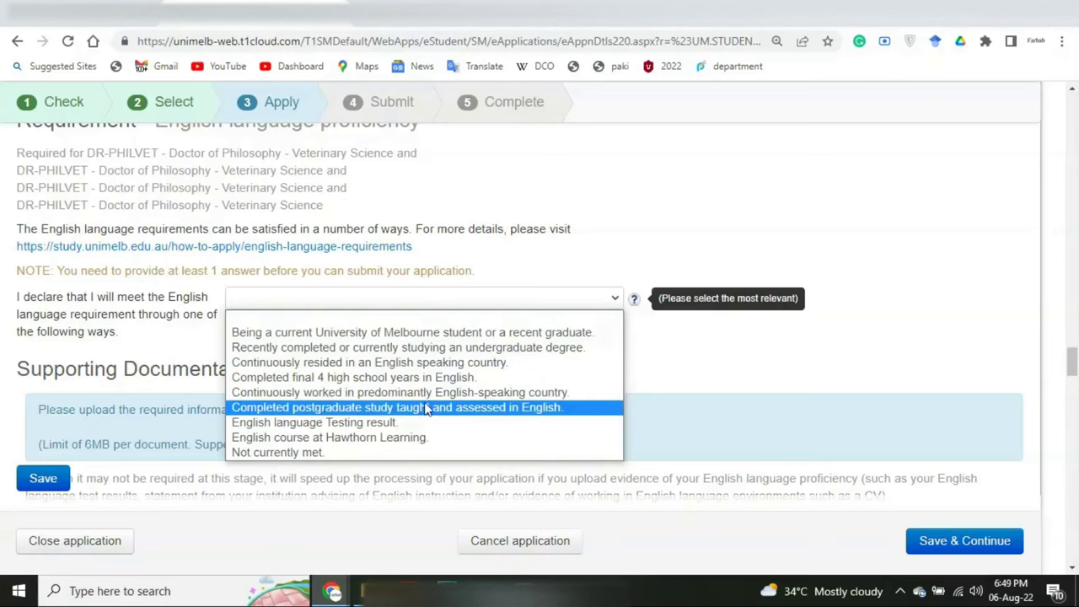
{"action": "left_click", "coordinate": [461, 410]}
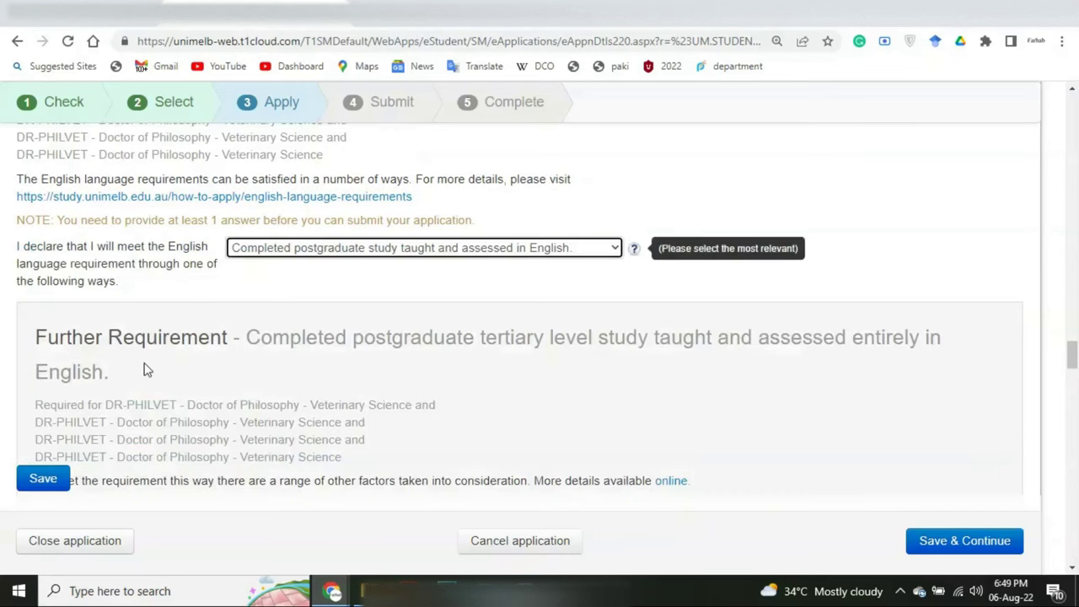
{"action": "scroll", "coordinate": [174, 313], "scroll_direction": "down", "scroll_amount": 1}
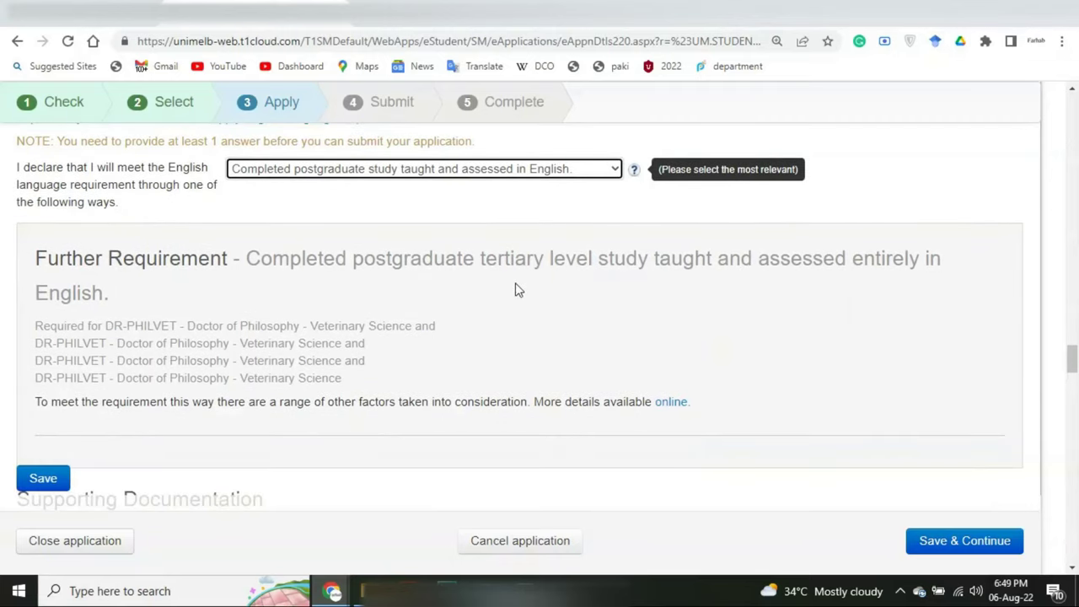
{"action": "scroll", "coordinate": [296, 357], "scroll_direction": "down", "scroll_amount": 2}
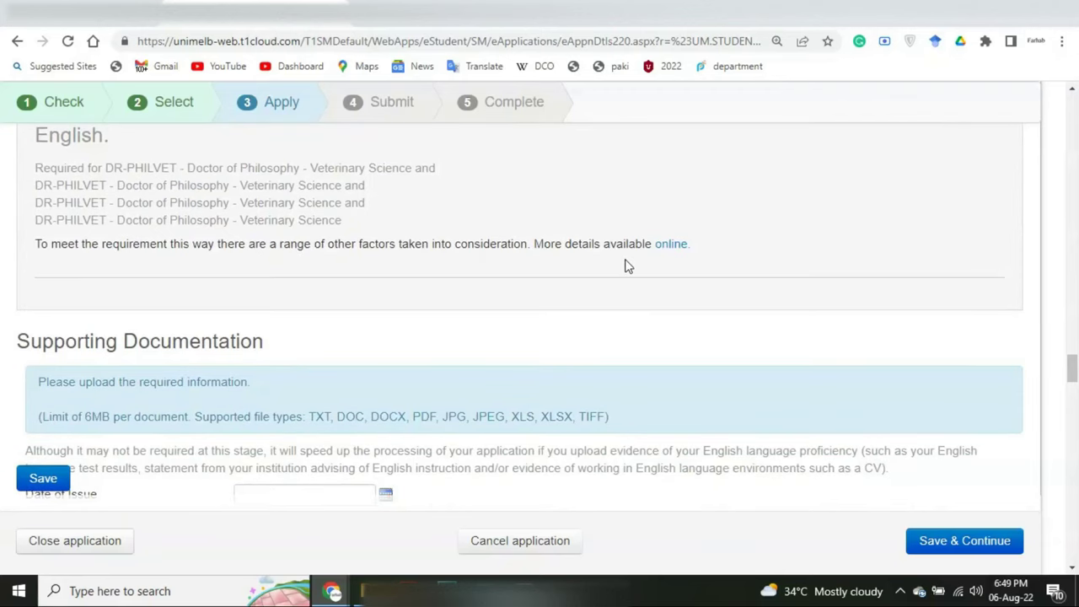
{"action": "scroll", "coordinate": [625, 265], "scroll_direction": "down", "scroll_amount": 2}
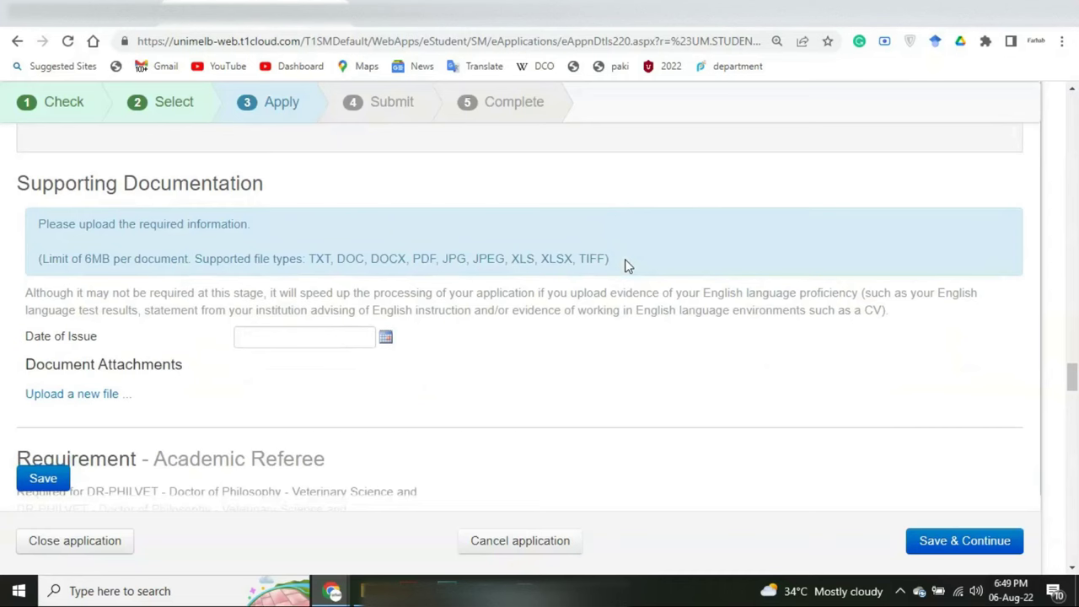
{"action": "scroll", "coordinate": [625, 266], "scroll_direction": "down", "scroll_amount": 2}
{"action": "scroll", "coordinate": [616, 265], "scroll_direction": "down", "scroll_amount": 2}
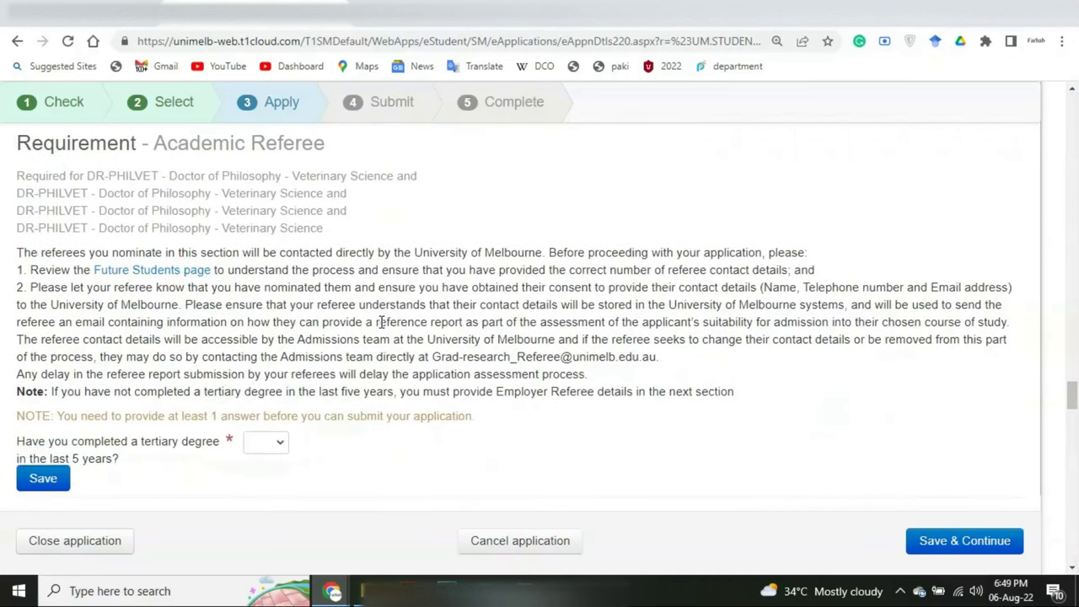
Step: Answer Yes to having completed a tertiary degree in the last 5 years
{"action": "scroll", "coordinate": [379, 324], "scroll_direction": "down", "scroll_amount": 2}
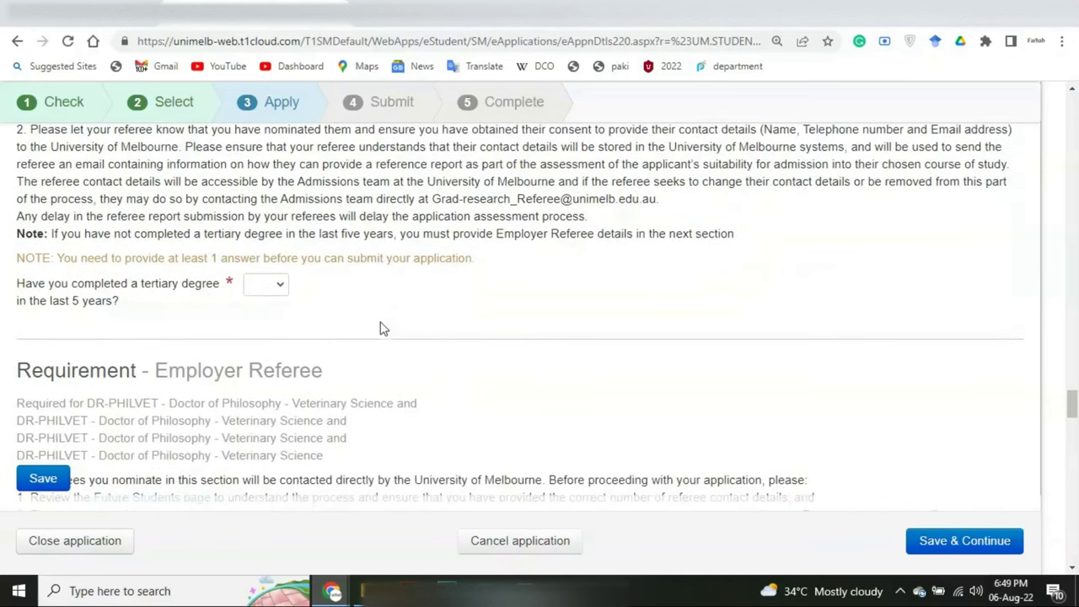
{"action": "left_click", "coordinate": [270, 290]}
{"action": "left_click", "coordinate": [266, 345]}
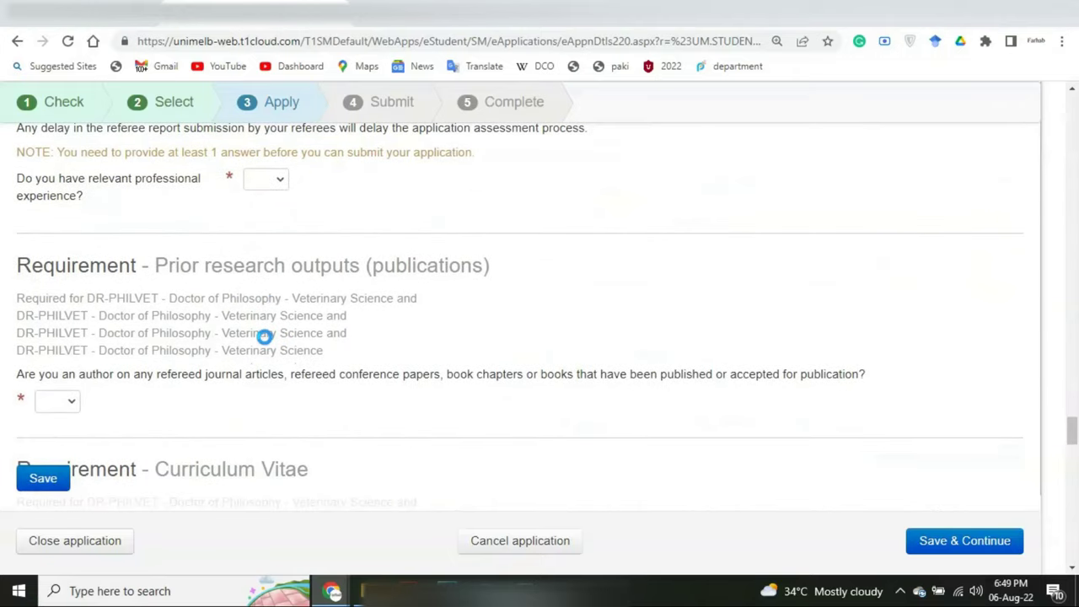
Step: Scroll to the bottom of the form and switch to the Google homepage
{"action": "scroll", "coordinate": [265, 336], "scroll_direction": "down", "scroll_amount": 3}
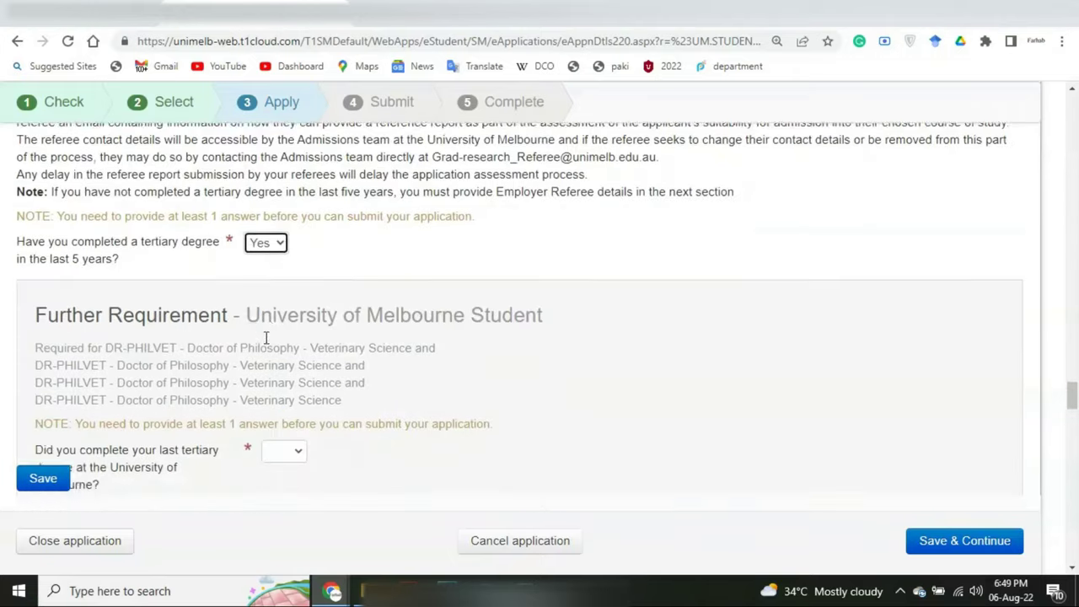
{"action": "scroll", "coordinate": [267, 337], "scroll_direction": "down", "scroll_amount": 5}
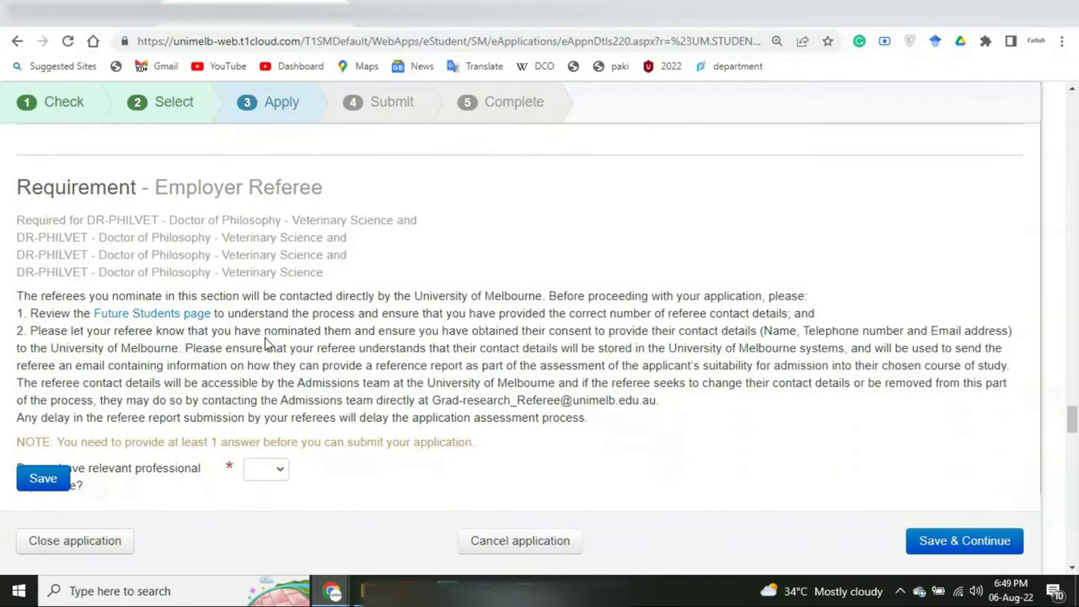
{"action": "scroll", "coordinate": [267, 337], "scroll_direction": "down", "scroll_amount": 4}
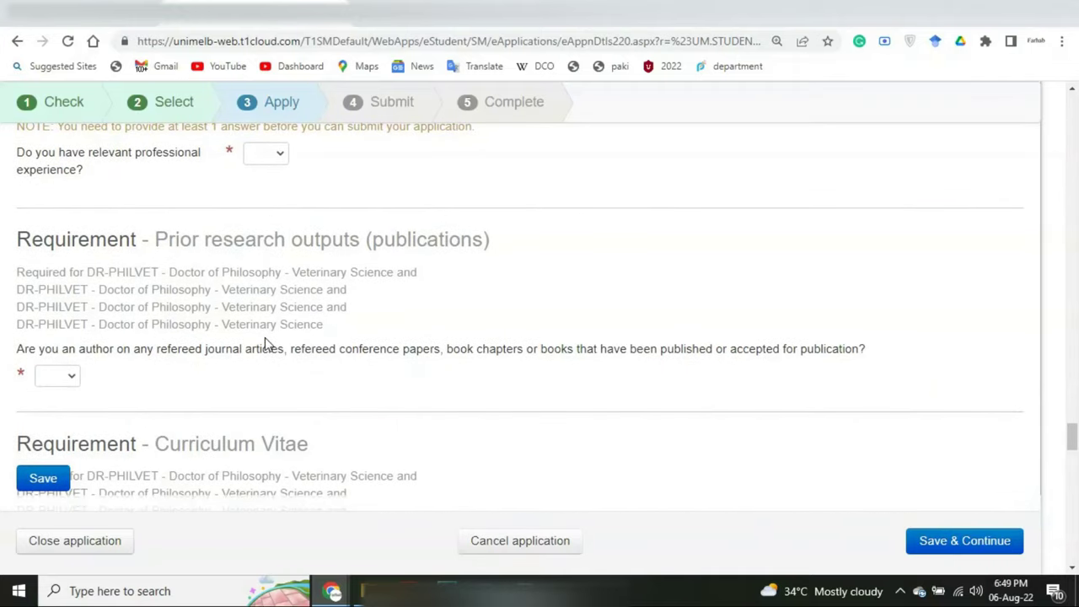
{"action": "scroll", "coordinate": [264, 337], "scroll_direction": "down", "scroll_amount": 3}
{"action": "scroll", "coordinate": [266, 337], "scroll_direction": "down", "scroll_amount": 4}
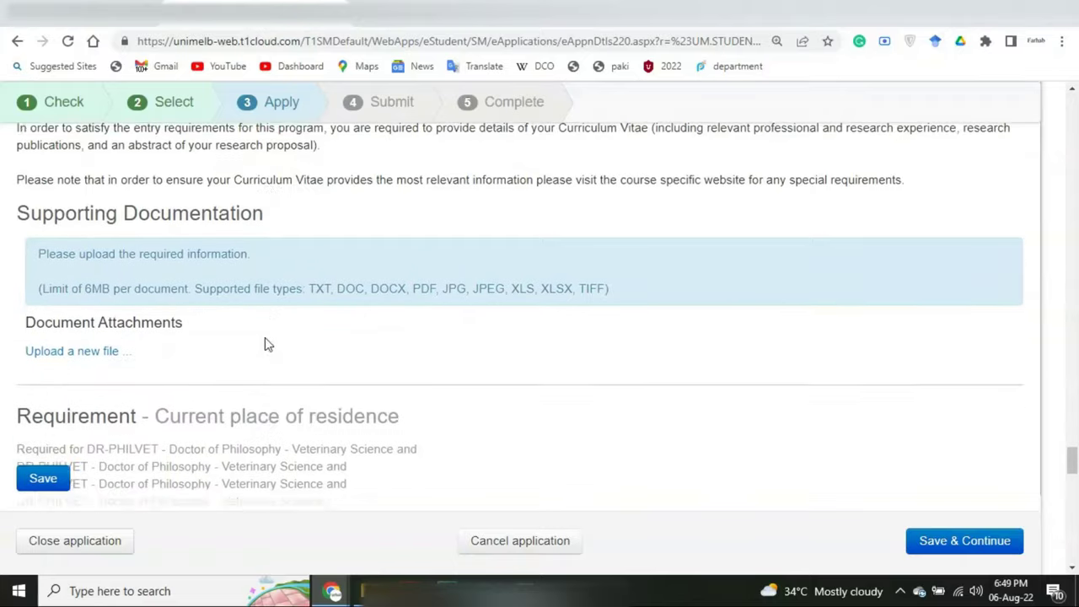
{"action": "scroll", "coordinate": [266, 338], "scroll_direction": "down", "scroll_amount": 2}
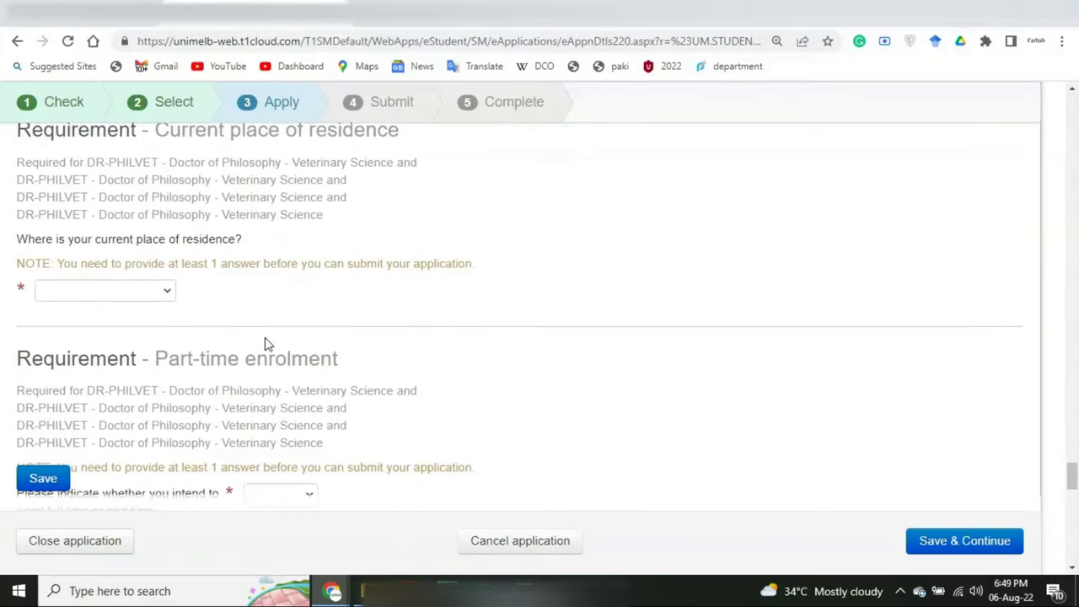
{"action": "scroll", "coordinate": [265, 344], "scroll_direction": "down", "scroll_amount": 2}
{"action": "scroll", "coordinate": [267, 342], "scroll_direction": "down", "scroll_amount": 5}
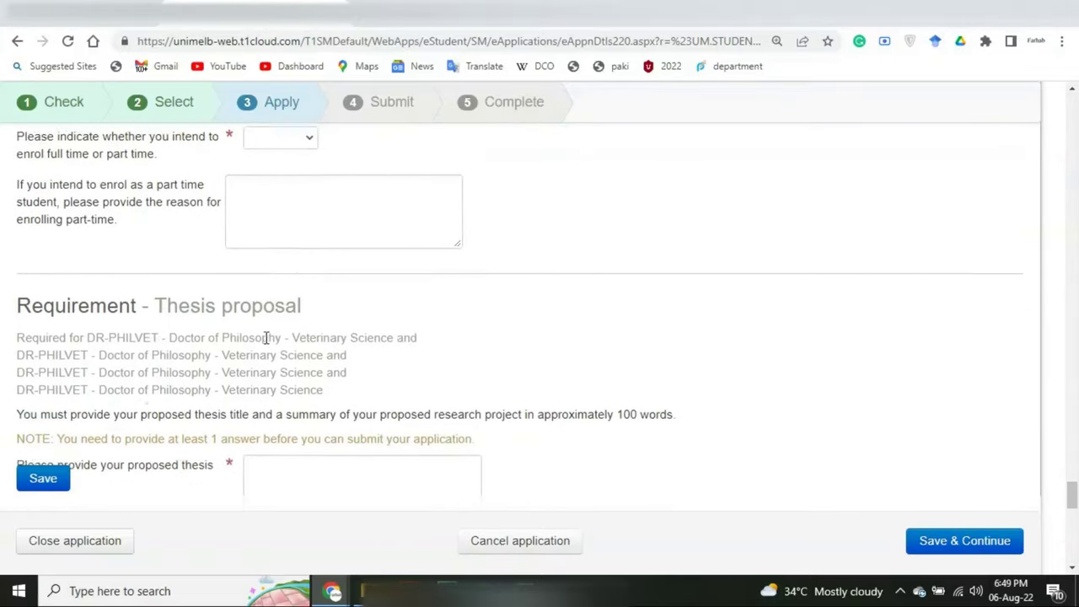
{"action": "scroll", "coordinate": [267, 338], "scroll_direction": "down", "scroll_amount": 4}
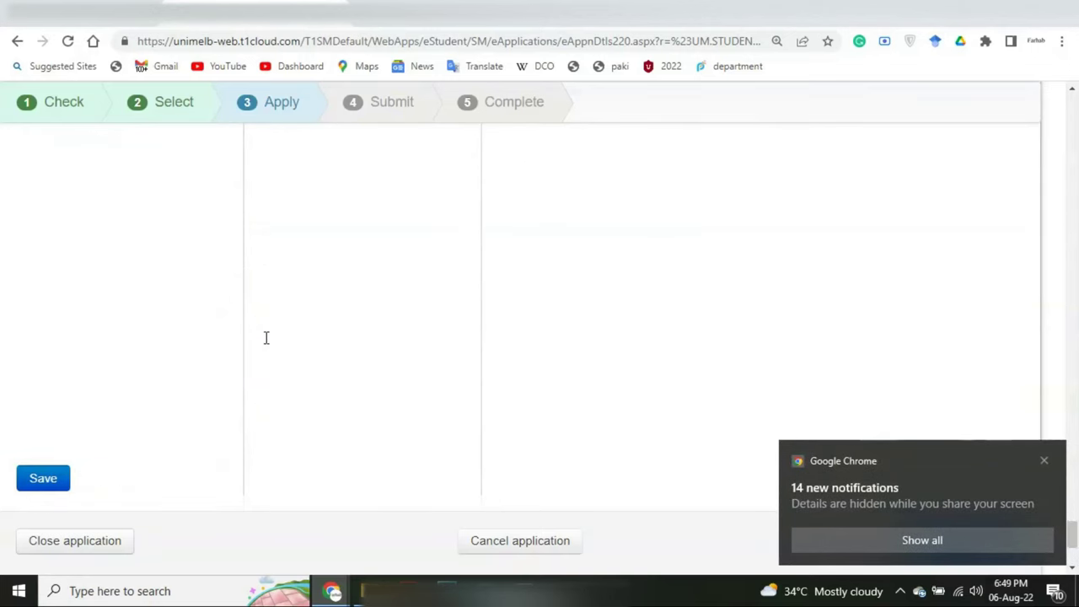
{"action": "scroll", "coordinate": [265, 340], "scroll_direction": "down", "scroll_amount": 2}
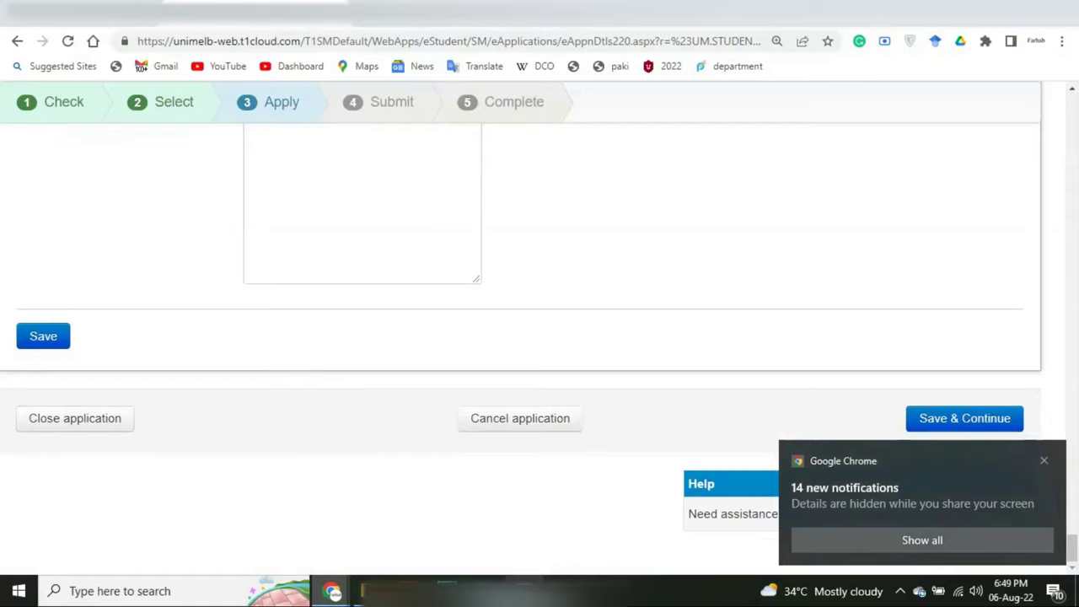
{"action": "left_click", "coordinate": [476, 592]}
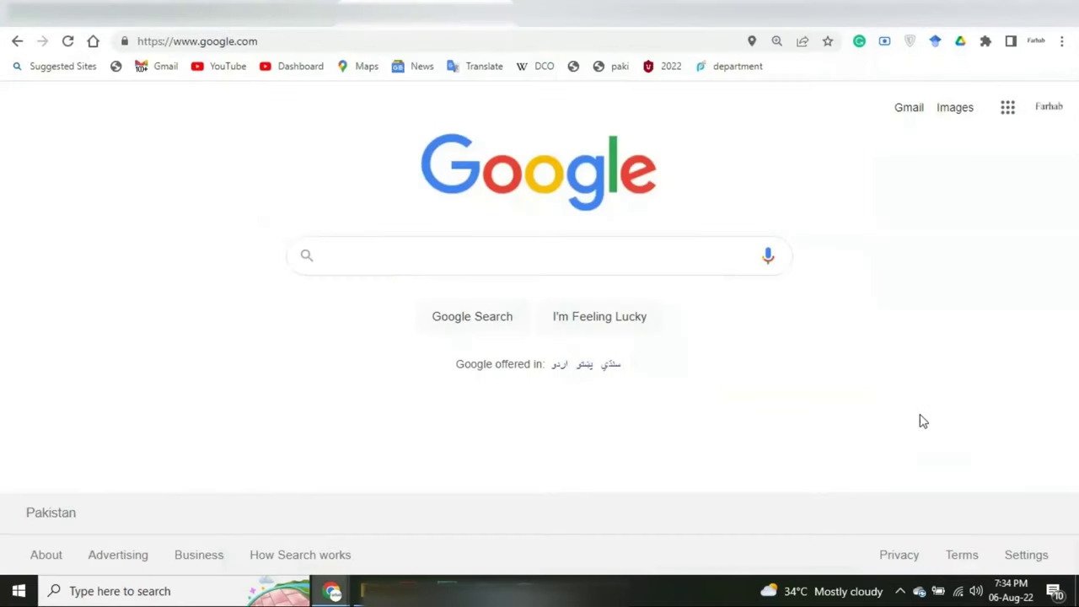
Step: Search Google for 'university of melbourne' from the suggestions and open the official University of Melbourne site
{"action": "left_click", "coordinate": [497, 263]}
{"action": "type", "text": "UNV"}
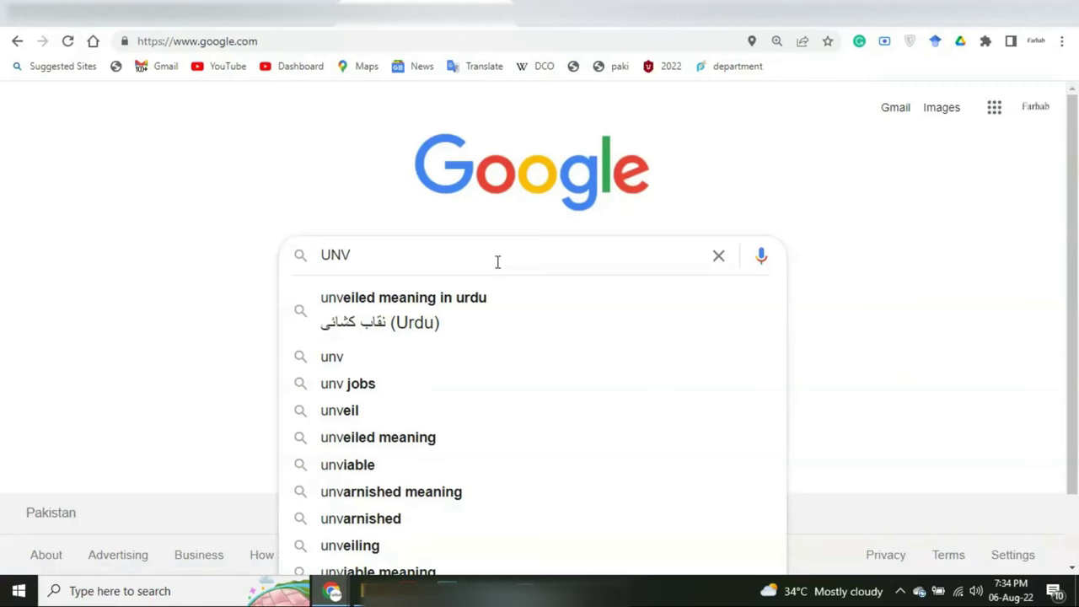
{"action": "key", "text": "BackSpace"}
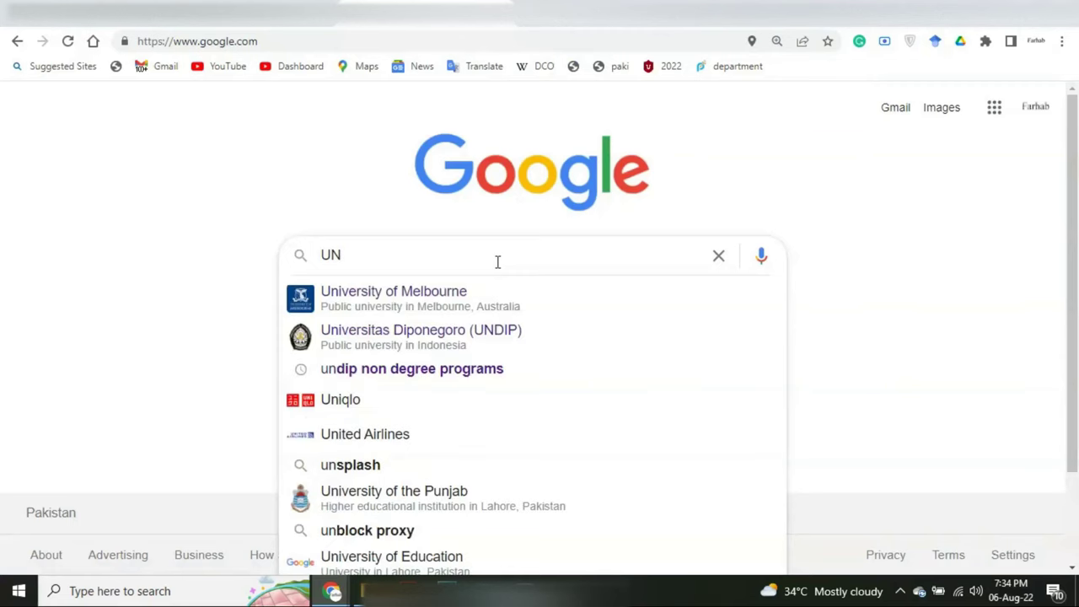
{"action": "key", "text": "Down"}
{"action": "key", "text": "Return"}
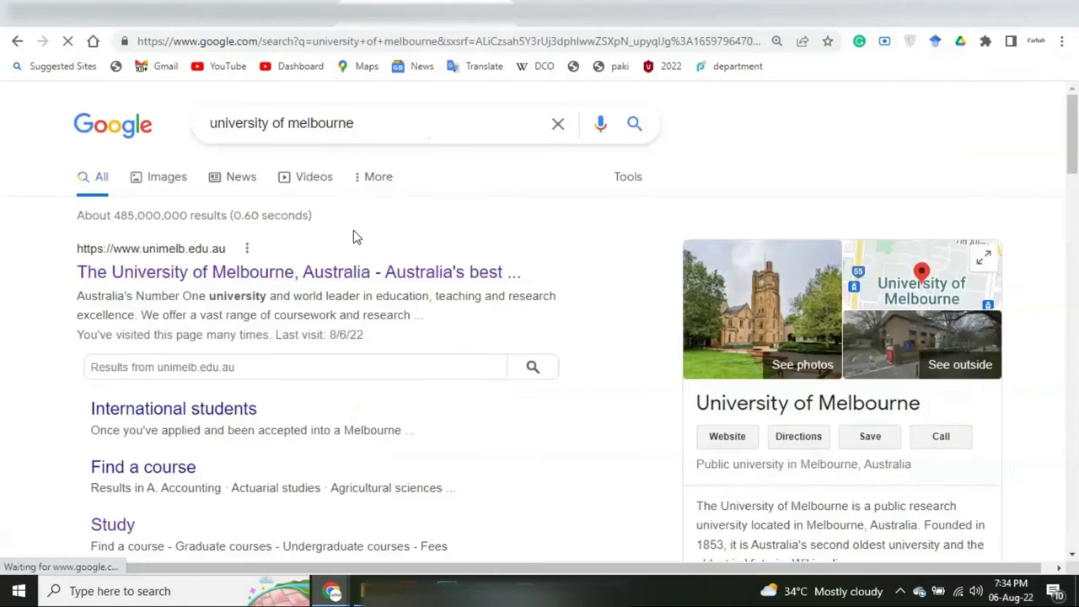
{"action": "left_click", "coordinate": [360, 281]}
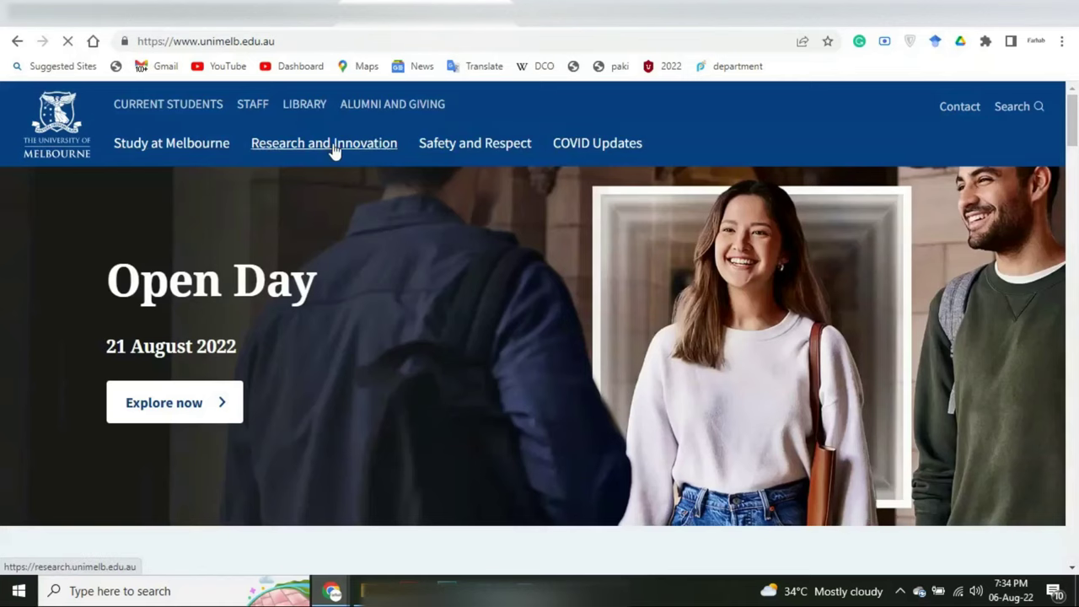
Step: Go through Faculties & graduate schools to the Faculty of Veterinary and Agricultural Sciences research content
{"action": "scroll", "coordinate": [387, 359], "scroll_direction": "down", "scroll_amount": 3}
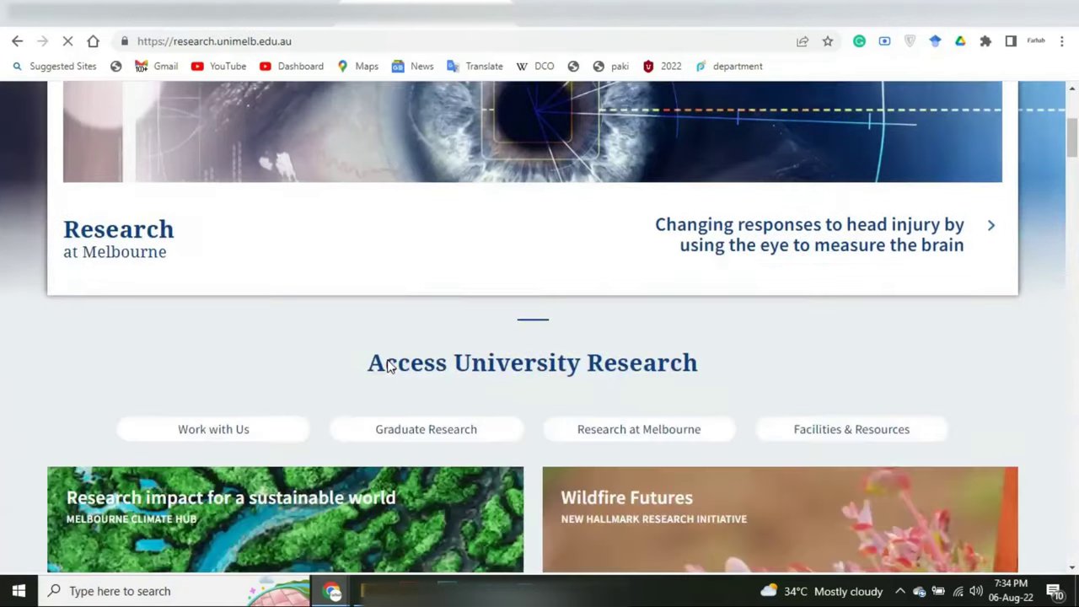
{"action": "scroll", "coordinate": [387, 365], "scroll_direction": "down", "scroll_amount": 8}
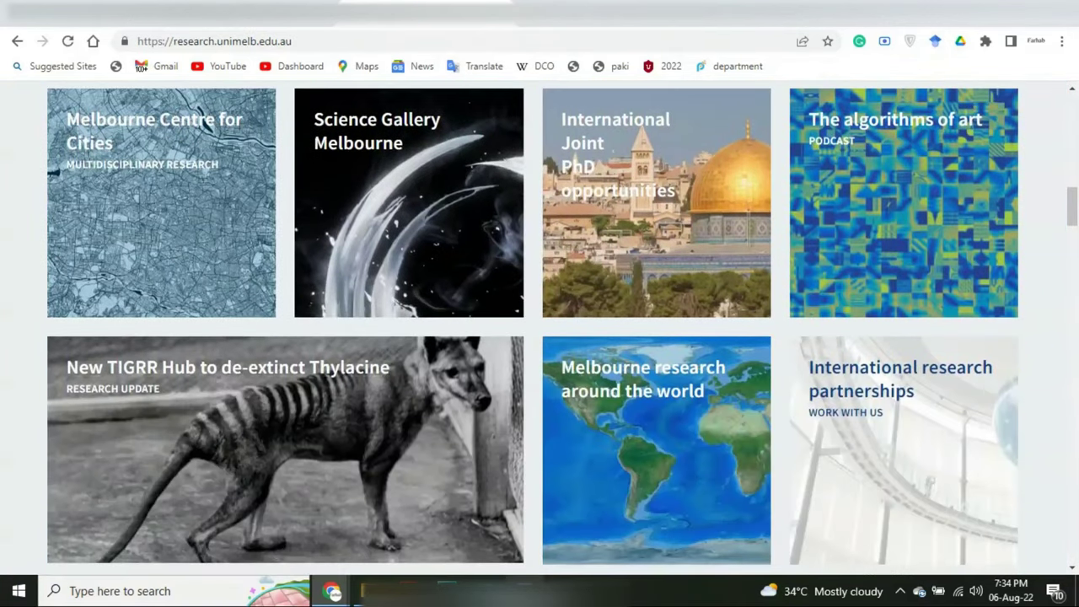
{"action": "key", "text": "alt+Tab"}
{"action": "key", "text": "alt+Tab"}
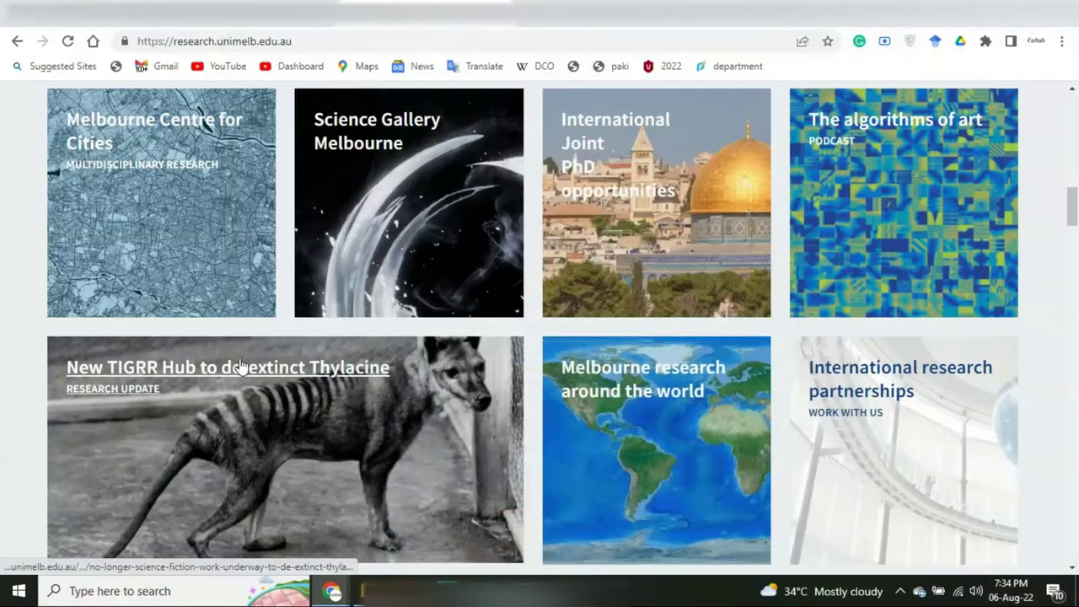
{"action": "scroll", "coordinate": [239, 364], "scroll_direction": "down", "scroll_amount": 10}
{"action": "scroll", "coordinate": [239, 364], "scroll_direction": "down", "scroll_amount": 15}
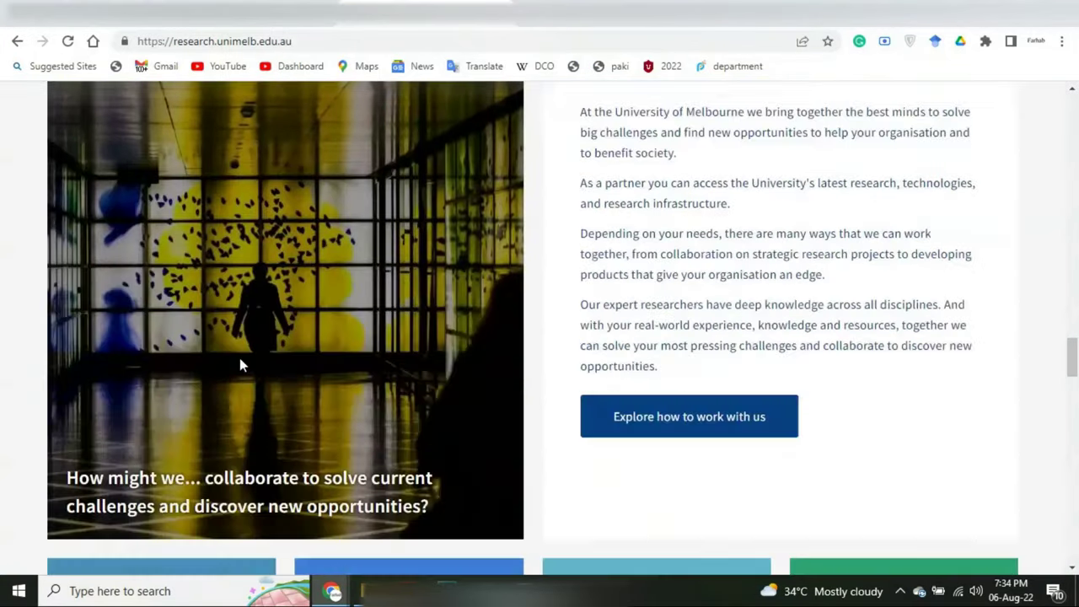
{"action": "scroll", "coordinate": [242, 375], "scroll_direction": "down", "scroll_amount": 15}
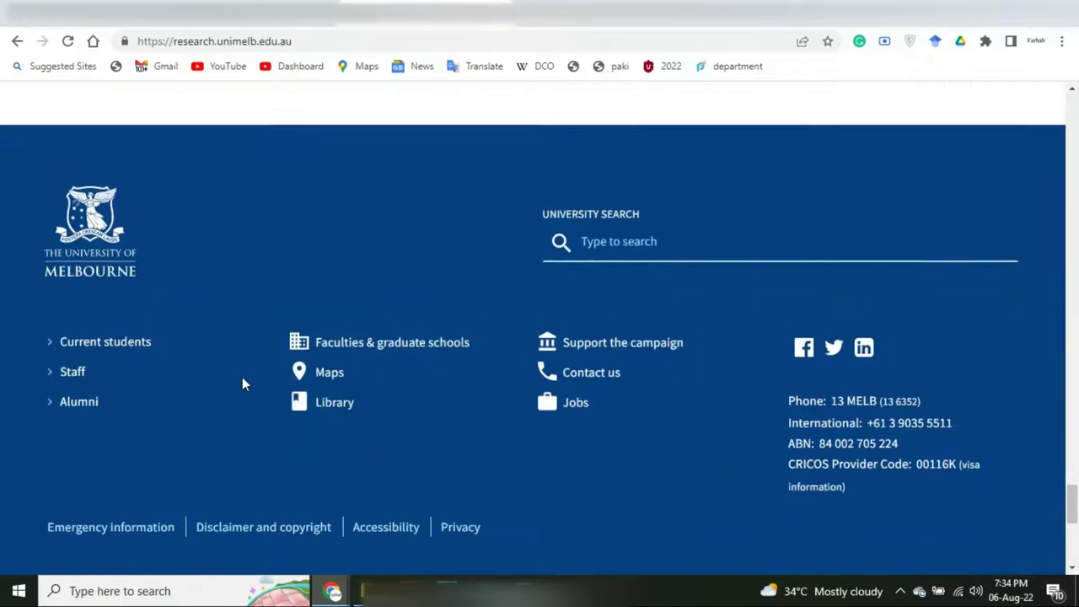
{"action": "scroll", "coordinate": [365, 303], "scroll_direction": "up", "scroll_amount": 3}
{"action": "left_click", "coordinate": [386, 279]}
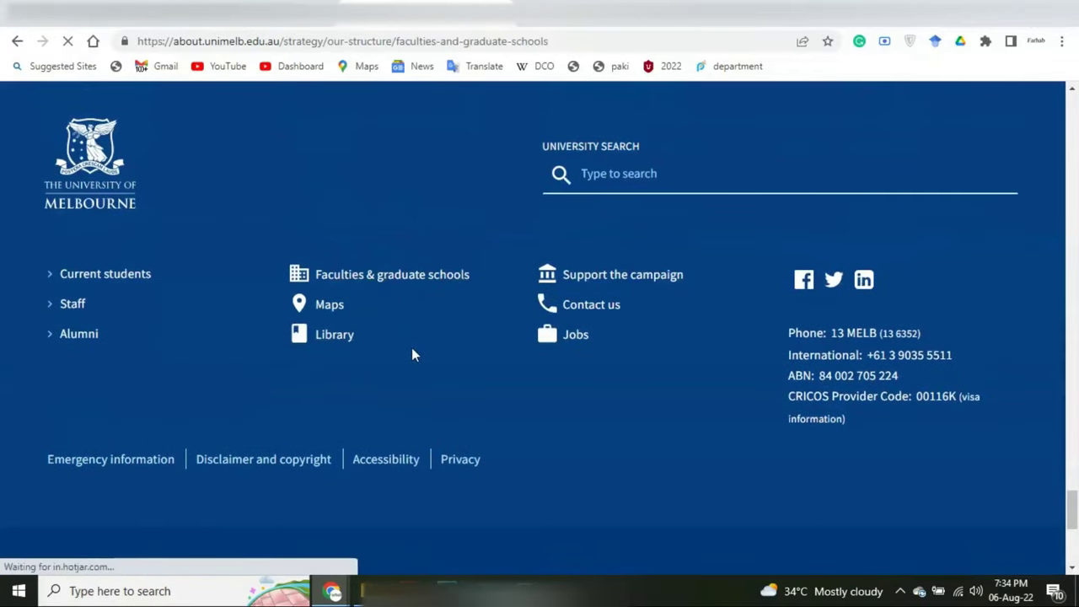
{"action": "scroll", "coordinate": [412, 354], "scroll_direction": "down", "scroll_amount": 3}
{"action": "scroll", "coordinate": [413, 355], "scroll_direction": "down", "scroll_amount": 15}
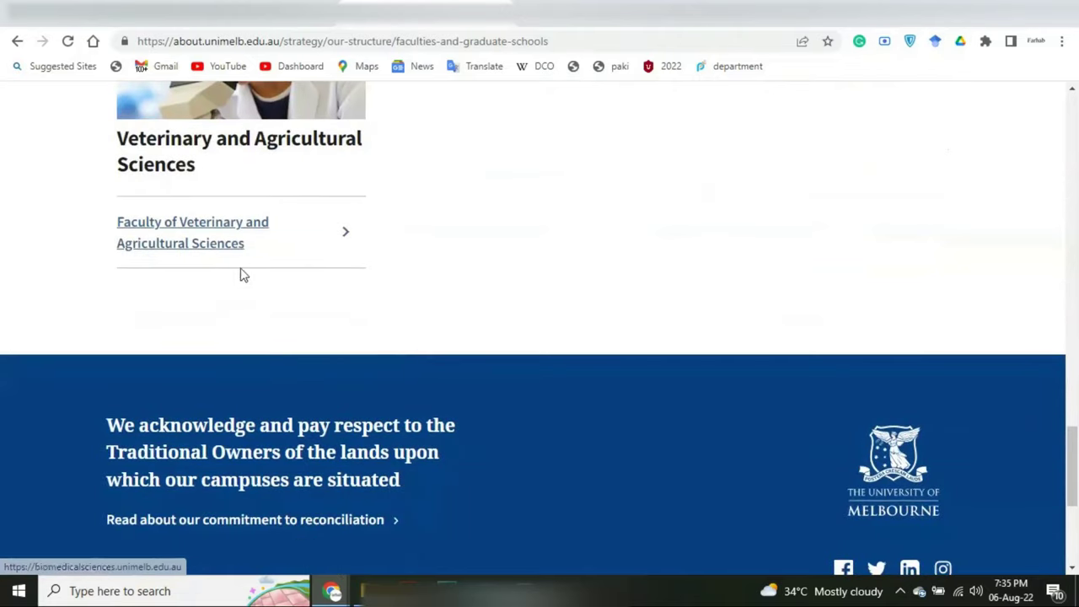
{"action": "left_click", "coordinate": [214, 239]}
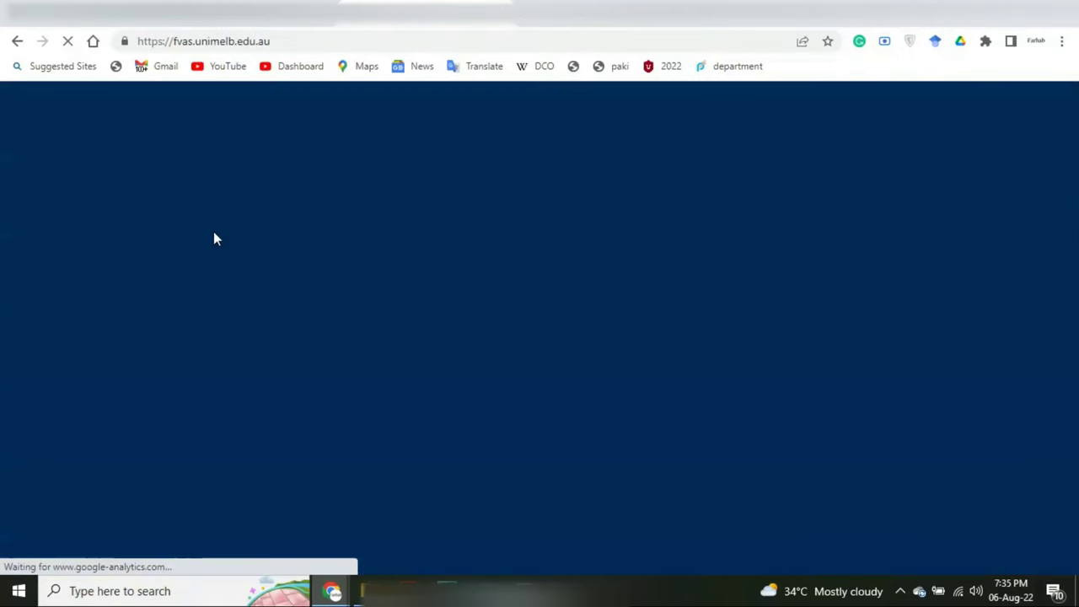
{"action": "scroll", "coordinate": [485, 325], "scroll_direction": "down", "scroll_amount": 5}
{"action": "scroll", "coordinate": [489, 329], "scroll_direction": "down", "scroll_amount": 2}
{"action": "scroll", "coordinate": [506, 296], "scroll_direction": "up", "scroll_amount": 2}
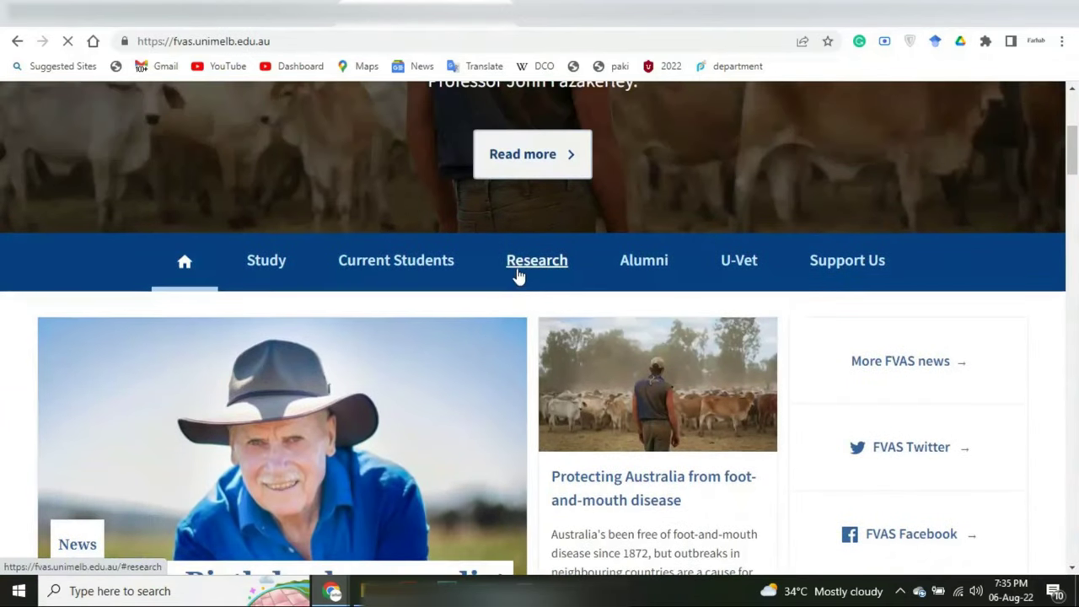
{"action": "left_click", "coordinate": [536, 261]}
Step: Open the Microbiology, Epidemiology and Pathology projects and copy a supervisor's name and title lines from their profile
{"action": "scroll", "coordinate": [578, 338], "scroll_direction": "down", "scroll_amount": 12}
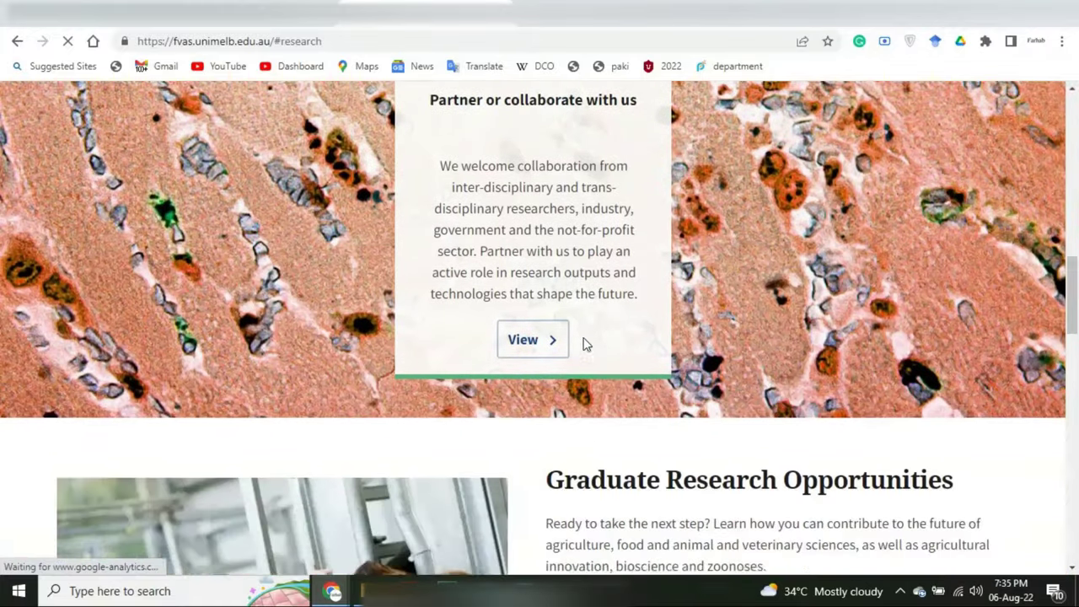
{"action": "scroll", "coordinate": [585, 342], "scroll_direction": "down", "scroll_amount": 5}
{"action": "scroll", "coordinate": [584, 343], "scroll_direction": "up", "scroll_amount": 3}
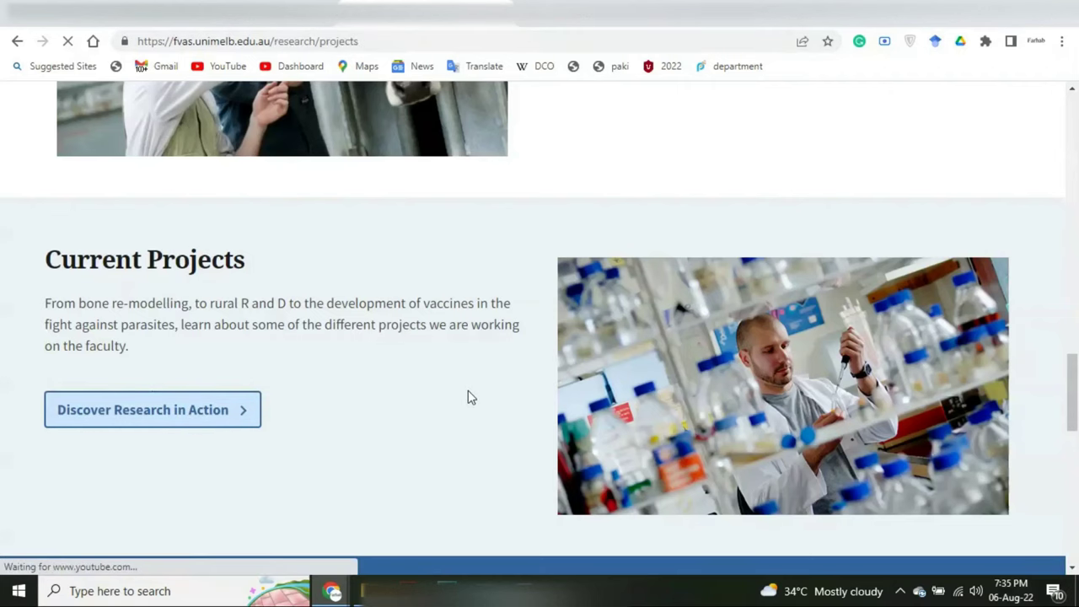
{"action": "scroll", "coordinate": [471, 398], "scroll_direction": "down", "scroll_amount": 6}
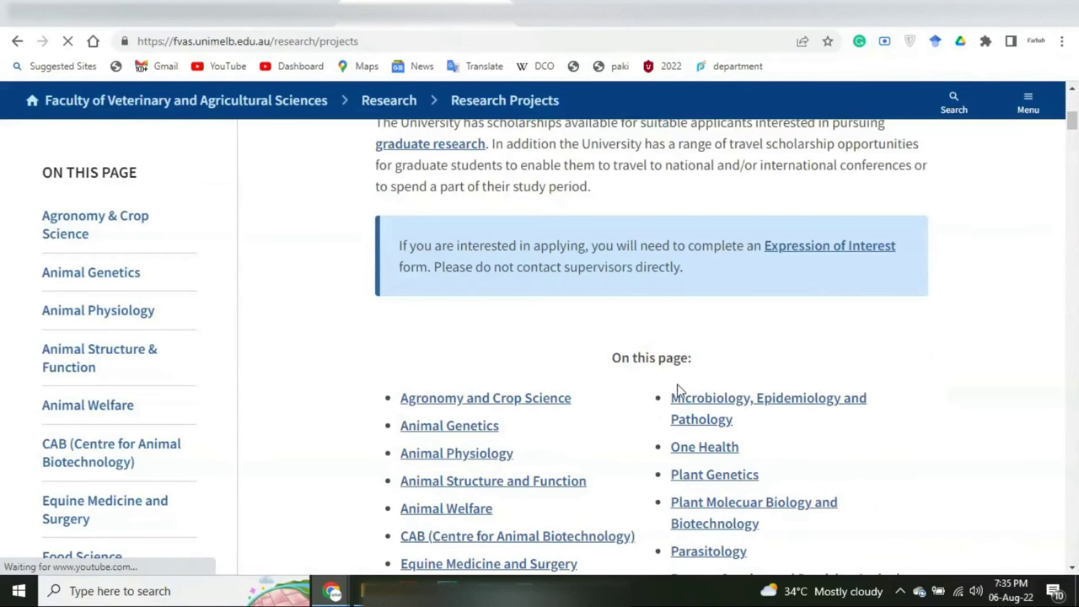
{"action": "left_click", "coordinate": [708, 412]}
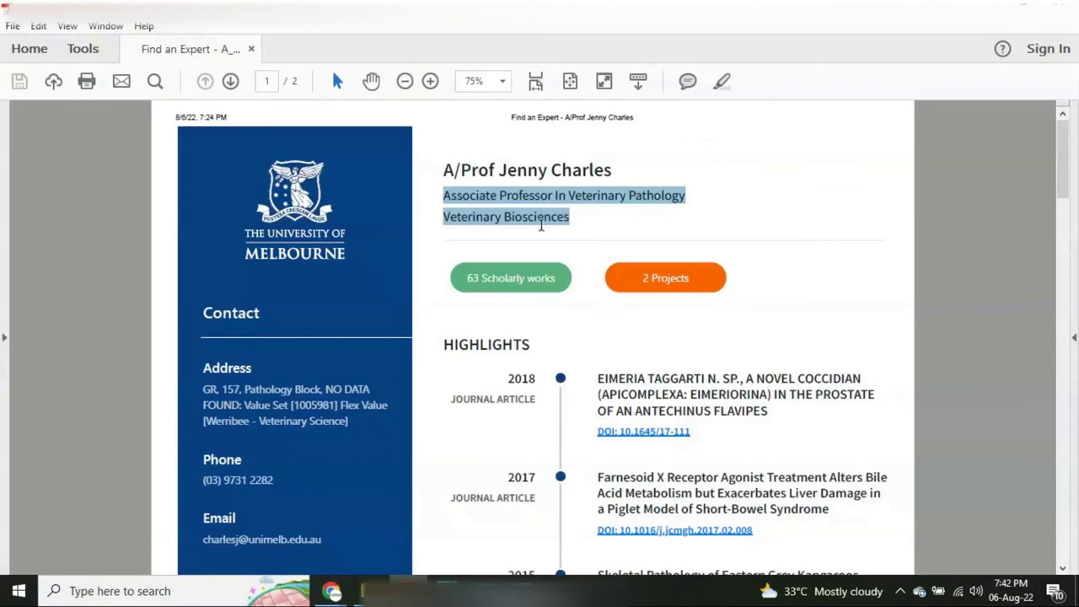
{"action": "left_click", "coordinate": [597, 231]}
{"action": "left_click_drag", "start_coordinate": [586, 217], "coordinate": [441, 170]}
{"action": "key", "text": "ctrl+c"}
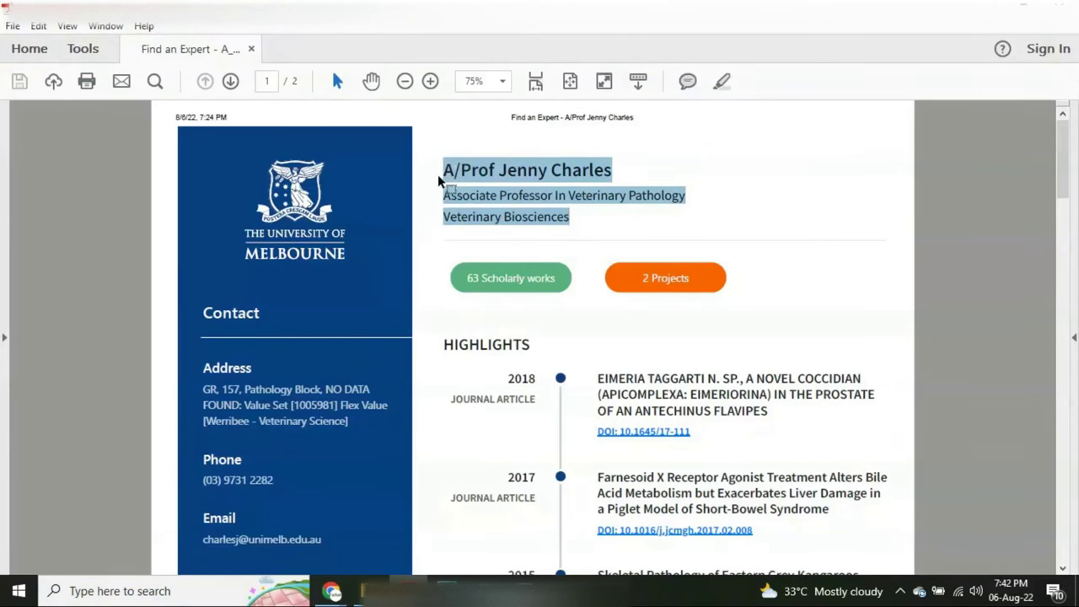
{"action": "mouse_move", "coordinate": [329, 593]}
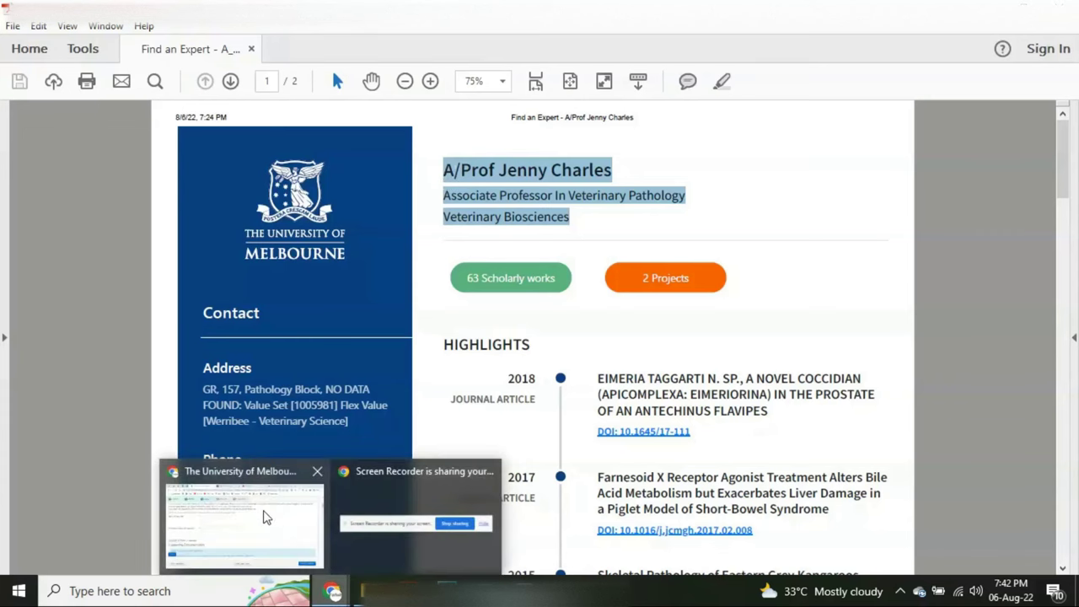
{"action": "left_click", "coordinate": [265, 513]}
Step: Put the supervisor's name in Name of supervisor and title/department in School/Department, then add Answer 2
{"action": "key", "text": "ctrl+v"}
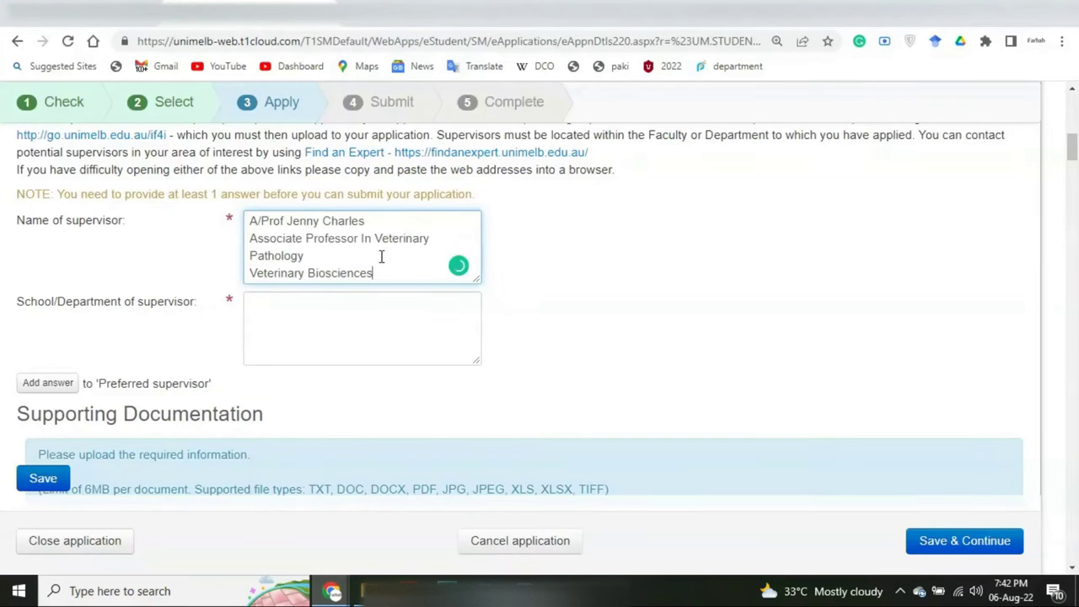
{"action": "left_click_drag", "start_coordinate": [383, 273], "coordinate": [240, 245]}
{"action": "key", "text": "ctrl+c"}
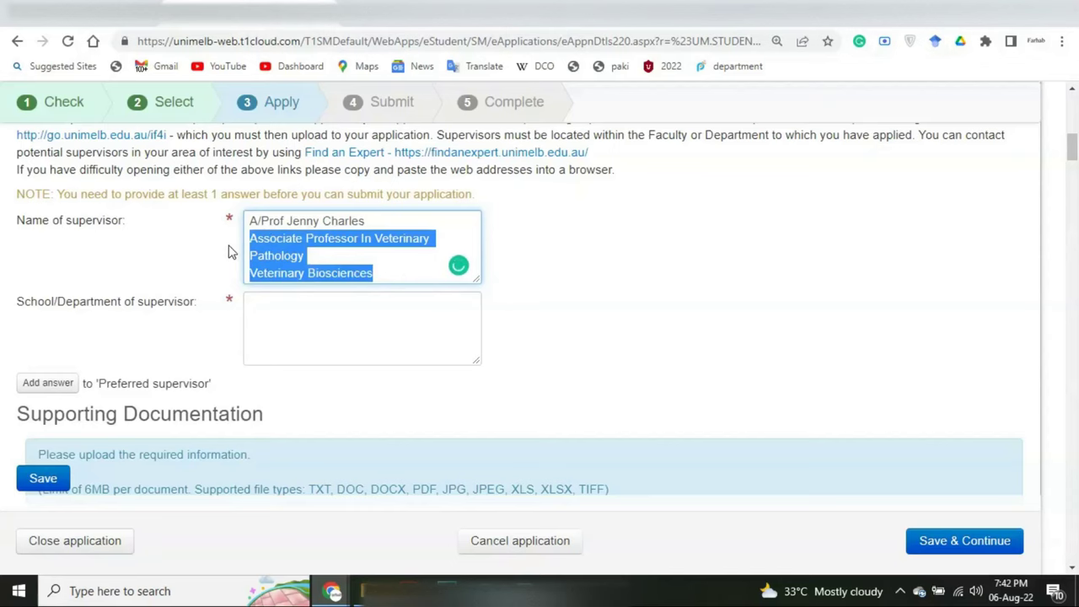
{"action": "key", "text": "BackSpace"}
{"action": "left_click", "coordinate": [275, 307]}
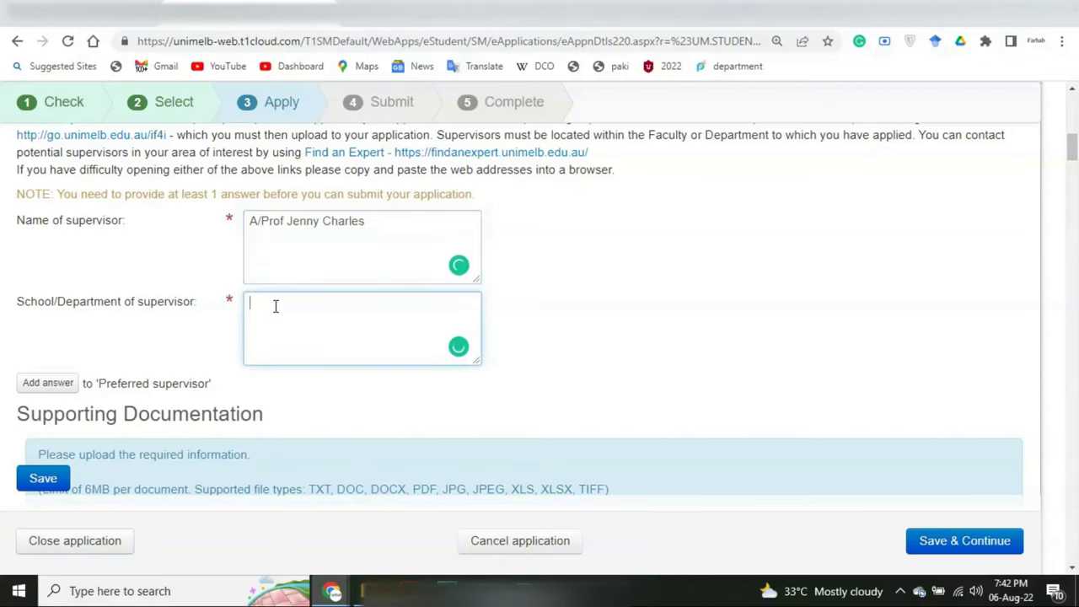
{"action": "key", "text": "ctrl+v"}
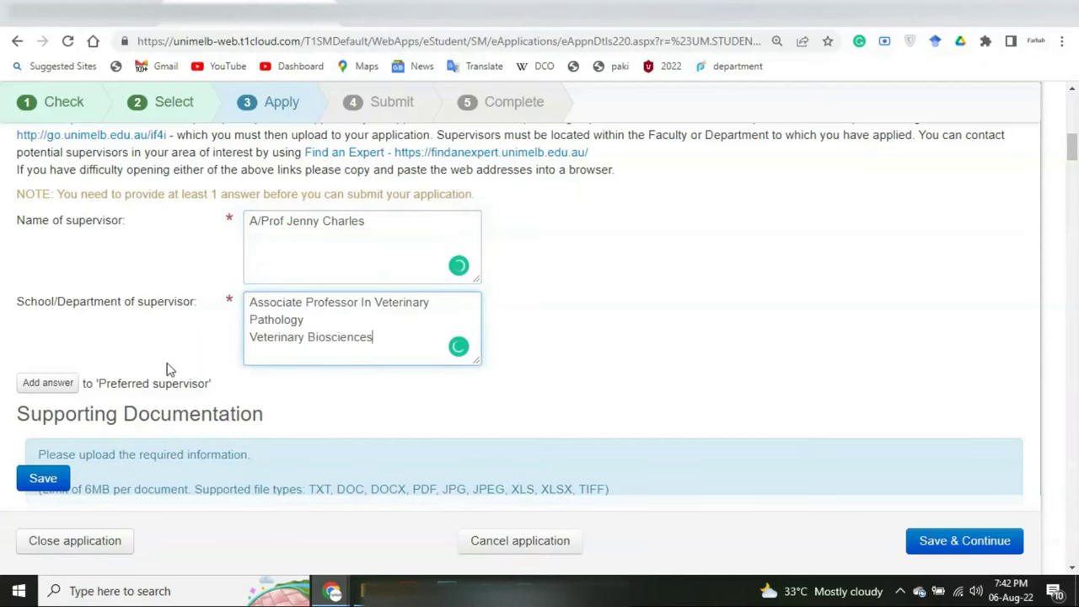
{"action": "scroll", "coordinate": [152, 371], "scroll_direction": "down", "scroll_amount": 1}
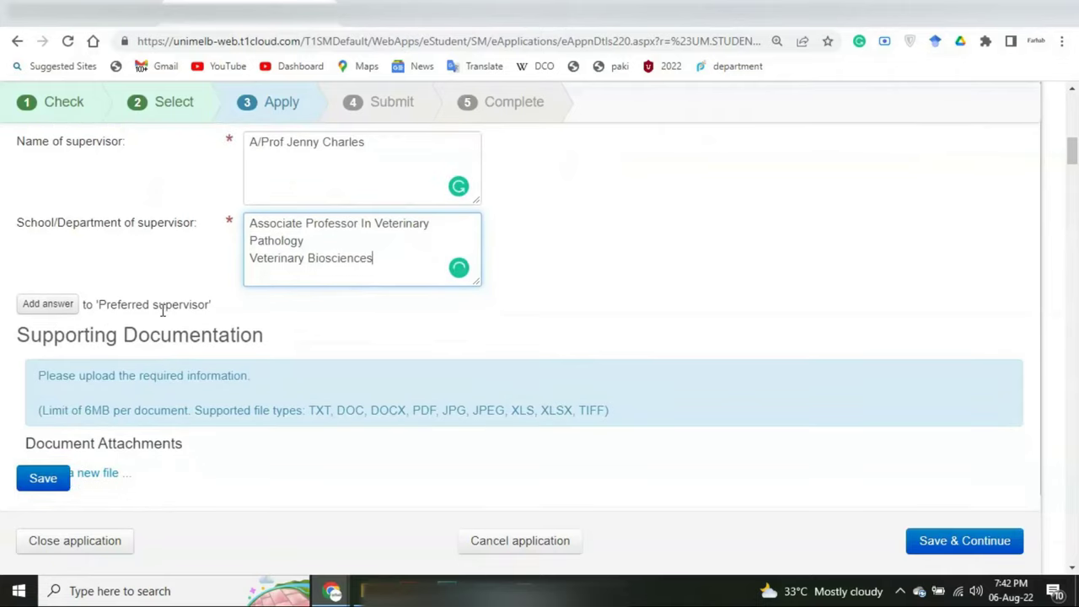
{"action": "left_click", "coordinate": [61, 305]}
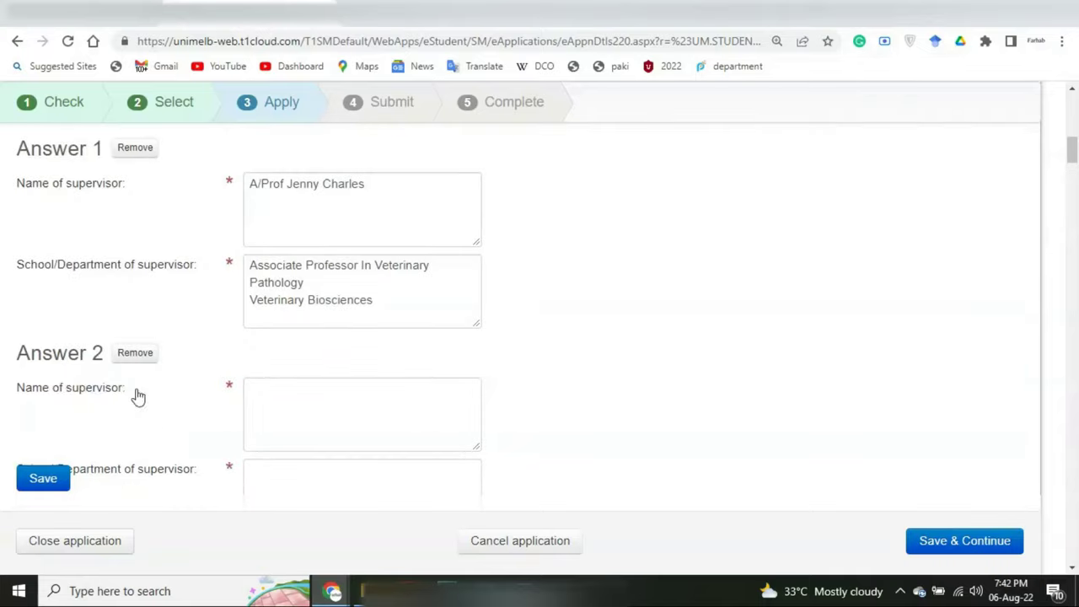
Step: Open the first project leader's staff profile and copy their name, title and department
{"action": "scroll", "coordinate": [200, 335], "scroll_direction": "down", "scroll_amount": 2}
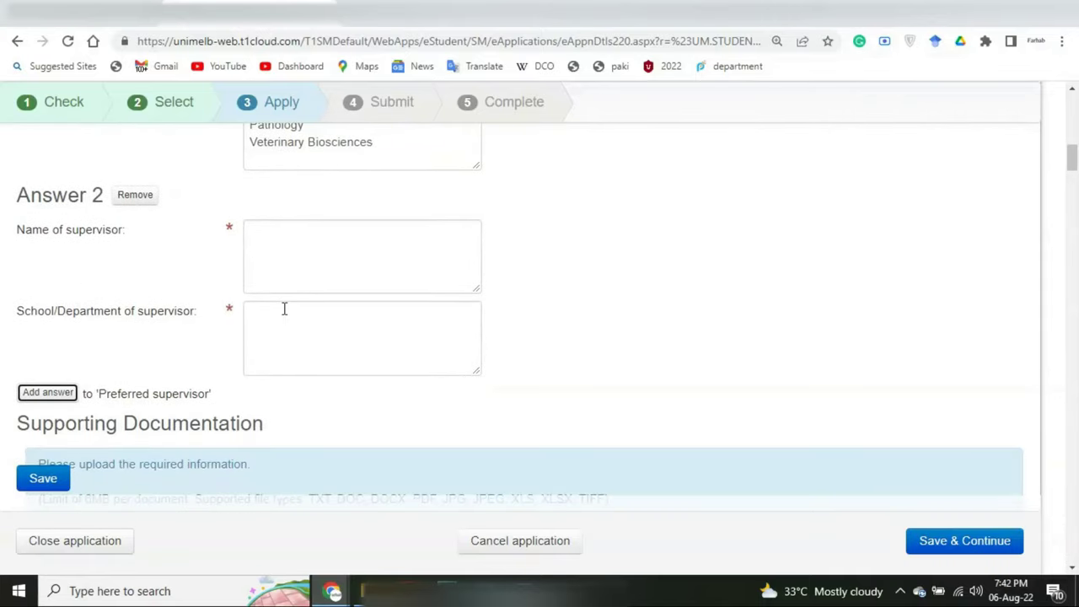
{"action": "left_click", "coordinate": [393, 18]}
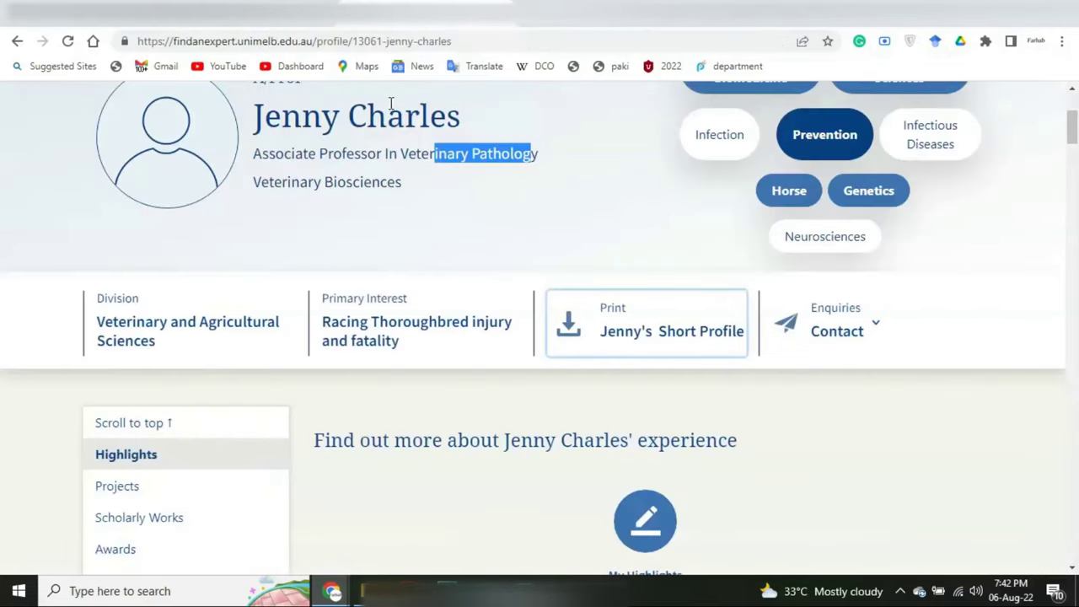
{"action": "left_click", "coordinate": [18, 41]}
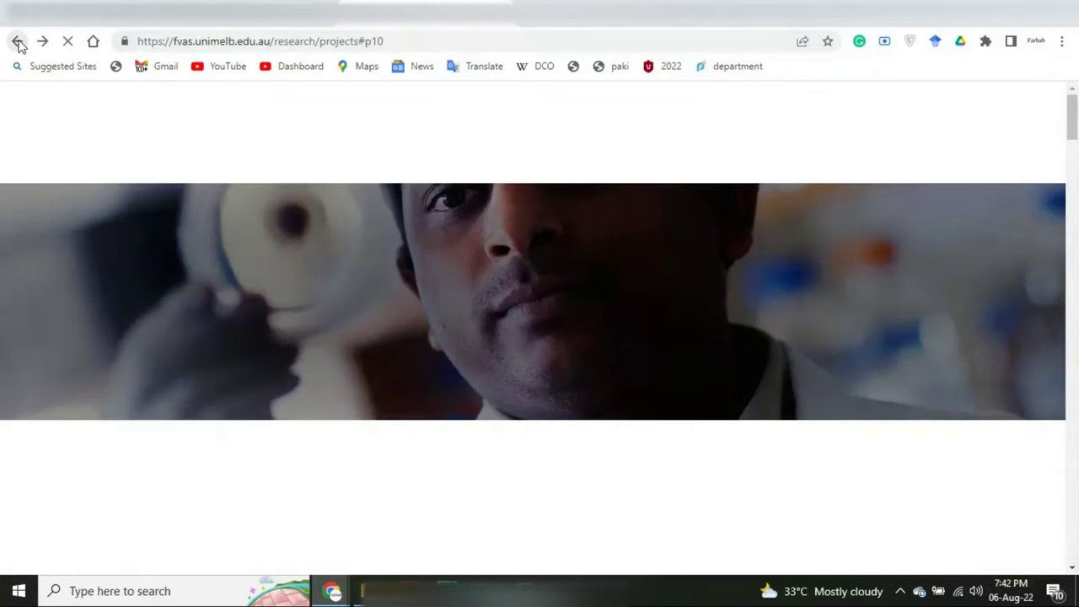
{"action": "scroll", "coordinate": [315, 465], "scroll_direction": "down", "scroll_amount": 5}
{"action": "key", "text": "alt+Tab"}
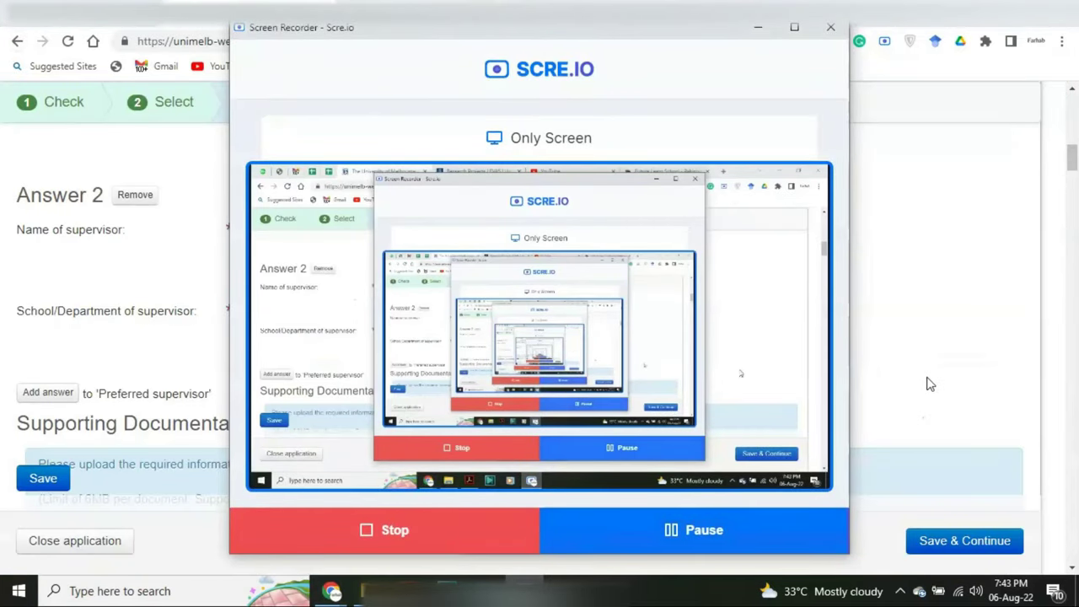
{"action": "key", "text": "alt+Tab"}
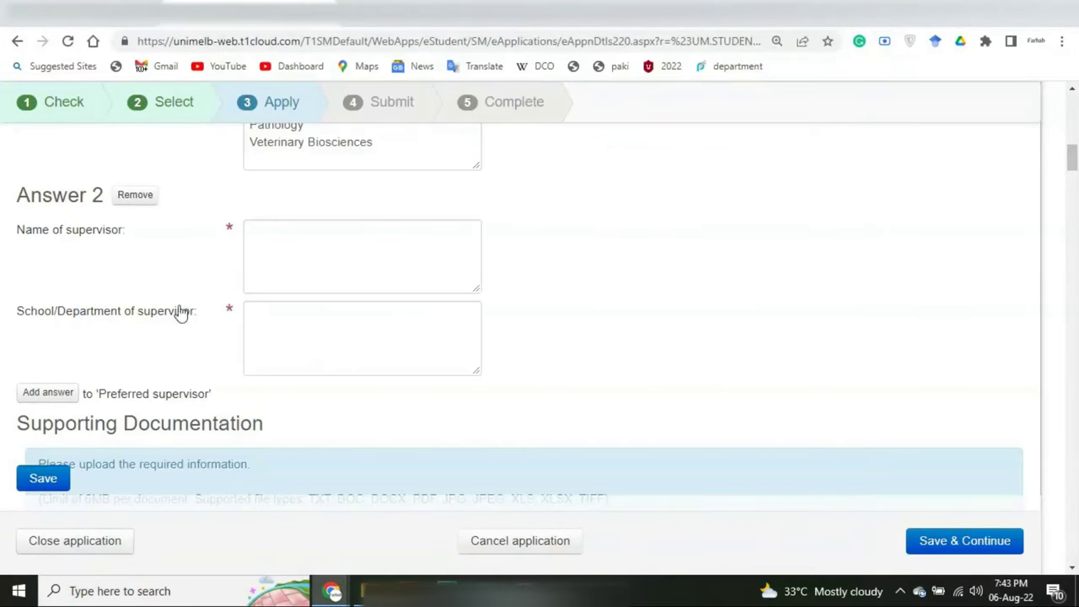
{"action": "left_click", "coordinate": [327, 261]}
{"action": "left_click", "coordinate": [405, 19]}
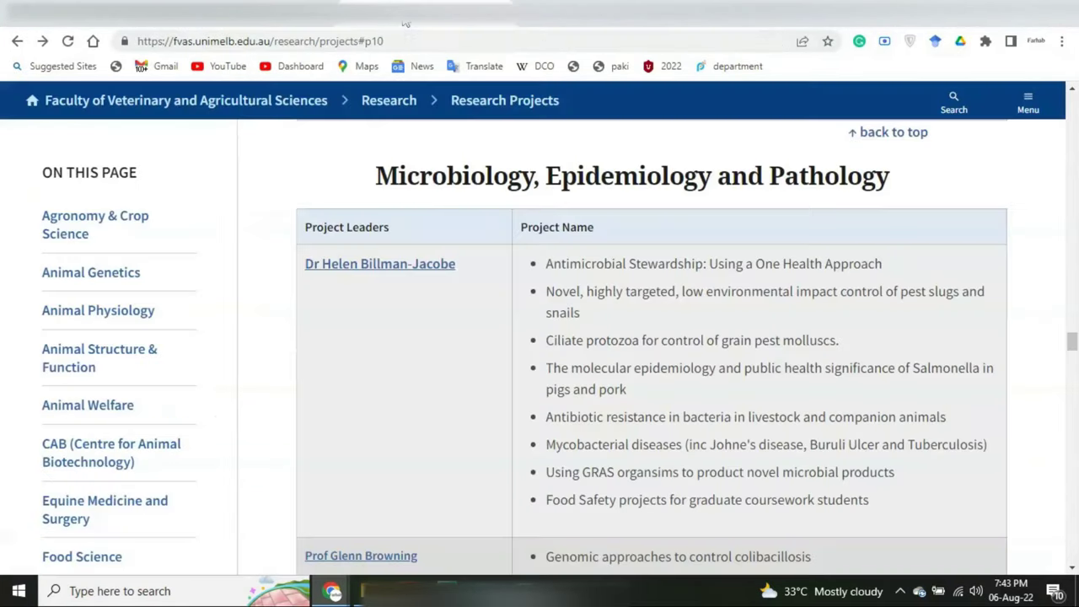
{"action": "scroll", "coordinate": [472, 350], "scroll_direction": "down", "scroll_amount": 2}
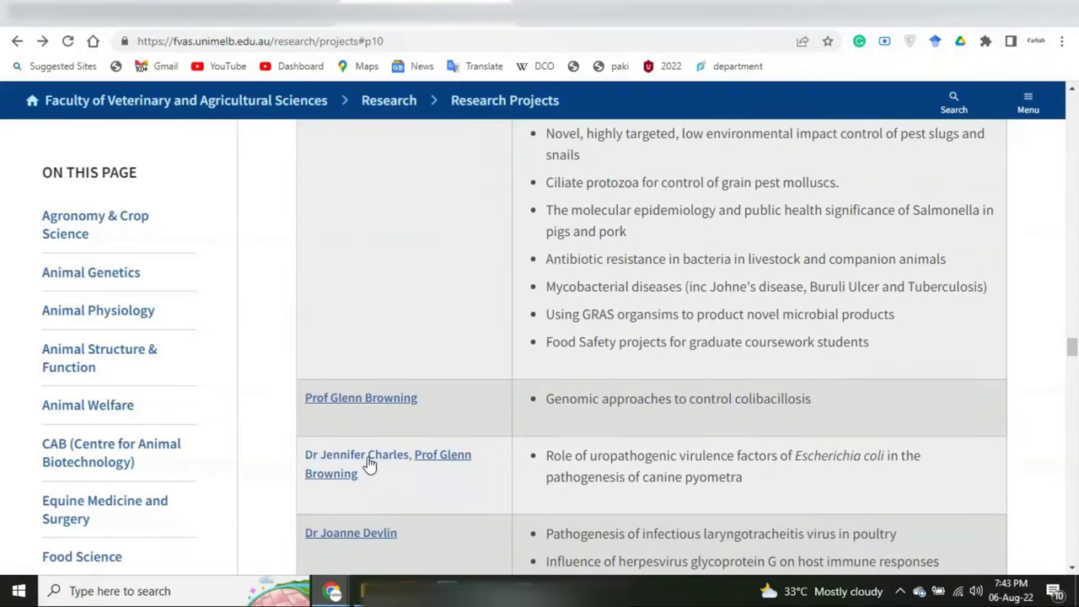
{"action": "scroll", "coordinate": [479, 437], "scroll_direction": "up", "scroll_amount": 1}
{"action": "scroll", "coordinate": [479, 435], "scroll_direction": "up", "scroll_amount": 1}
{"action": "left_click", "coordinate": [367, 265]}
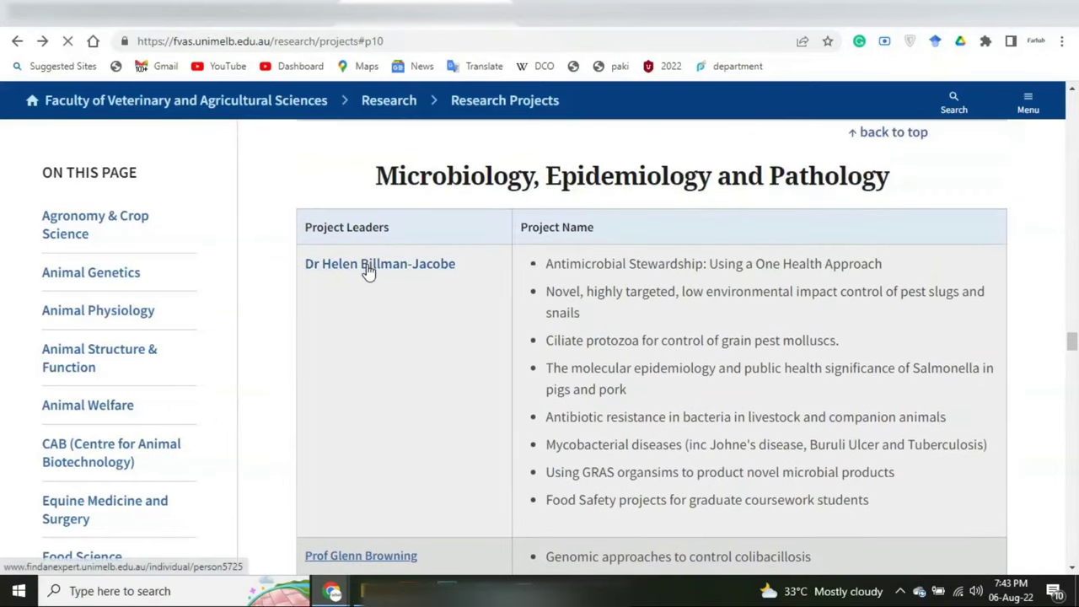
{"action": "scroll", "coordinate": [410, 344], "scroll_direction": "down", "scroll_amount": 1}
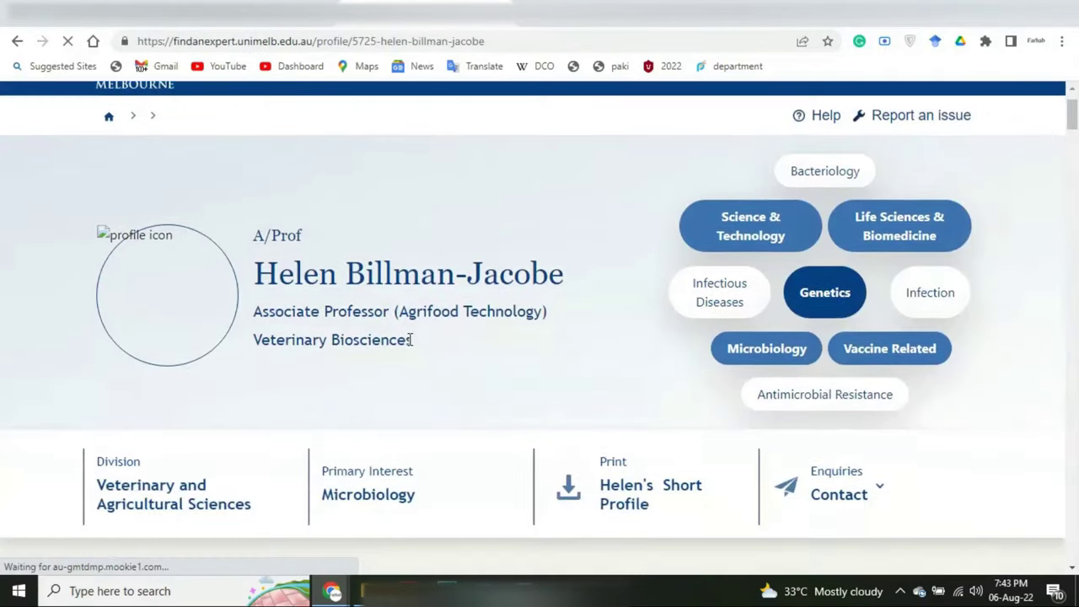
{"action": "left_click_drag", "start_coordinate": [403, 342], "coordinate": [255, 274]}
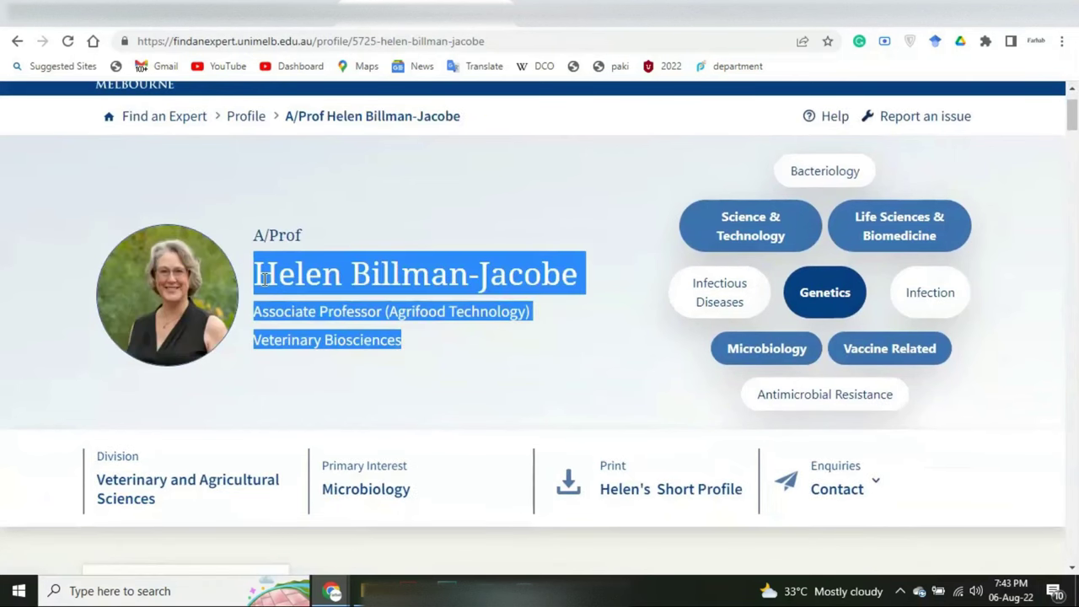
{"action": "left_click", "coordinate": [264, 280]}
Step: Paste the copied profile text into Answer 2's supervisor name field
{"action": "left_click", "coordinate": [262, 4]}
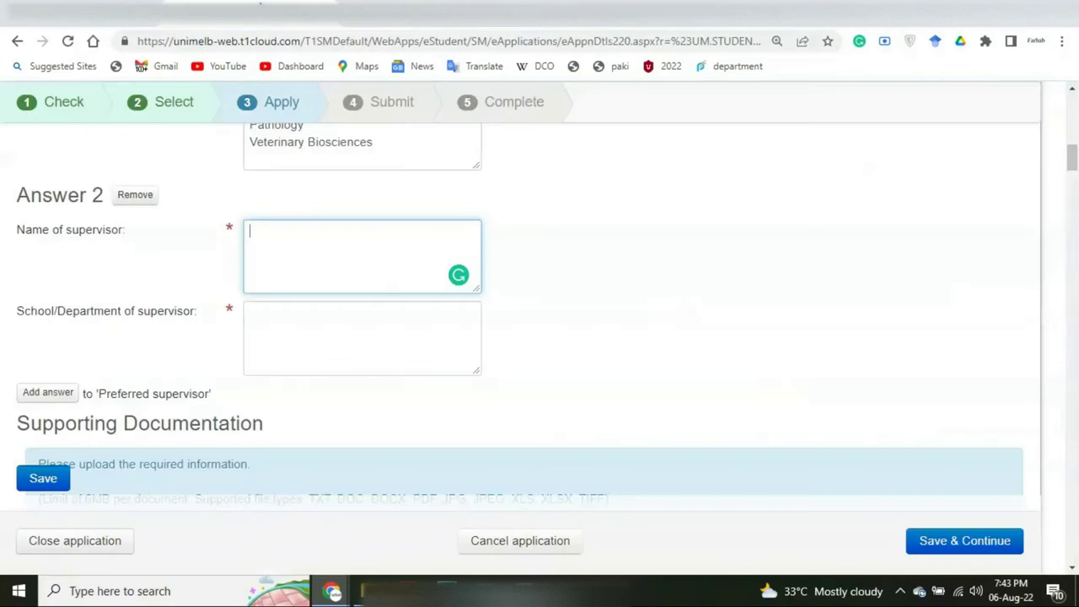
{"action": "key", "text": "ctrl+v"}
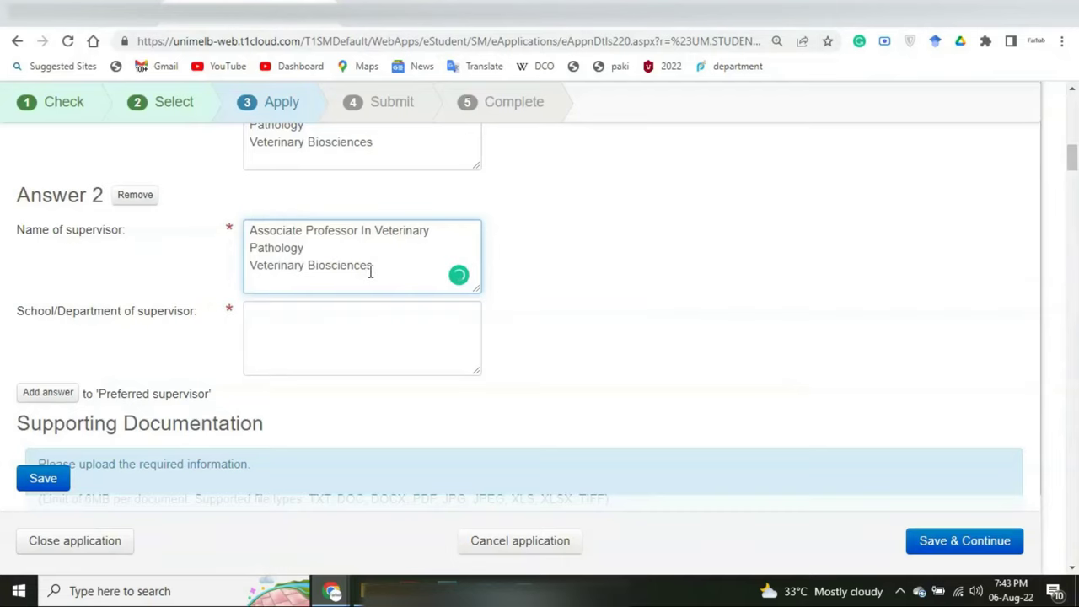
{"action": "left_click_drag", "start_coordinate": [377, 269], "coordinate": [366, 234]}
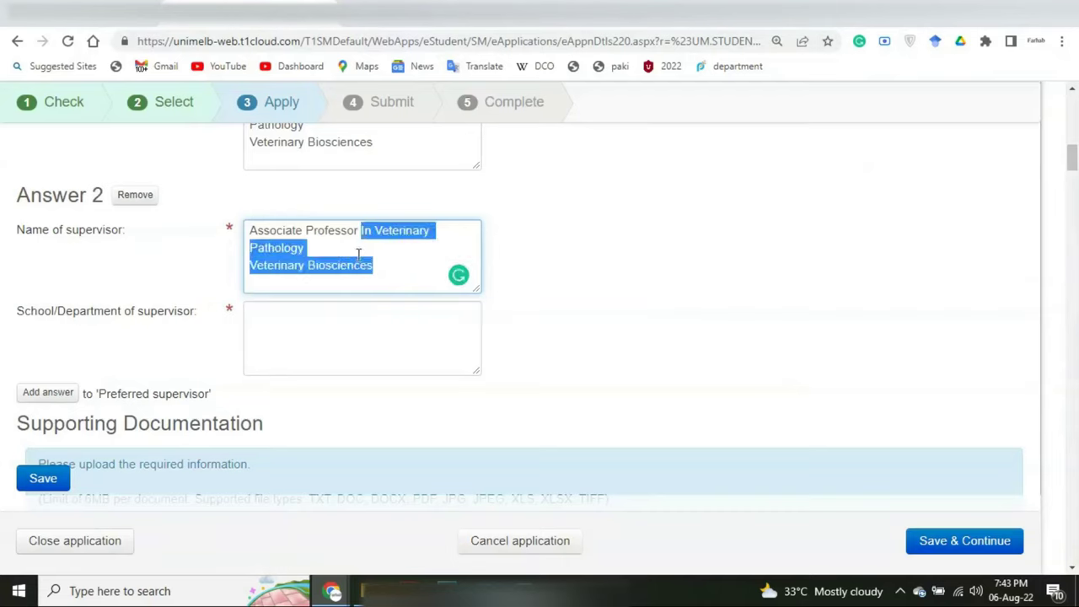
{"action": "left_click", "coordinate": [354, 265]}
{"action": "scroll", "coordinate": [354, 270], "scroll_direction": "up", "scroll_amount": 1}
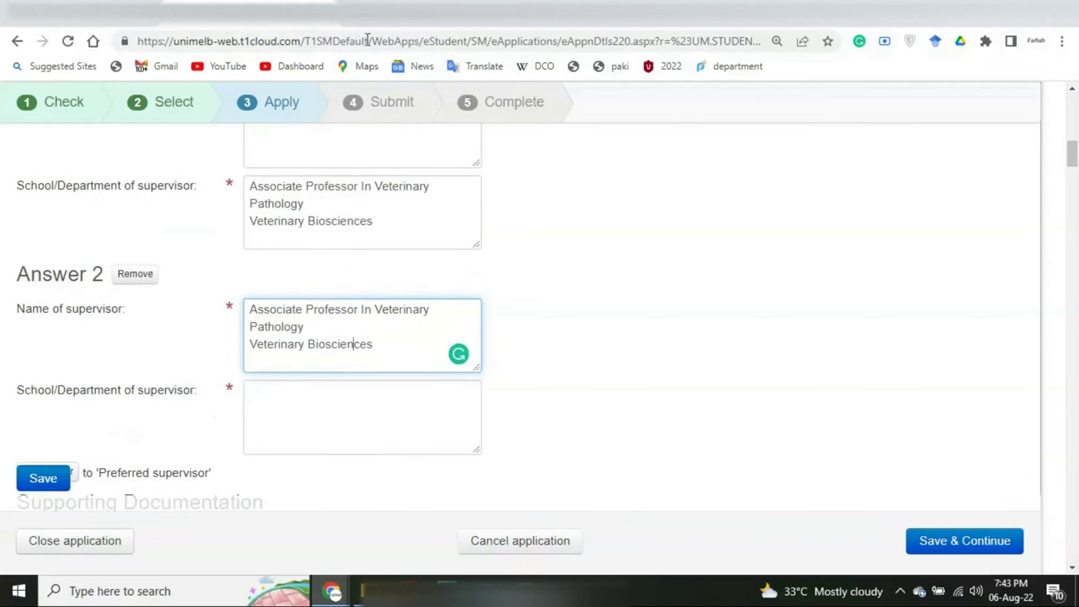
Step: Keep only the supervisor's full name in the name field, move title and department into School/Department, and add Answer 3
{"action": "left_click", "coordinate": [417, 13]}
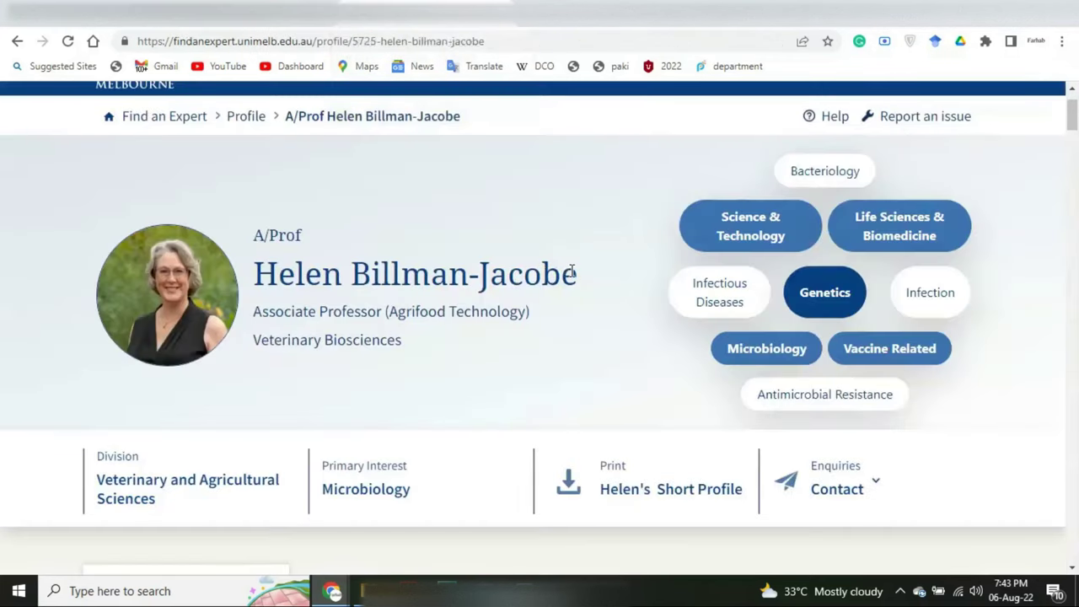
{"action": "left_click_drag", "start_coordinate": [589, 281], "coordinate": [257, 289]}
{"action": "key", "text": "ctrl+c"}
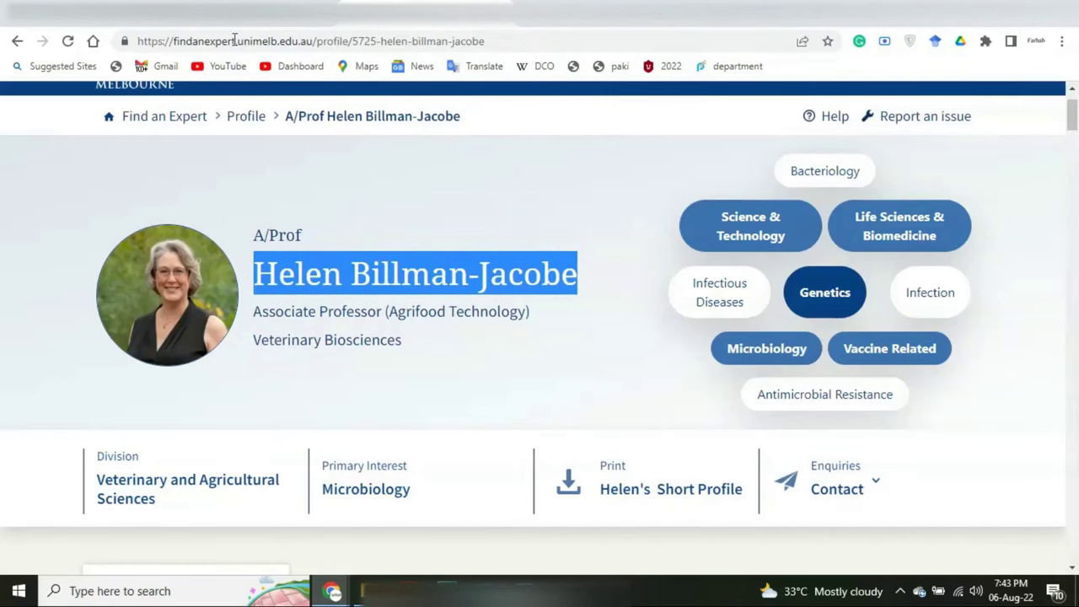
{"action": "left_click", "coordinate": [240, 14]}
{"action": "left_click", "coordinate": [304, 393]}
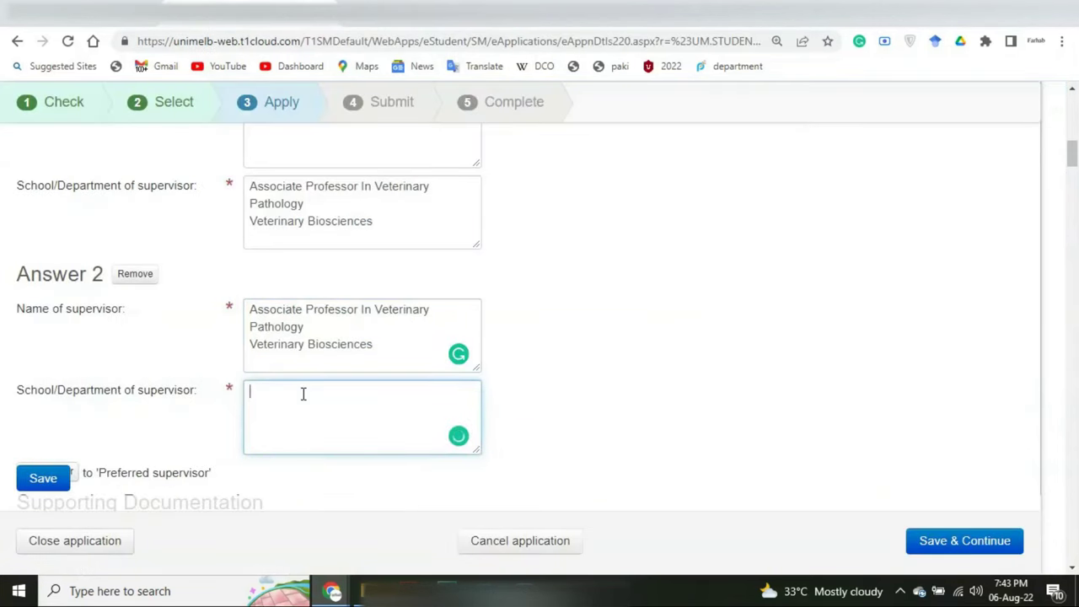
{"action": "left_click", "coordinate": [252, 310]}
{"action": "key", "text": "ctrl+v"}
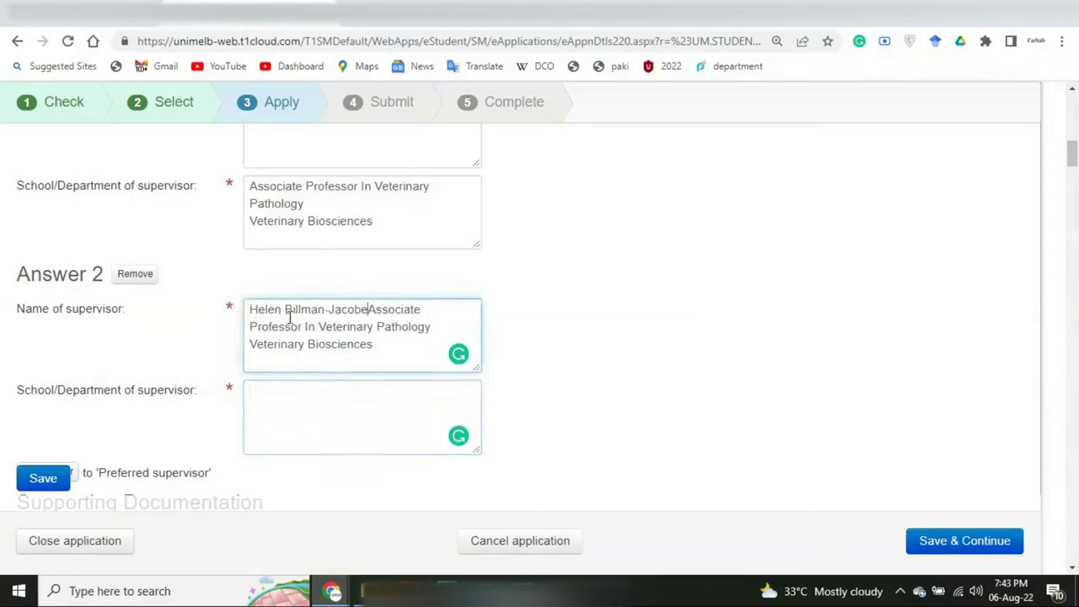
{"action": "left_click_drag", "start_coordinate": [378, 335], "coordinate": [374, 313]}
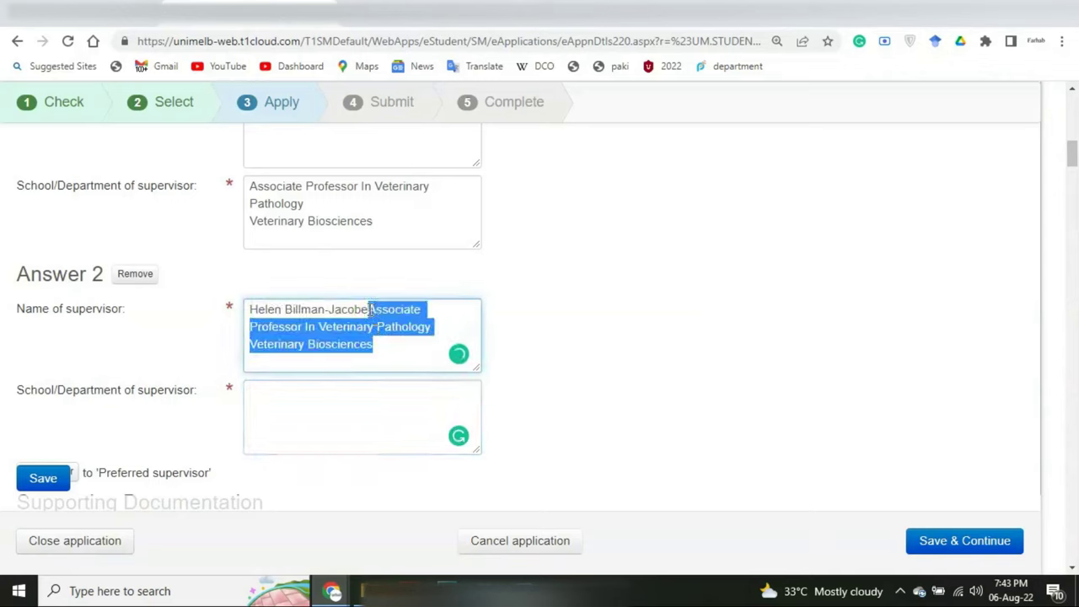
{"action": "key", "text": "BackSpace"}
{"action": "left_click", "coordinate": [367, 396]}
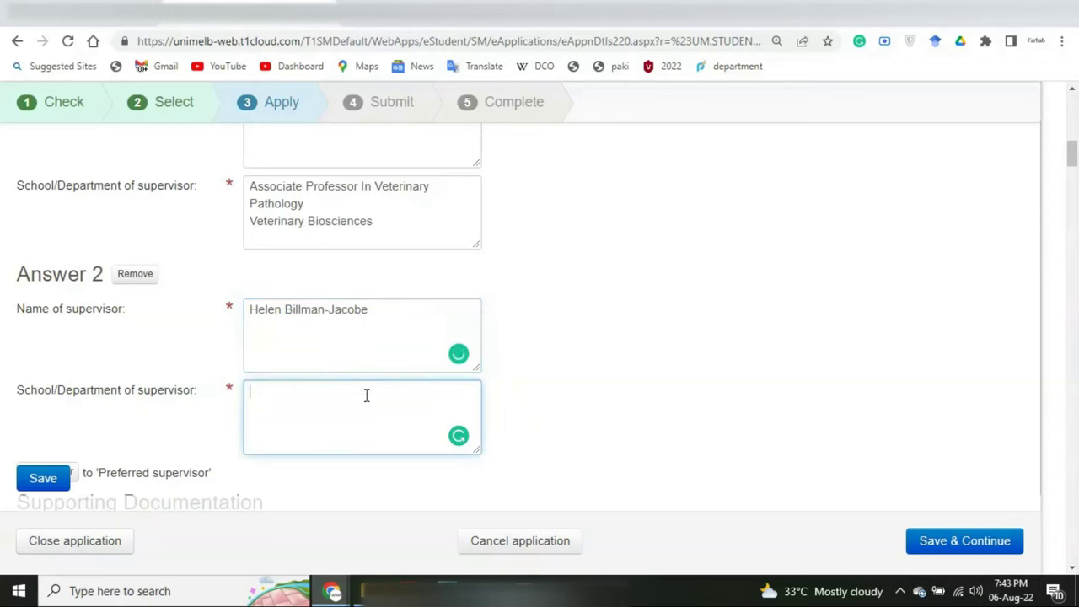
{"action": "type", "text": "Associate Professor In Veterinary Pathology Veterinary Biosciences"}
{"action": "scroll", "coordinate": [147, 422], "scroll_direction": "down", "scroll_amount": 2}
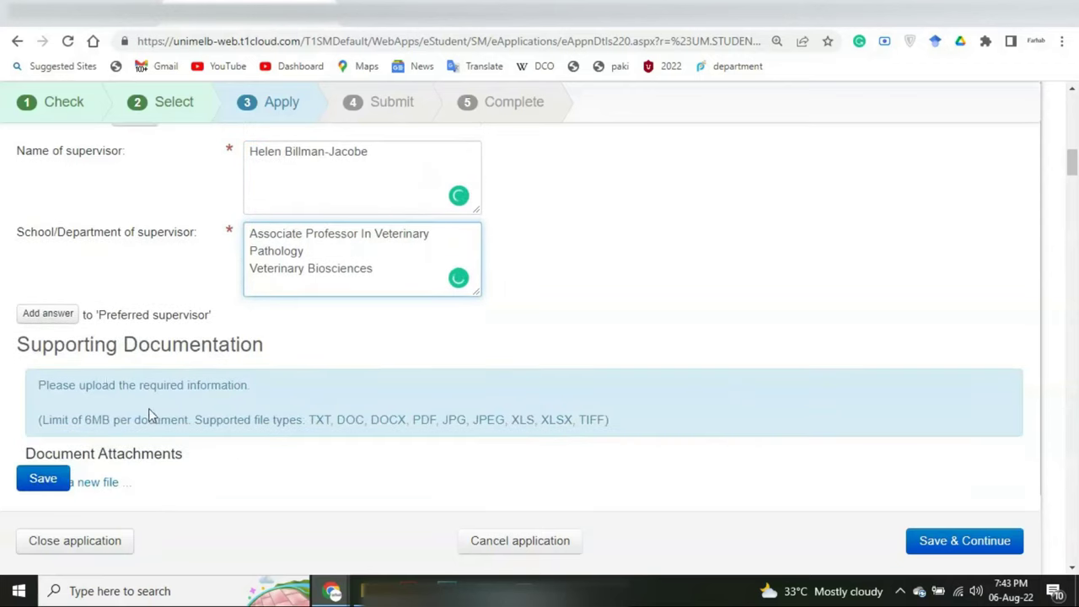
{"action": "left_click", "coordinate": [50, 315]}
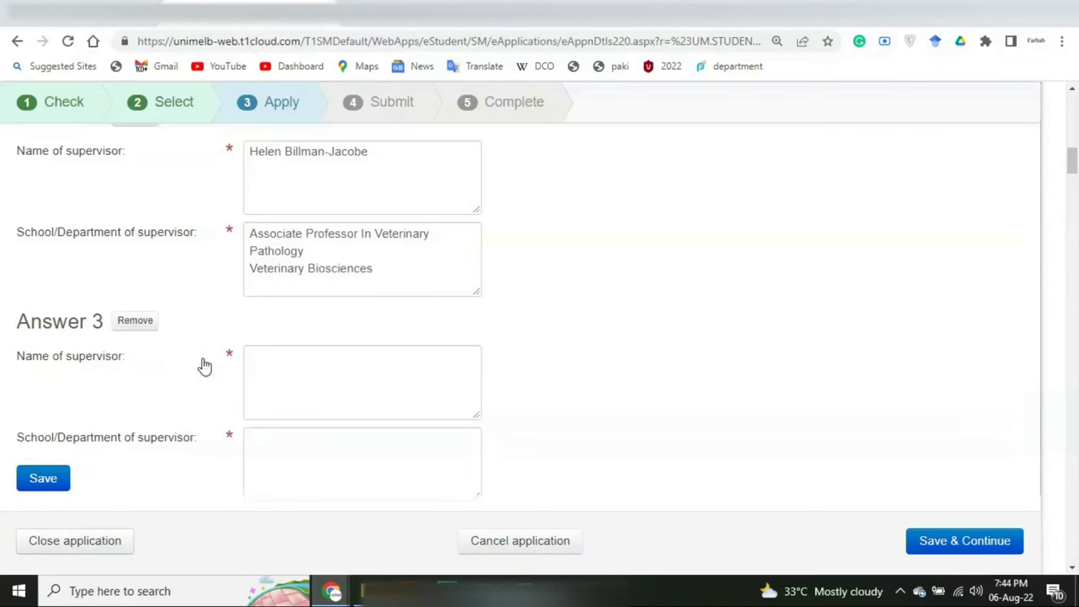
Step: Check the supervisor's staff profile and research projects list, then return to the eStudent form
{"action": "left_click", "coordinate": [413, 23]}
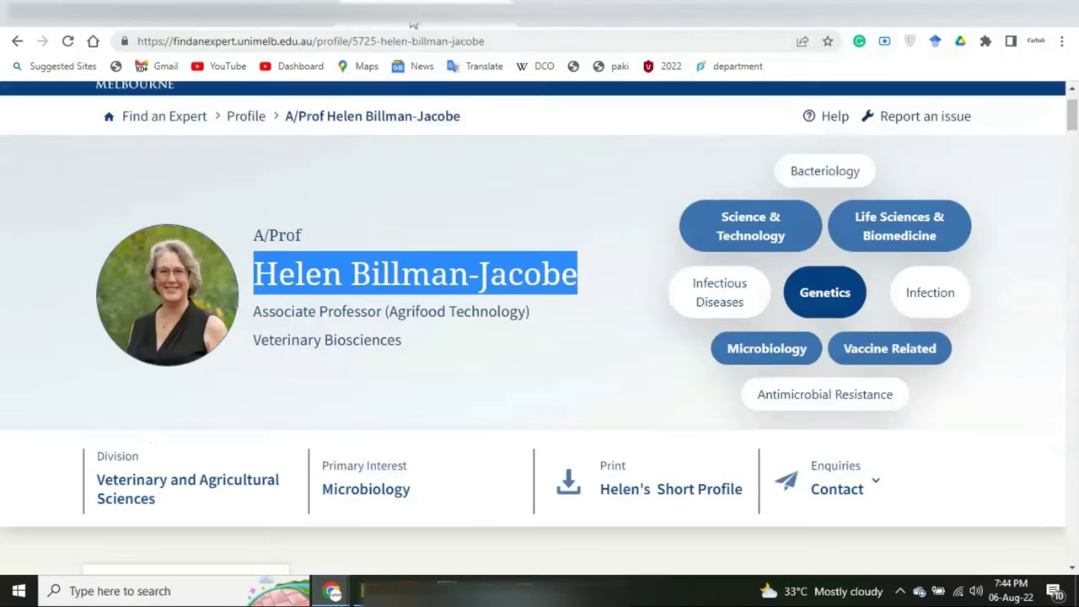
{"action": "left_click", "coordinate": [17, 41]}
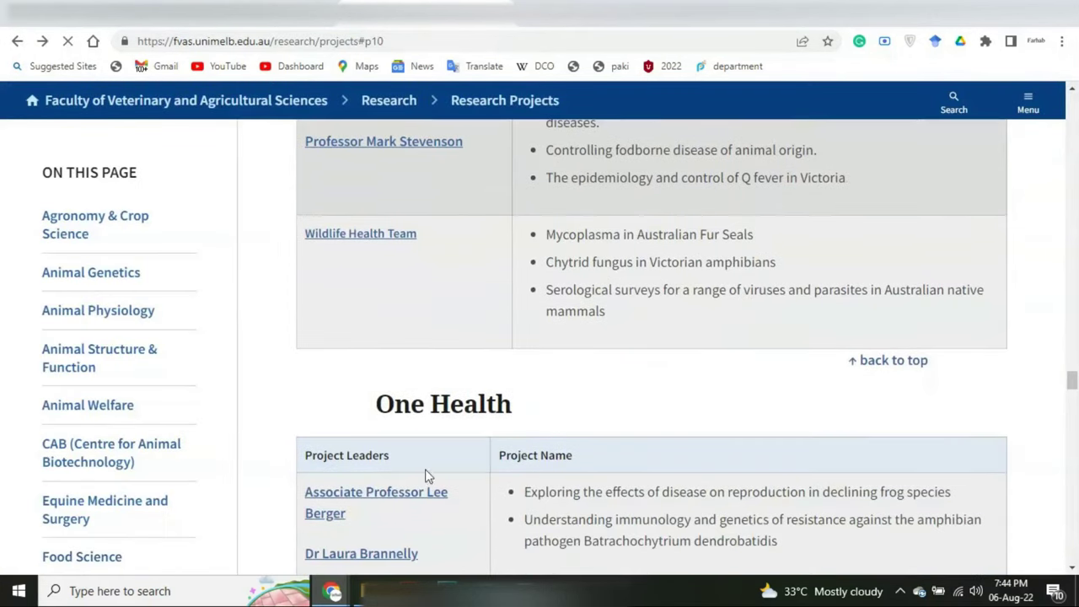
{"action": "key", "text": "ctrl+shift+Tab"}
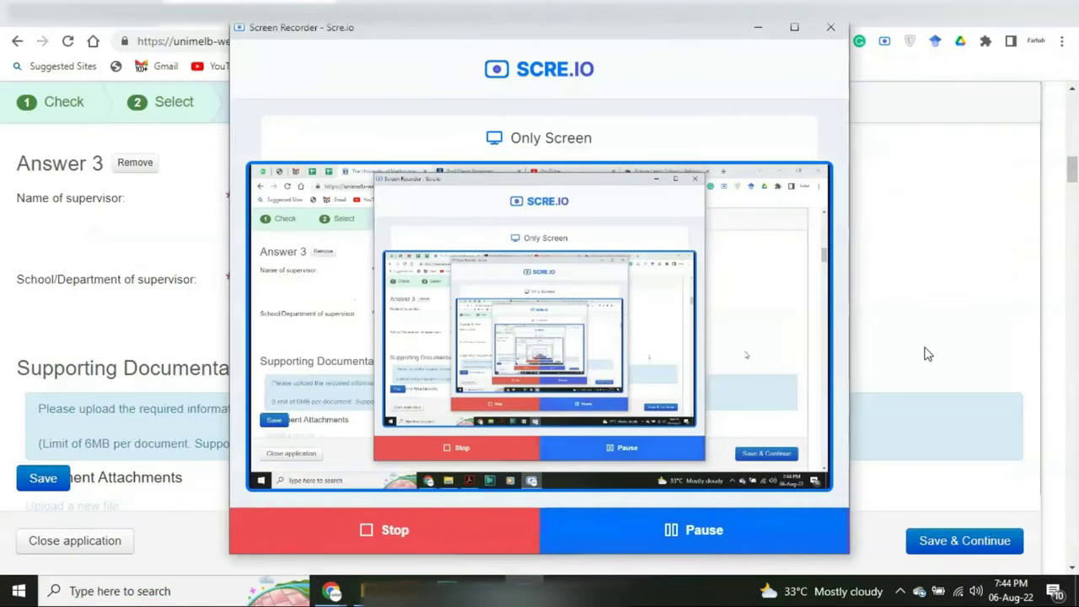
{"action": "scroll", "coordinate": [480, 339], "scroll_direction": "down", "scroll_amount": 3}
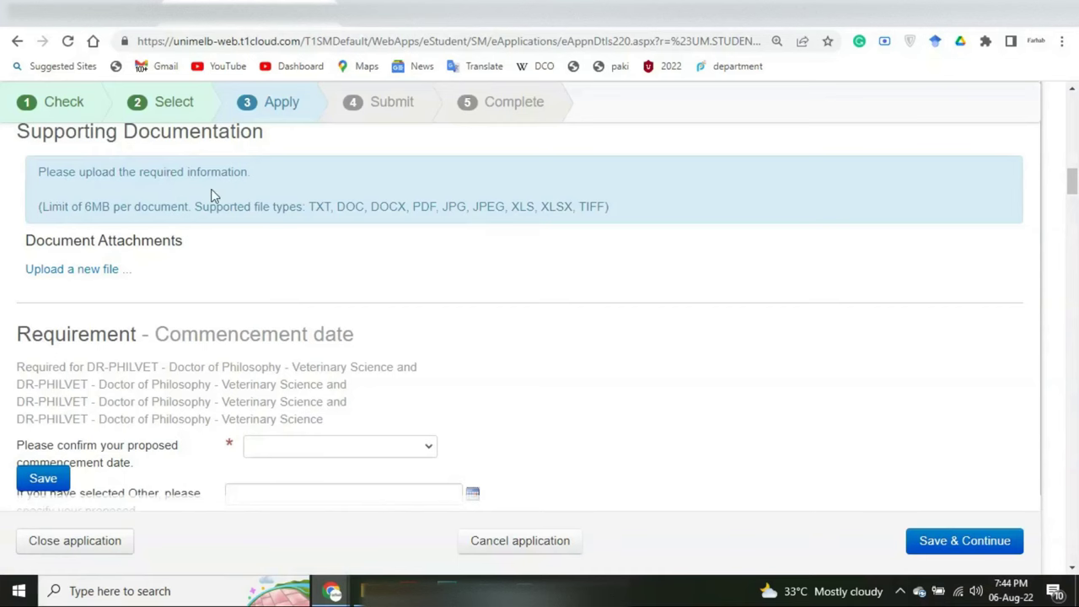
Step: Choose 'Commencement of Semester 1' as the proposed commencement date
{"action": "scroll", "coordinate": [281, 285], "scroll_direction": "down", "scroll_amount": 2}
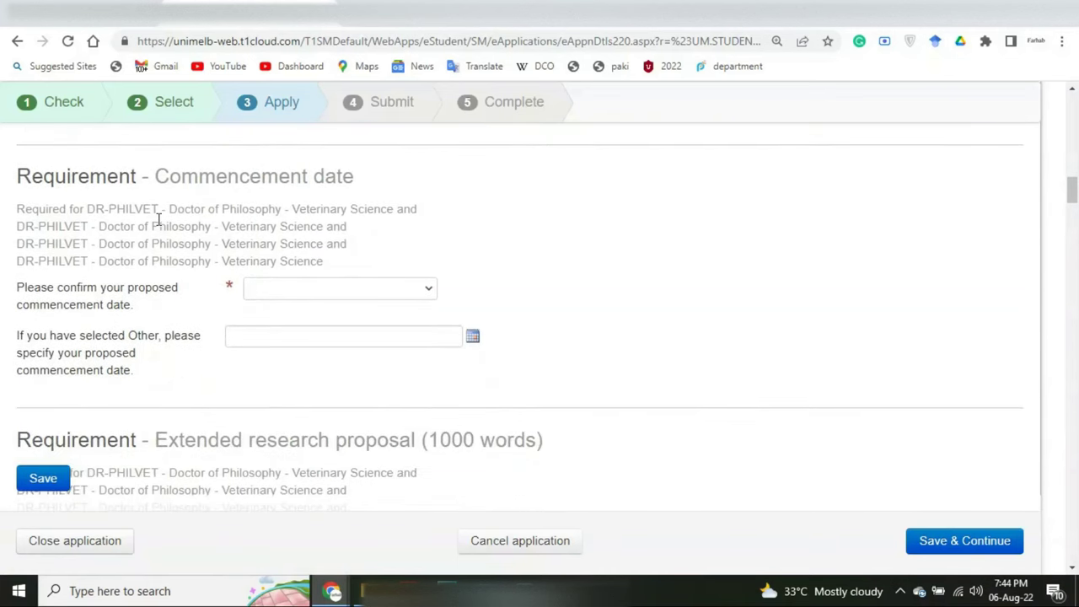
{"action": "scroll", "coordinate": [40, 243], "scroll_direction": "down", "scroll_amount": 1}
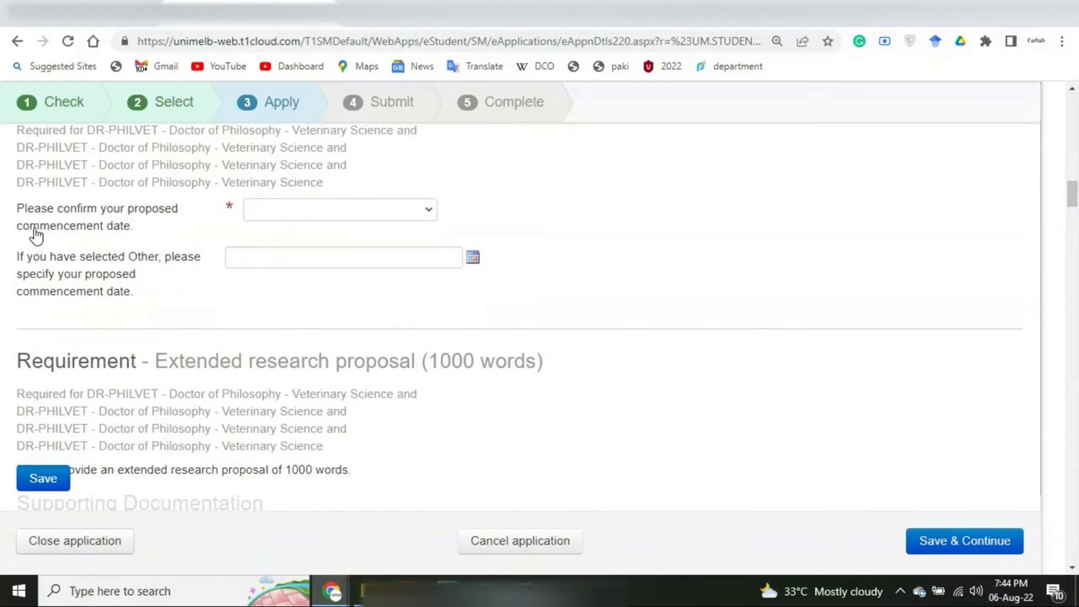
{"action": "left_click", "coordinate": [351, 209]}
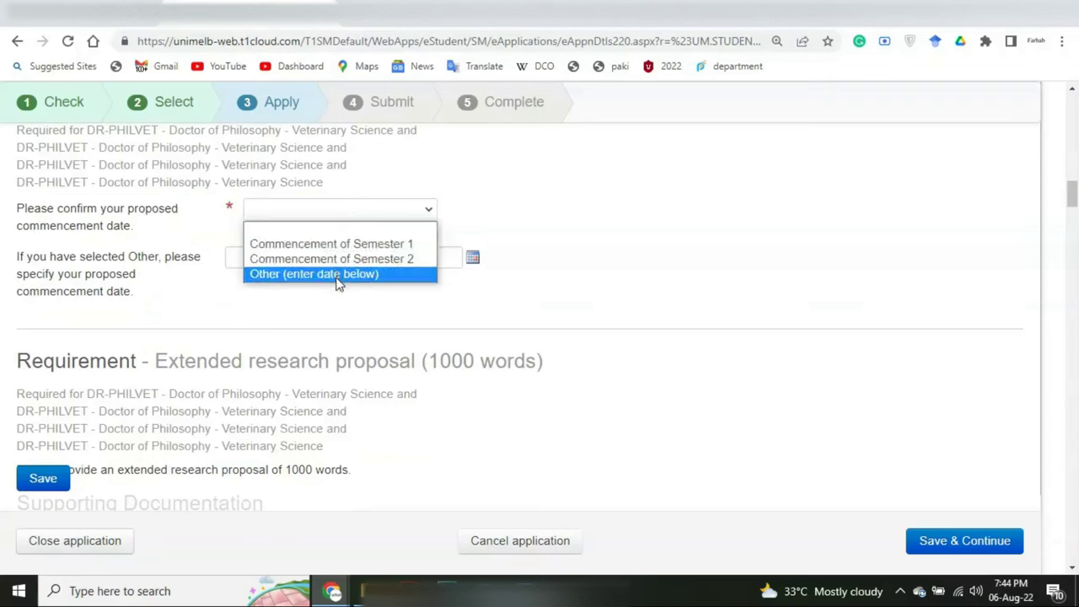
{"action": "left_click", "coordinate": [347, 247]}
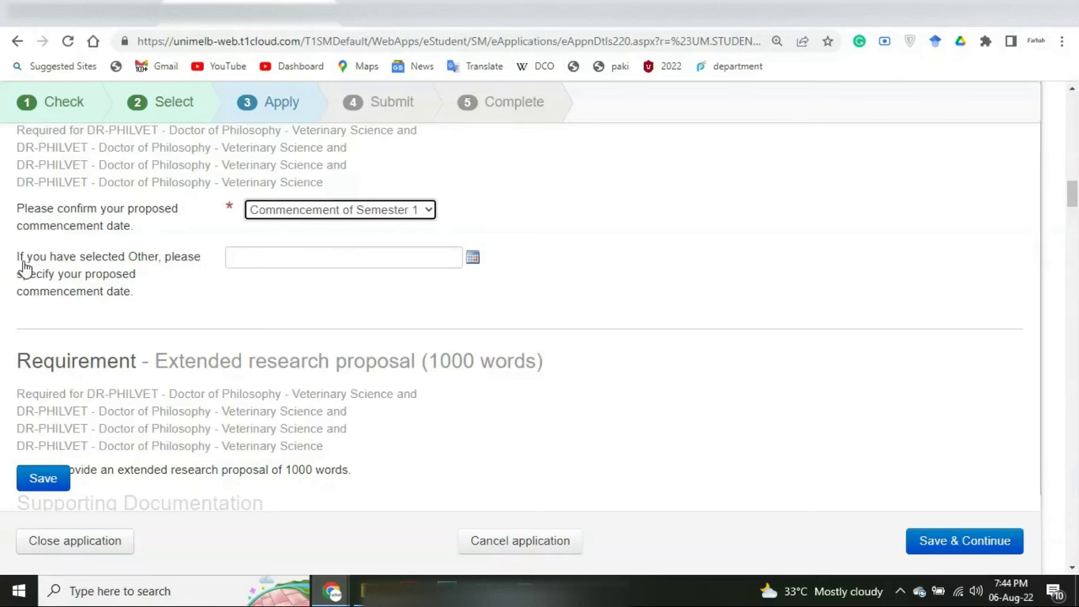
Step: Scroll to Supporting Documentation and highlight the mandatory document requirement note
{"action": "scroll", "coordinate": [139, 312], "scroll_direction": "down", "scroll_amount": 2}
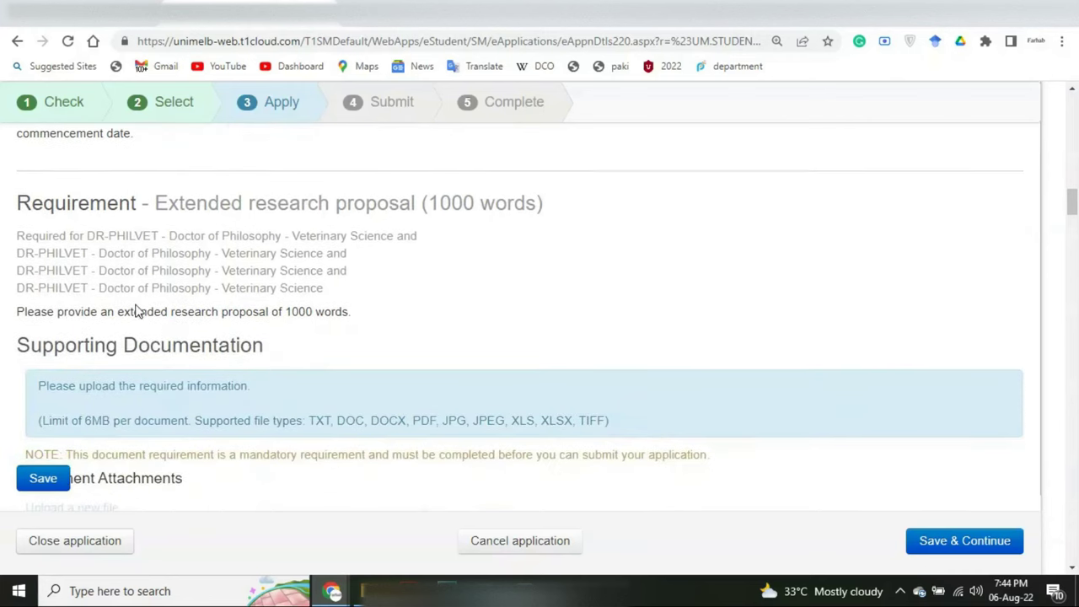
{"action": "scroll", "coordinate": [429, 306], "scroll_direction": "down", "scroll_amount": 1}
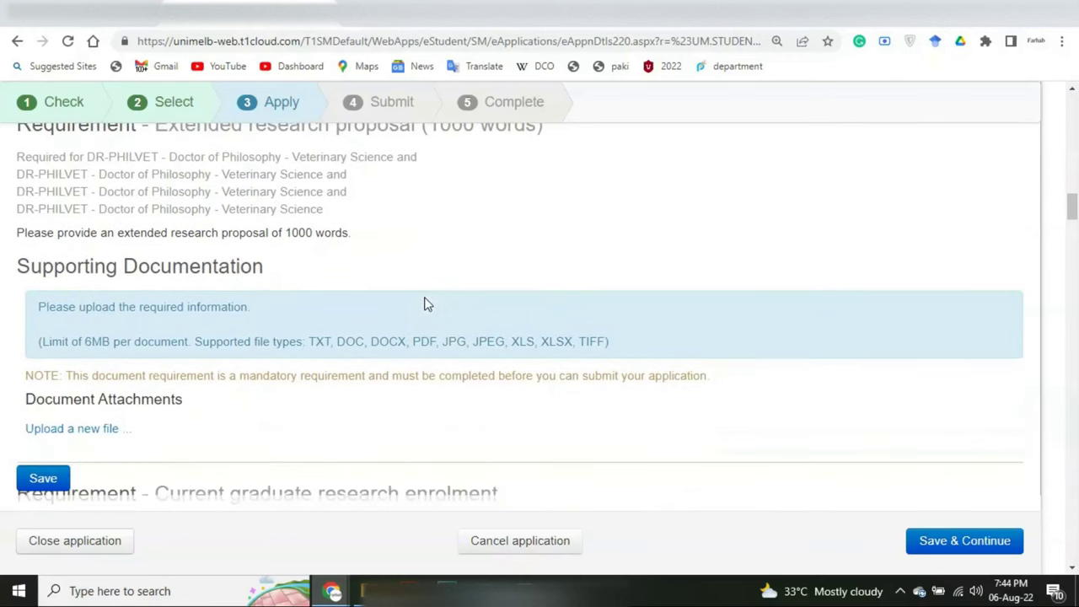
{"action": "scroll", "coordinate": [426, 301], "scroll_direction": "down", "scroll_amount": 1}
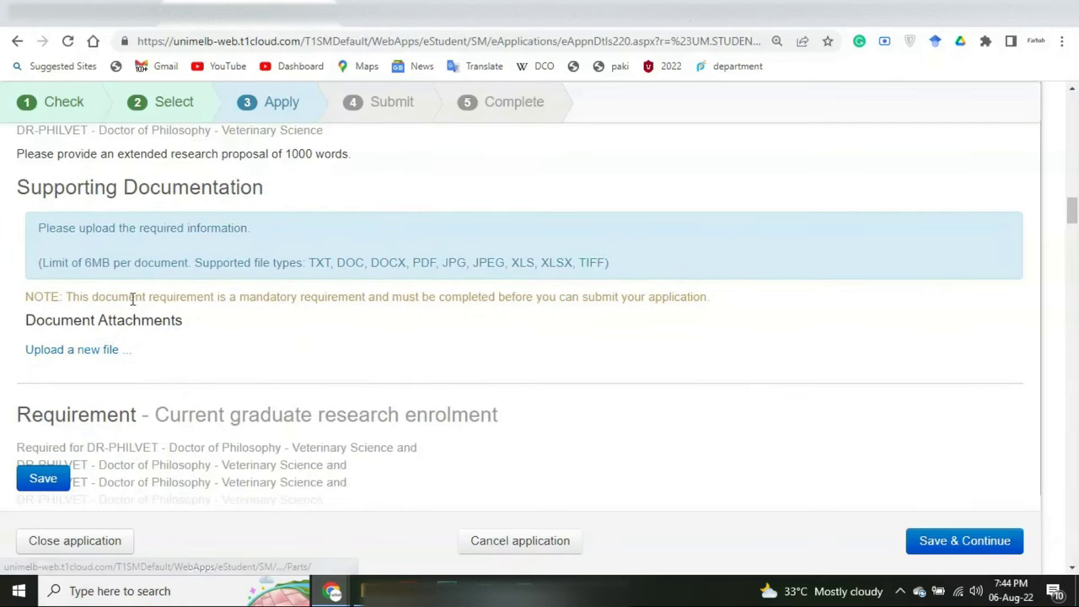
{"action": "left_click_drag", "start_coordinate": [291, 297], "coordinate": [708, 296]}
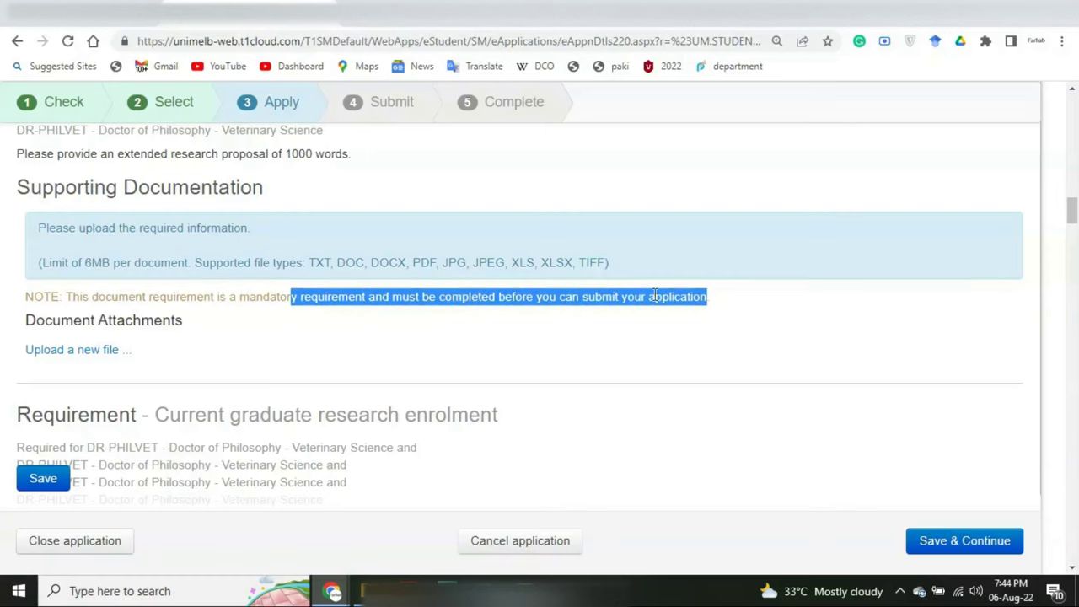
{"action": "scroll", "coordinate": [366, 320], "scroll_direction": "up", "scroll_amount": 1}
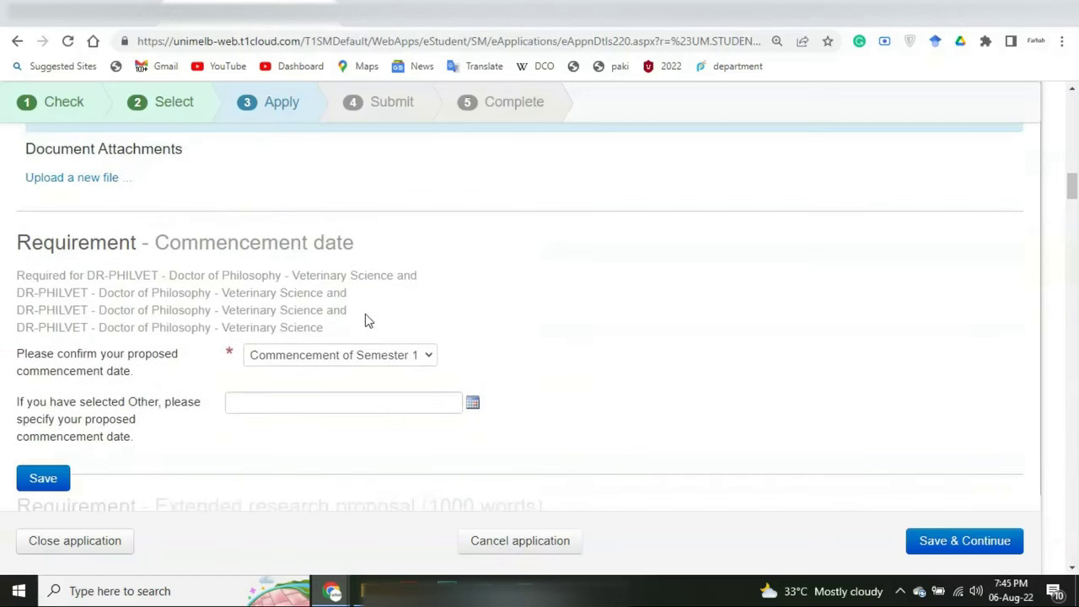
{"action": "scroll", "coordinate": [366, 320], "scroll_direction": "up", "scroll_amount": 3}
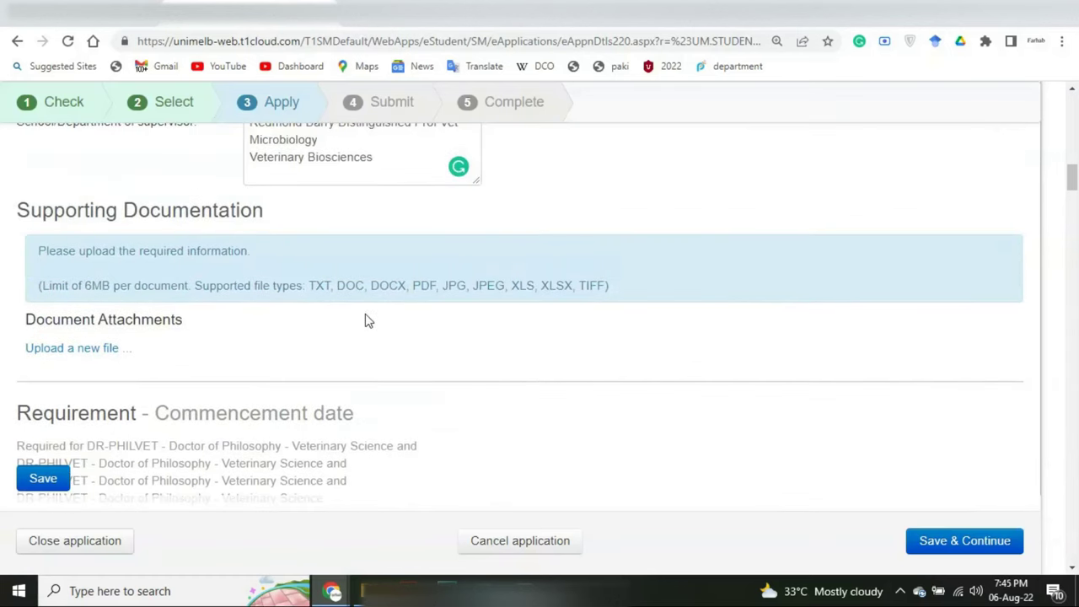